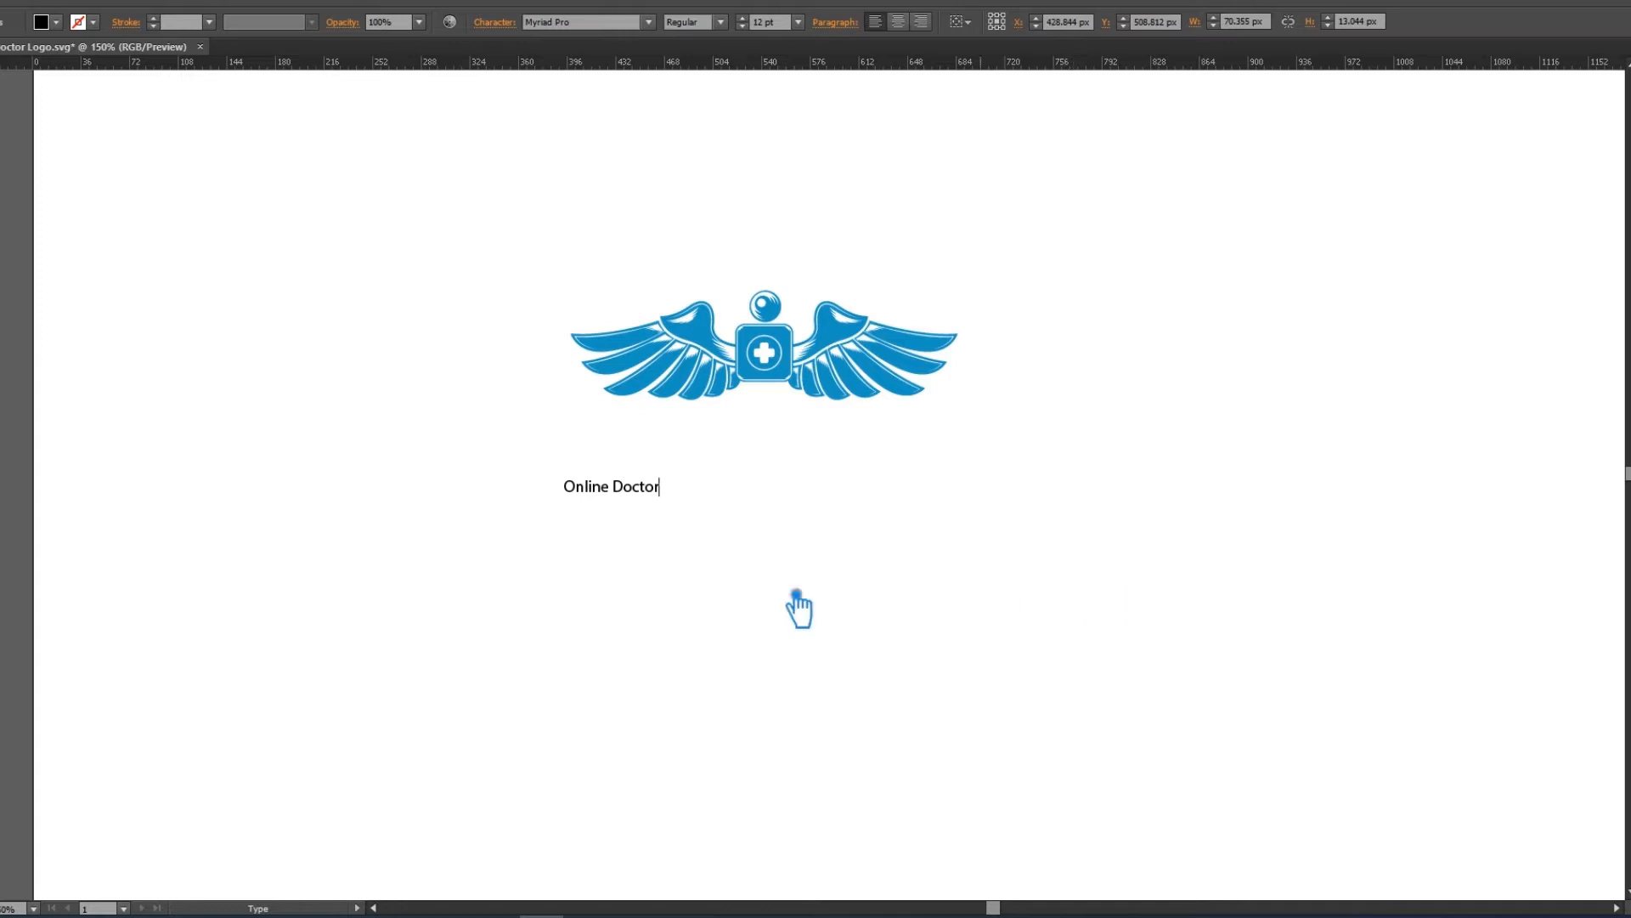
Step: Enlarge the "Online Doctor" text to about 60 pt and place it directly beneath the winged emblem
click(1, 81)
click(356, 221)
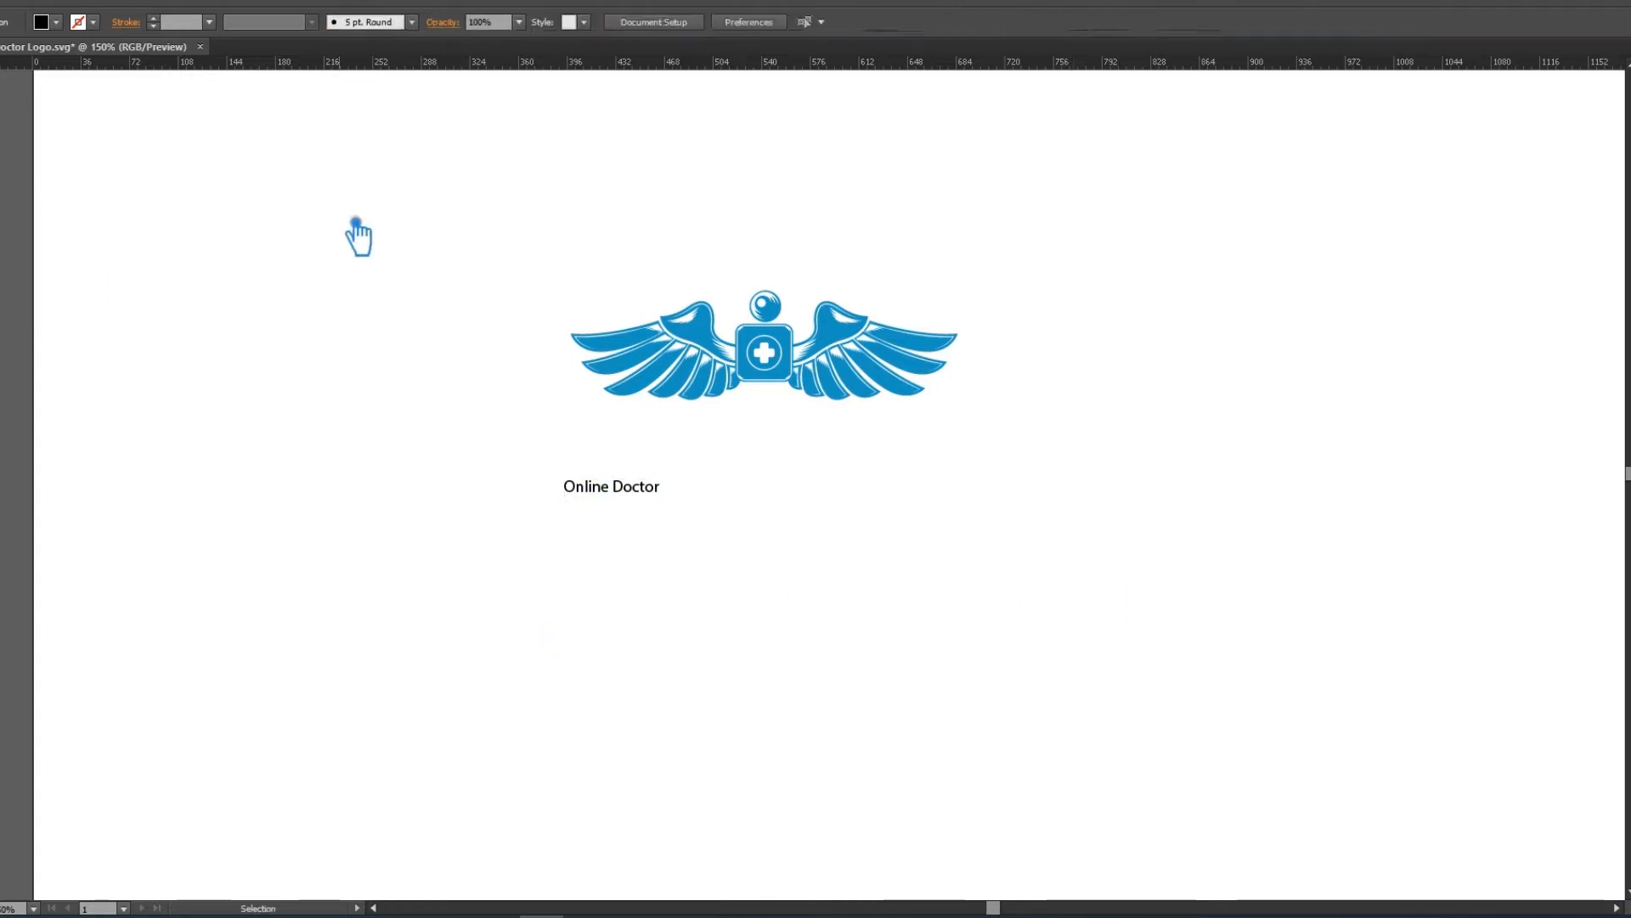
click(671, 508)
drag(678, 503, 1054, 613)
drag(892, 548, 878, 492)
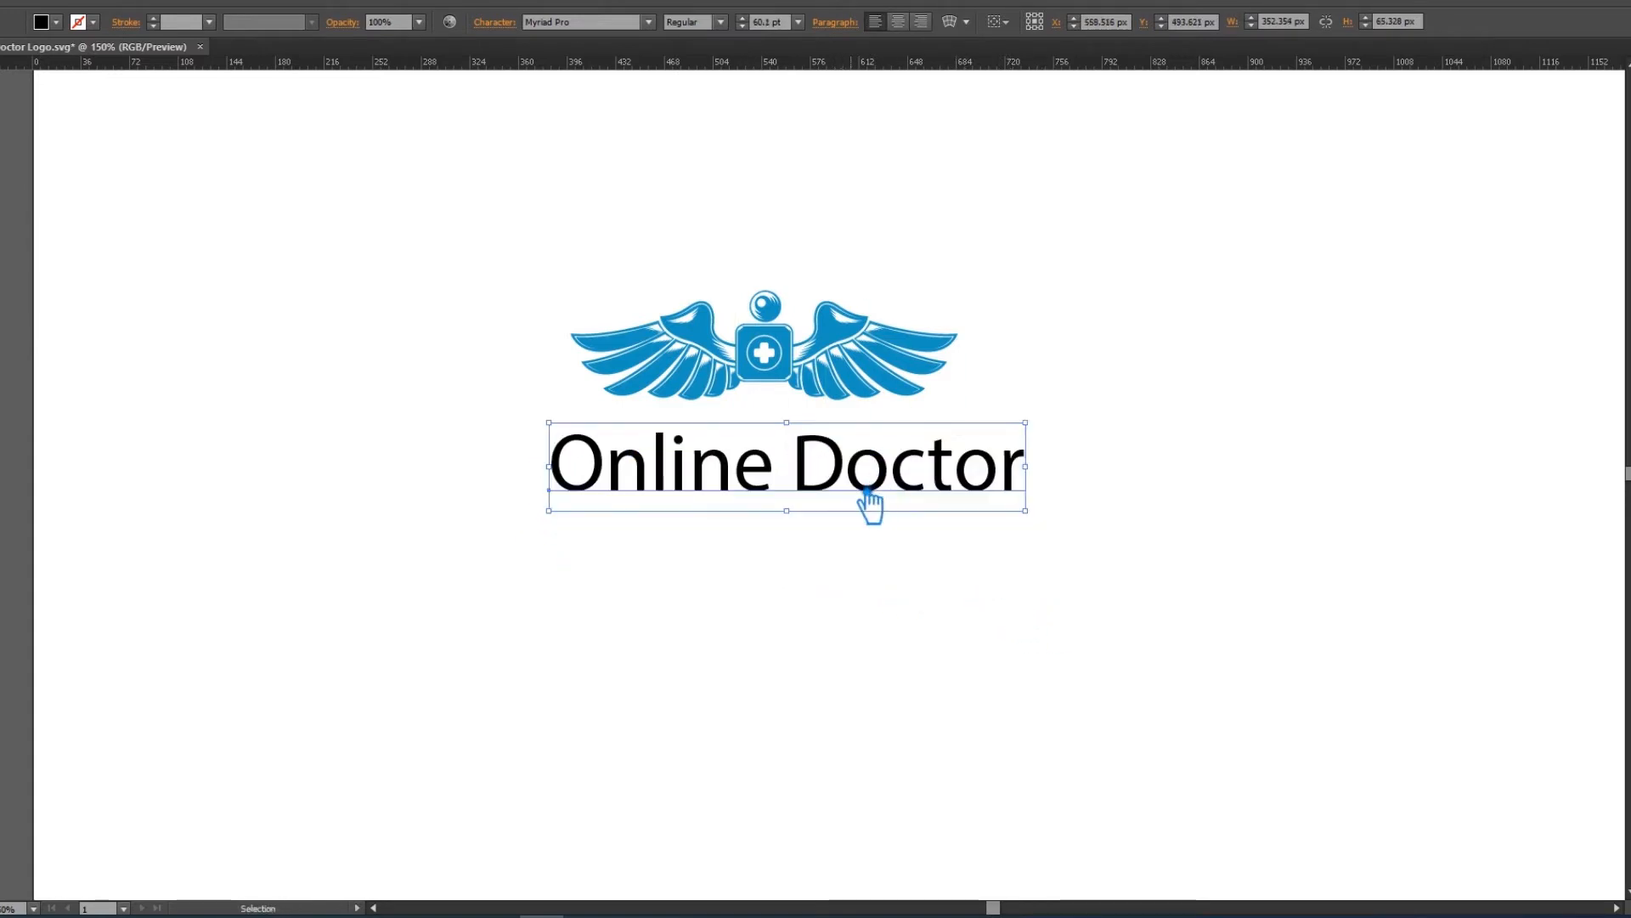
click(594, 22)
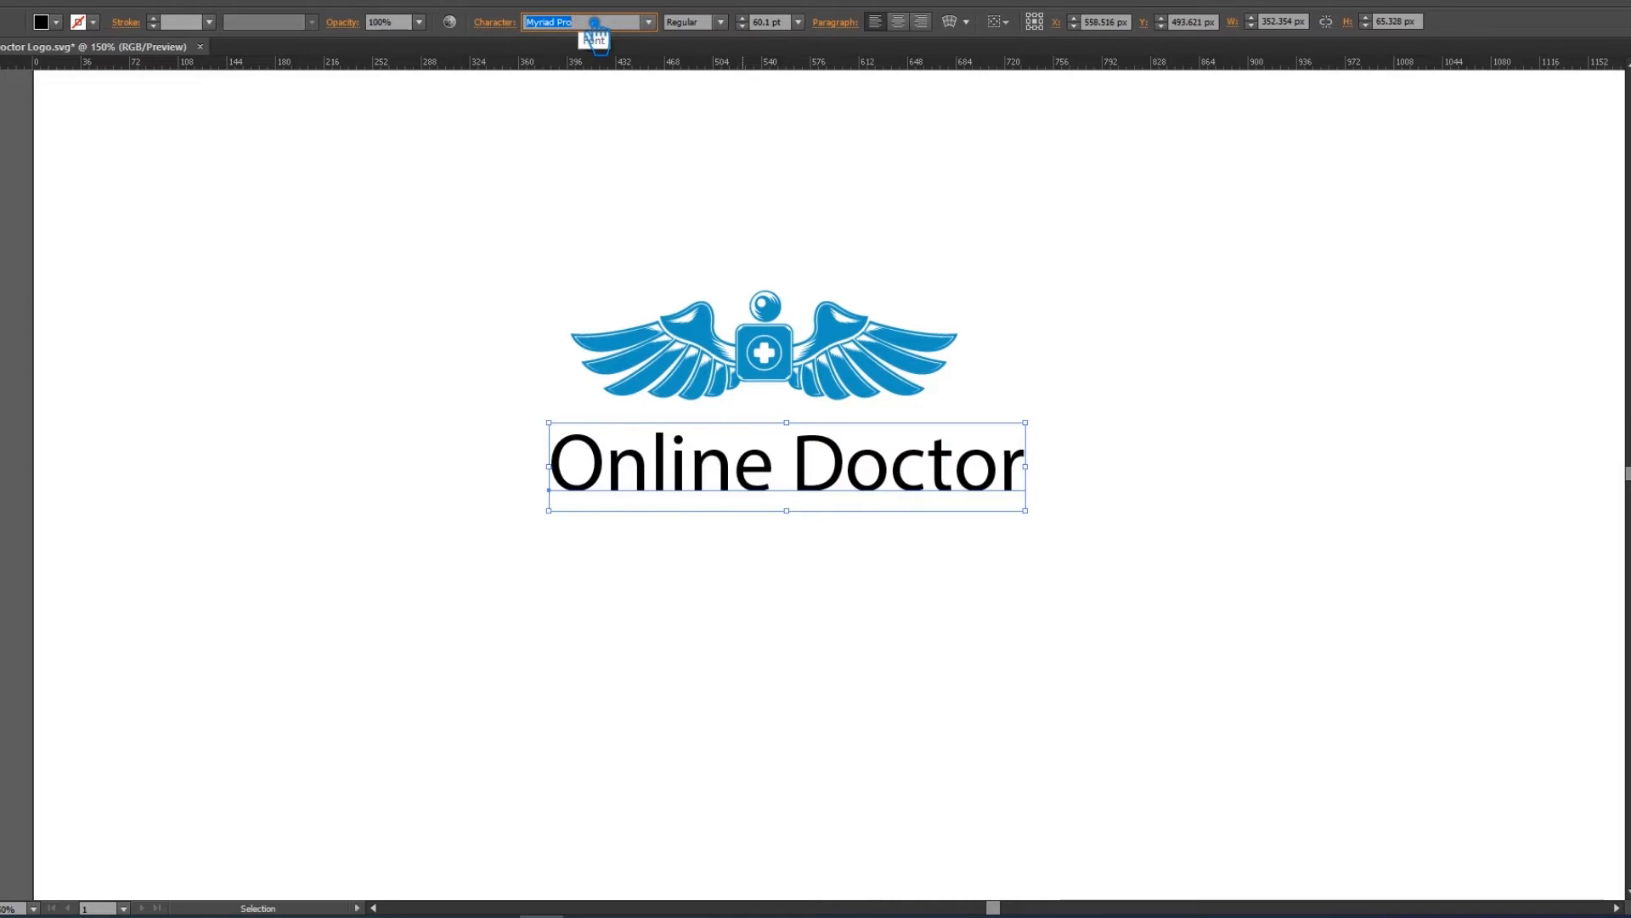
Step: Duplicate the "Online Doctor" text just below itself and change the copy's wording to "Tagline Goes Here"
drag(819, 493, 819, 579)
double_click(823, 578)
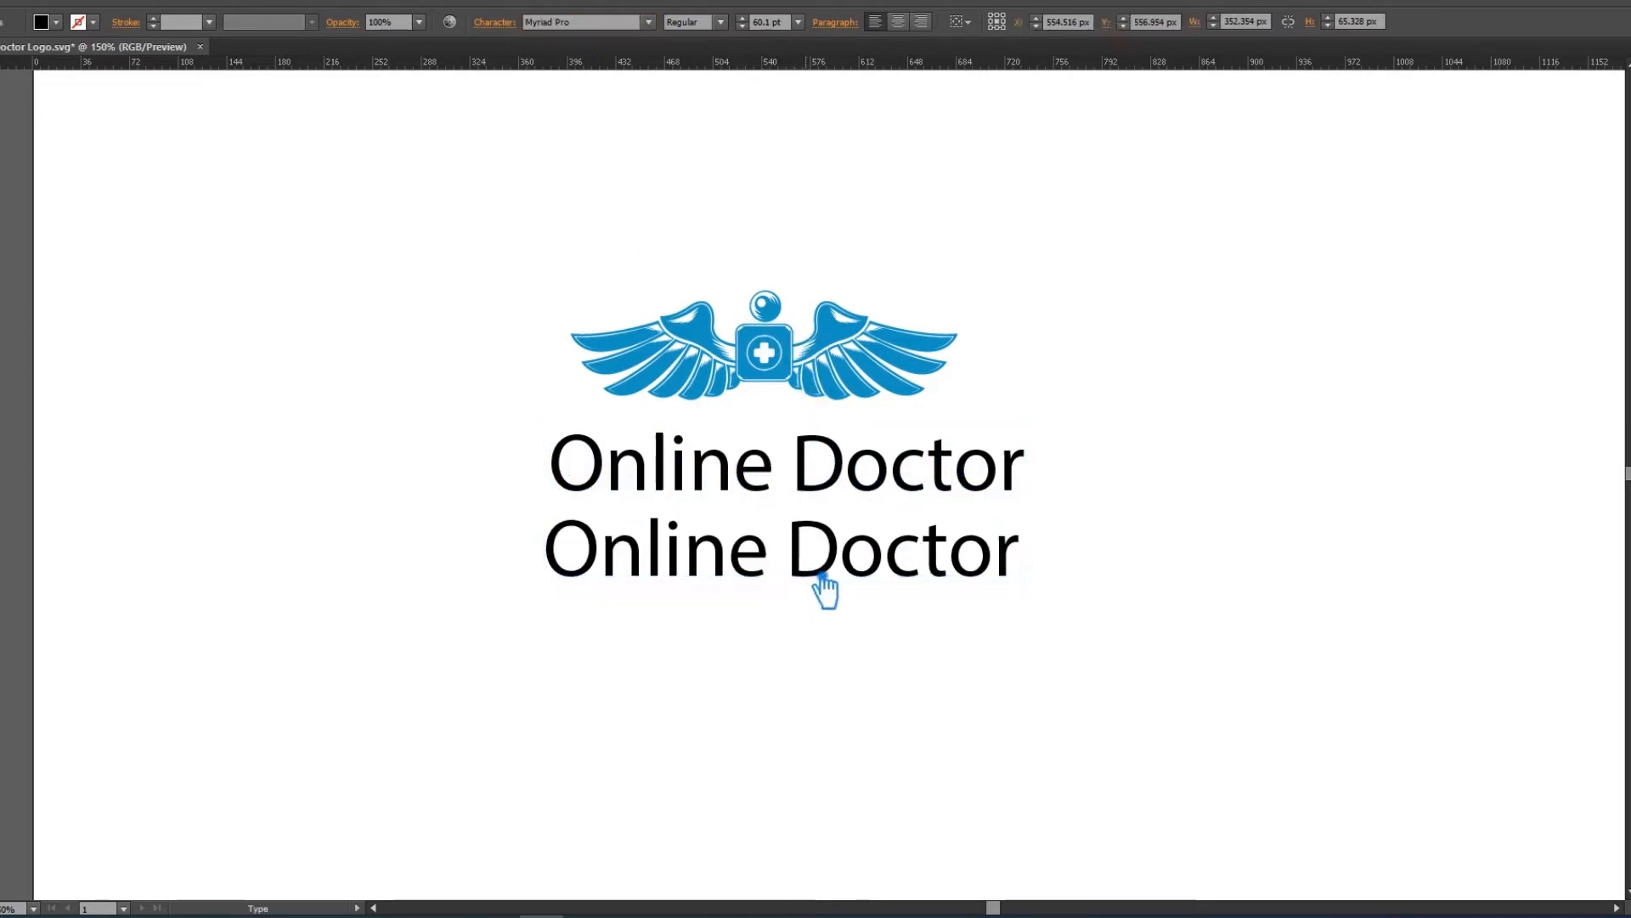
key(ctrl+a)
text(Tagline Goes)
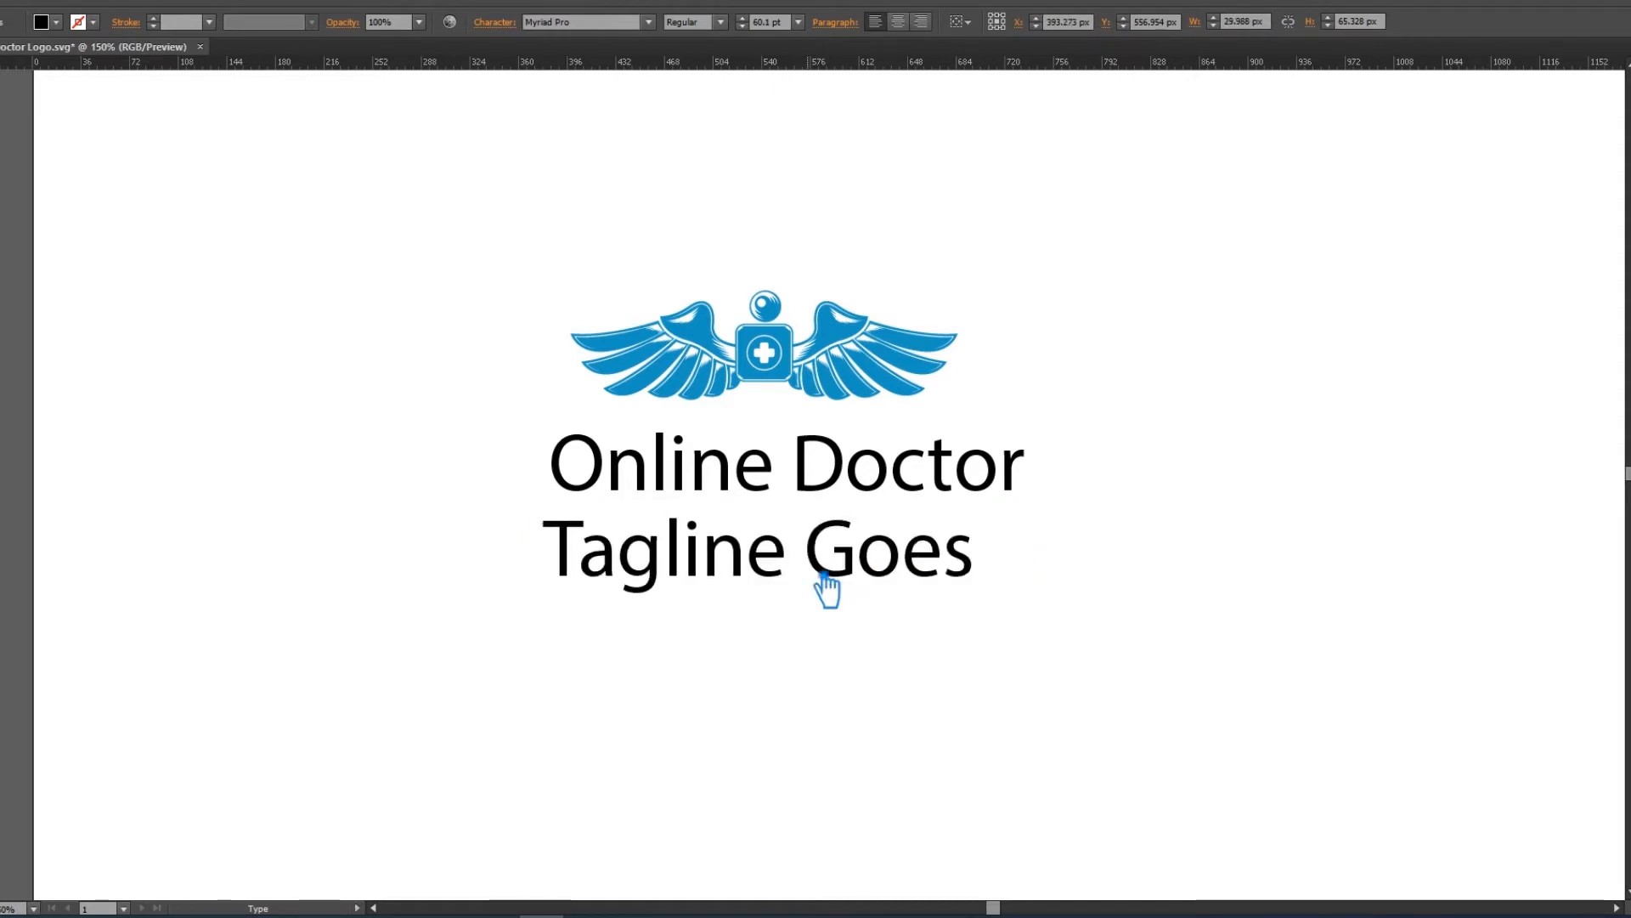
text( Here)
key(Escape)
click(381, 252)
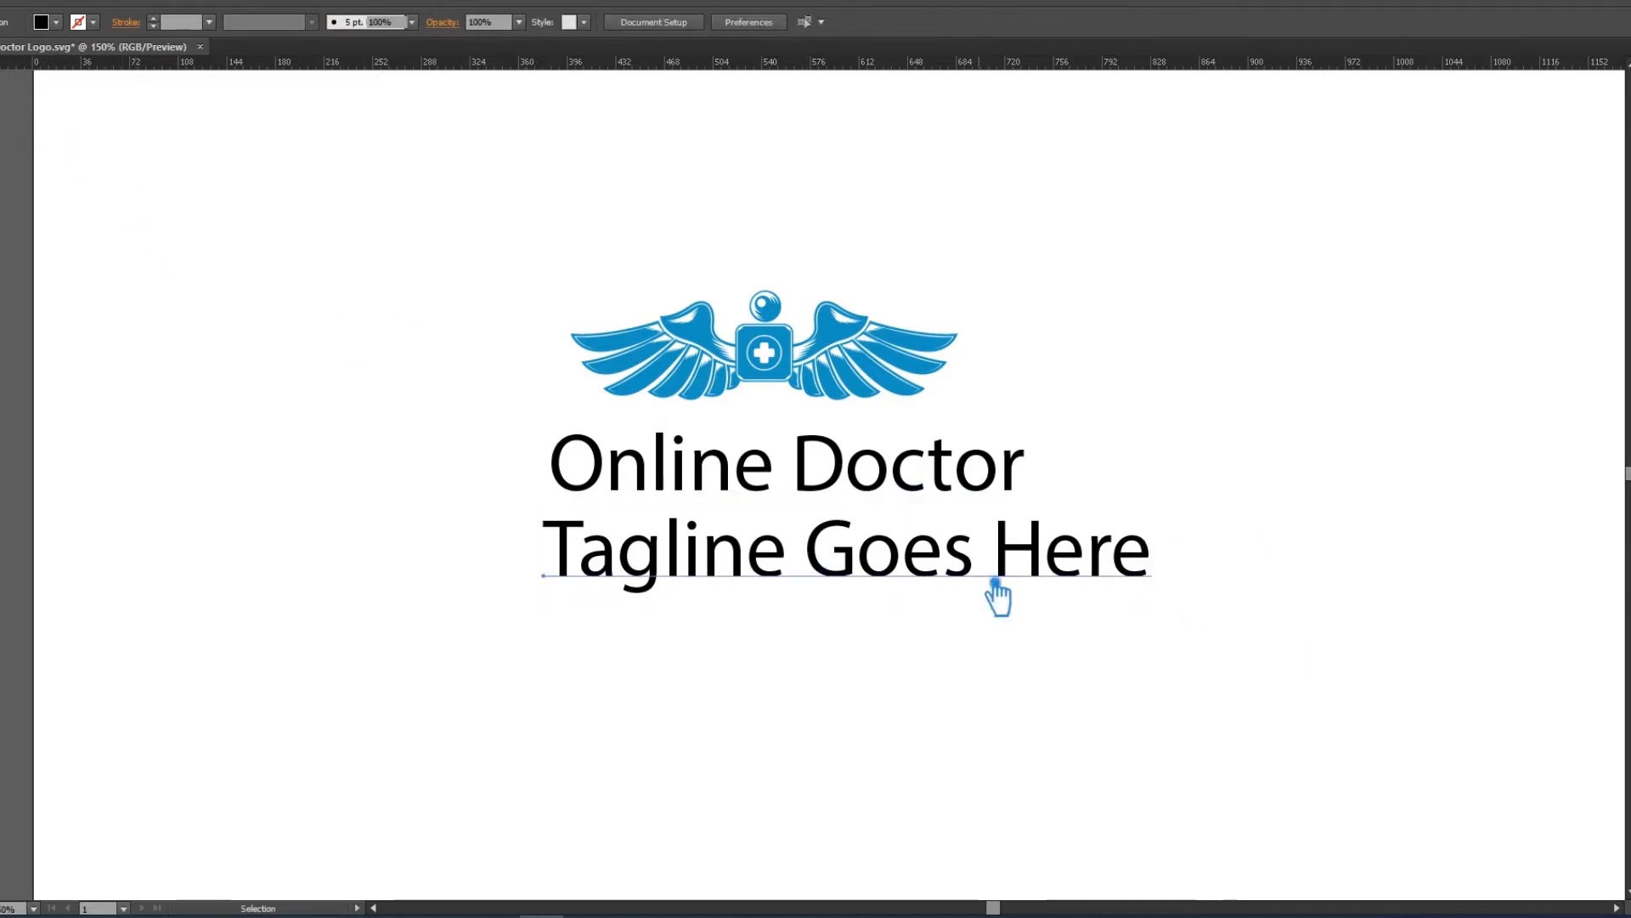
Step: Scale the tagline down to roughly half its size and centre both text lines beneath the emblem
click(1104, 556)
drag(1169, 516, 872, 554)
drag(864, 498, 849, 493)
click(1022, 385)
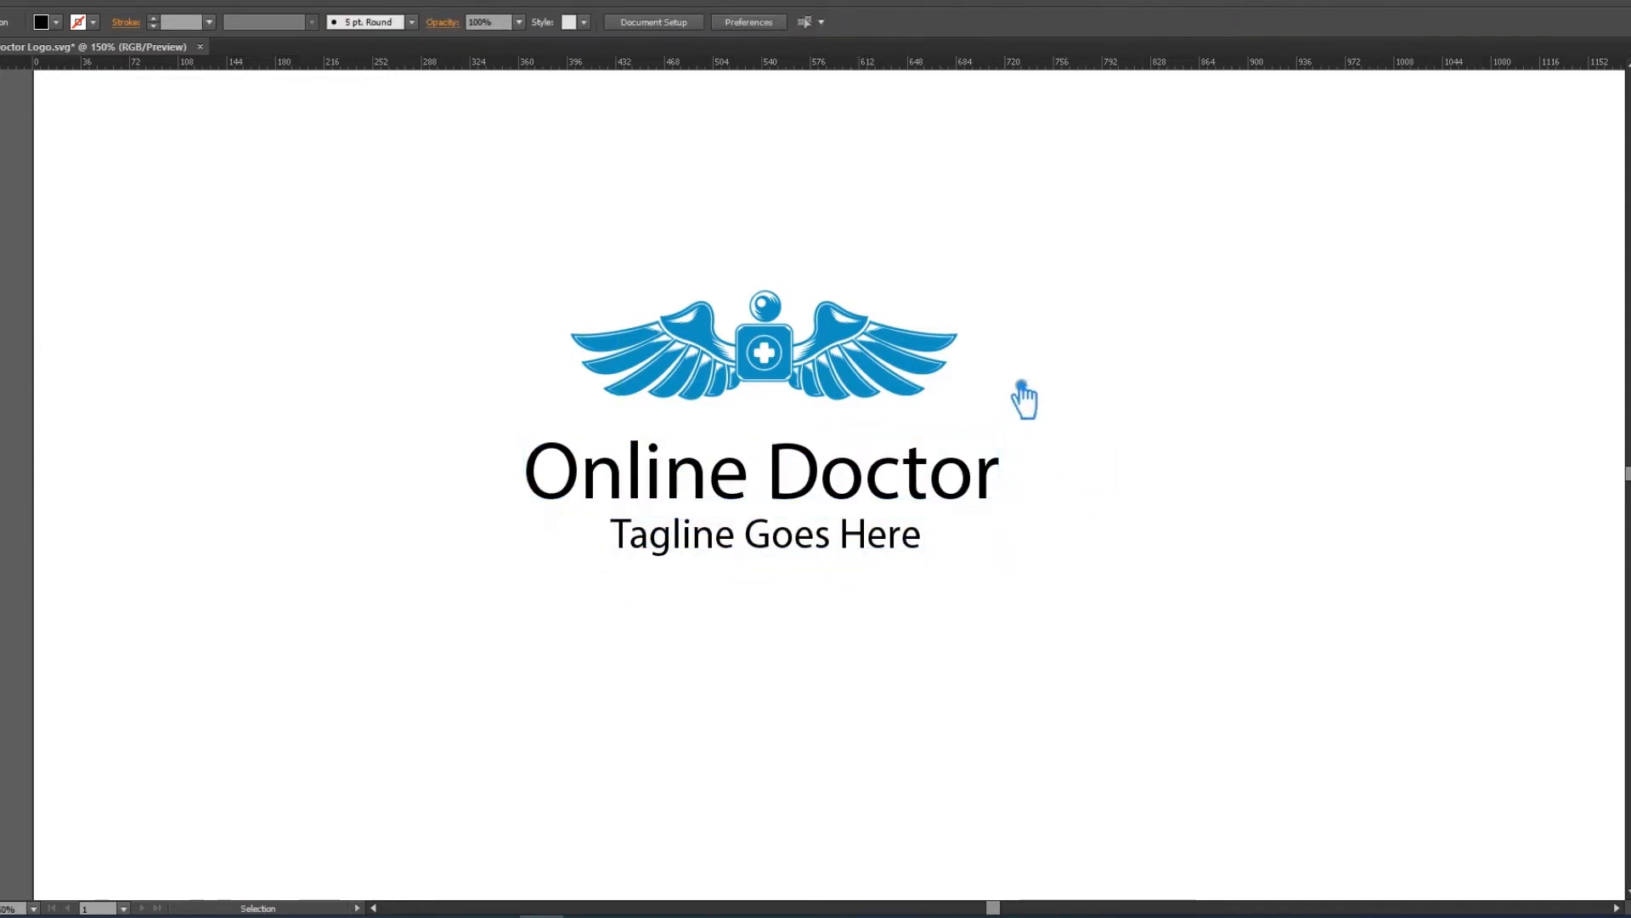
Step: Examine the winged emblem's grouped parts up close in isolation mode
key(ctrl+plus)
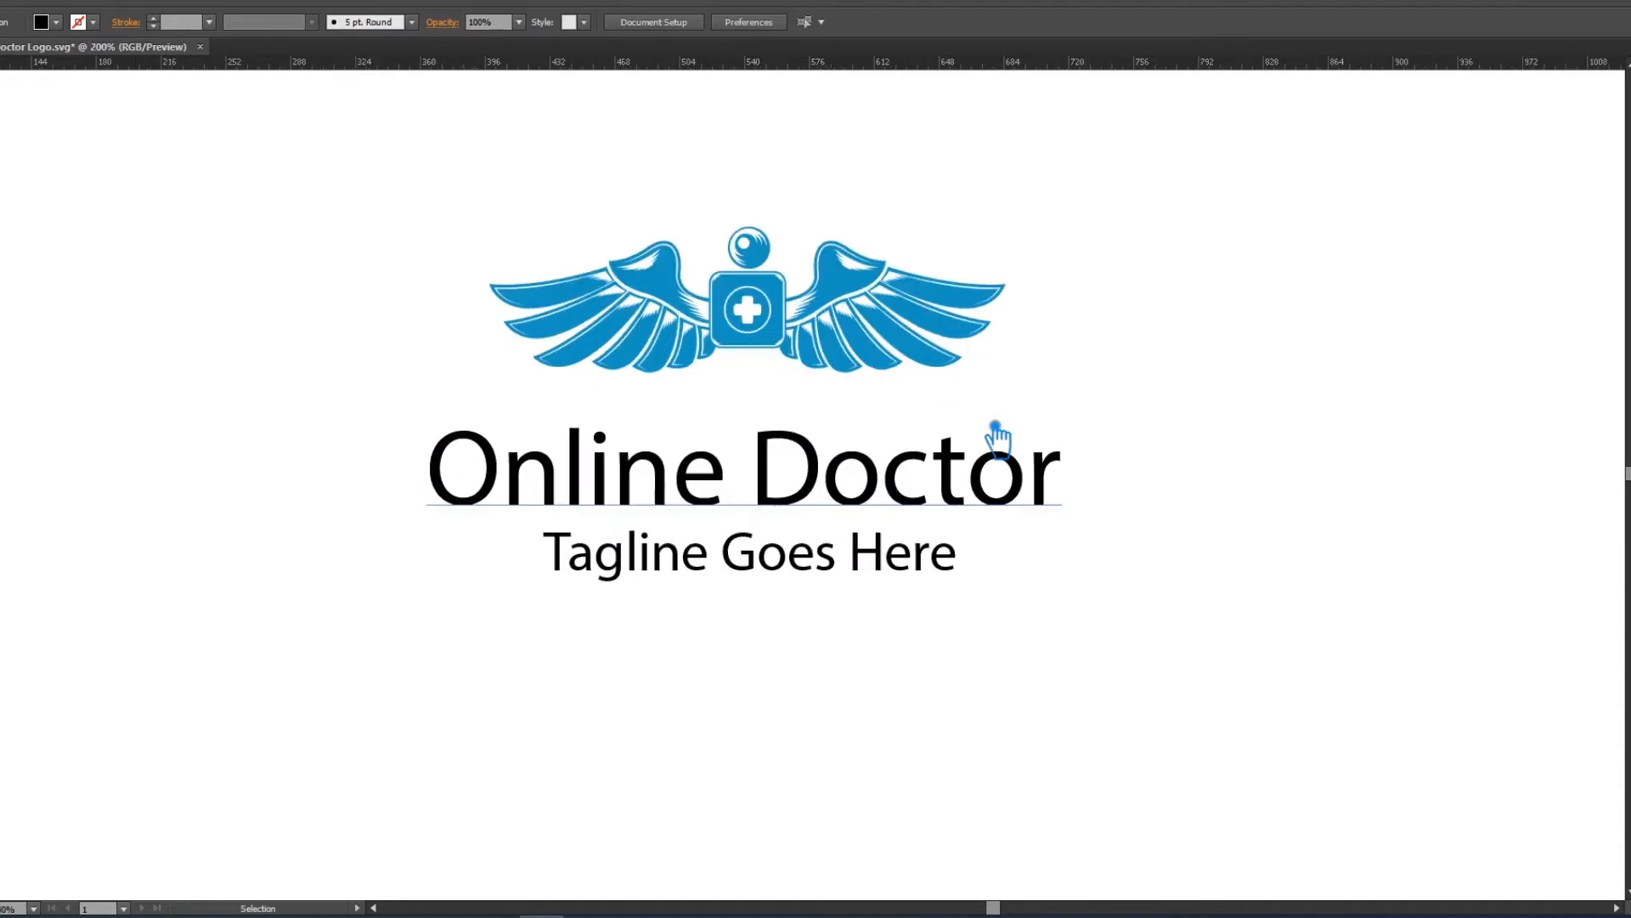
key(ctrl+plus)
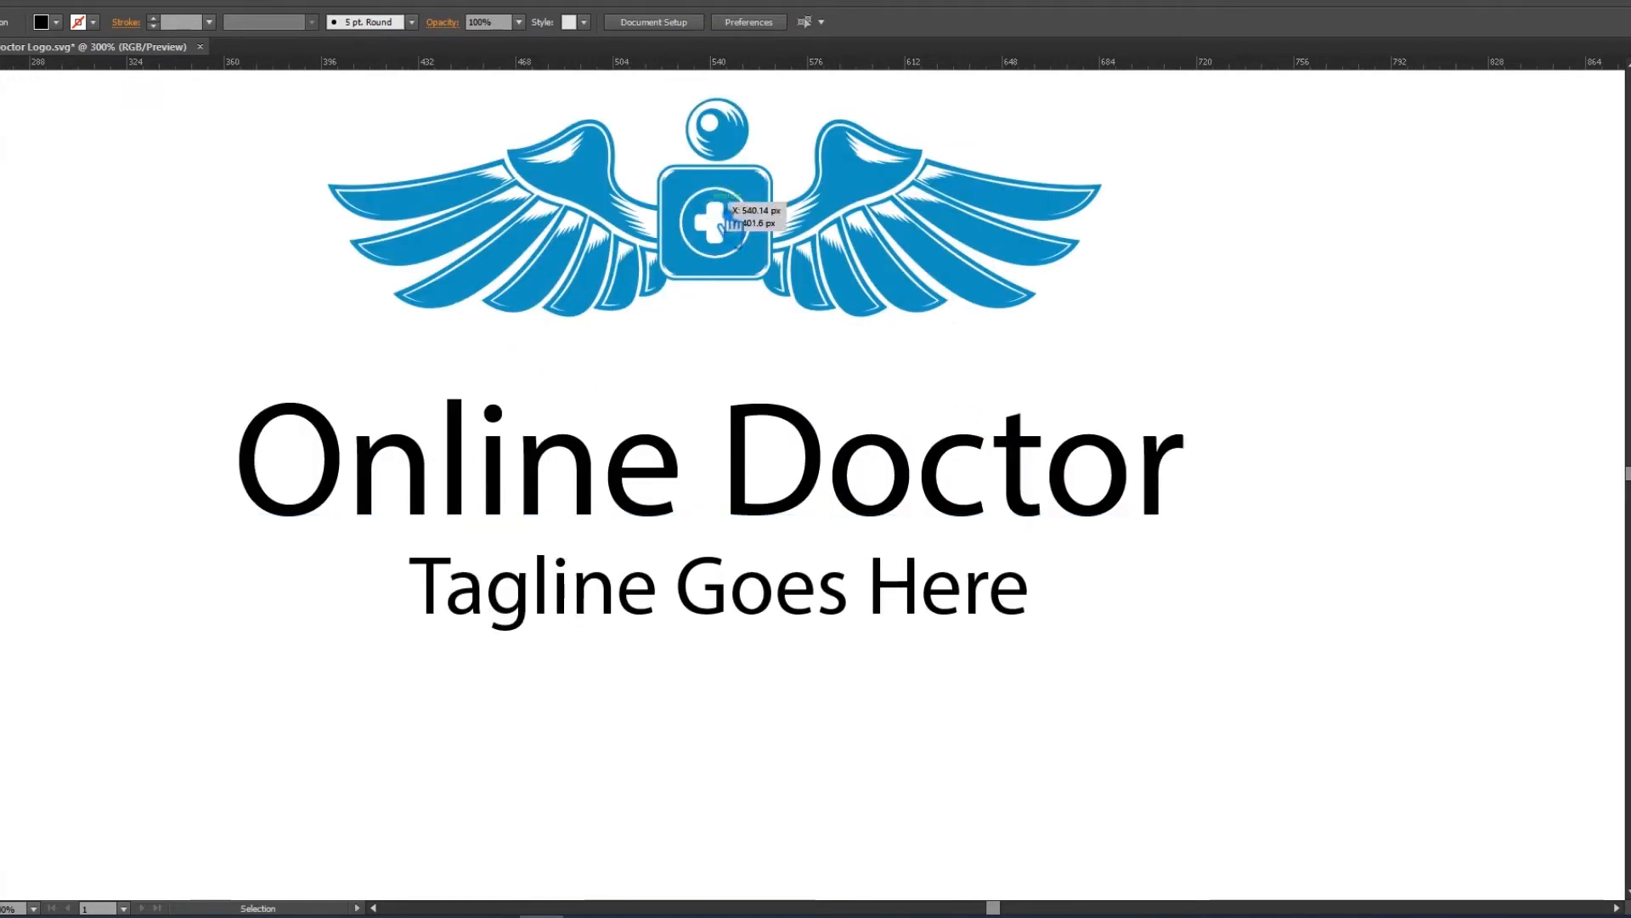
double_click(747, 249)
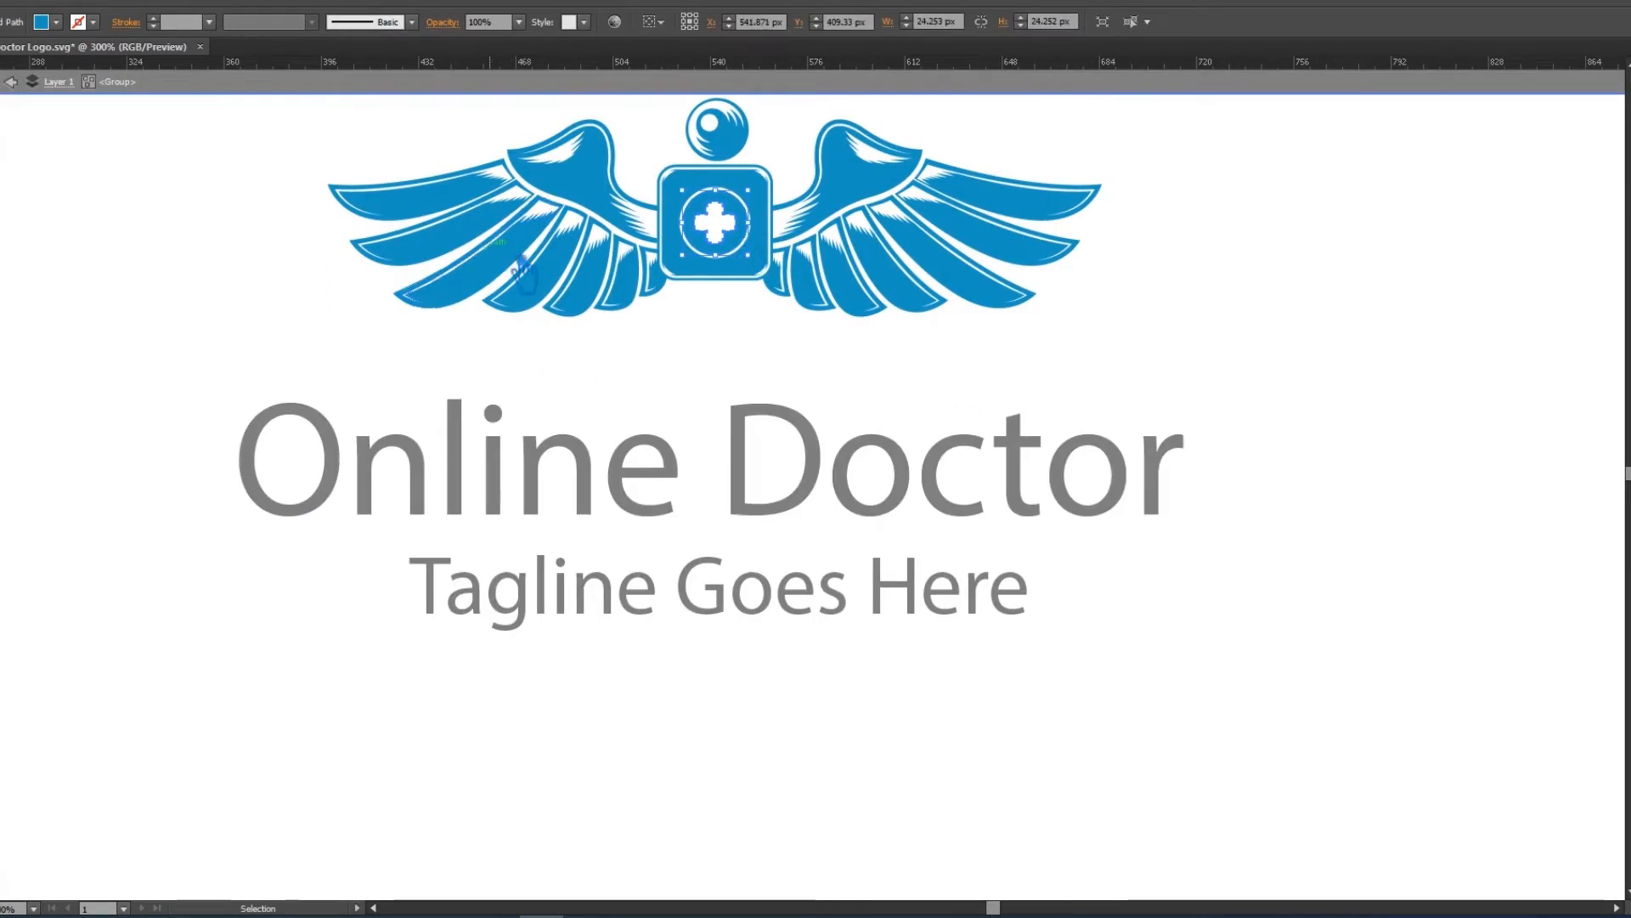
double_click(1261, 338)
key(v)
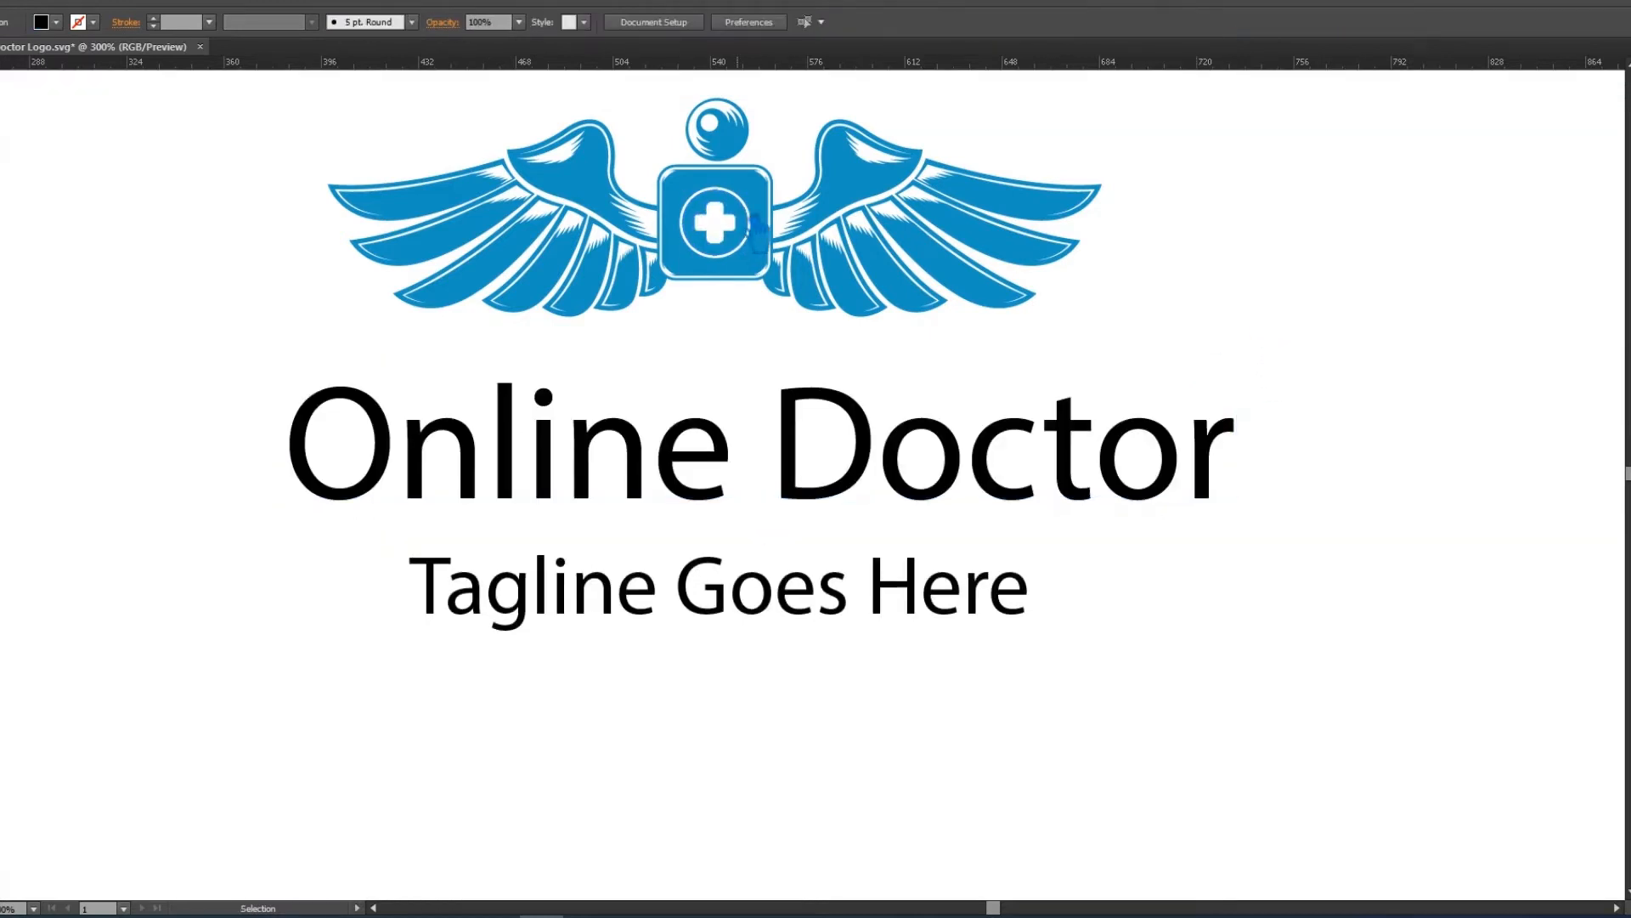
click(729, 209)
right_click(729, 209)
click(1425, 249)
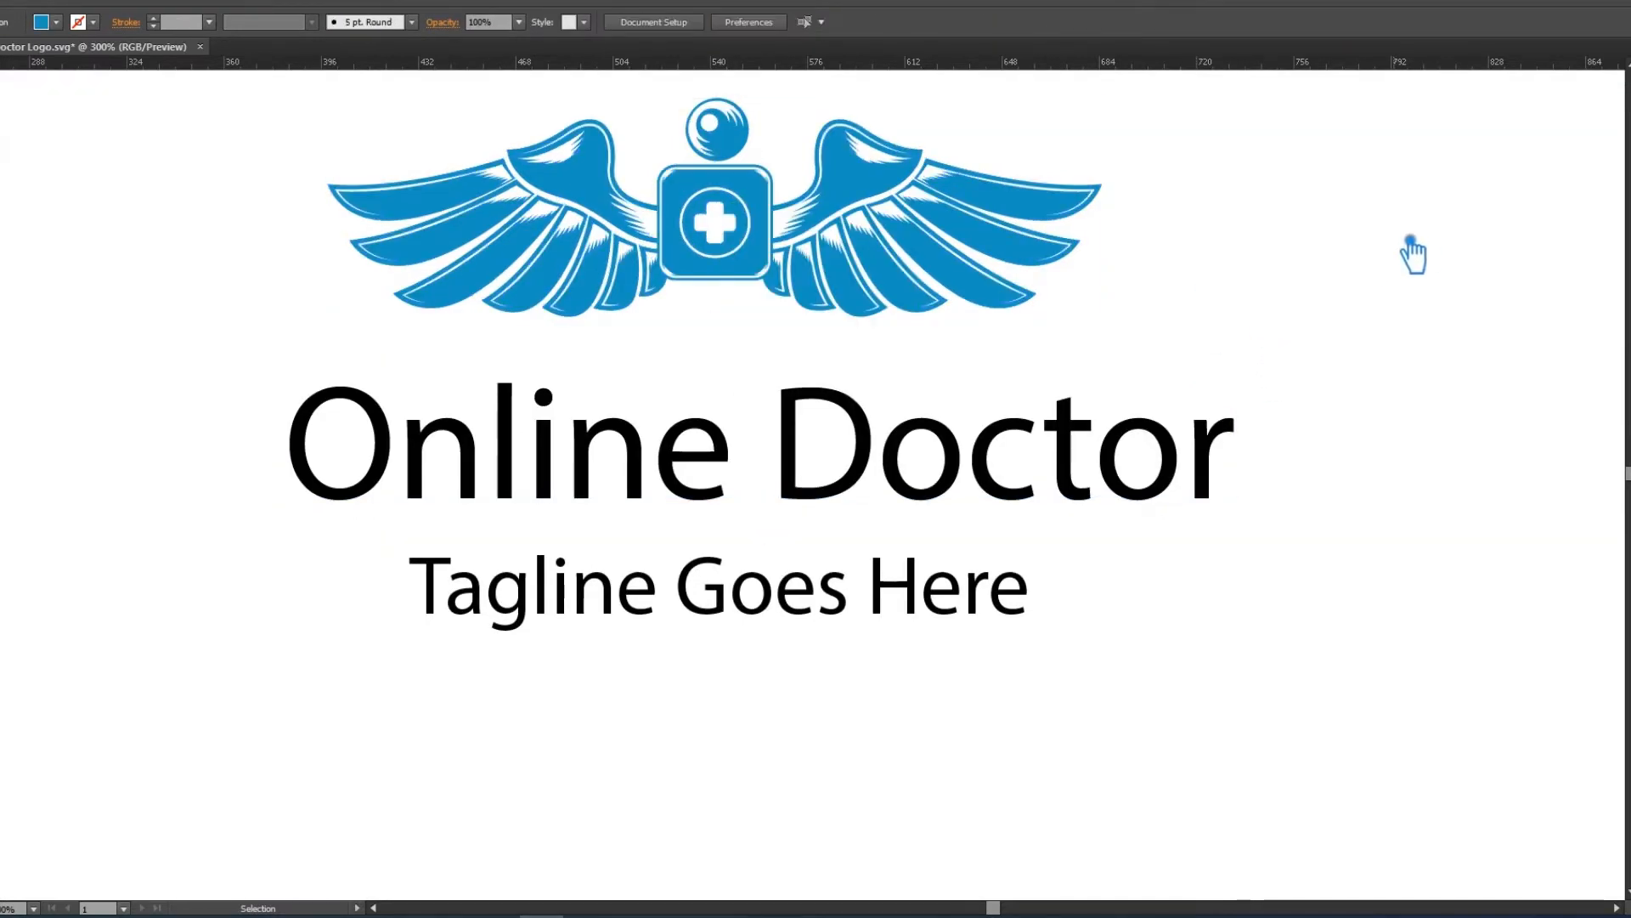
Step: Draw a blue square about 22 px wide beside the emblem, duplicate it below, and fill the copy with orange
key(m)
mouse_move(98, 129)
mouse_down()
mouse_move(160, 189)
mouse_move(158, 255)
mouse_up()
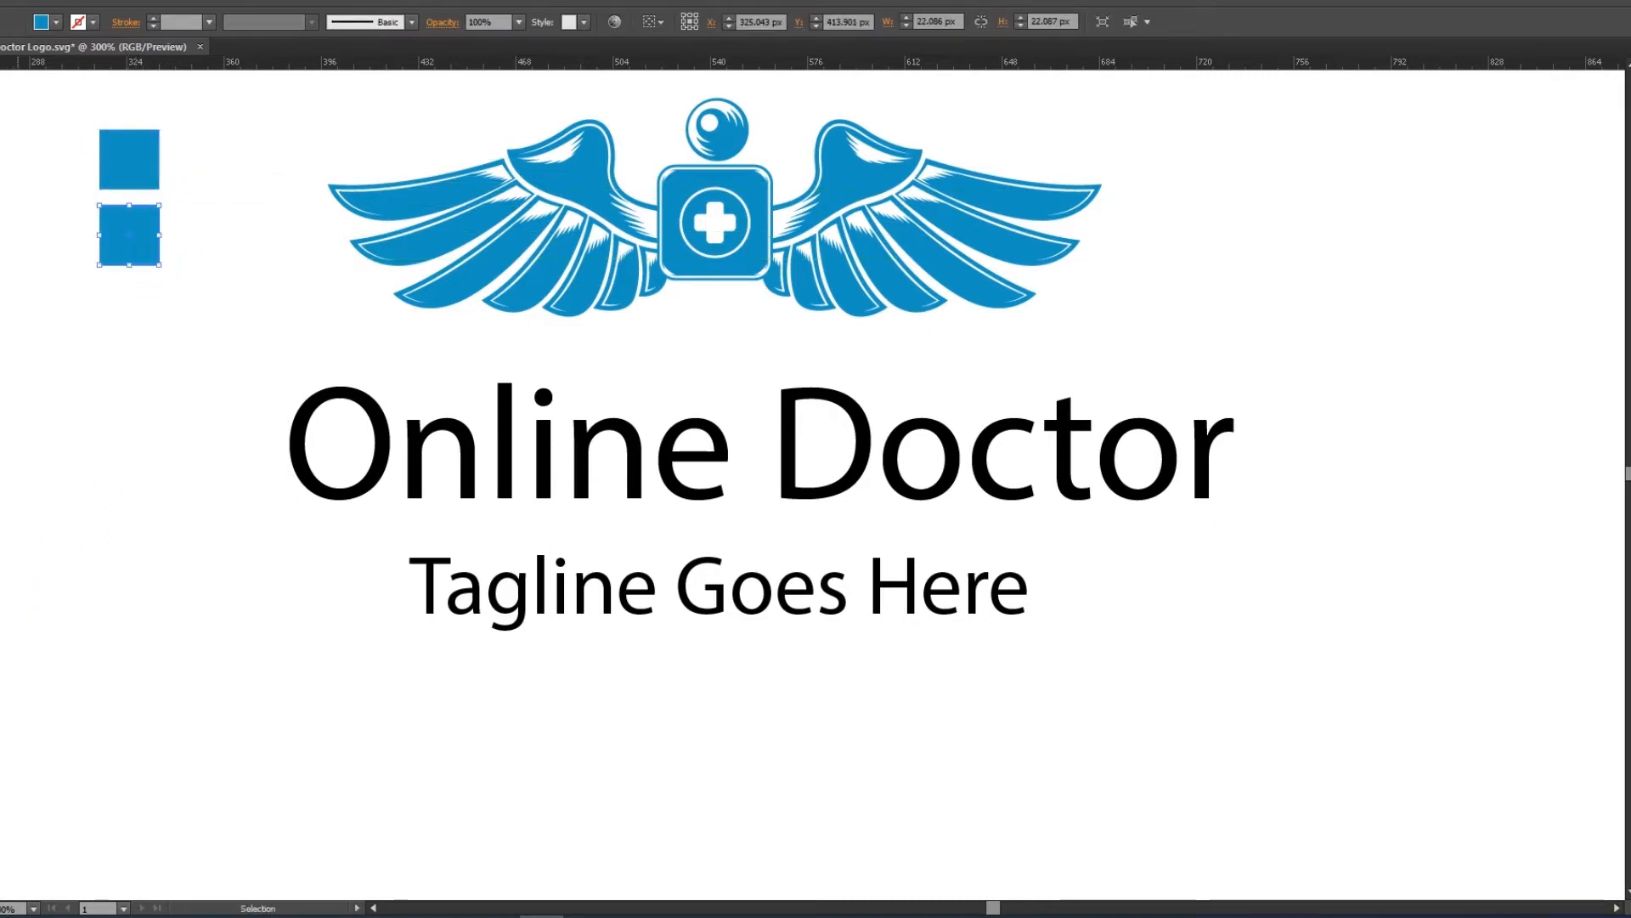
double_click(4, 721)
drag(1289, 508, 1284, 522)
mouse_move(1210, 380)
mouse_down()
mouse_move(1198, 334)
mouse_move(1173, 323)
mouse_up()
click(1435, 311)
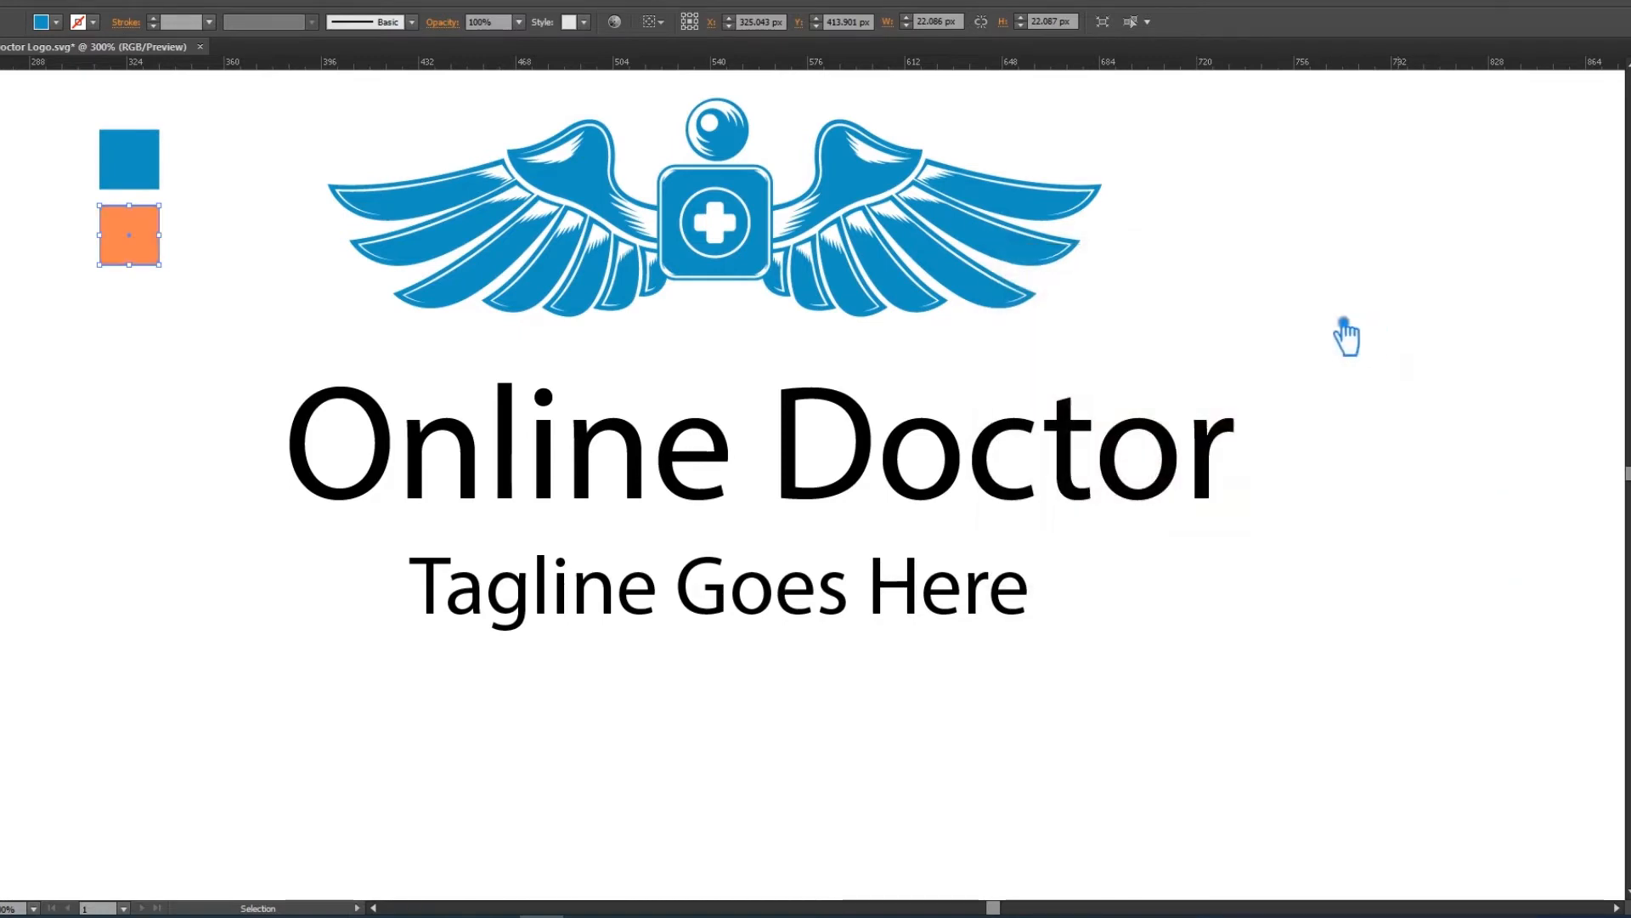
click(760, 256)
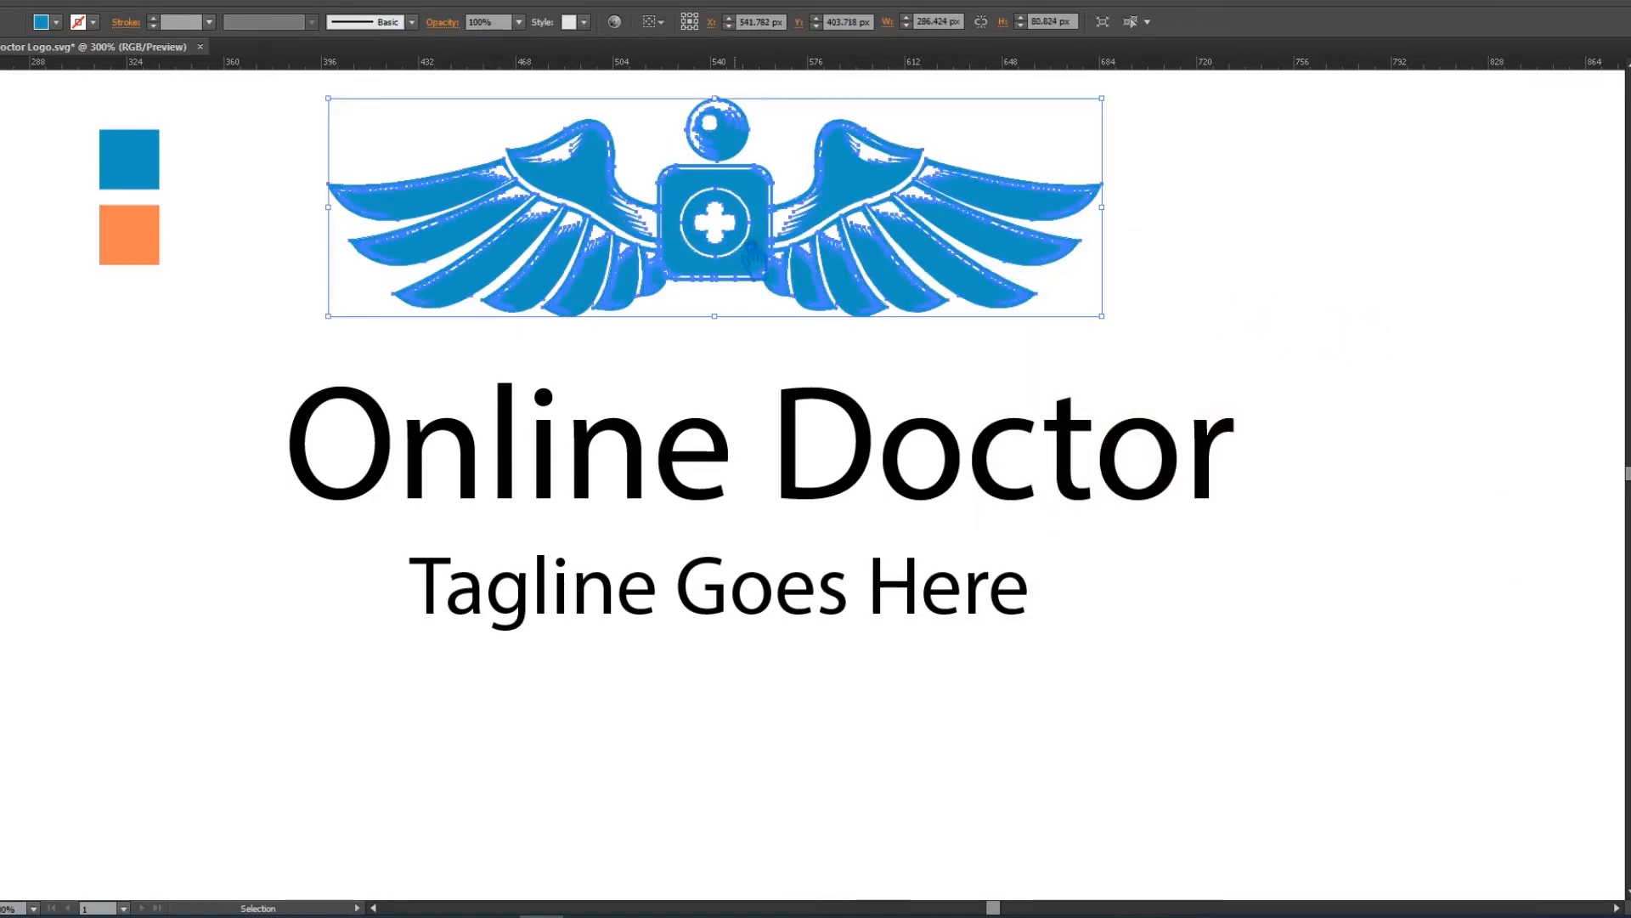
double_click(752, 256)
double_click(1283, 272)
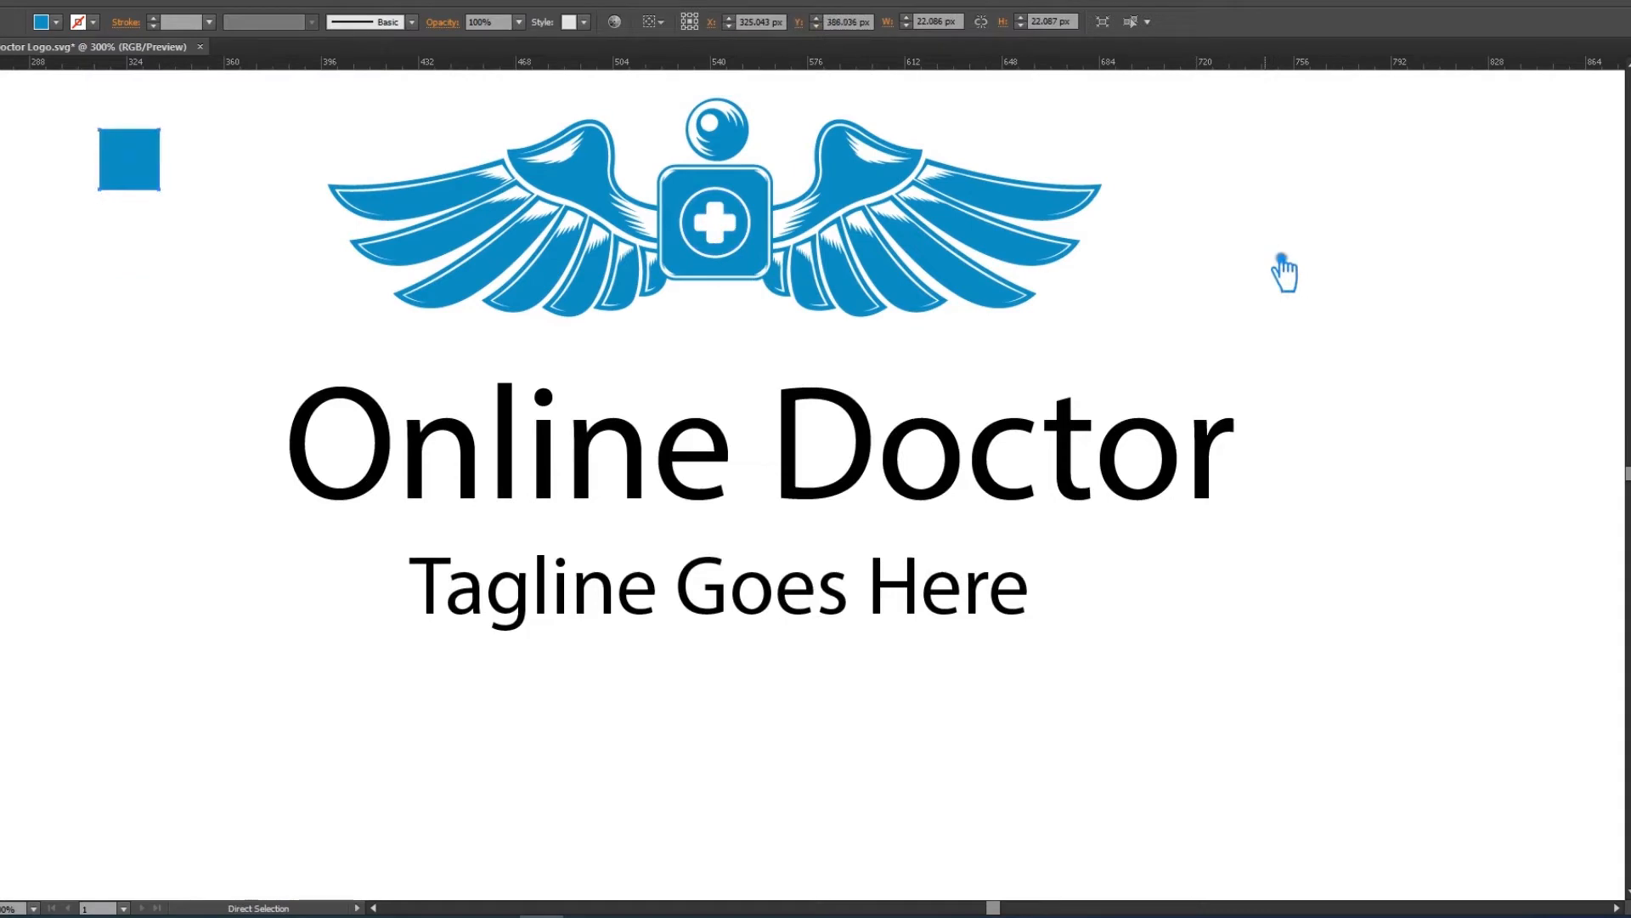
key(ctrl+z)
Step: Ungroup the winged emblem into its separate parts
click(1084, 239)
right_click(787, 231)
click(928, 336)
click(928, 340)
Step: Recolour the emblem's sphere and the circle around the cross with the orange sampled from the orange square
click(741, 135)
key(i)
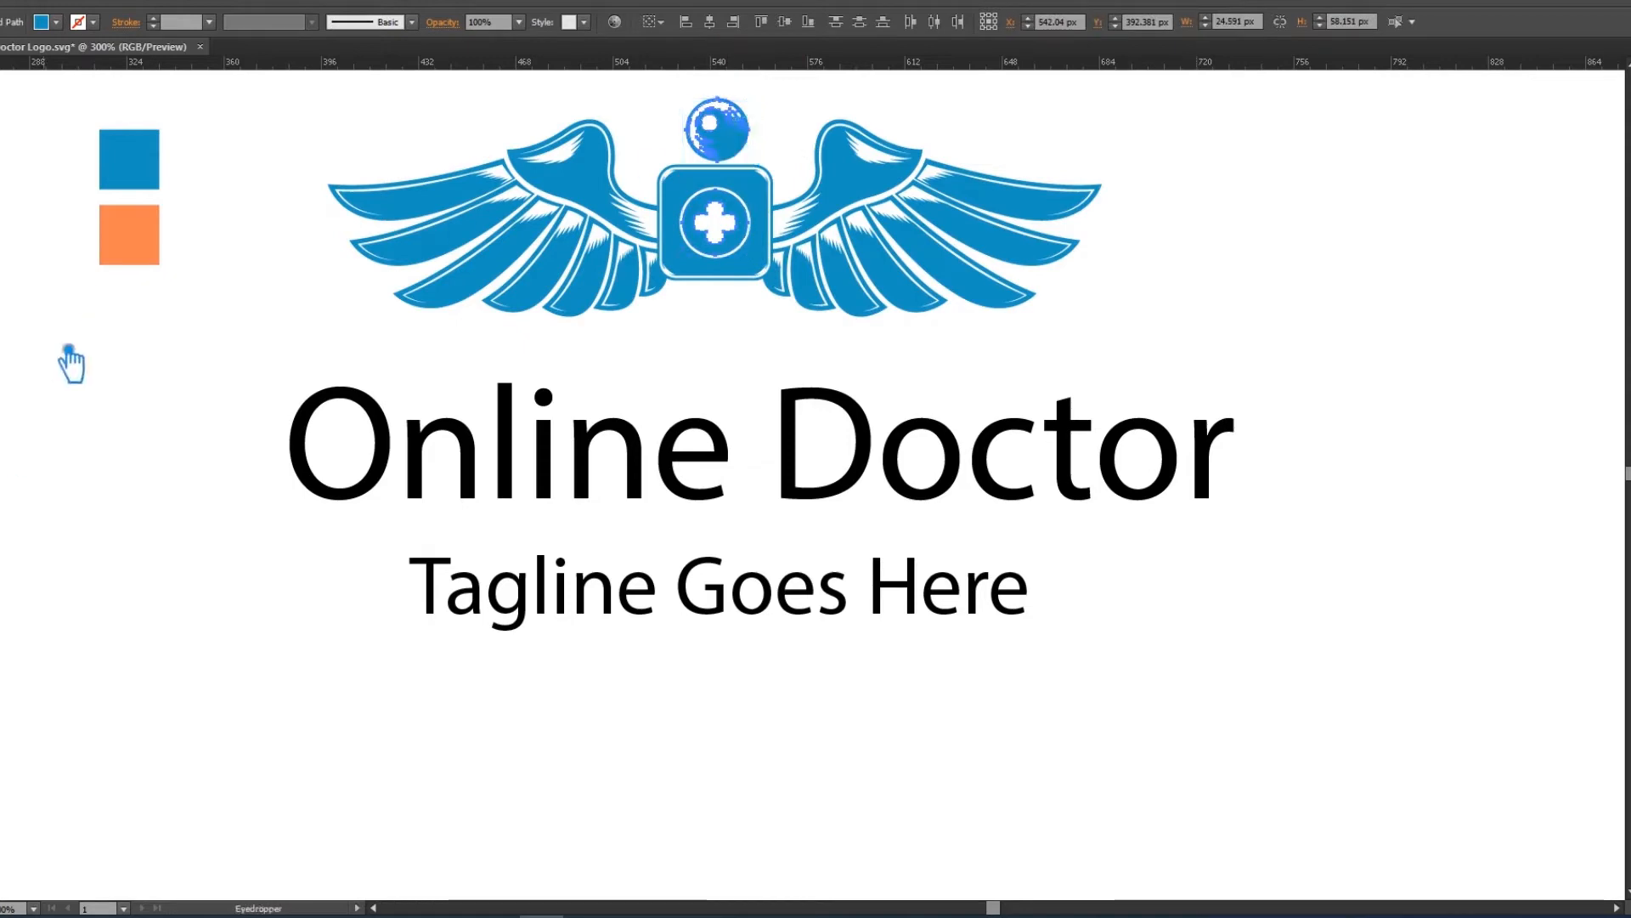
click(146, 248)
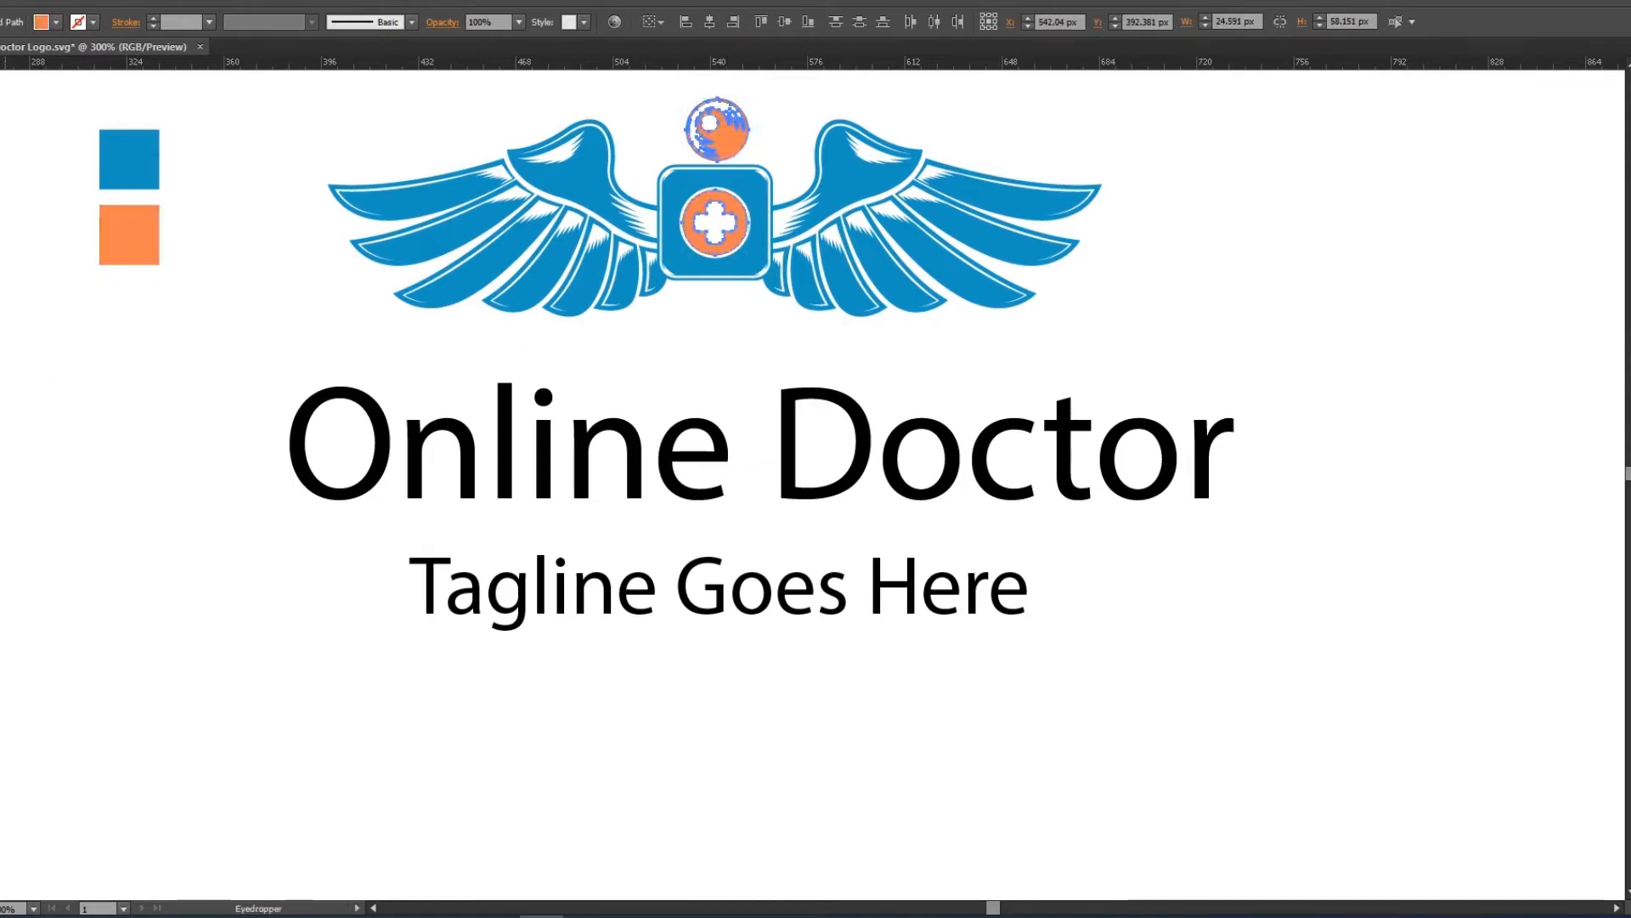
click(1418, 293)
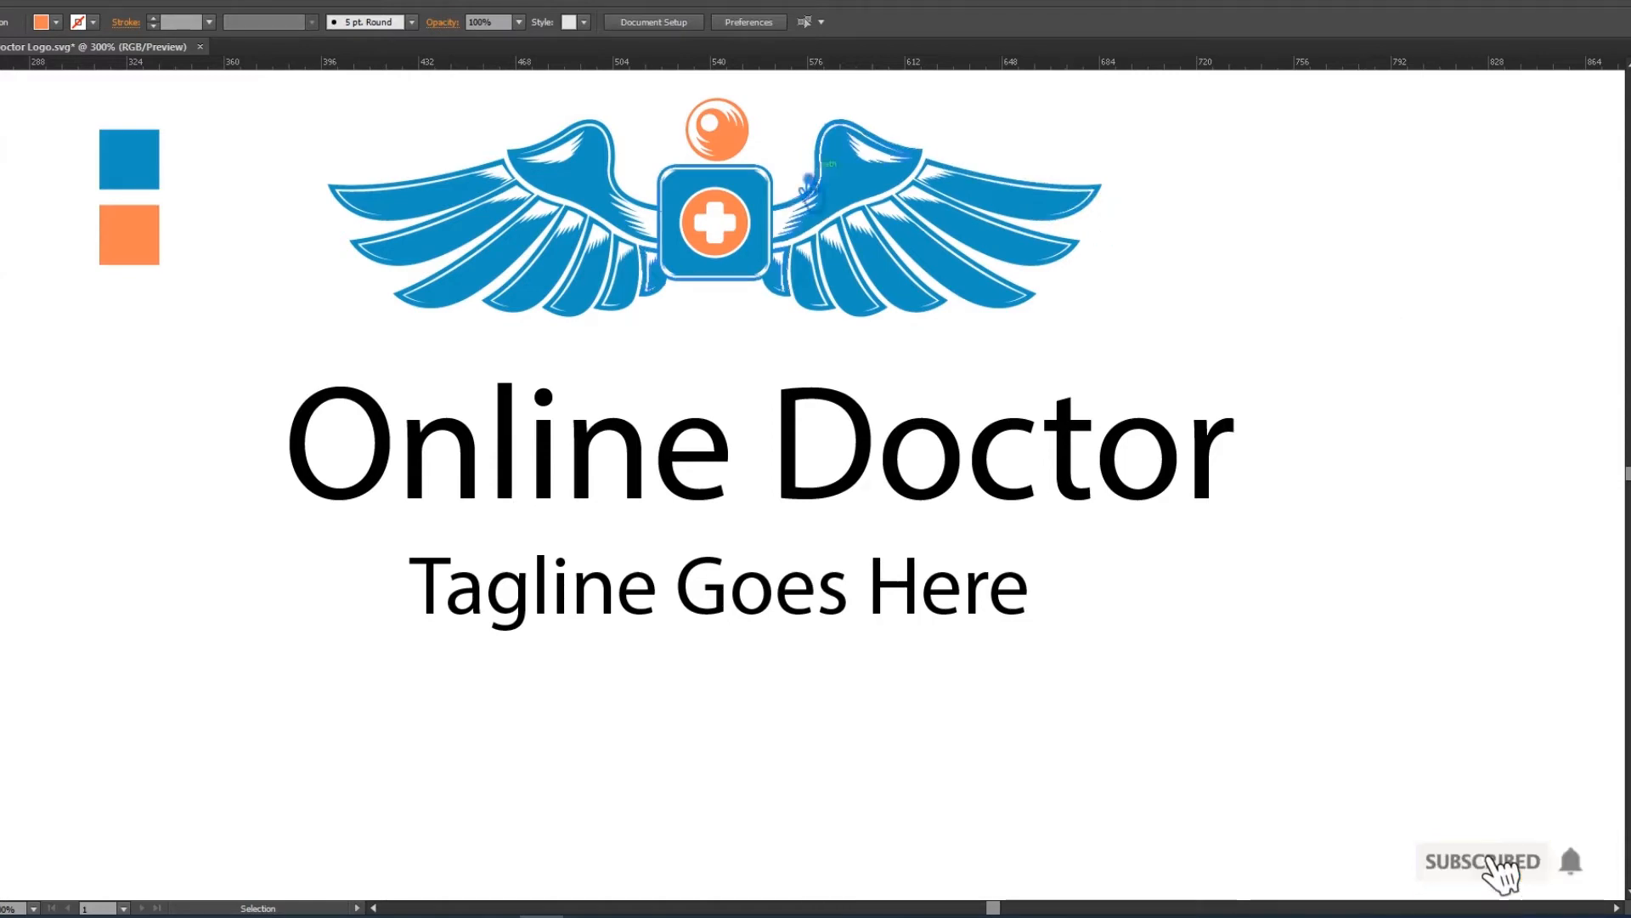
Step: Recolour only the sphere above the cross with the blue sampled from the blue square
click(717, 127)
key(i)
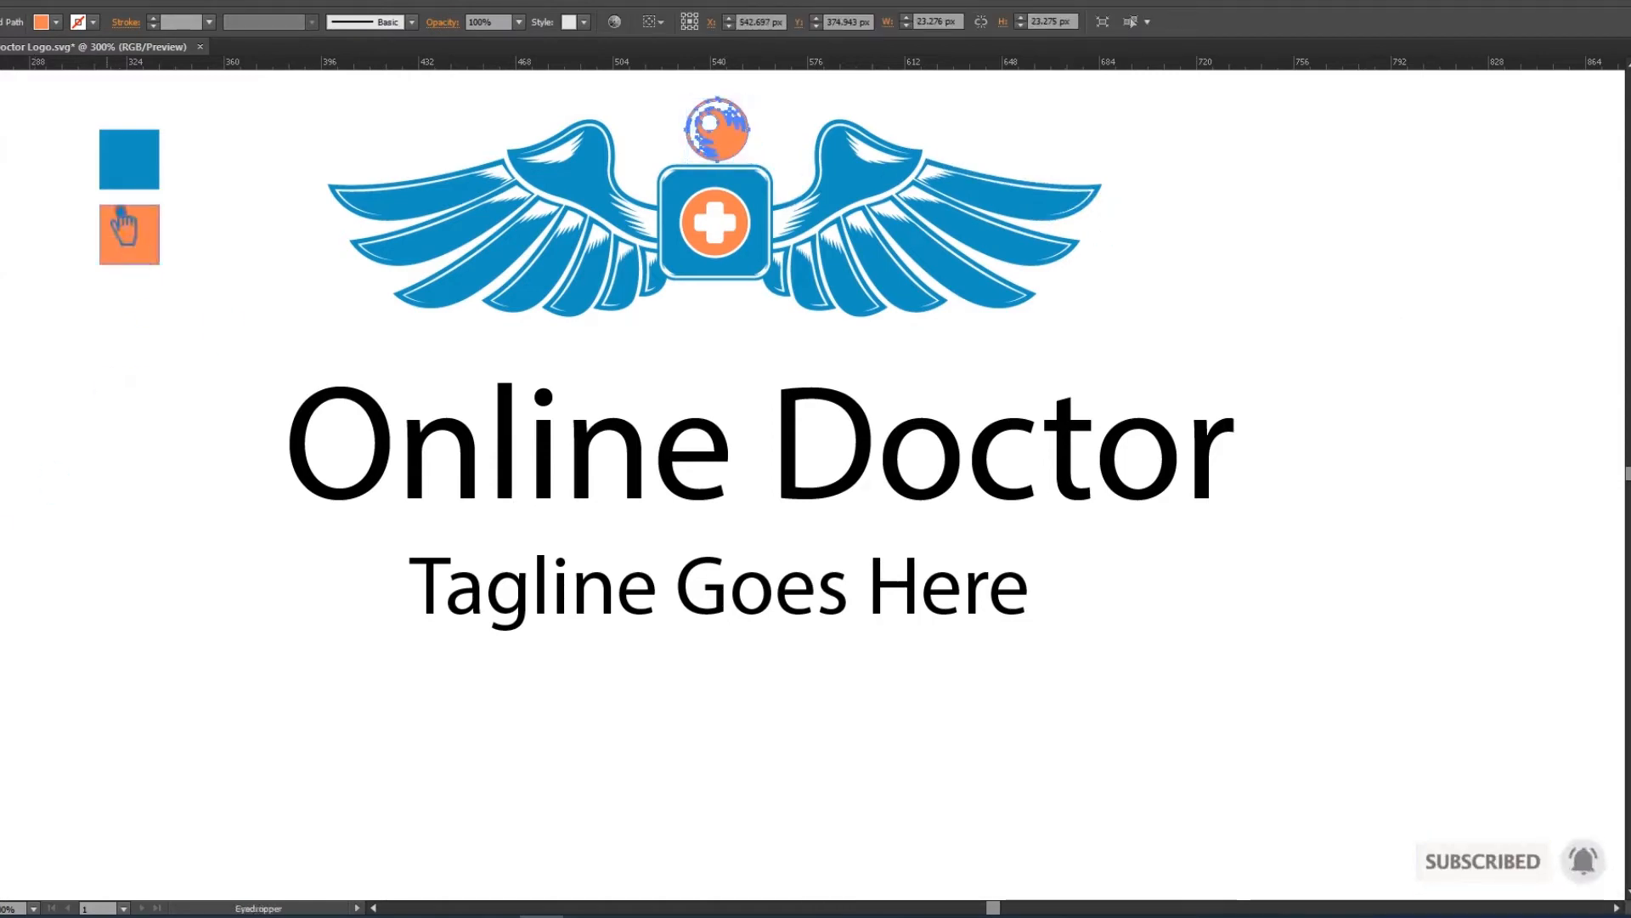
click(129, 162)
key(v)
click(1285, 240)
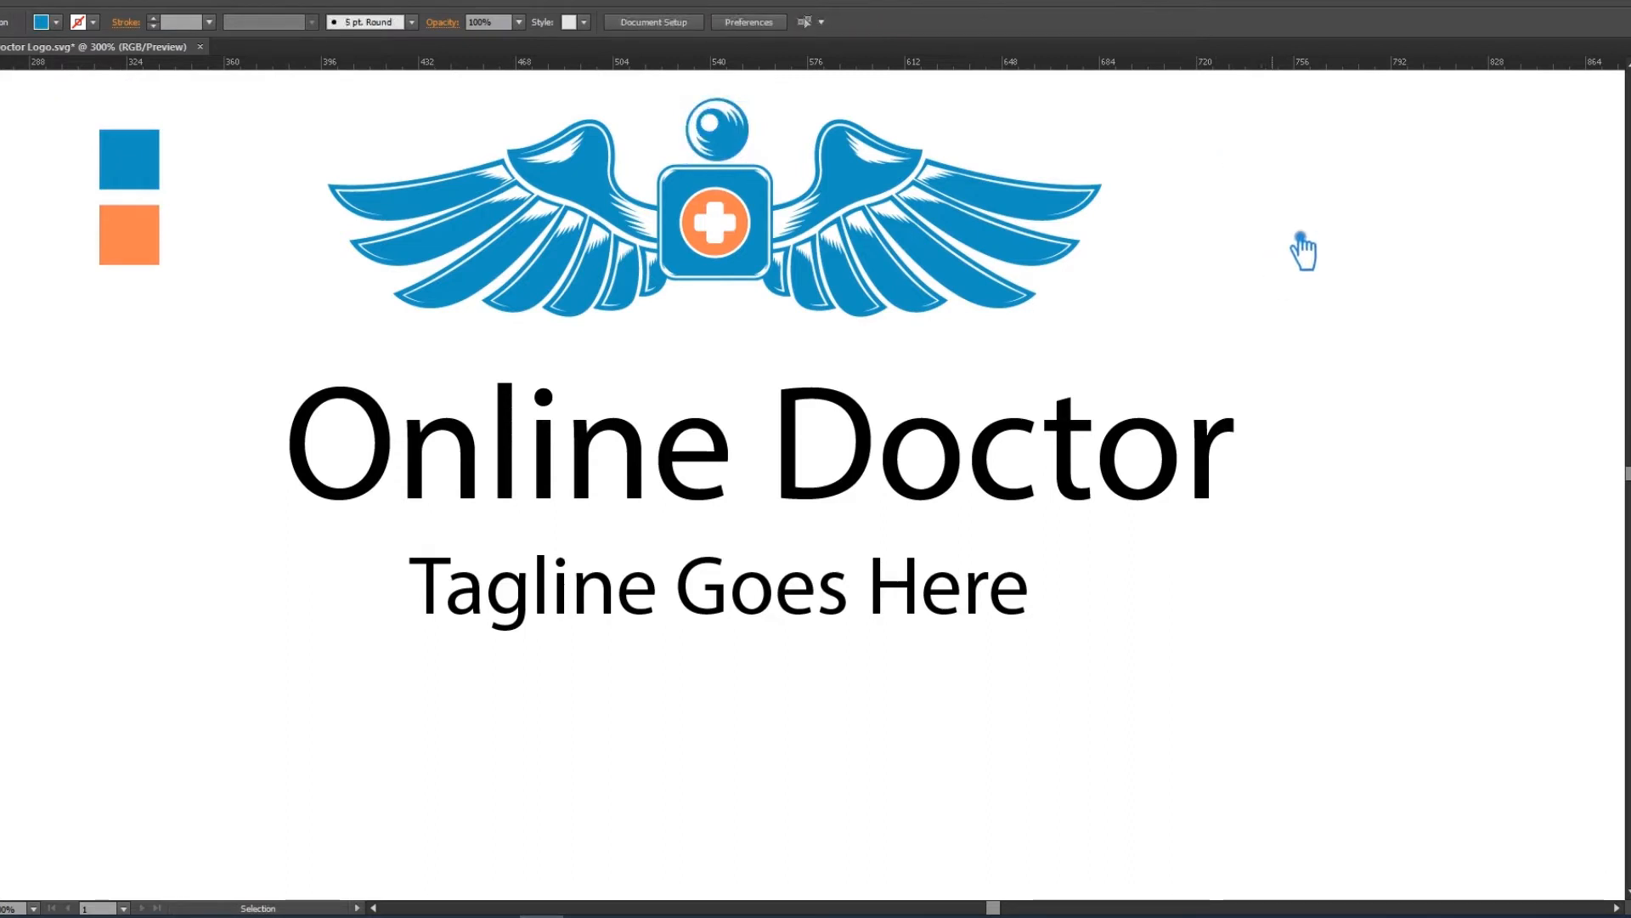
Step: Set the "Online Doctor" text in the Nunito Sans font with All Caps
click(1087, 498)
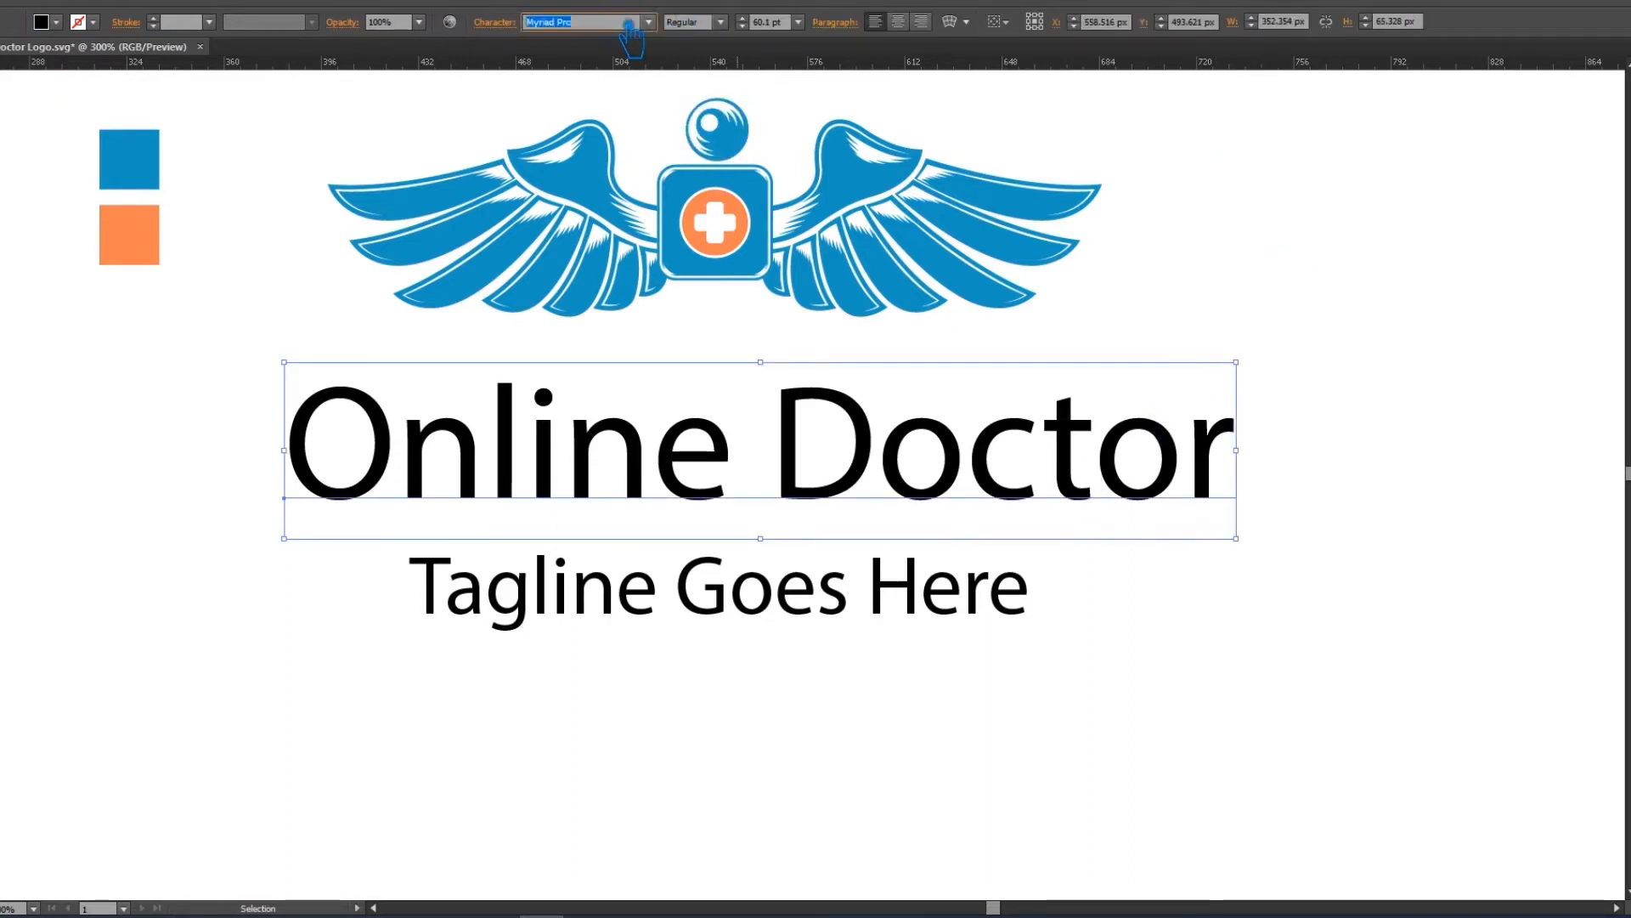
scroll(629, 25, down, 3)
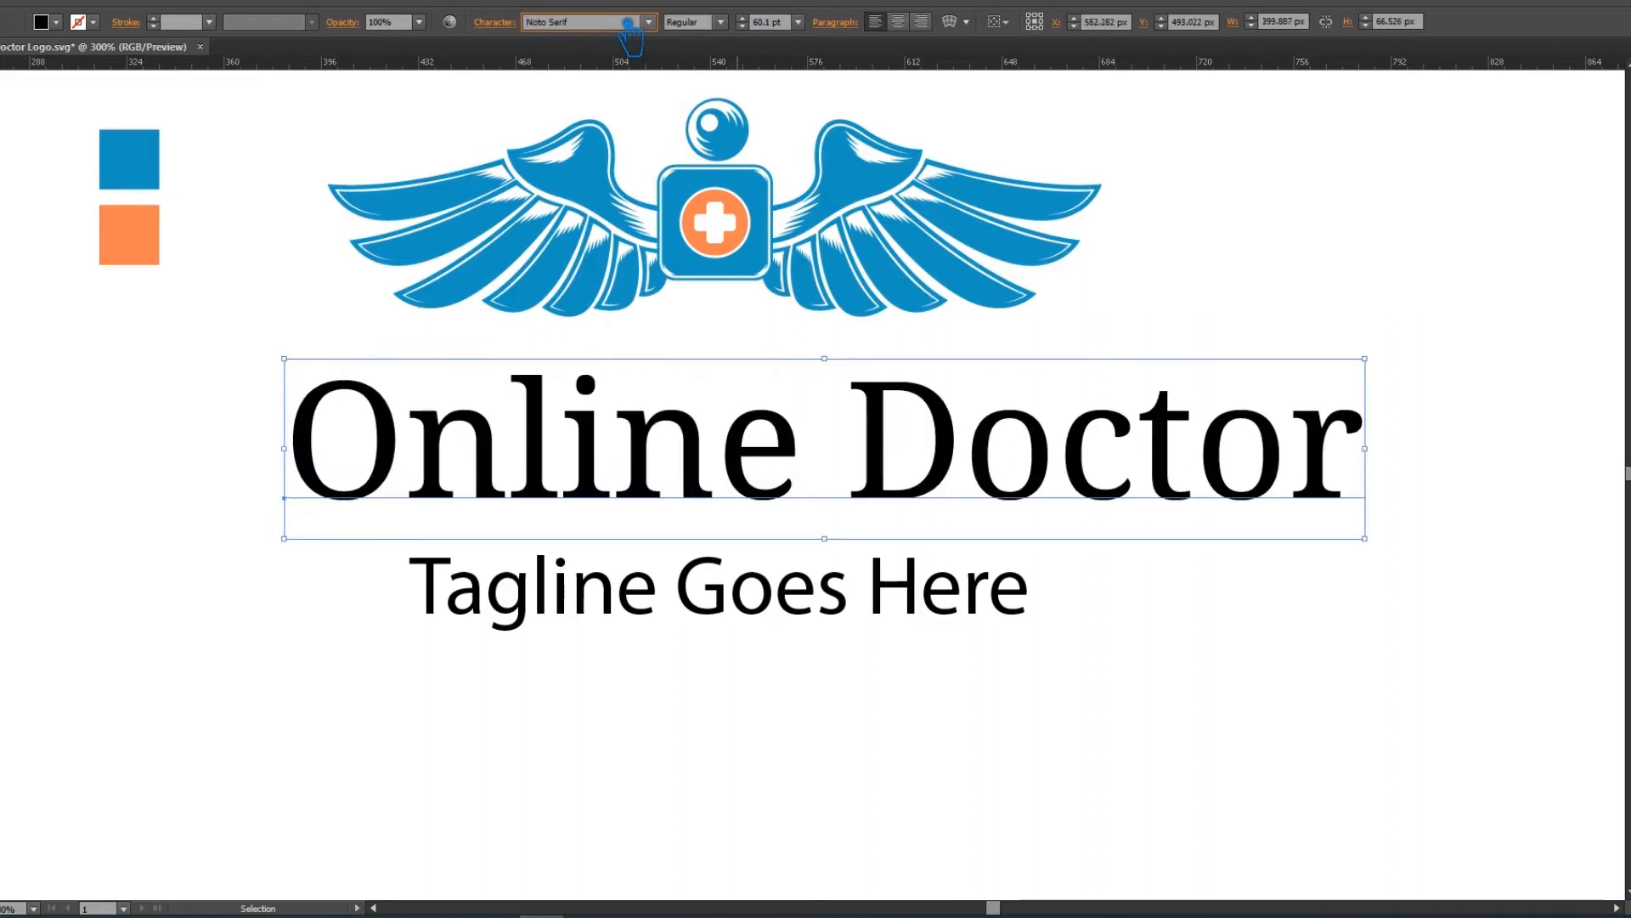
scroll(629, 26, down, 3)
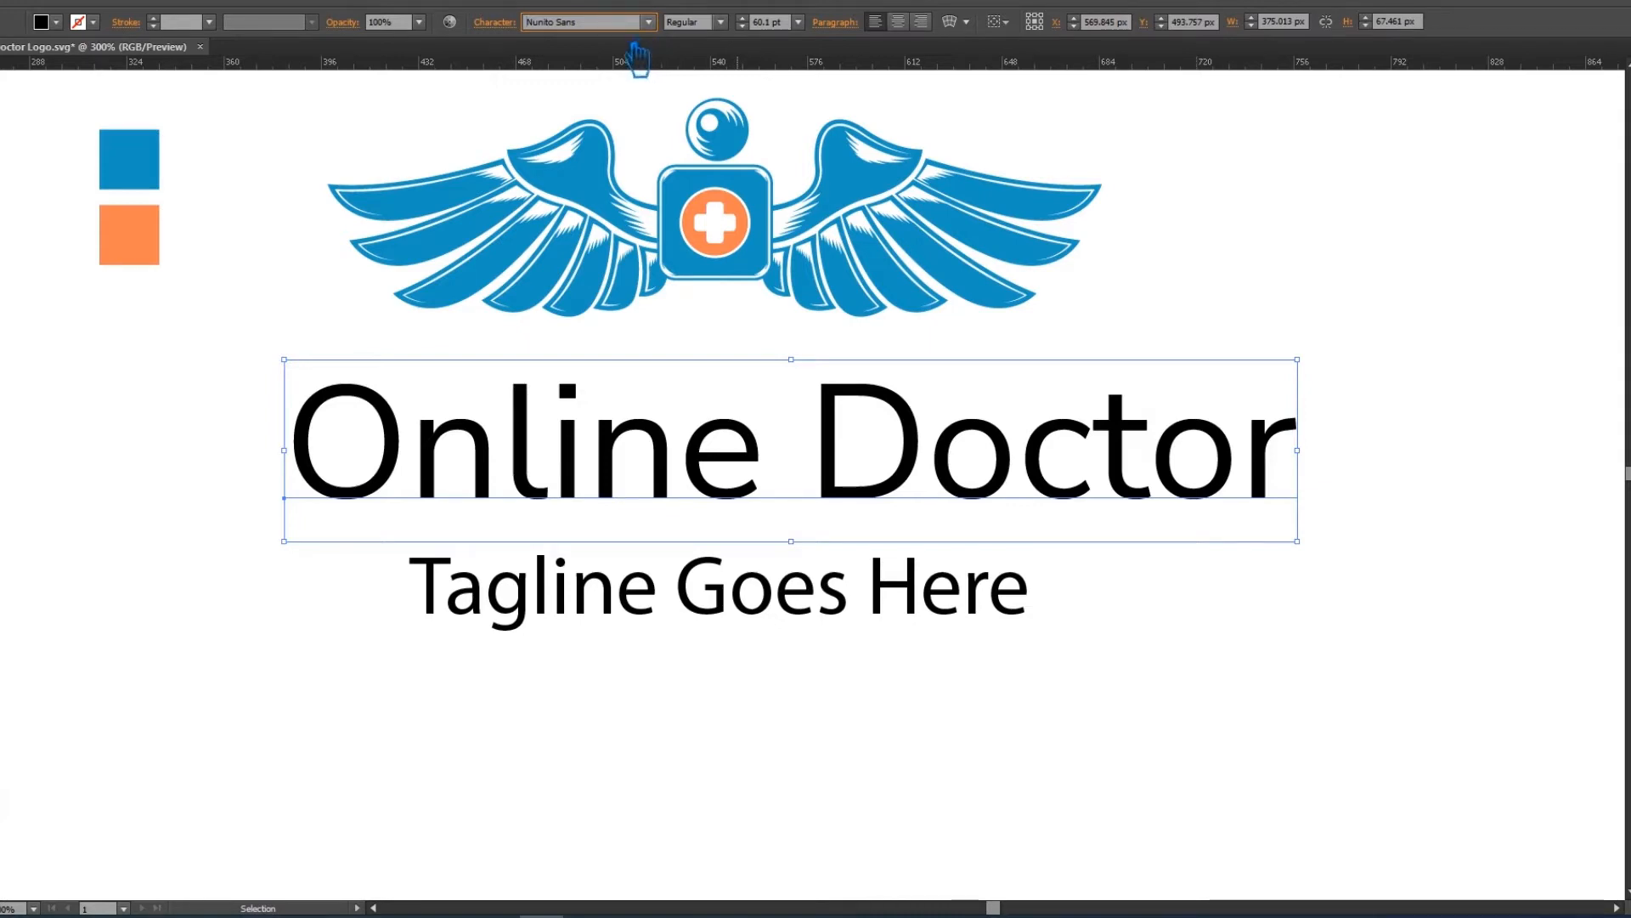
click(520, 26)
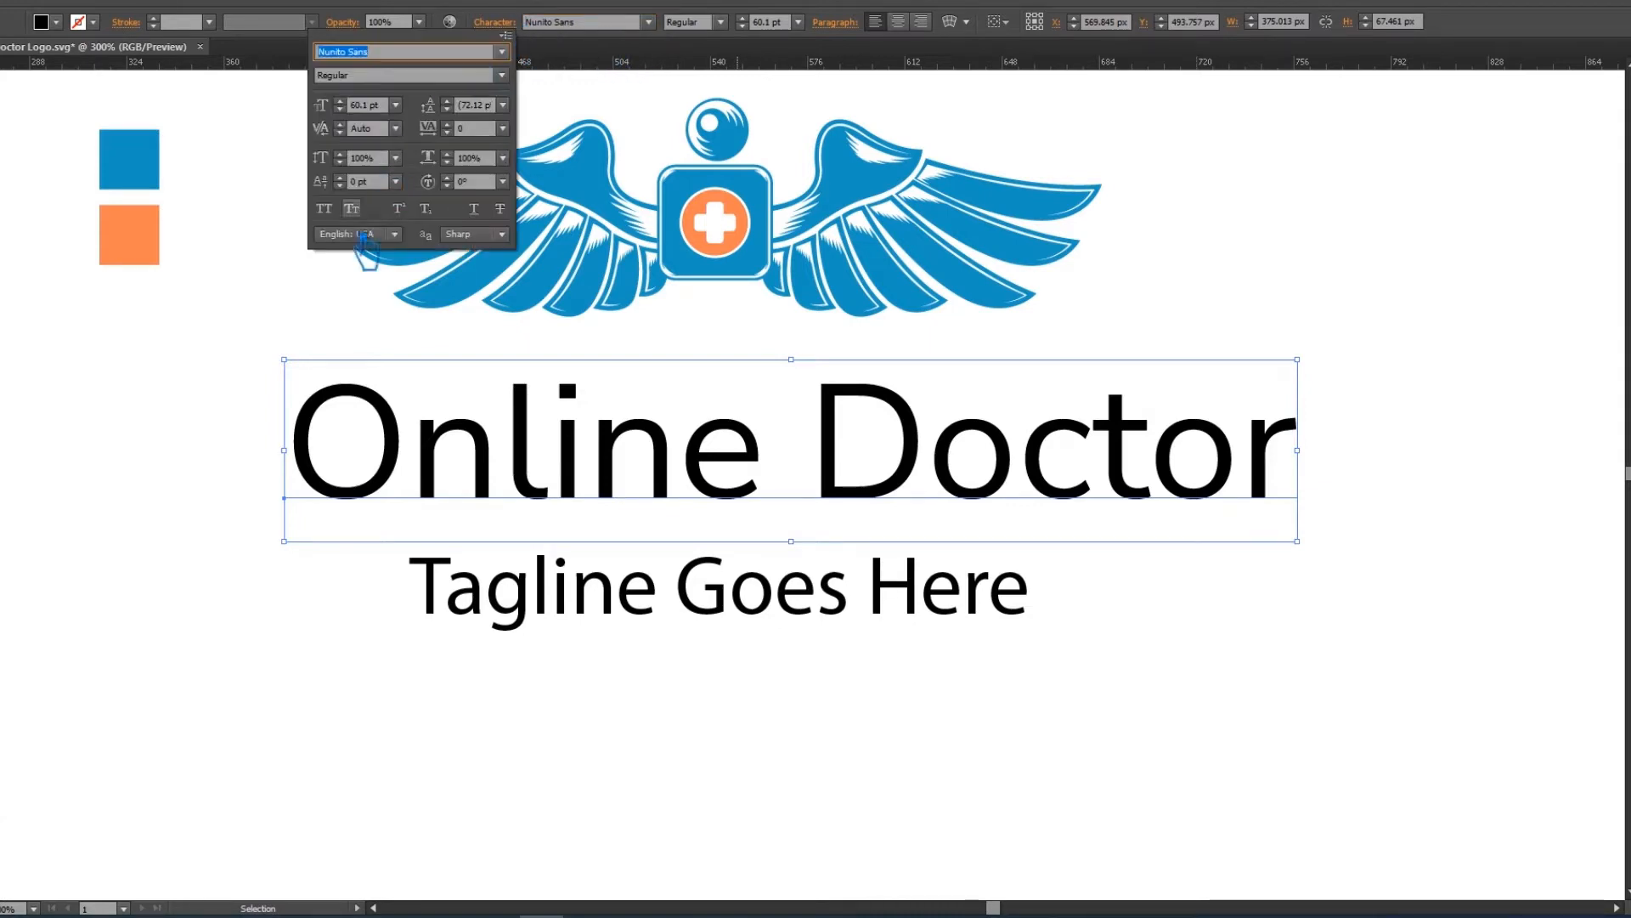
click(323, 209)
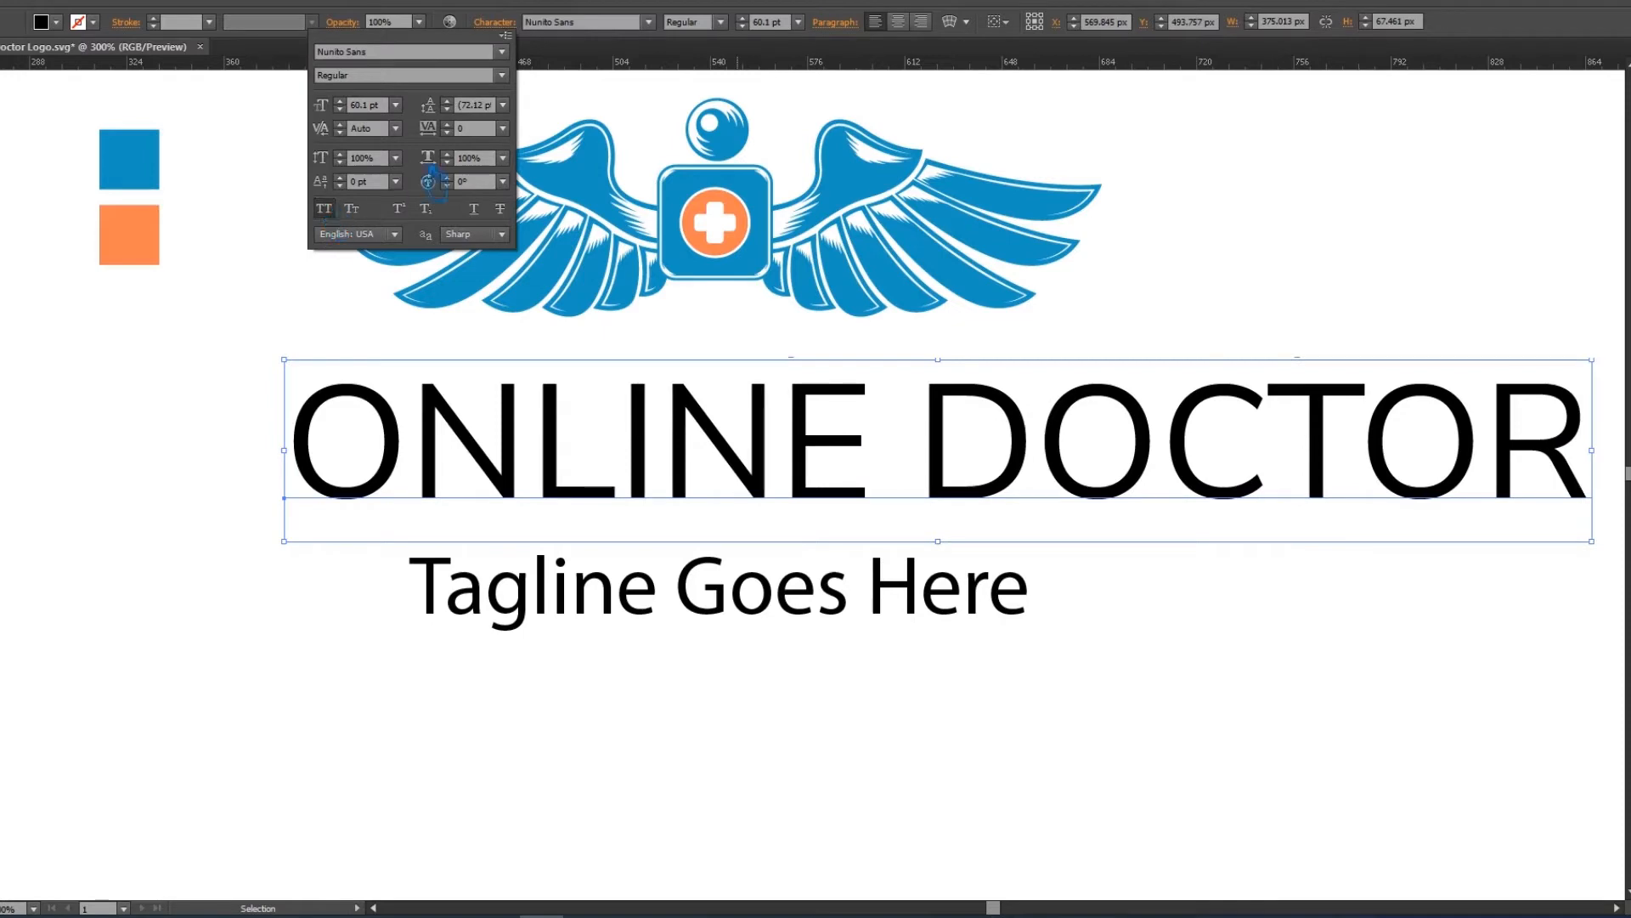
Step: Give the company name text the SemiBold style and reduce its font size to 42 pt
click(721, 22)
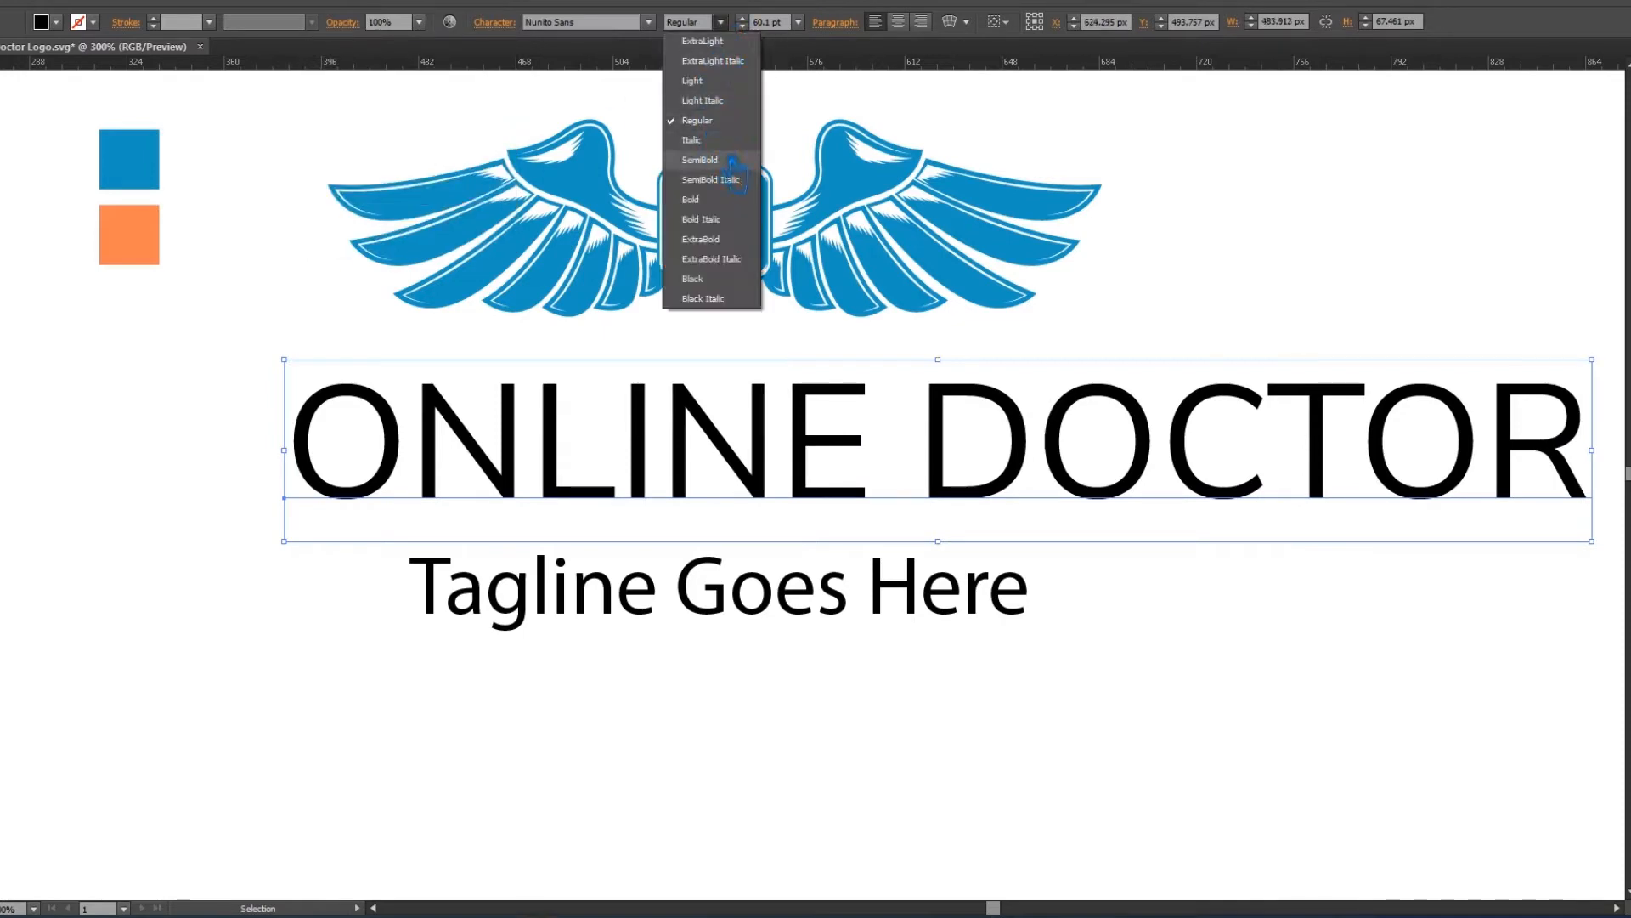
click(700, 160)
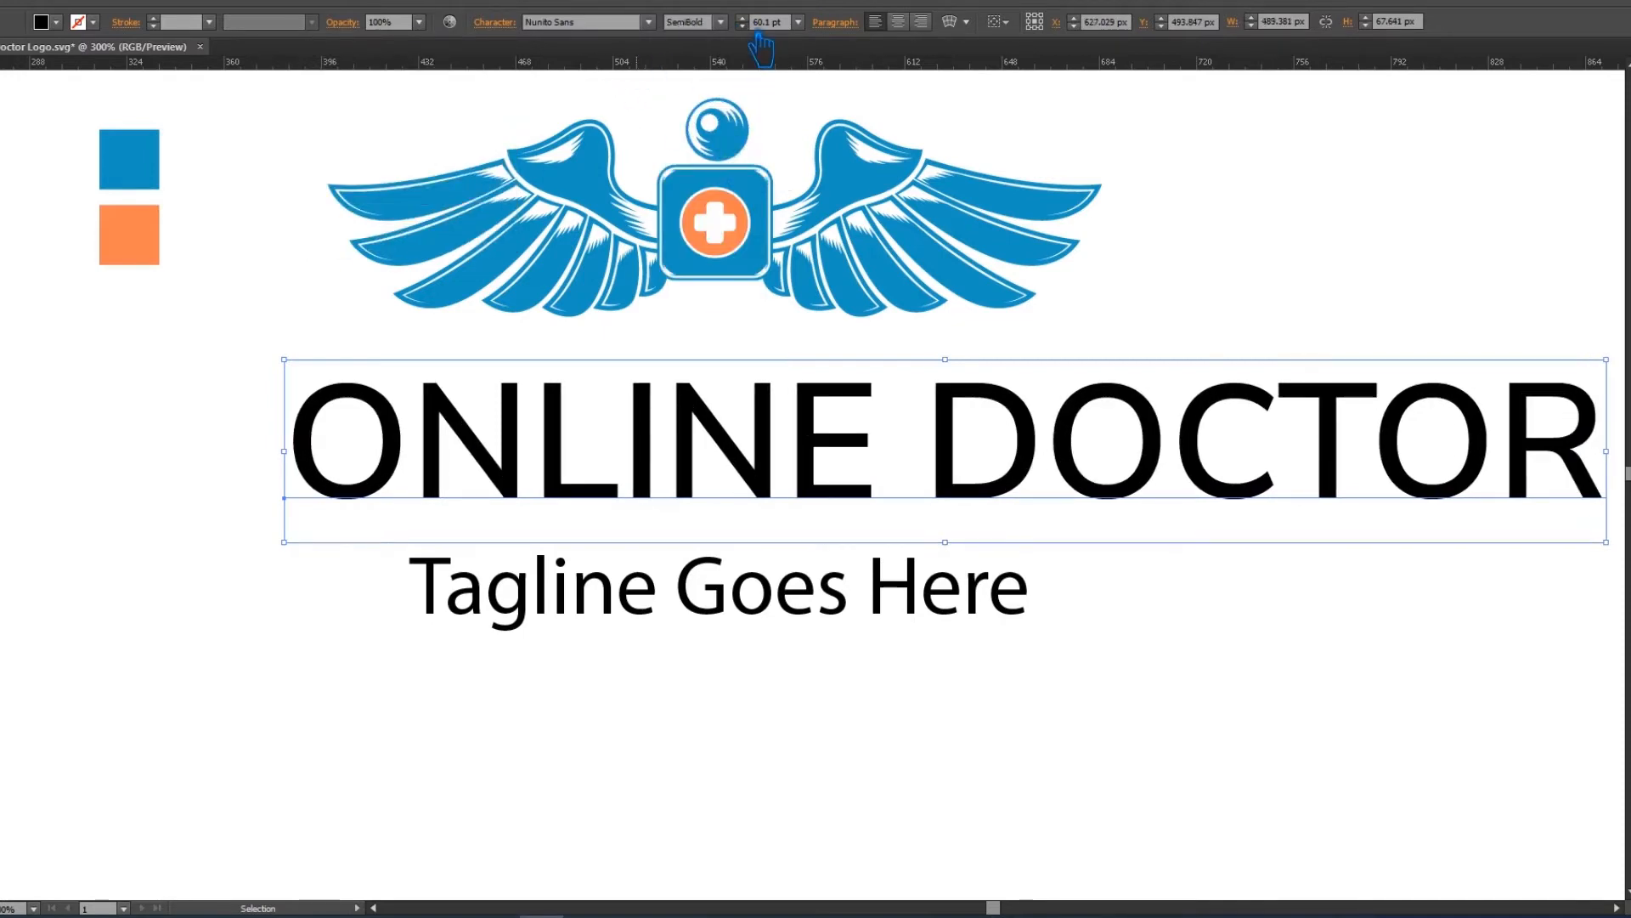
scroll(759, 27, down, 19)
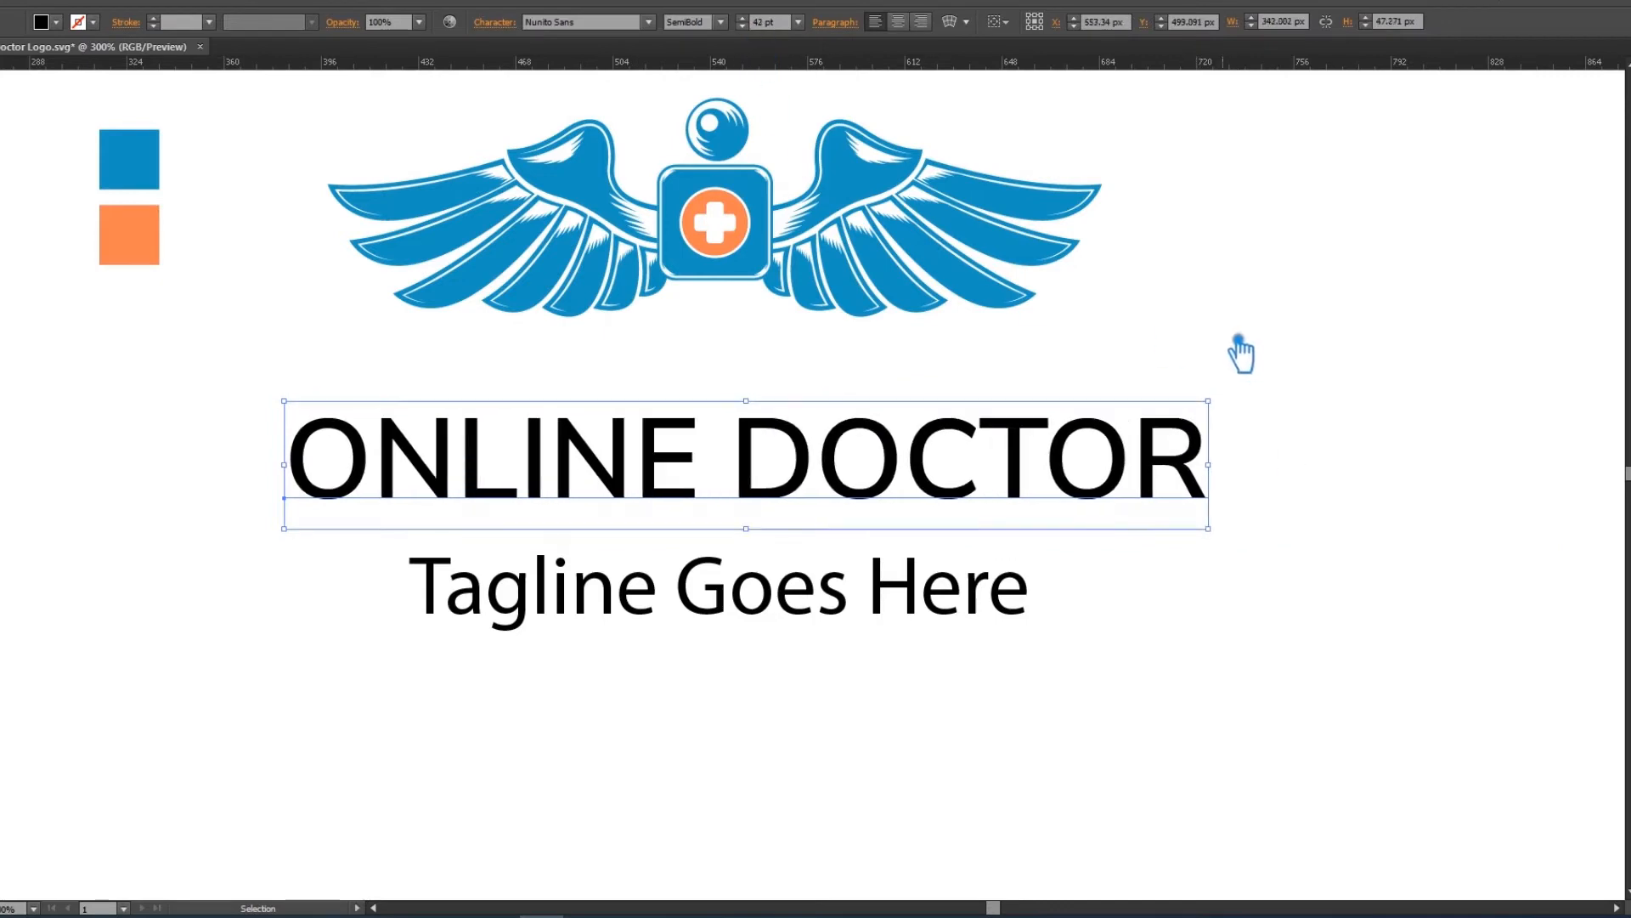
Step: Set the company name's tracking to -7 and its font style to Bold
click(511, 32)
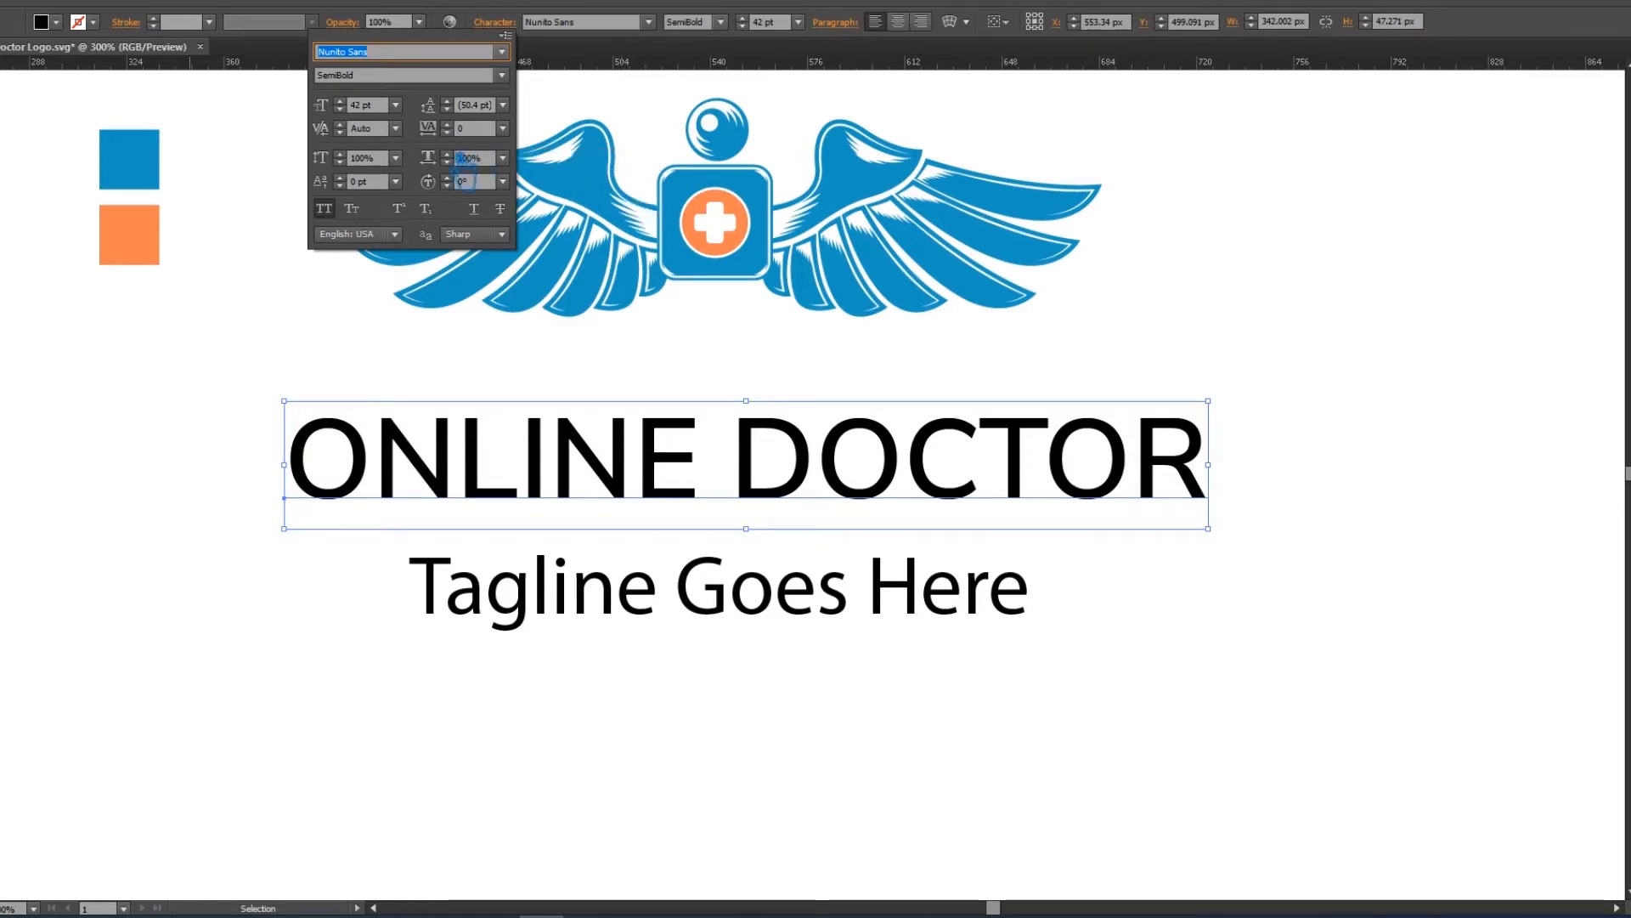
click(448, 133)
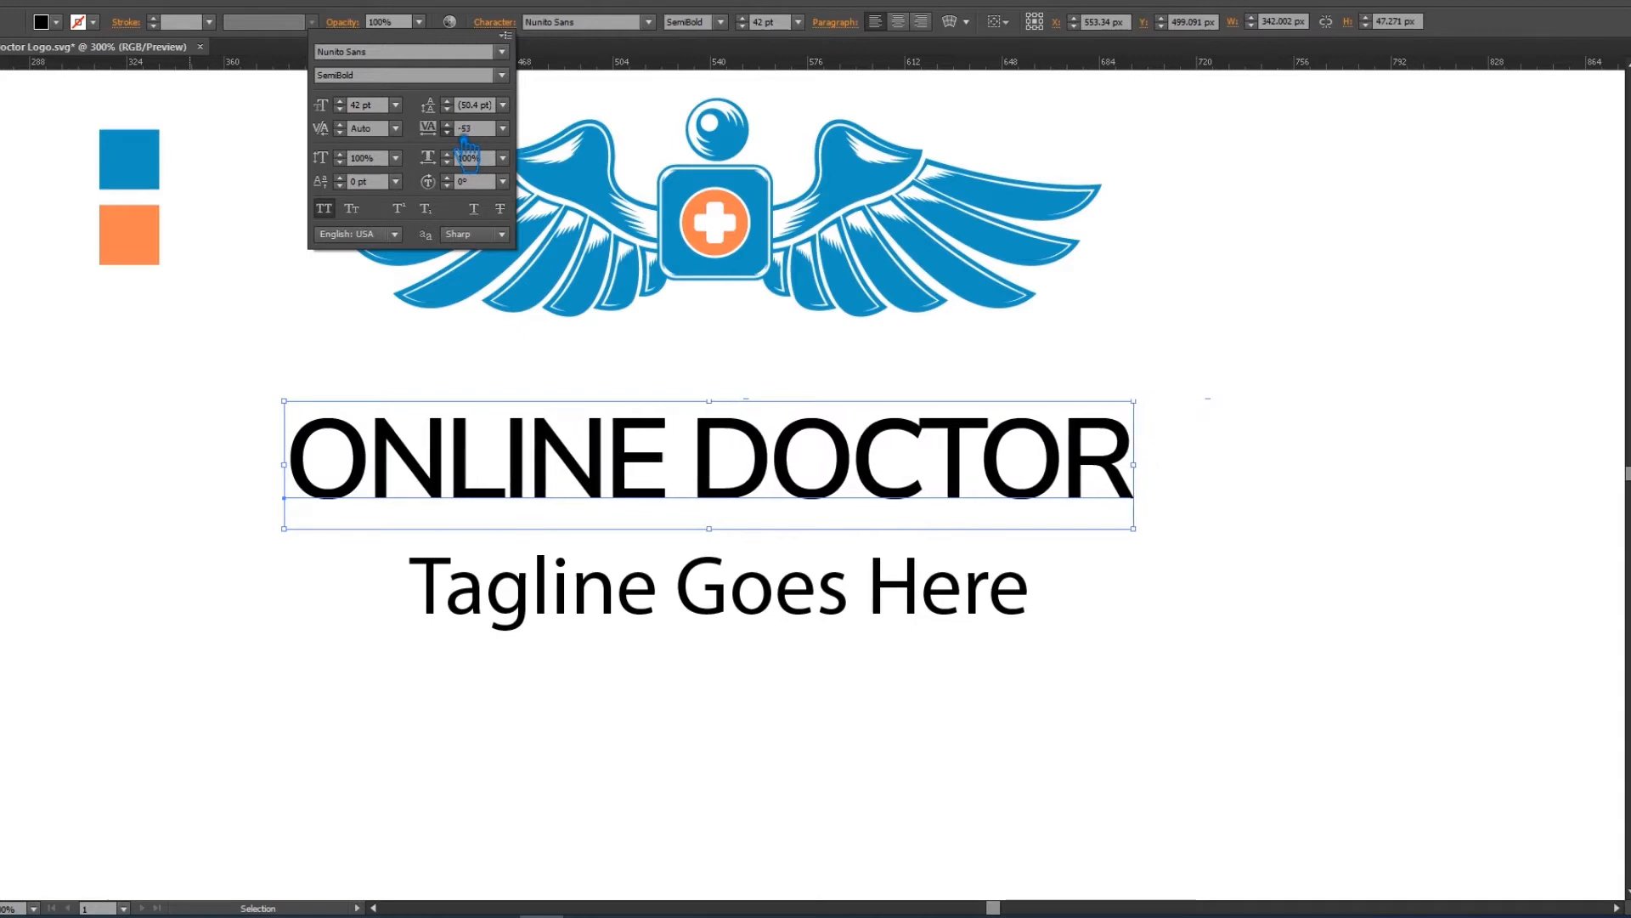
click(448, 125)
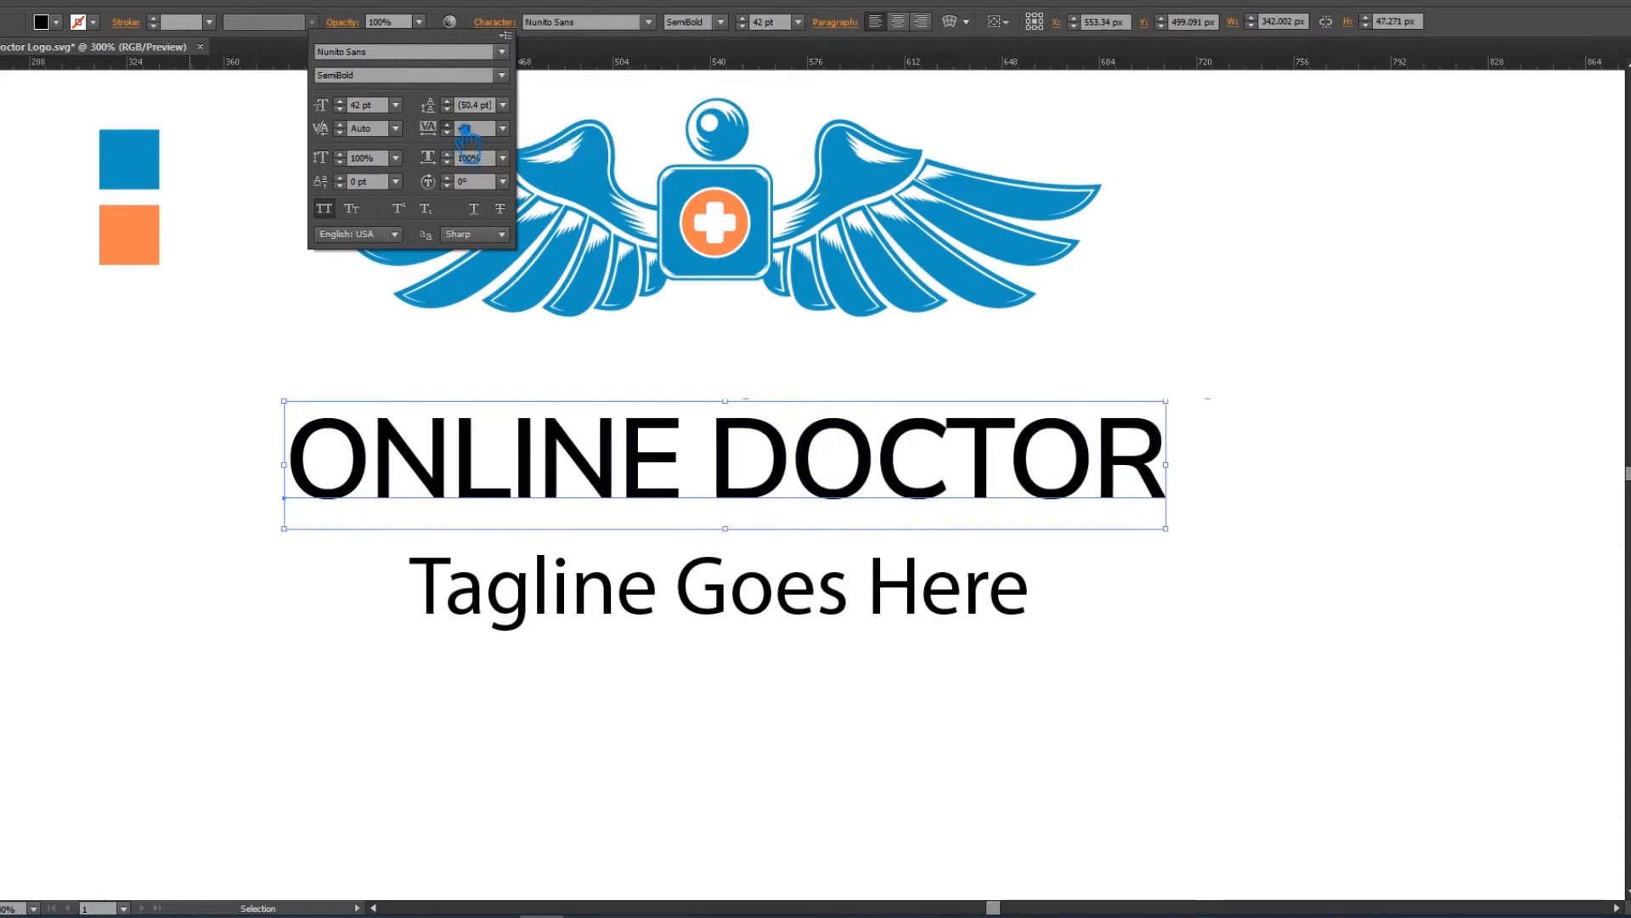
drag(466, 132, 465, 131)
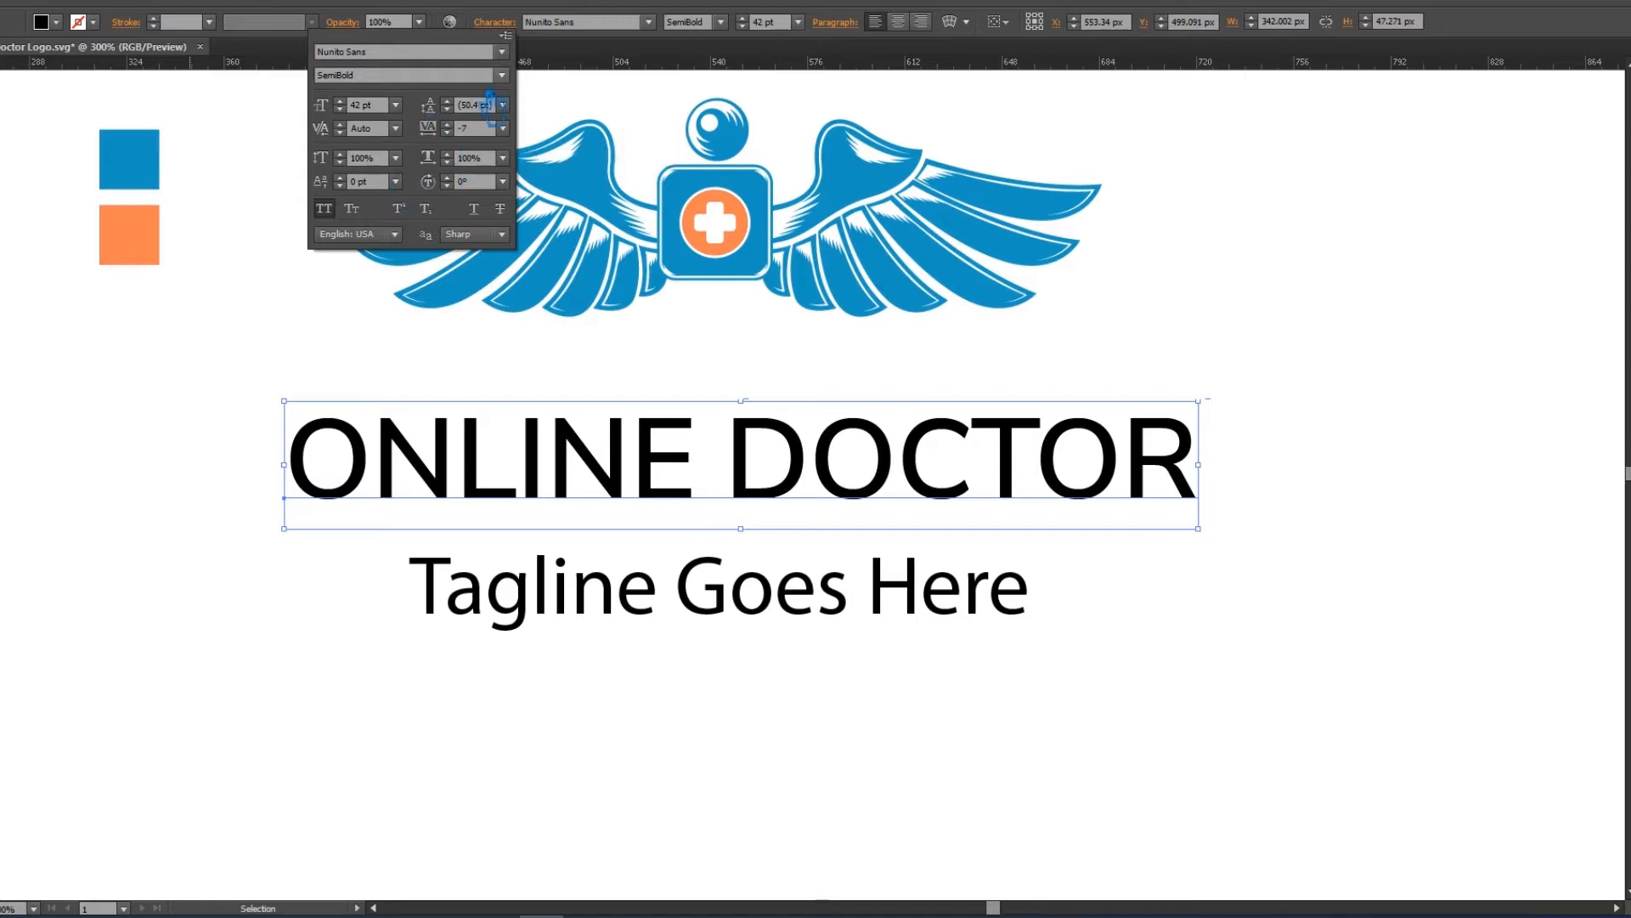
click(501, 75)
click(380, 257)
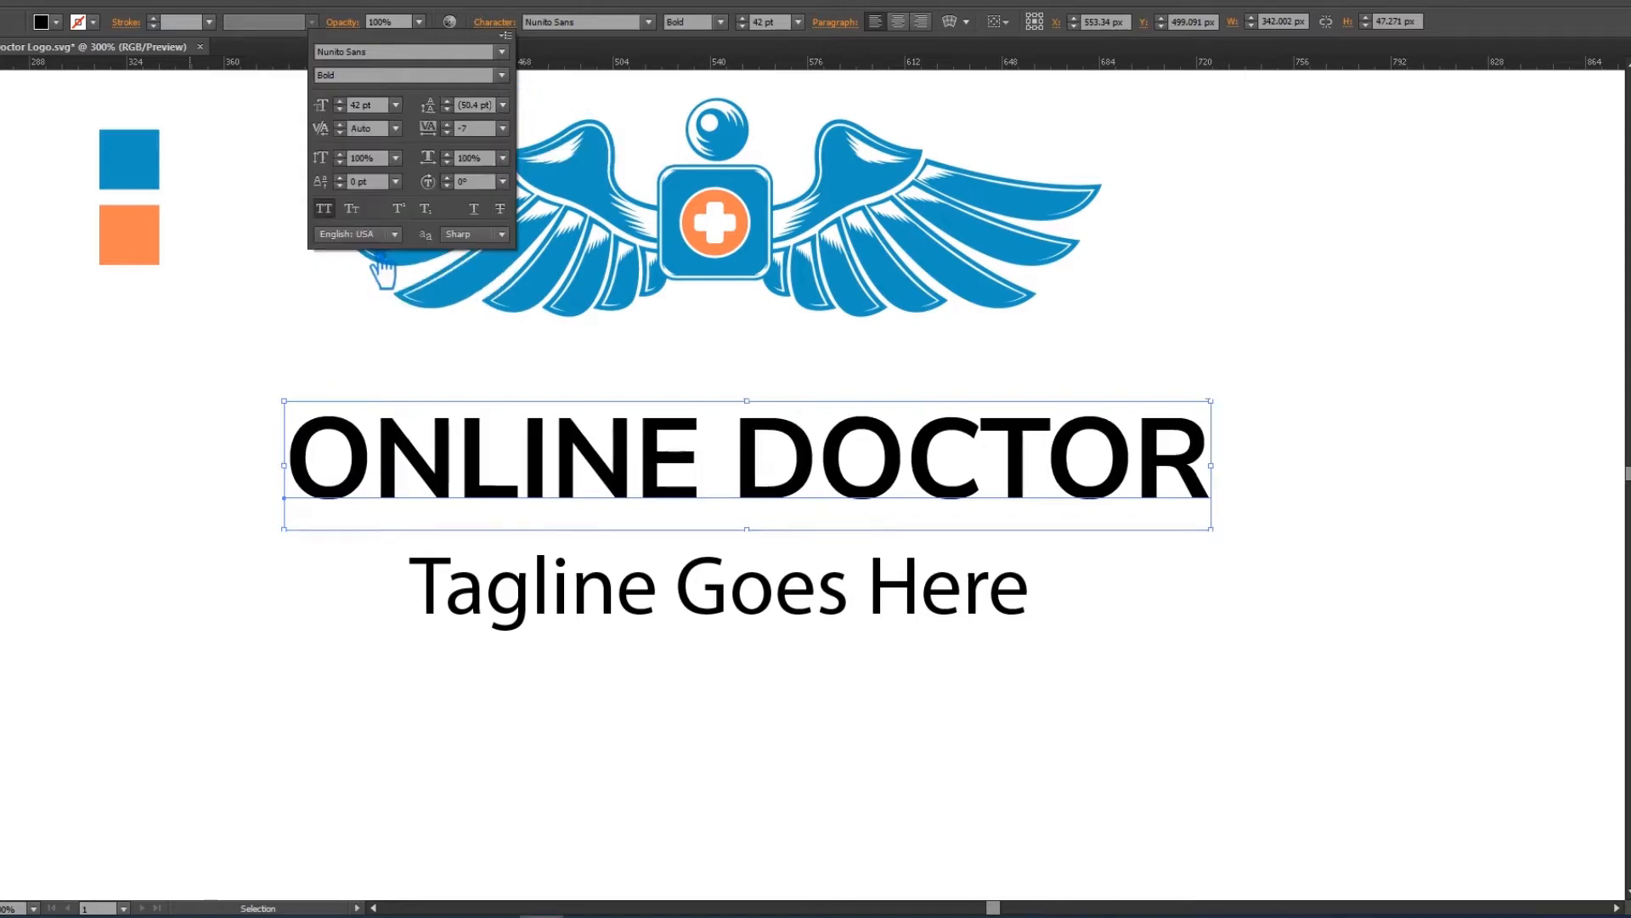
click(1172, 382)
Step: Move the company name and the tagline closer to the emblem, roughly centred beneath it
click(1130, 394)
drag(930, 466, 875, 427)
click(1191, 364)
drag(808, 604, 760, 548)
click(662, 441)
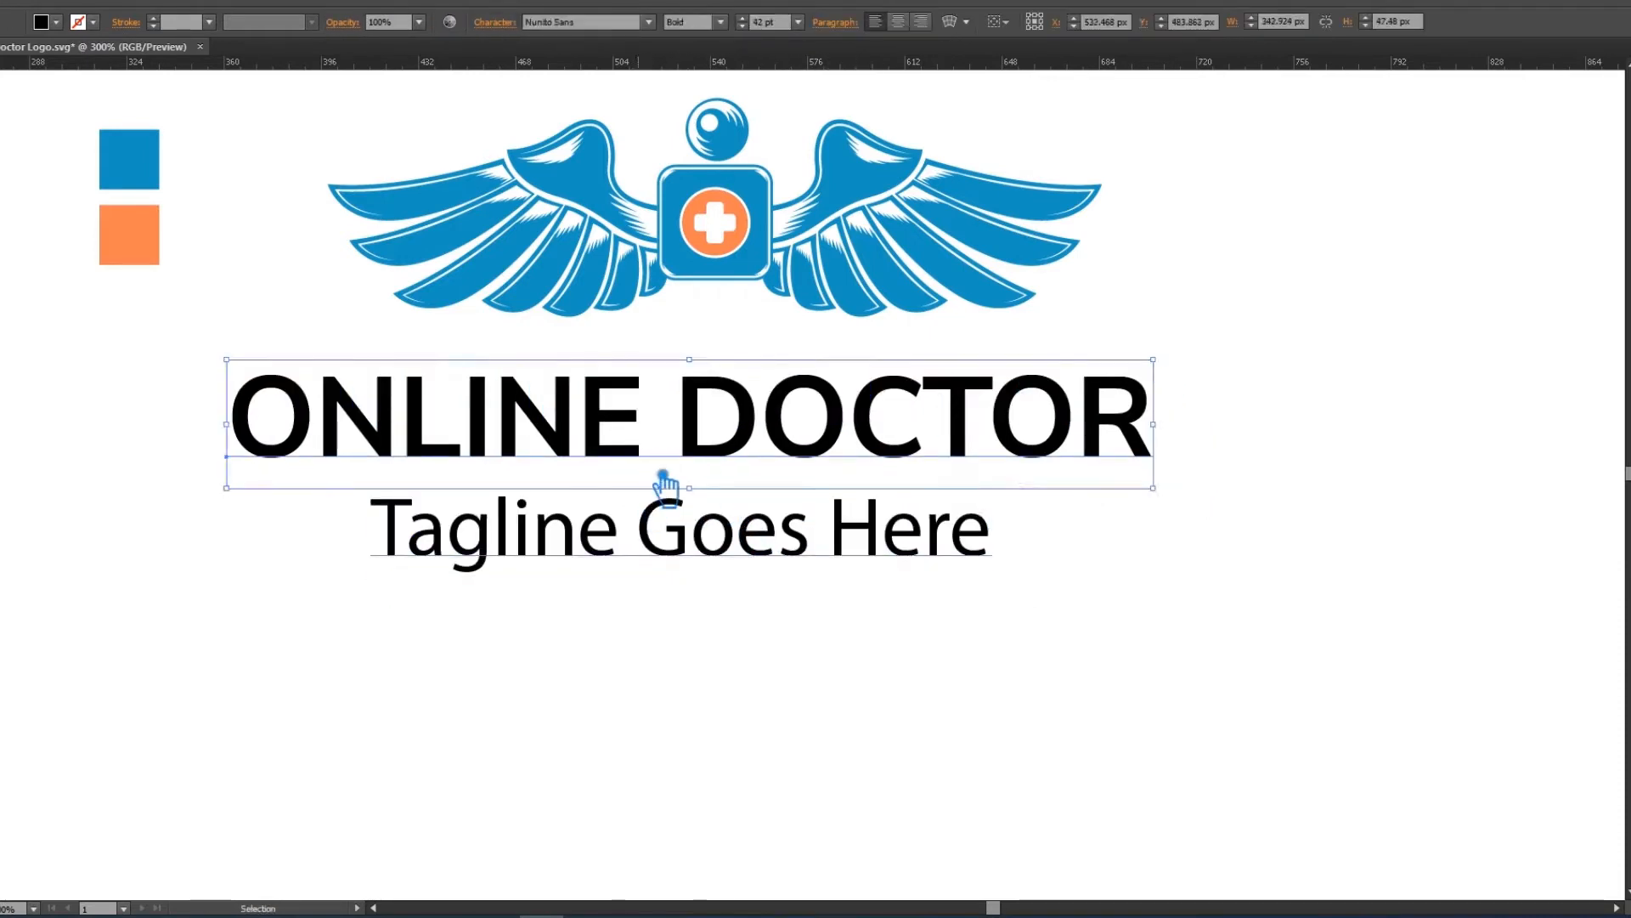
Step: Set the tagline text in the Nunito Sans font with All Caps
click(739, 522)
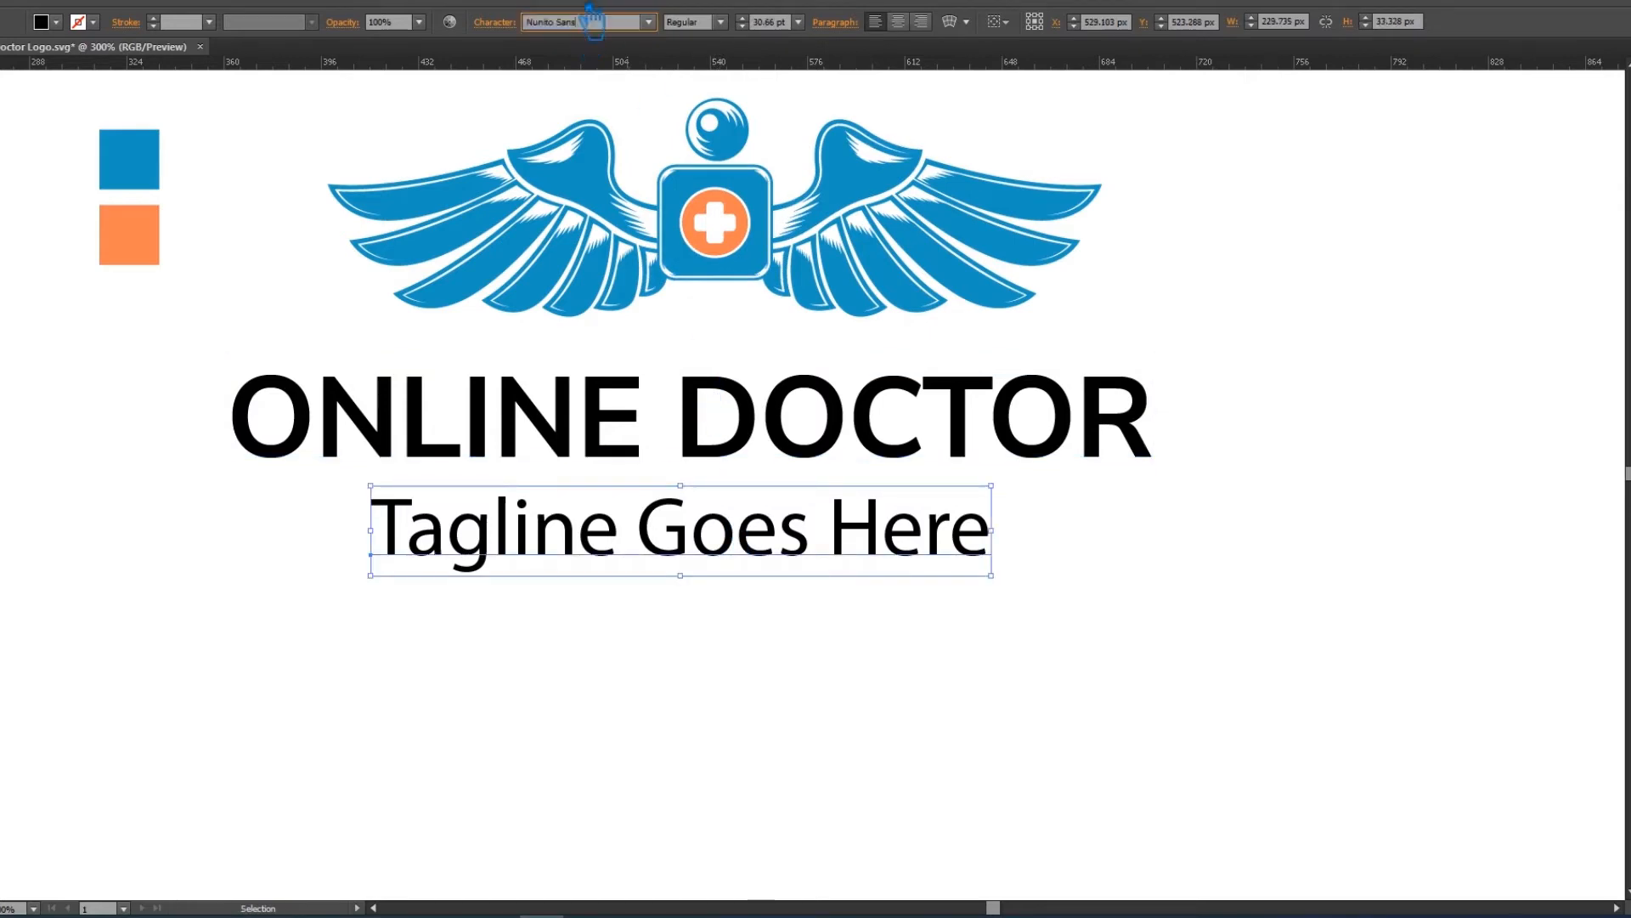
key(Return)
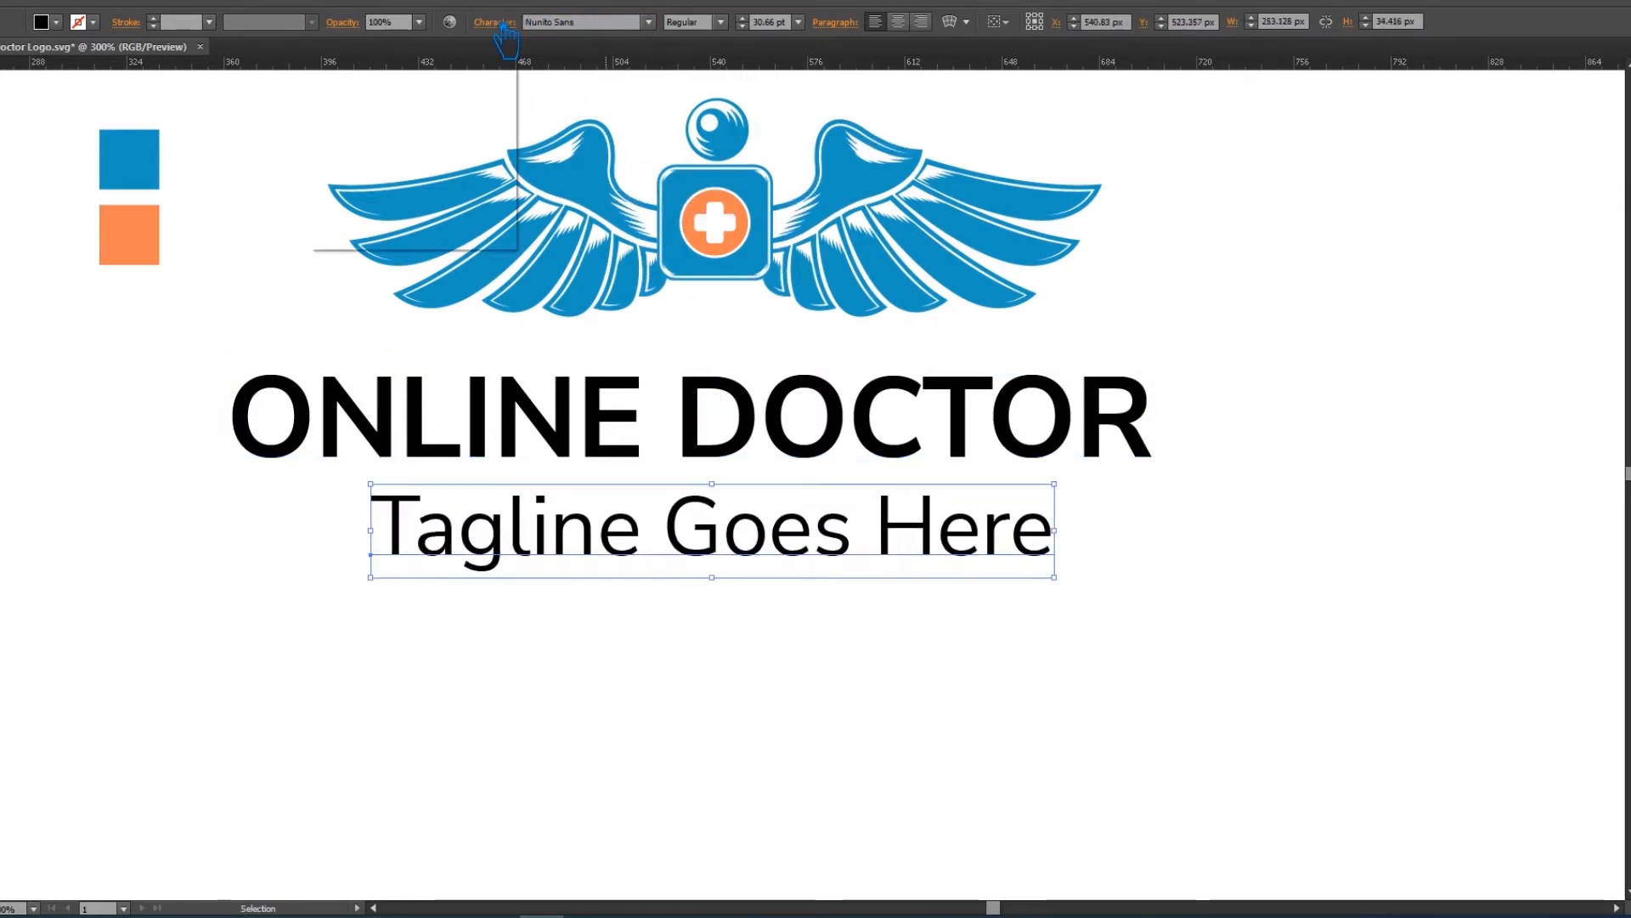
click(495, 22)
key(ctrl+shift+k)
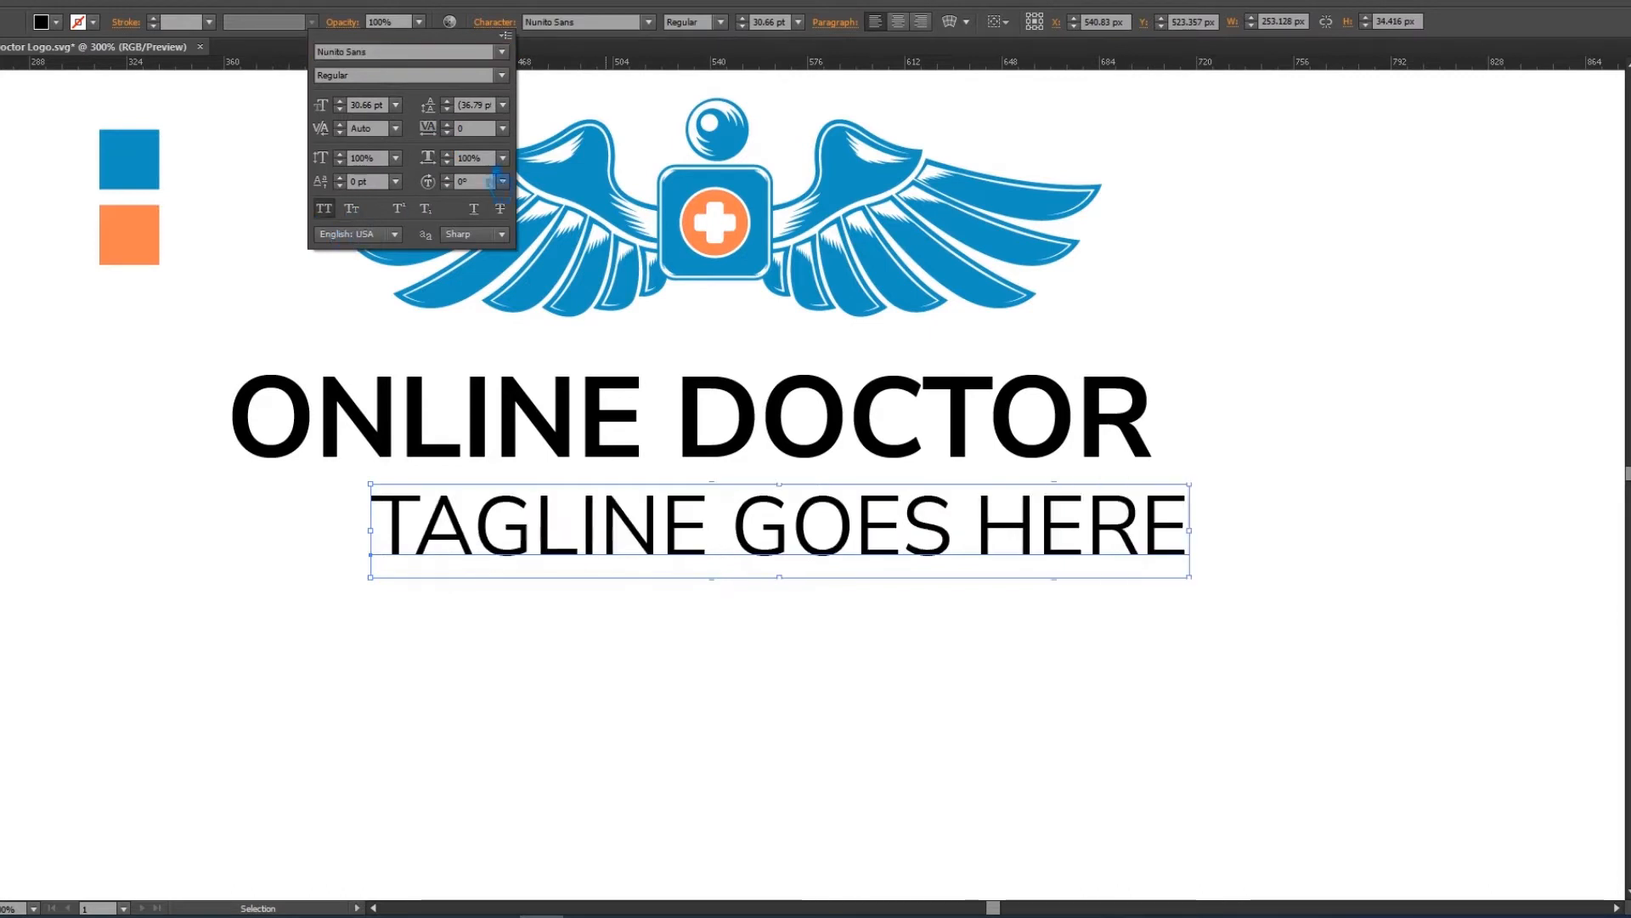
Step: Reduce the tagline's font size to 14 pt
click(396, 105)
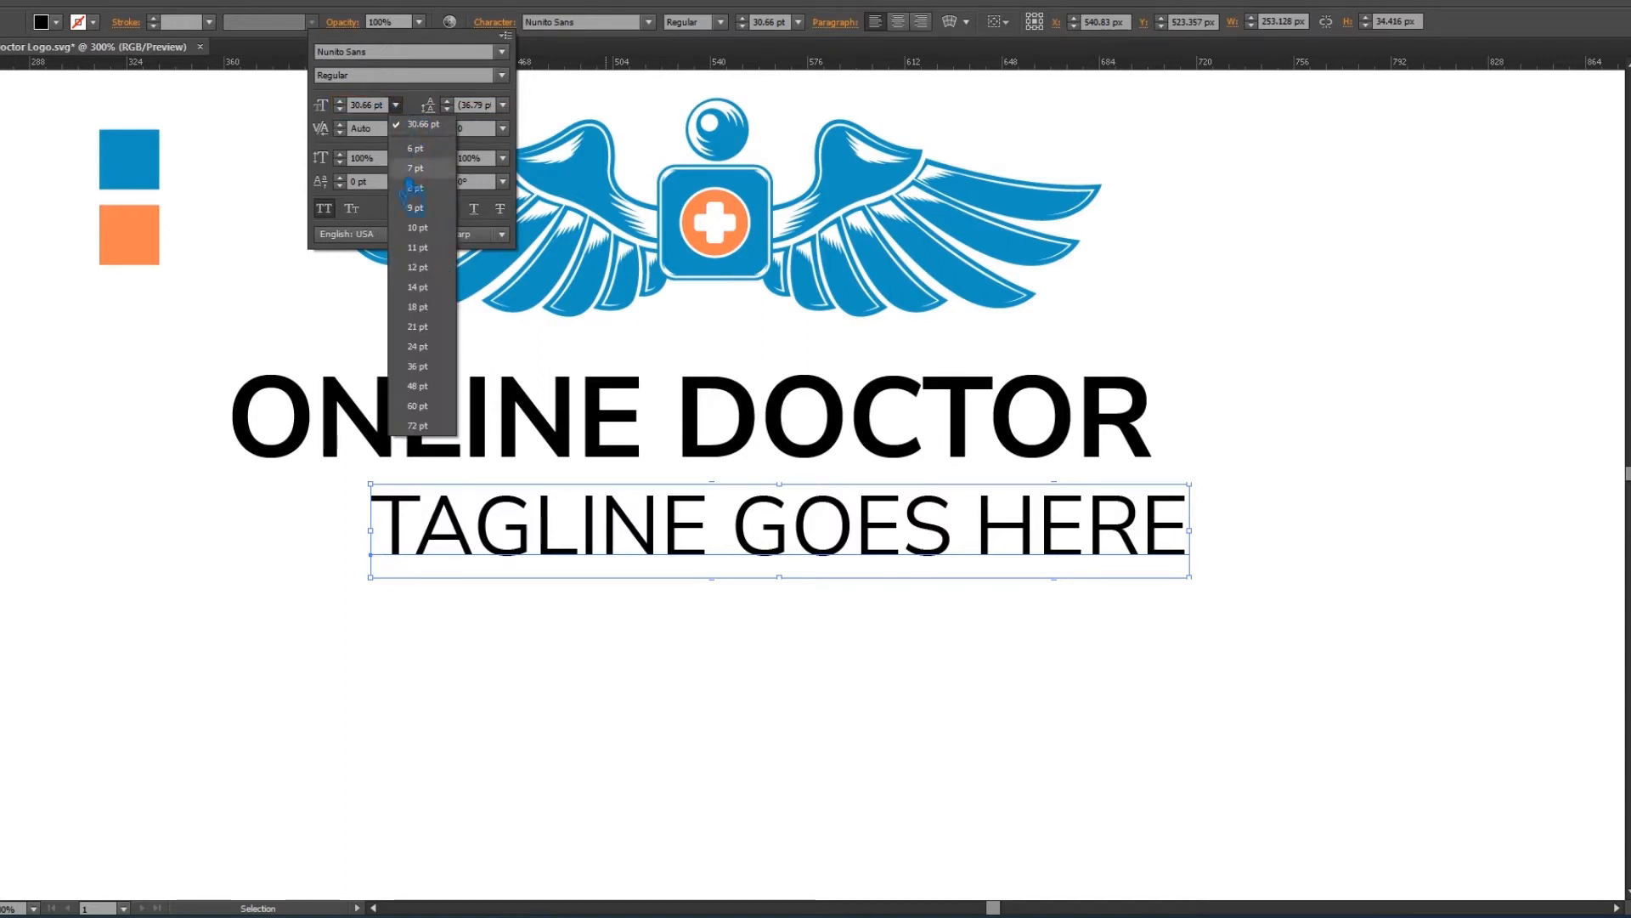
click(425, 268)
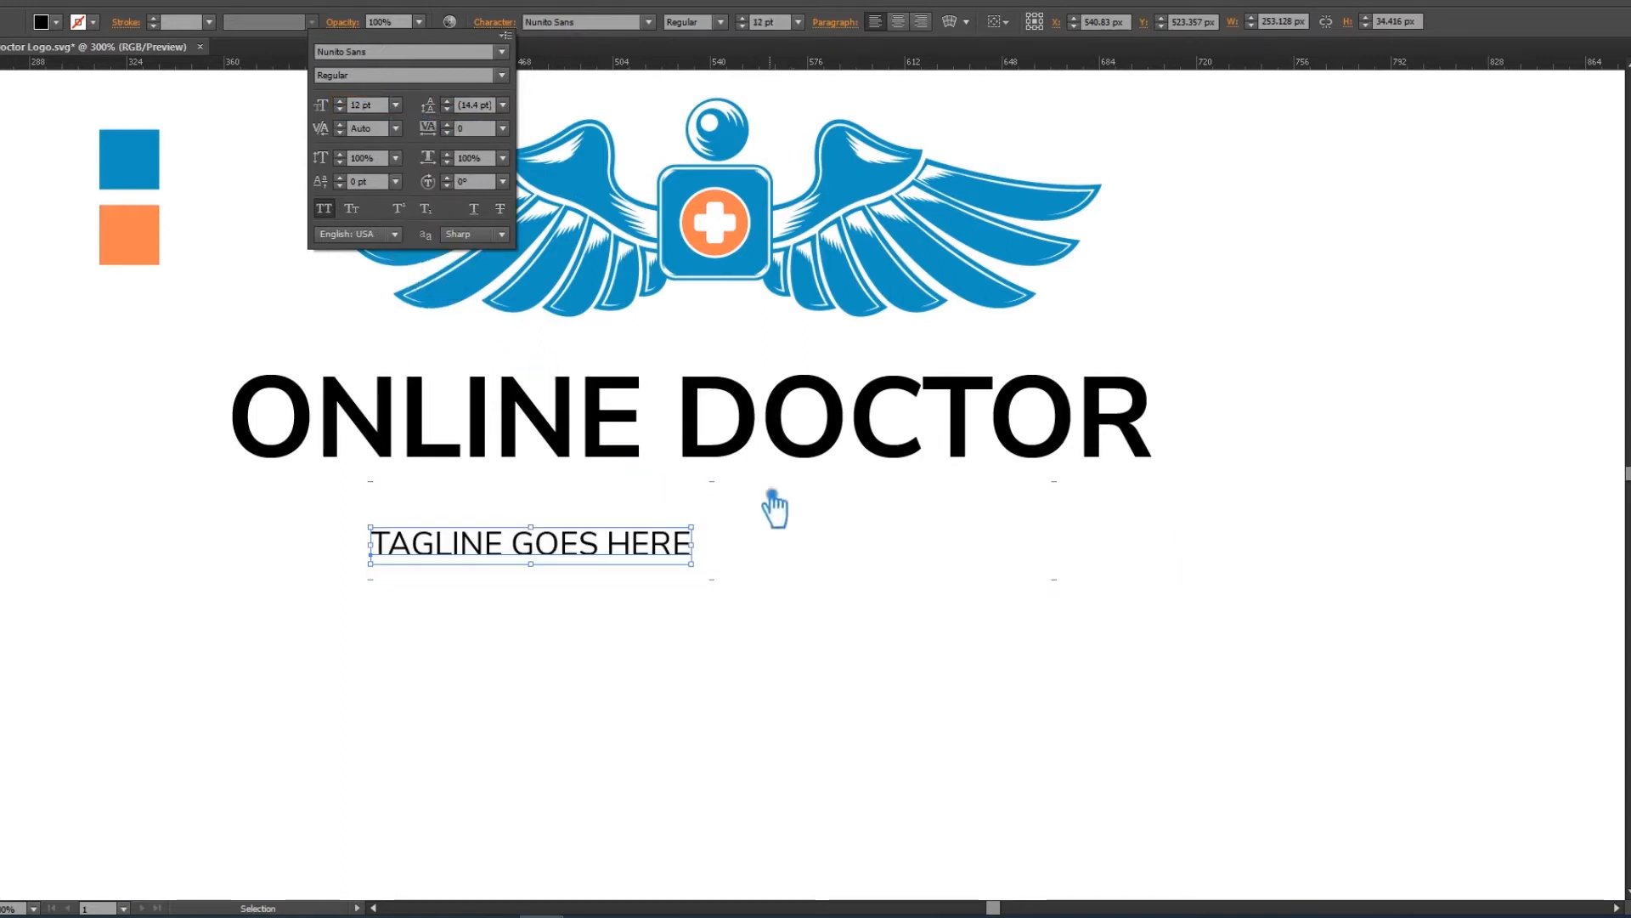
click(396, 104)
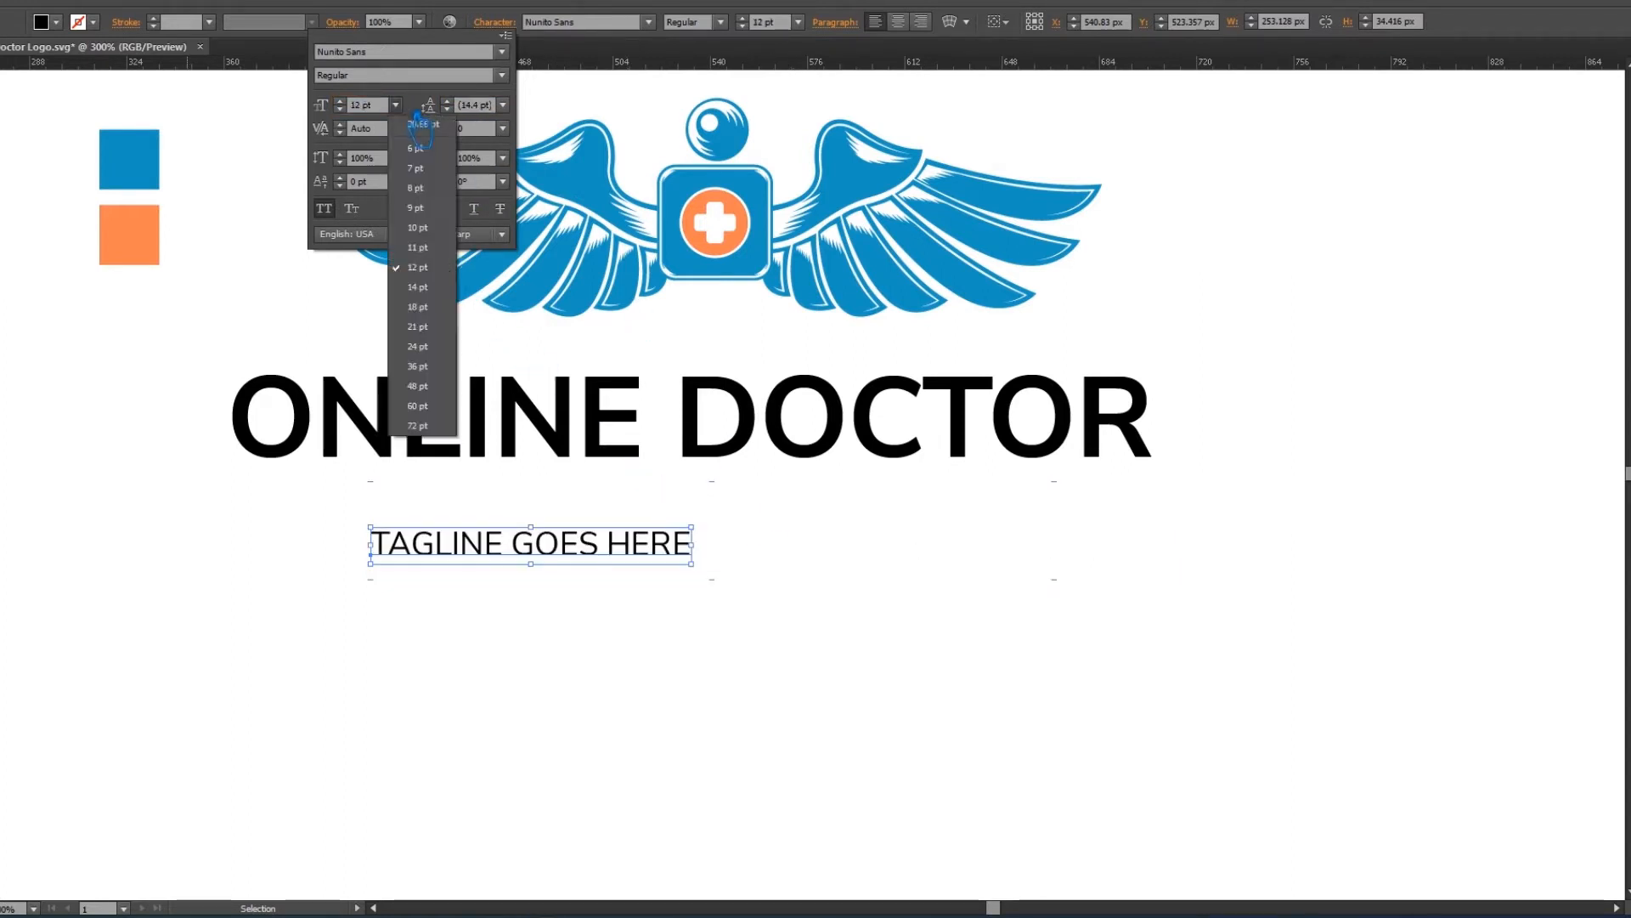
click(418, 287)
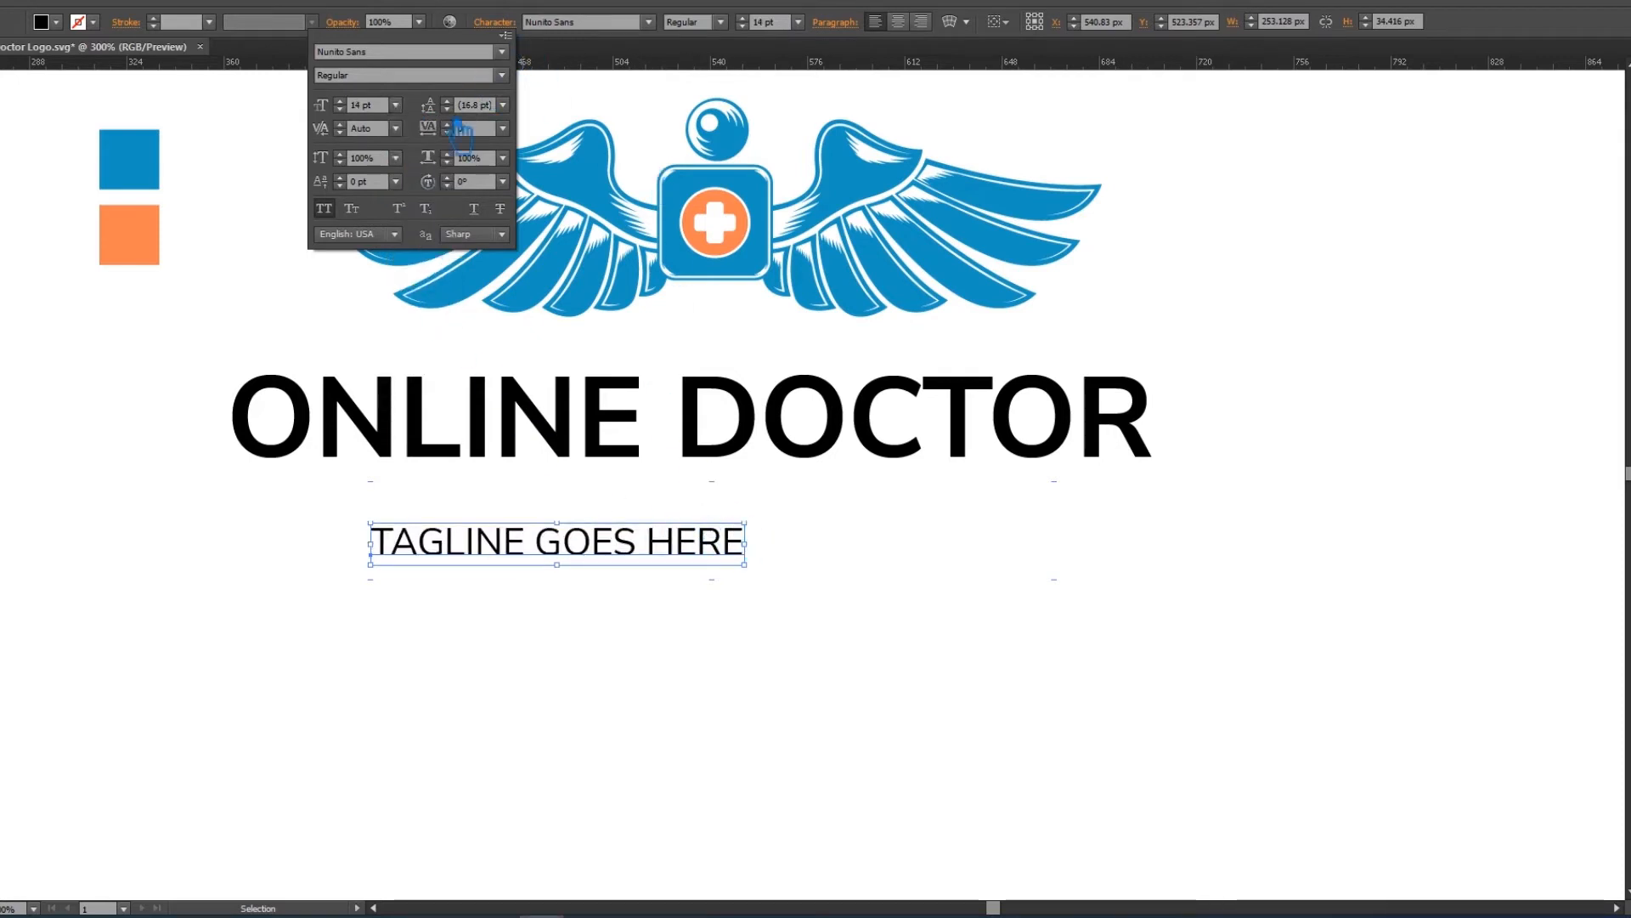
Step: Widen the tagline's letter spacing by setting its tracking to 400
click(503, 128)
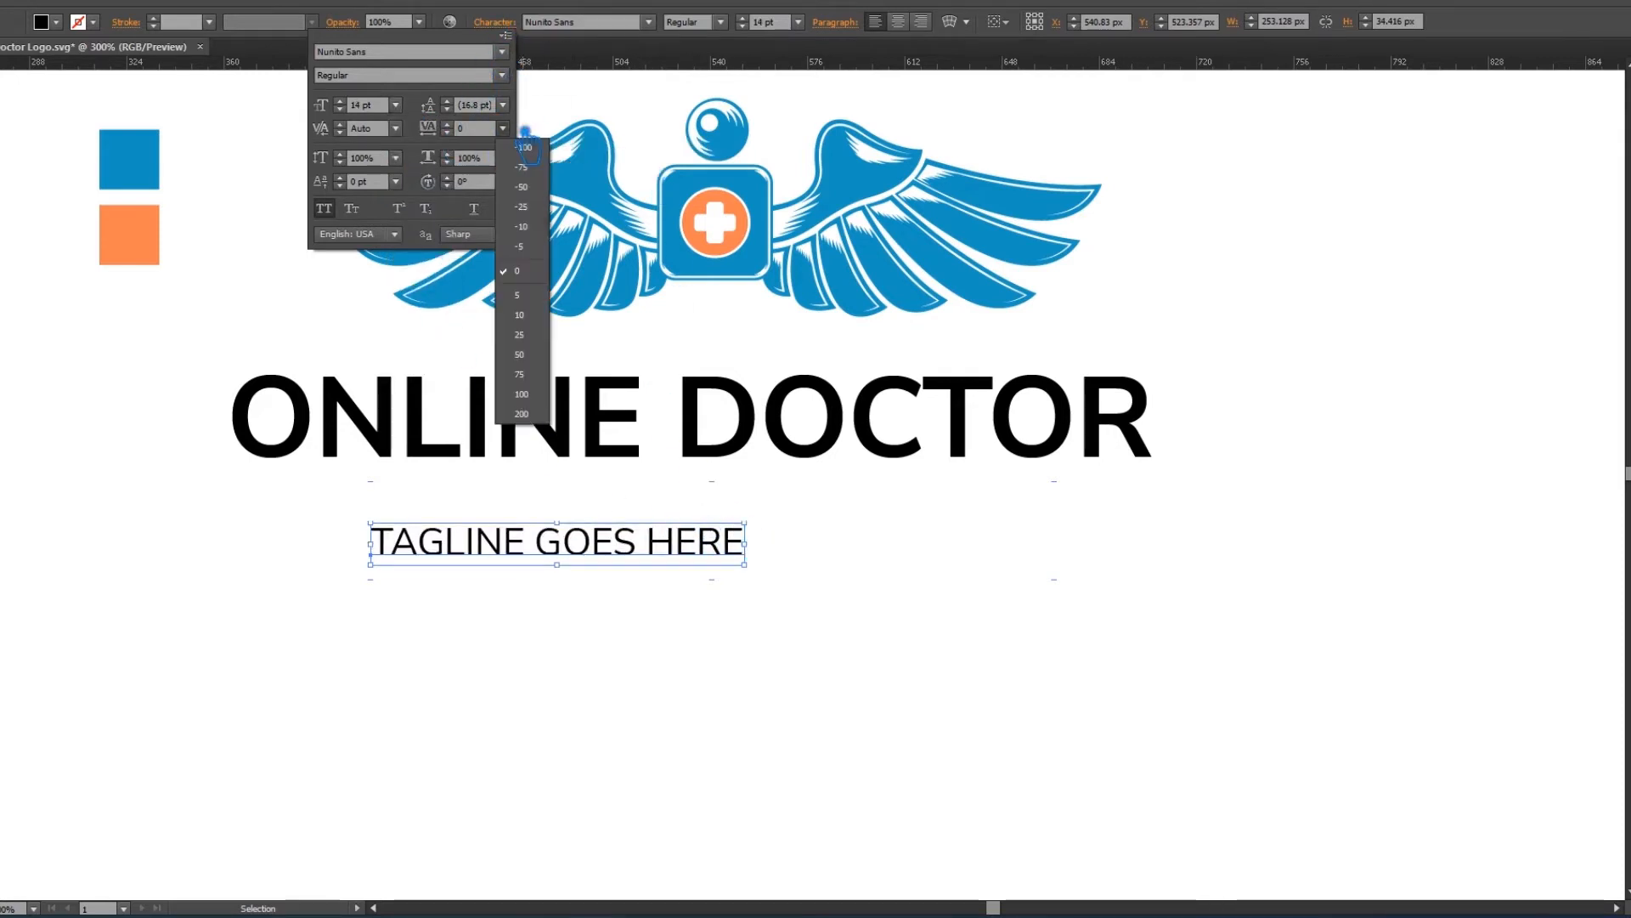
click(534, 414)
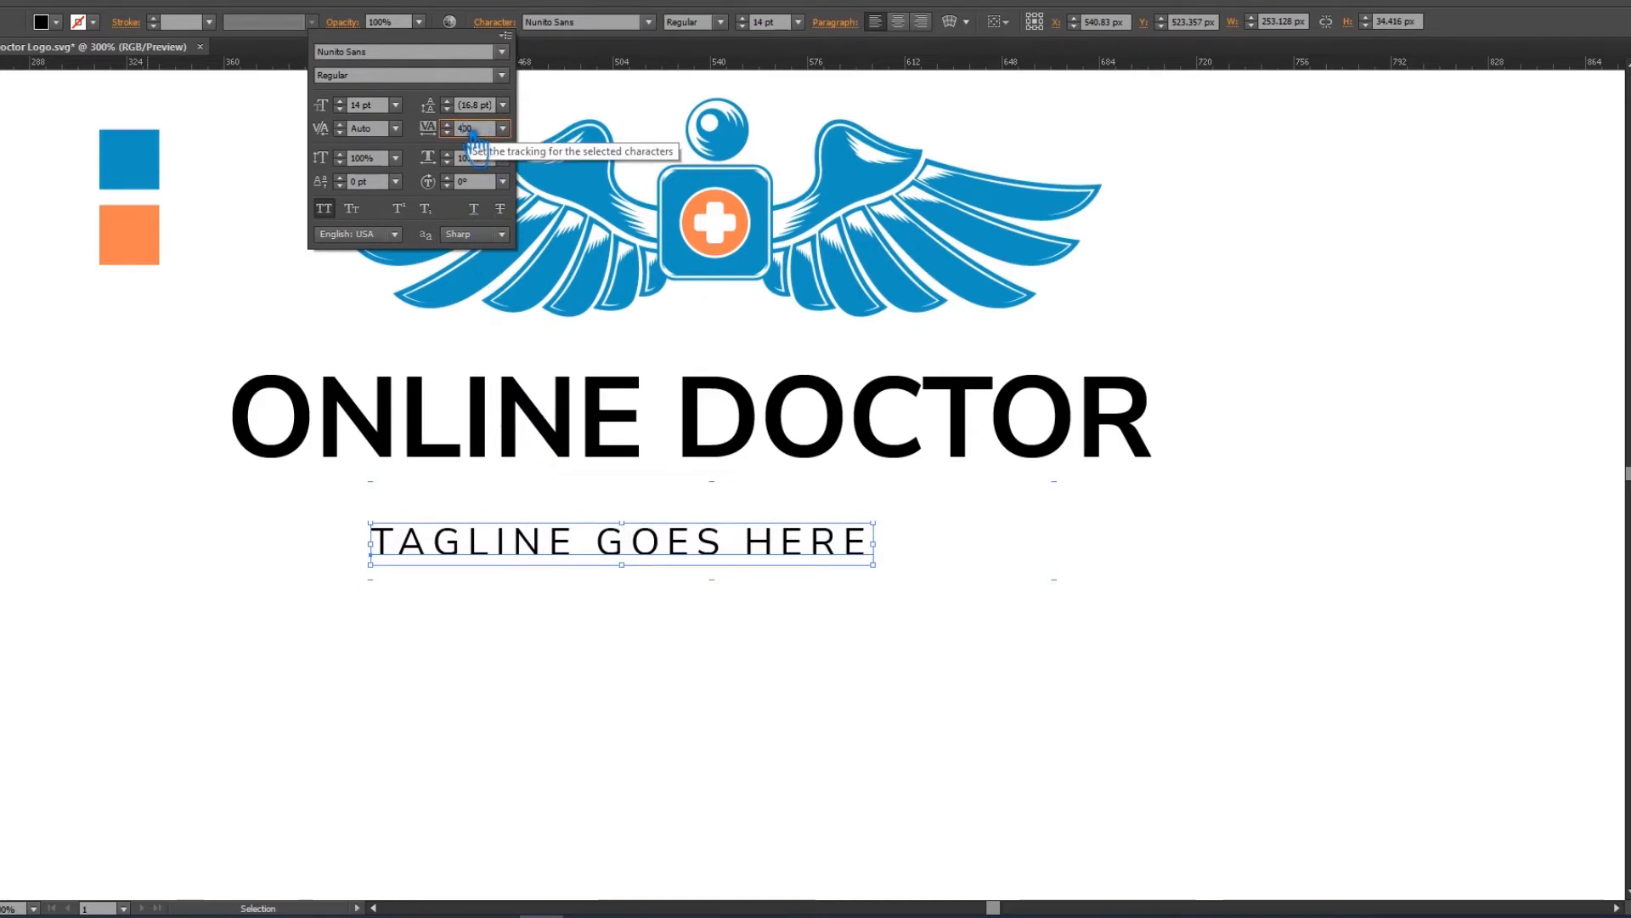
key(Return)
click(798, 608)
click(863, 557)
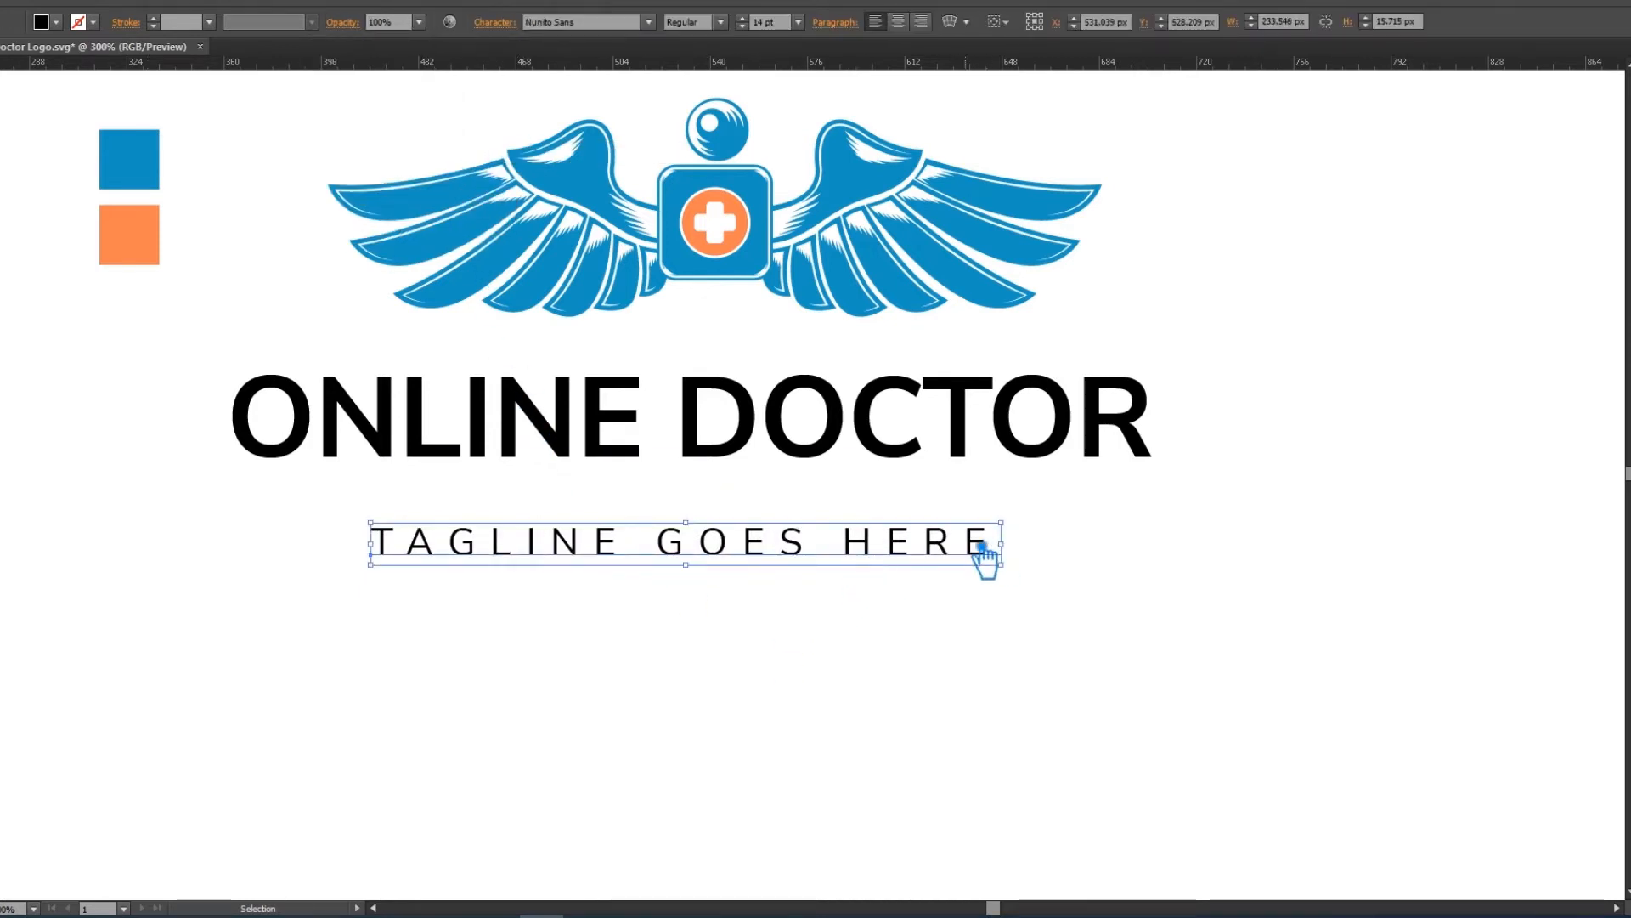
Step: Remove the extra tracking from the final letter E of the tagline so its text box ends at the letter
double_click(983, 551)
triple_click(983, 544)
click(983, 552)
double_click(983, 552)
click(996, 558)
key(shift+Left)
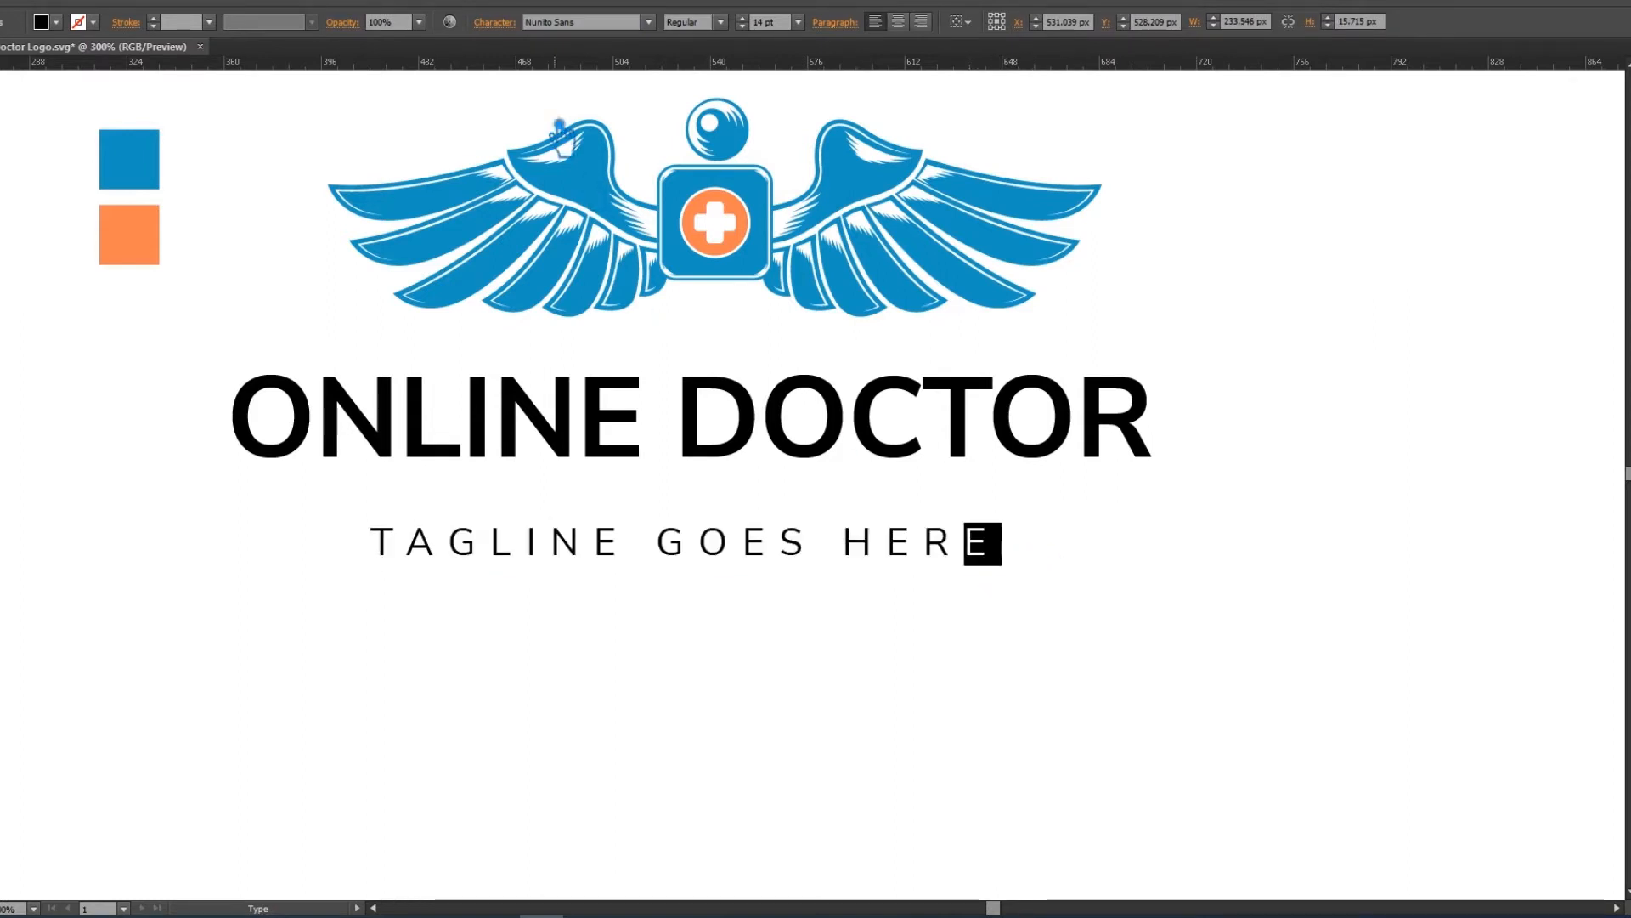
click(498, 24)
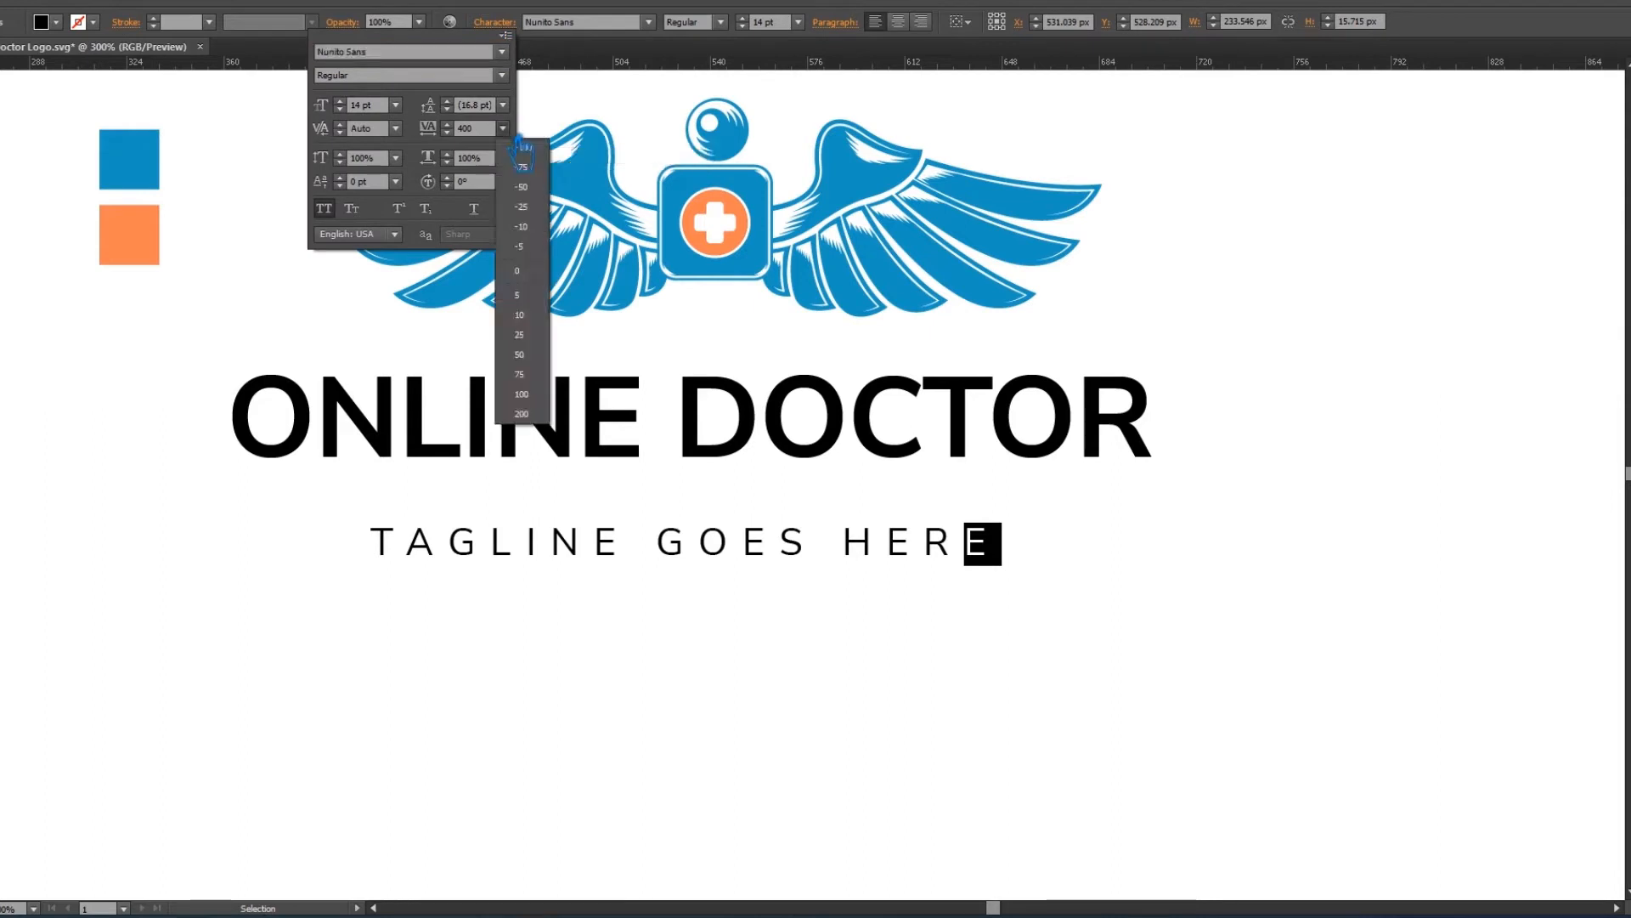
key(Escape)
key(Escape)
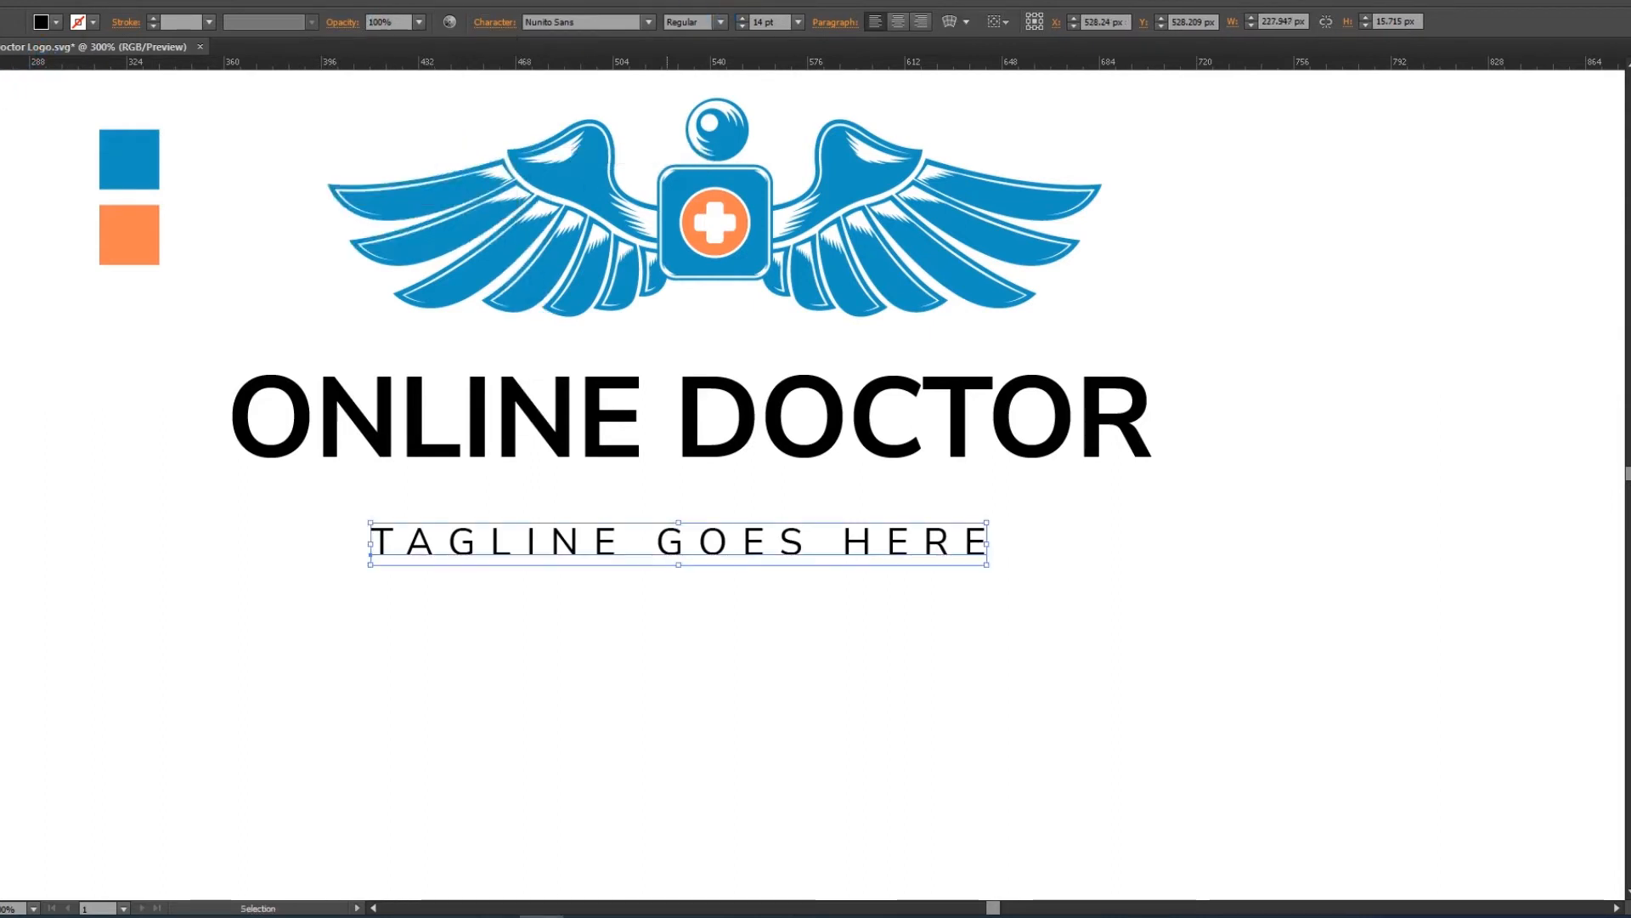
click(1357, 339)
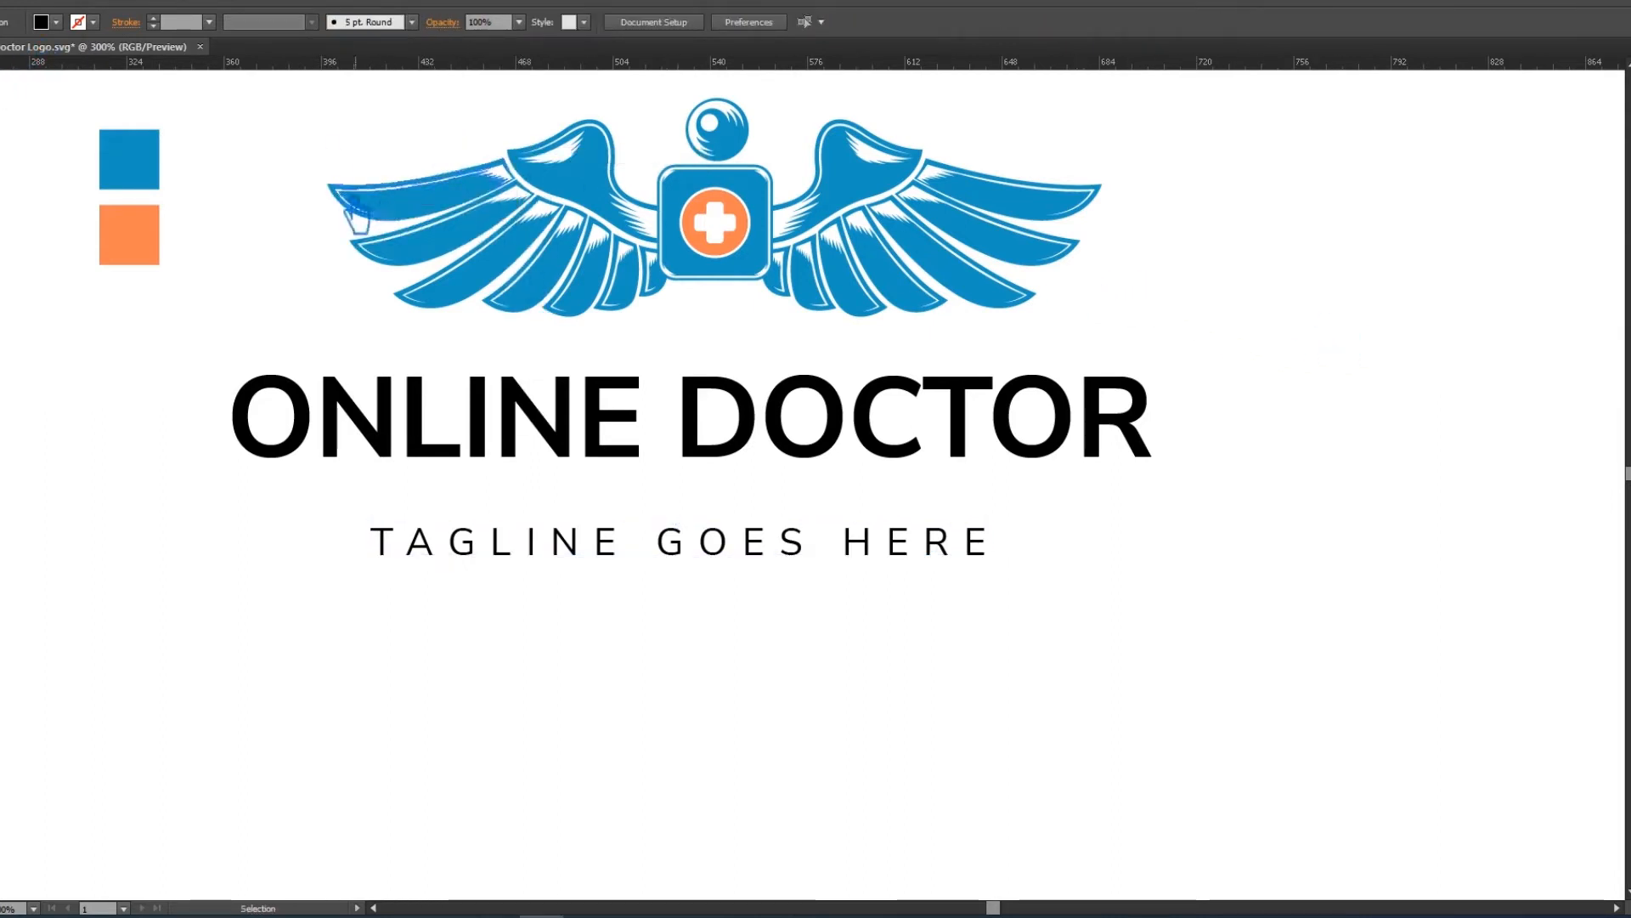
Step: Move the blue and orange swatches farther from the emblem and bring the tagline up close beneath the company name
drag(204, 298, 97, 114)
drag(124, 169, 47, 234)
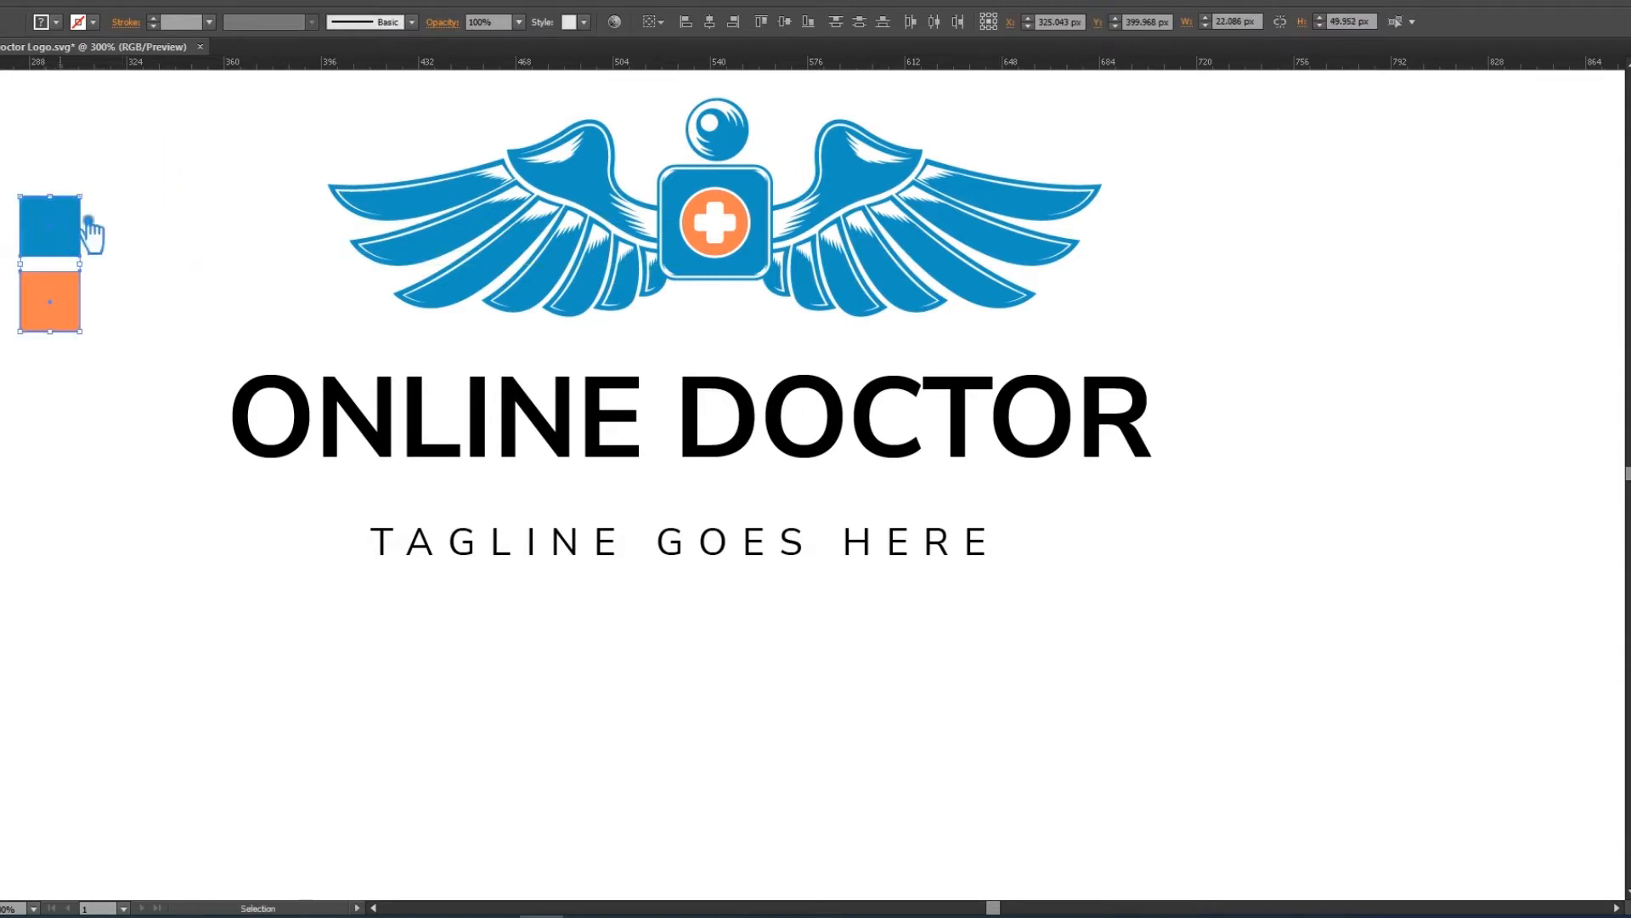
drag(830, 564, 828, 531)
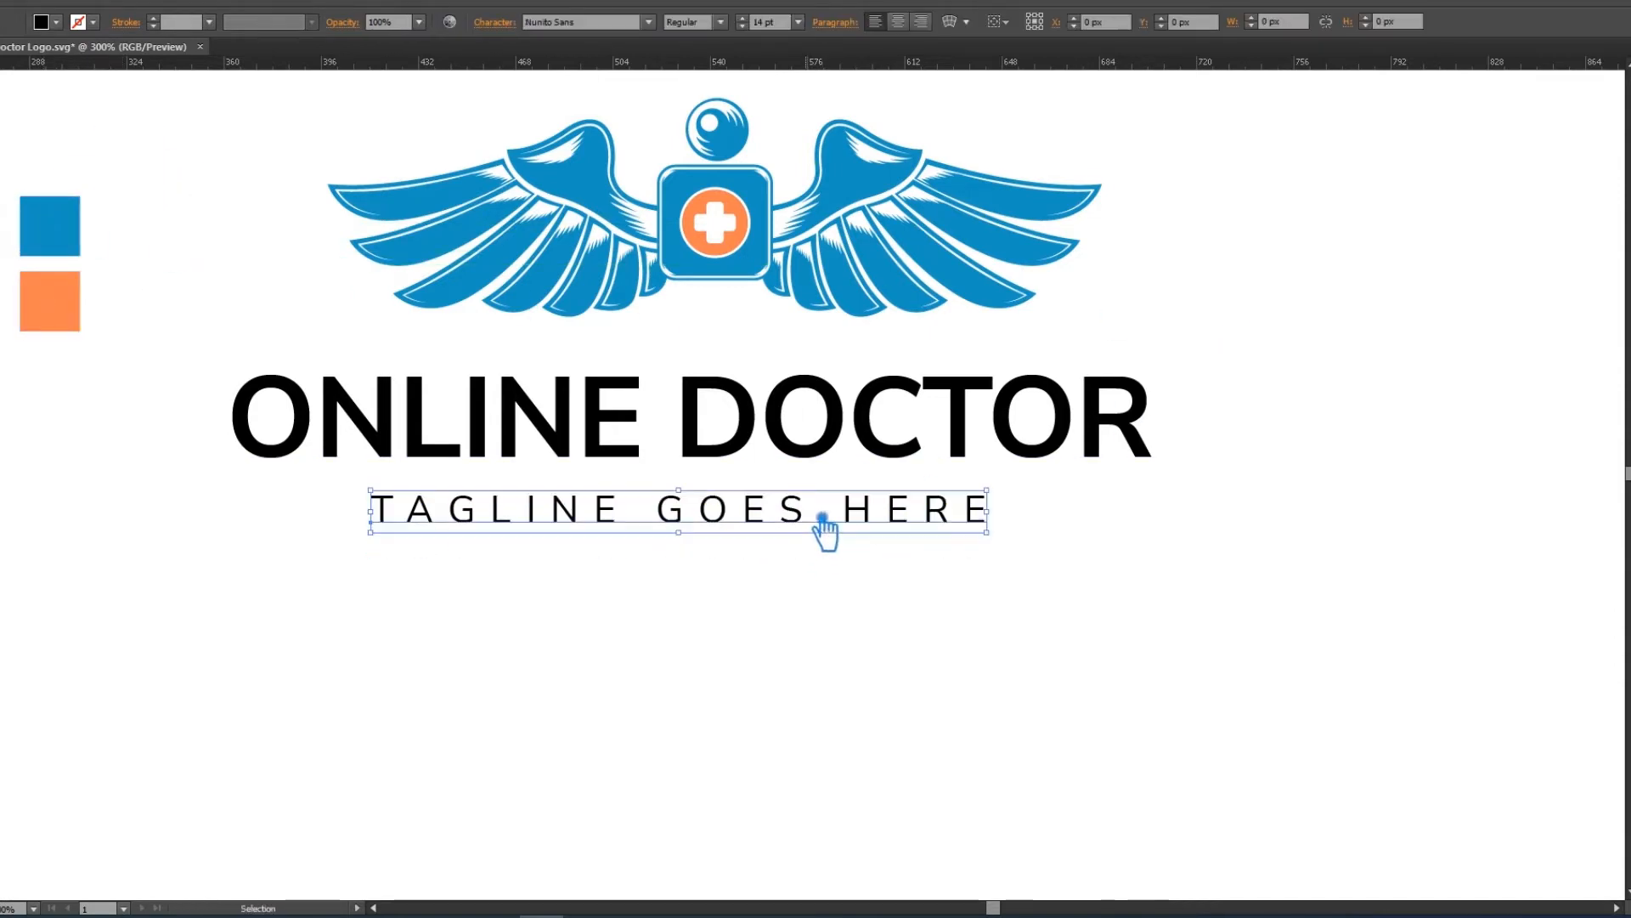
click(1118, 549)
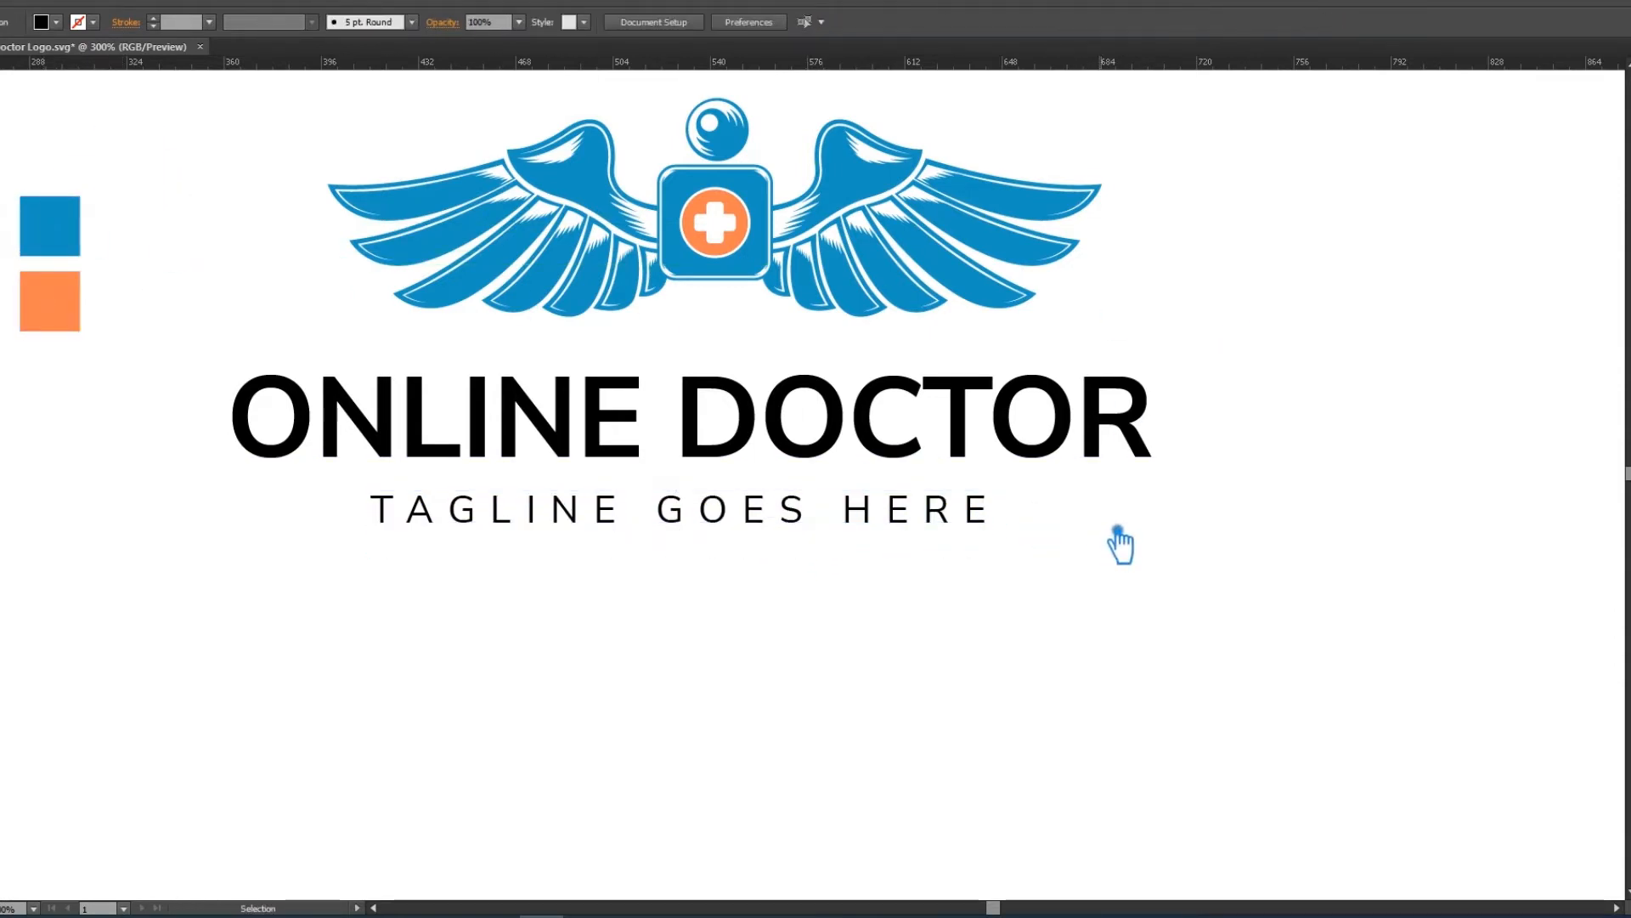
key(ctrl+minus)
drag(1023, 557, 605, 426)
click(1156, 382)
drag(1032, 365, 511, 226)
click(750, 183)
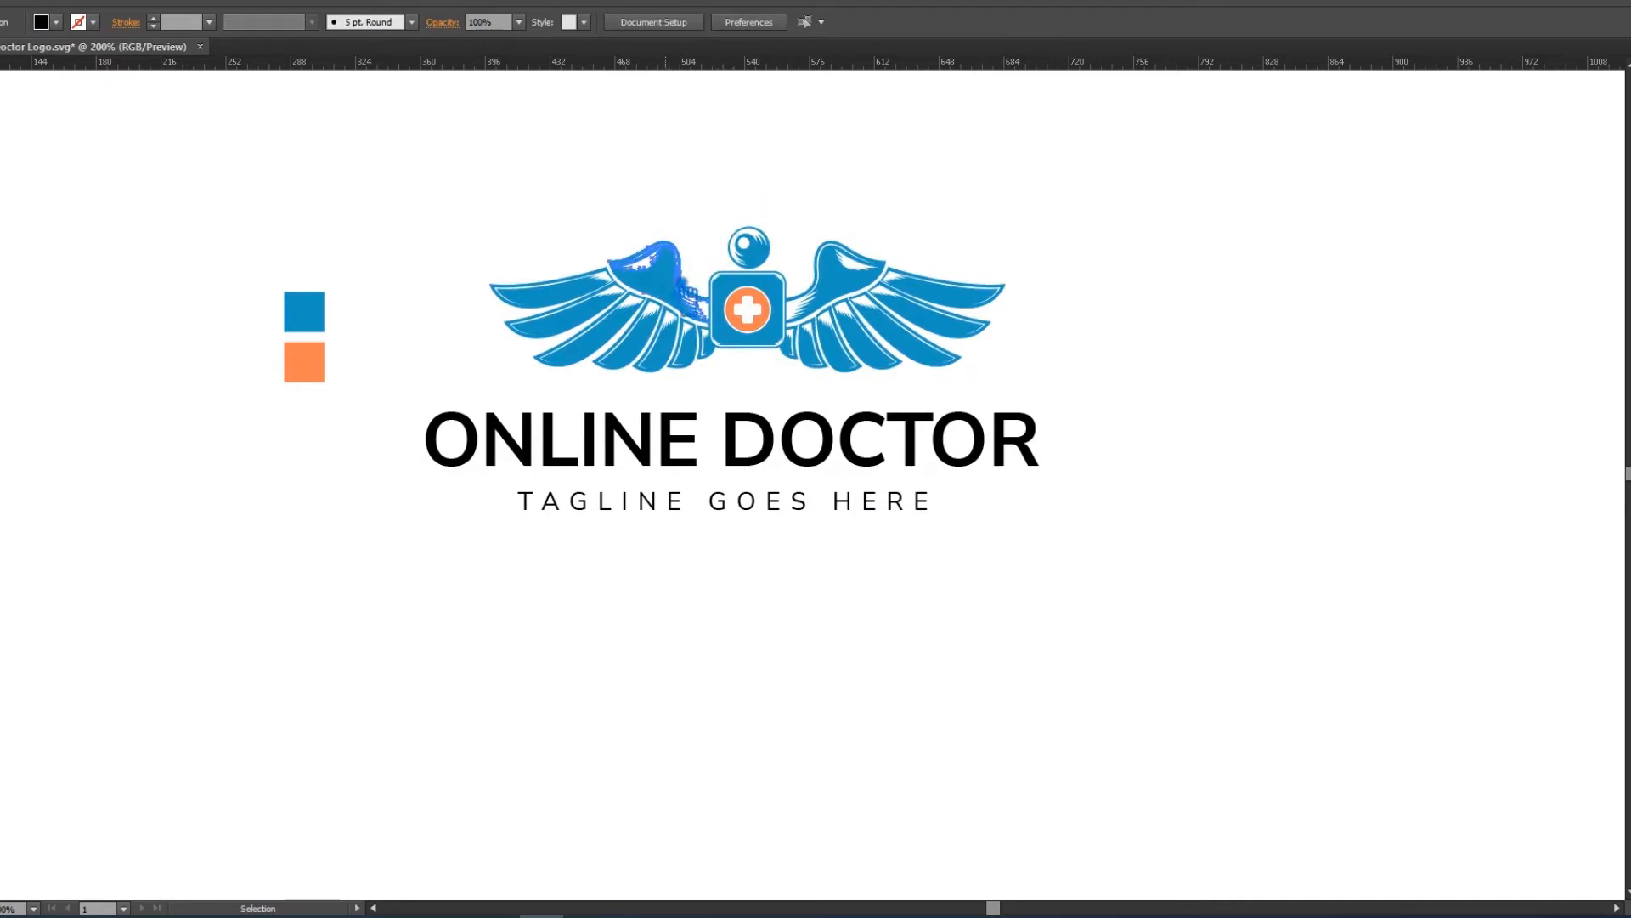
Step: Recolour both wing shoulders in a darker blue, and colour the word ONLINE orange and DOCTOR blue
click(676, 281)
shift+click(850, 298)
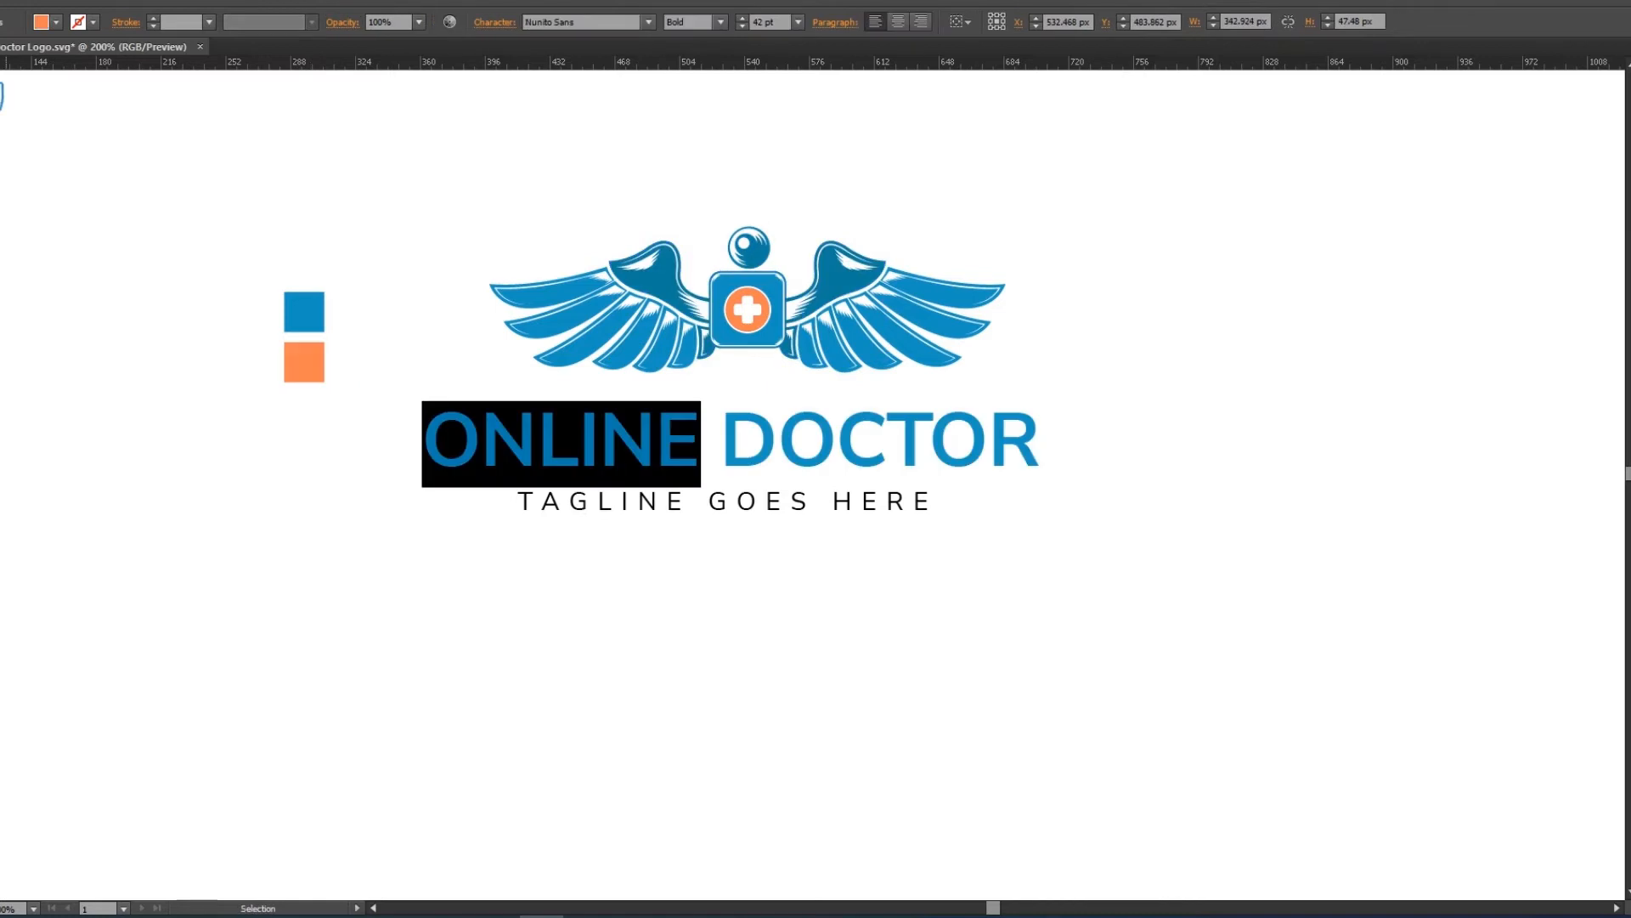
key(Escape)
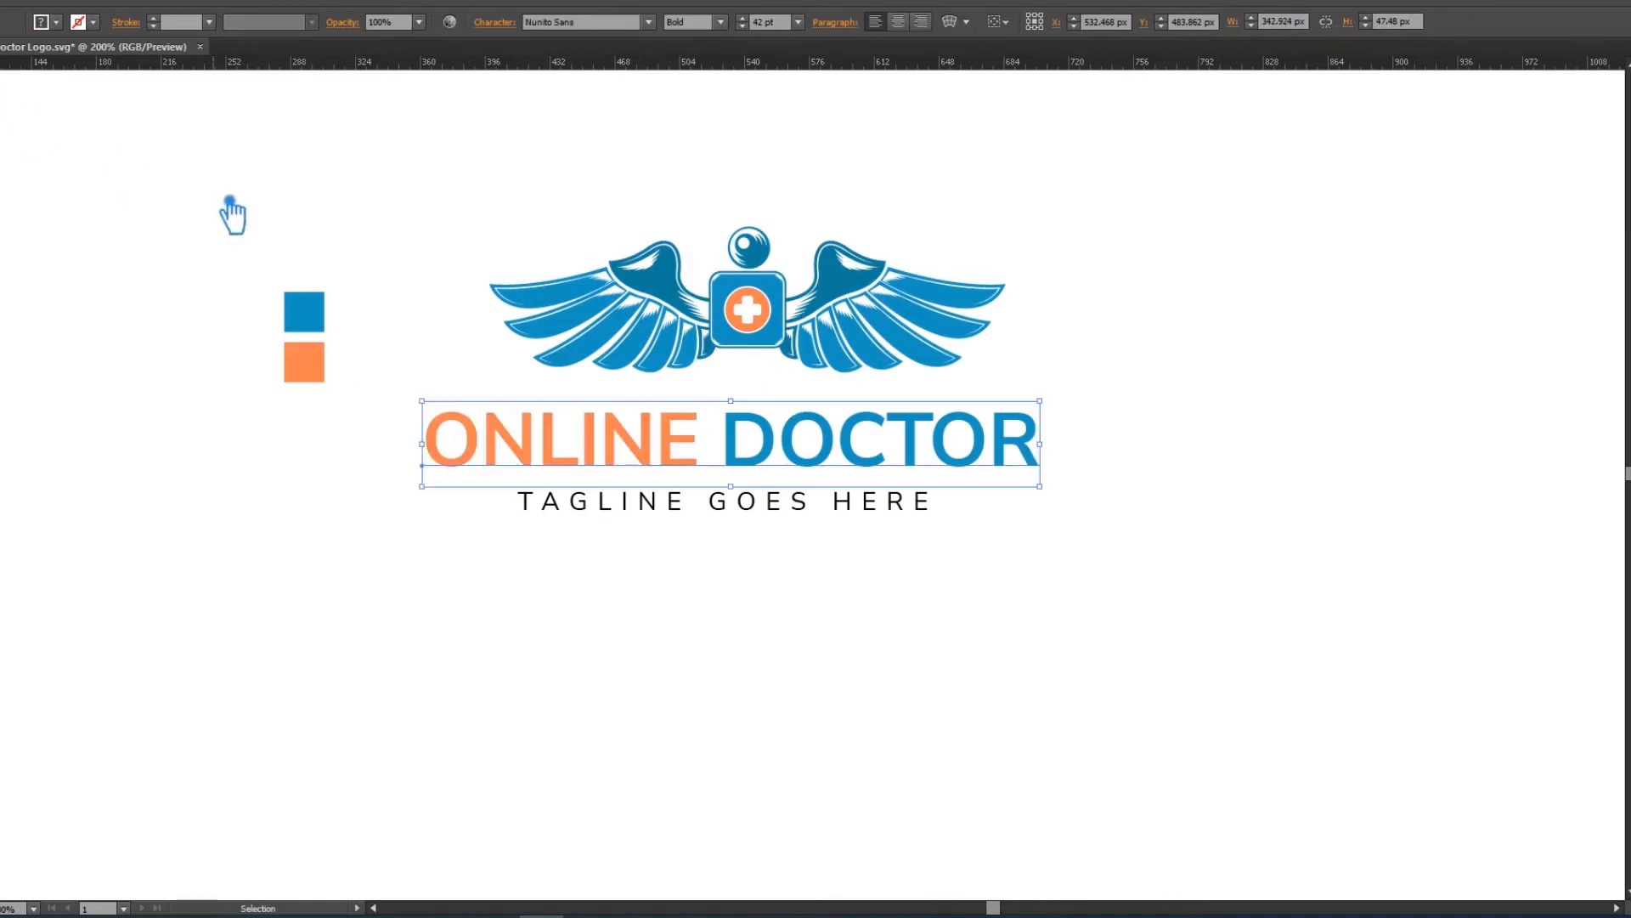
click(233, 208)
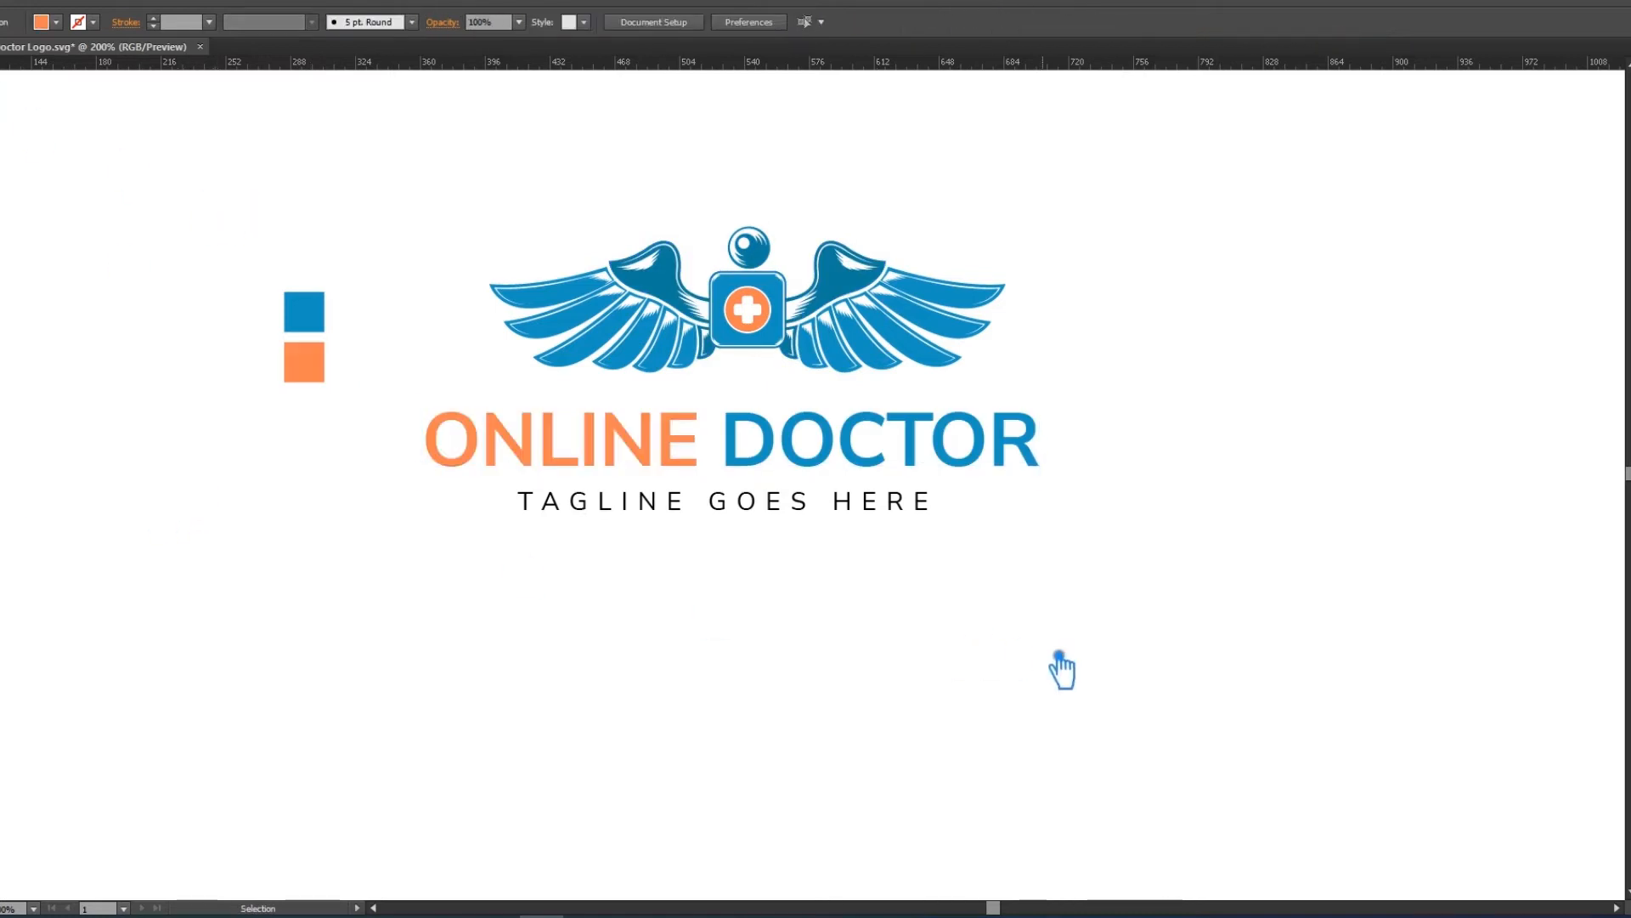
Step: Change the tagline's font style to SemiBold
click(850, 514)
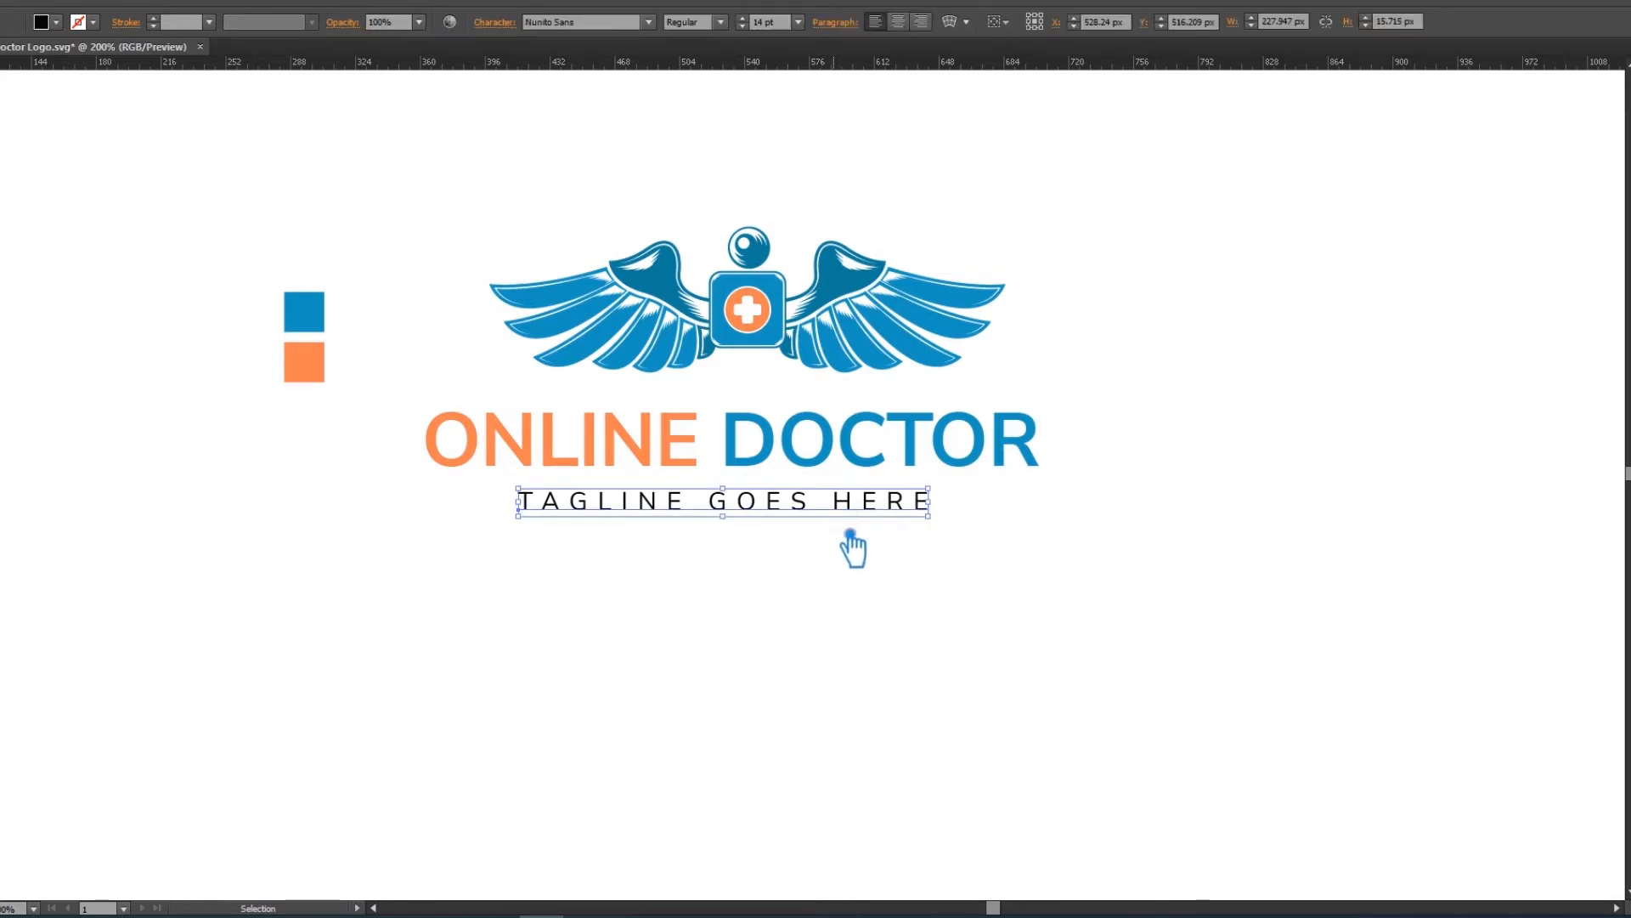
click(976, 587)
click(859, 514)
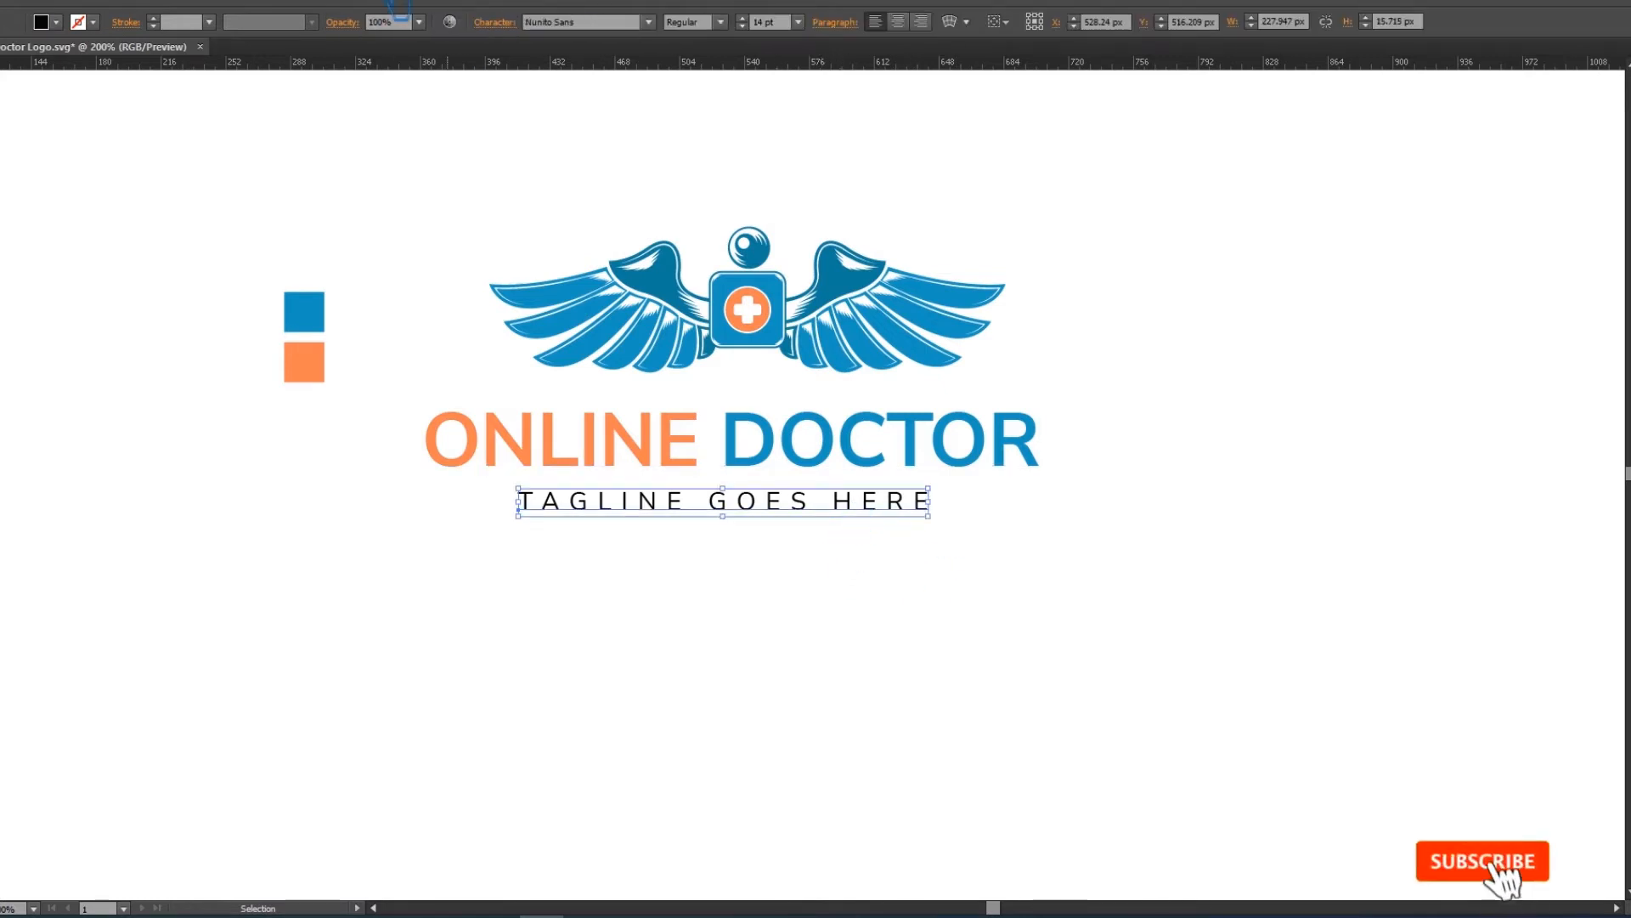
click(509, 28)
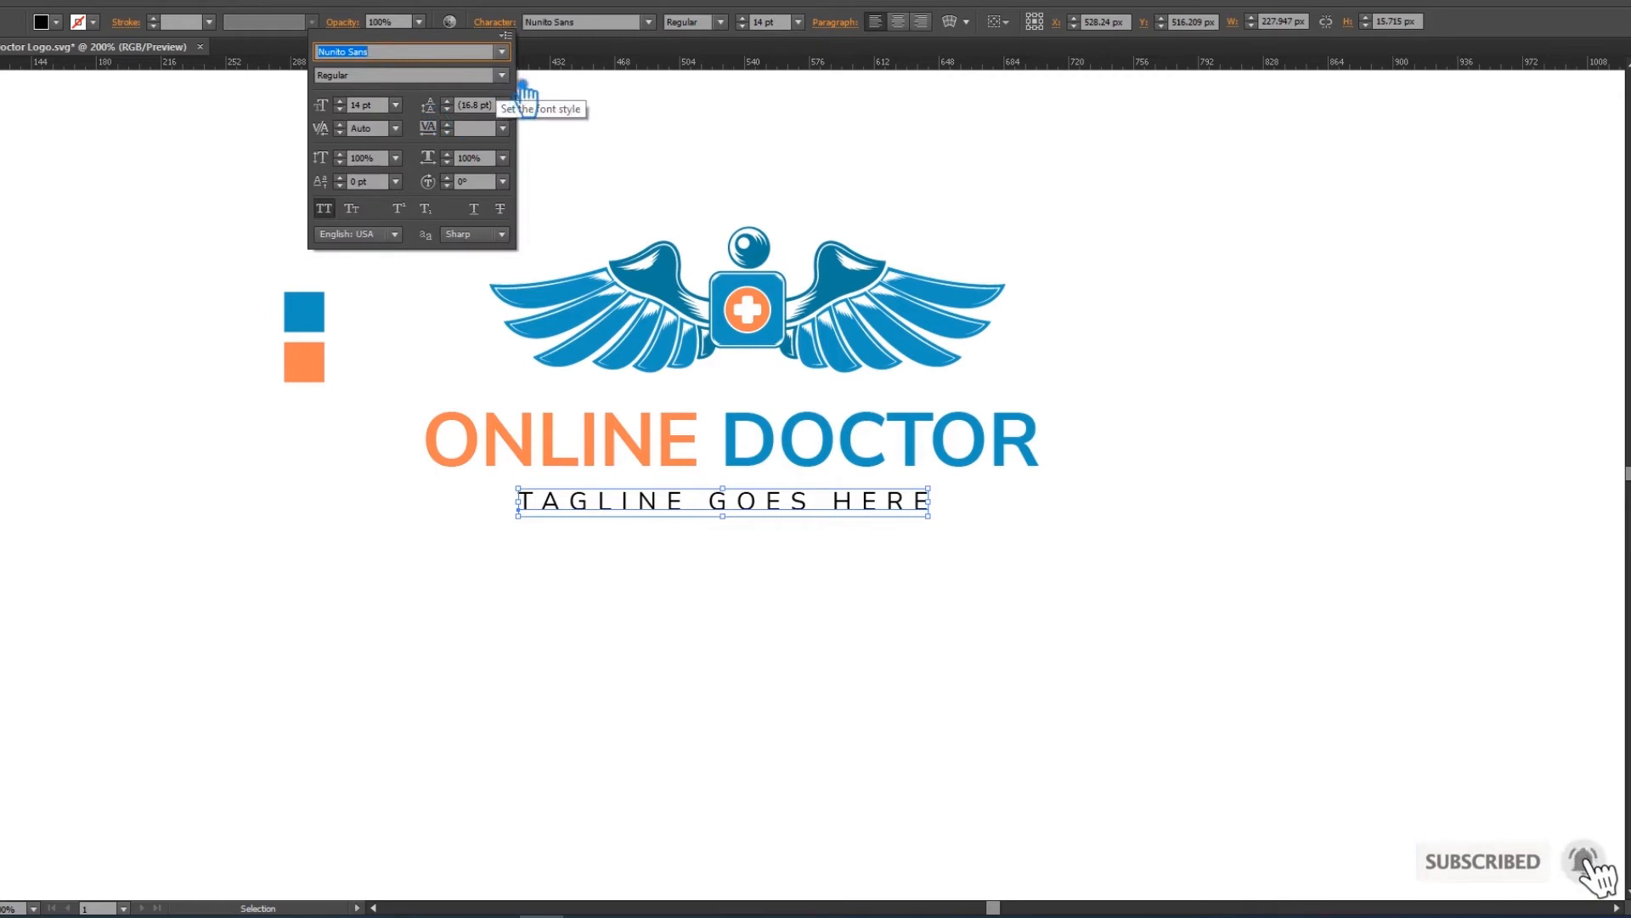
click(502, 74)
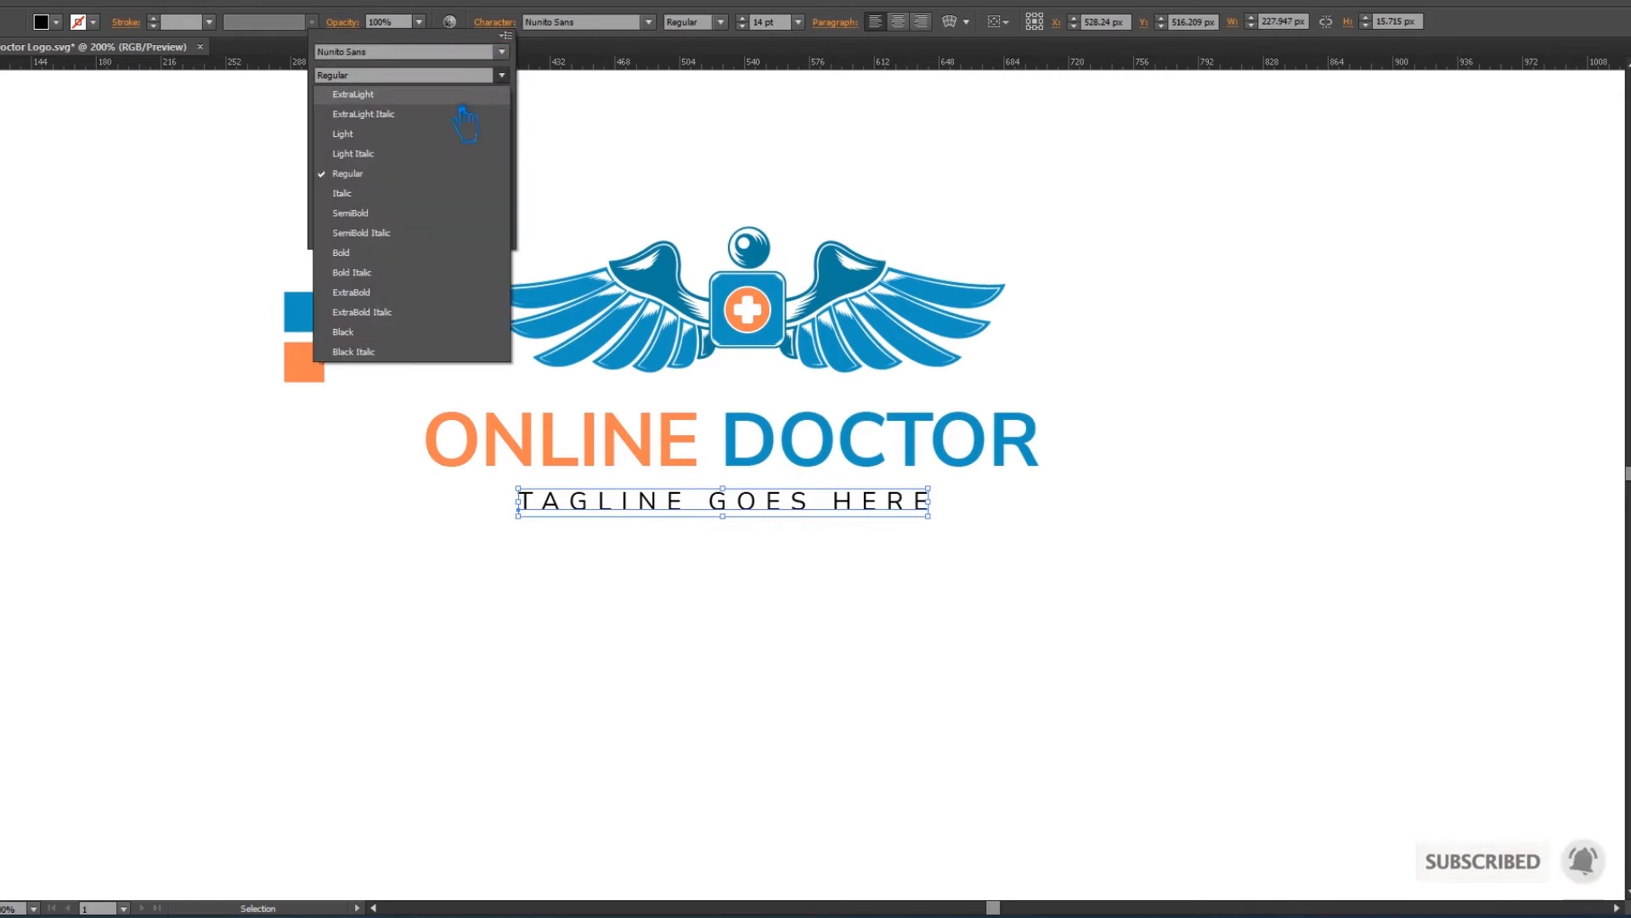
click(394, 212)
click(287, 255)
click(1111, 502)
Step: Set the tagline's fill colour to the medium grey 676A6B
click(864, 514)
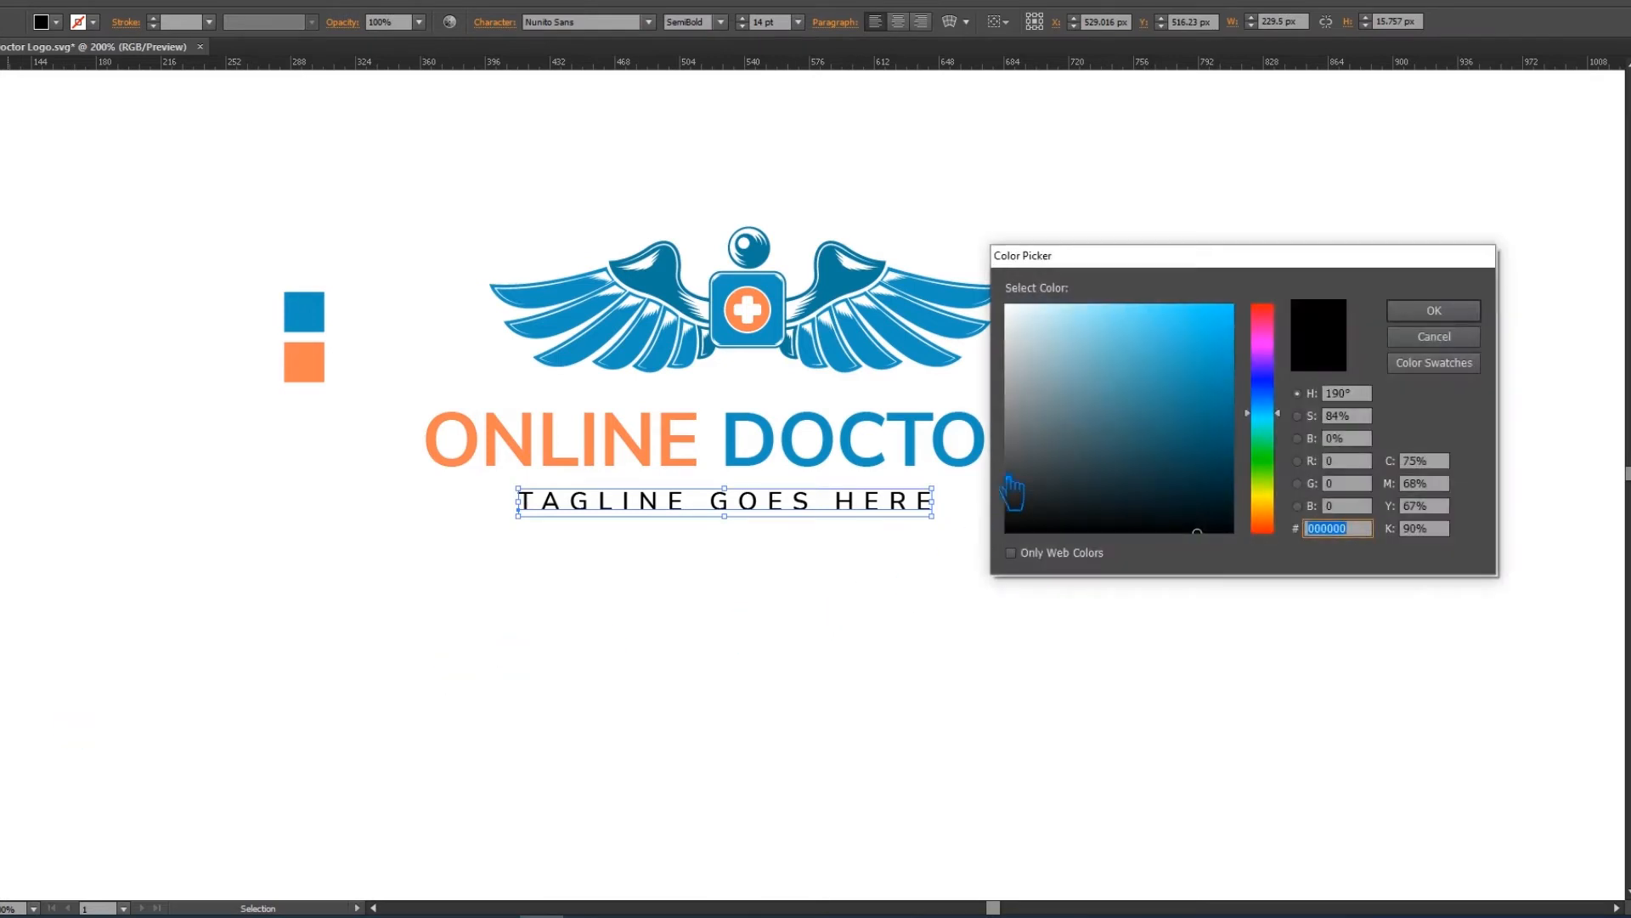
click(1014, 447)
mouse_move(1009, 437)
mouse_down()
mouse_move(998, 467)
mouse_move(1035, 493)
mouse_move(1036, 476)
mouse_up()
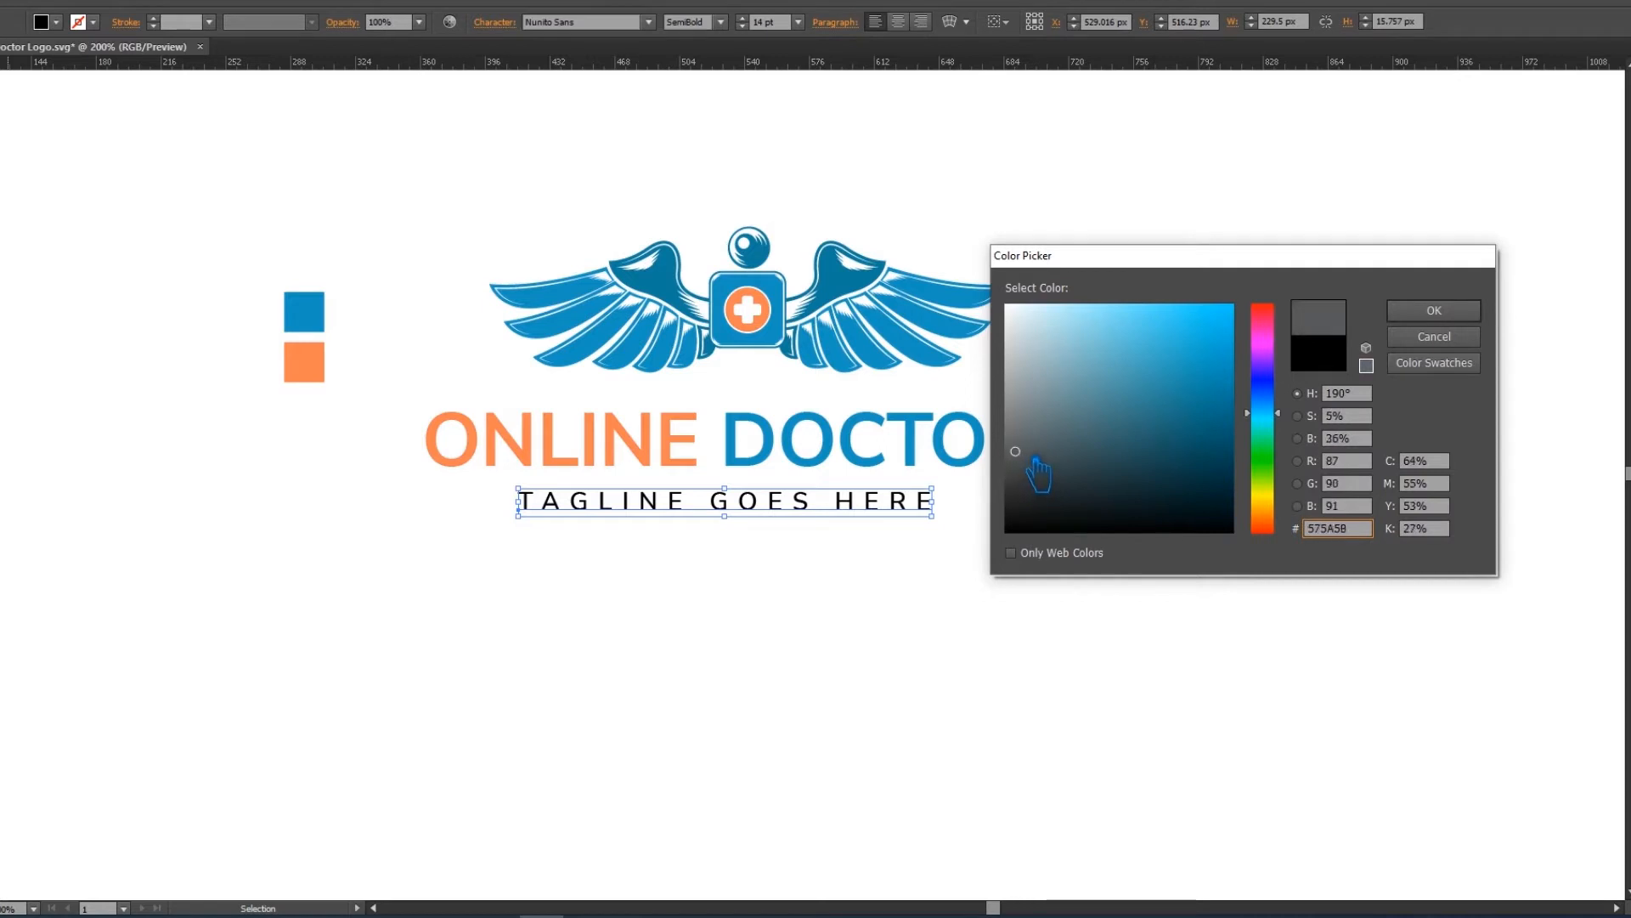
click(1436, 313)
click(1267, 365)
click(841, 514)
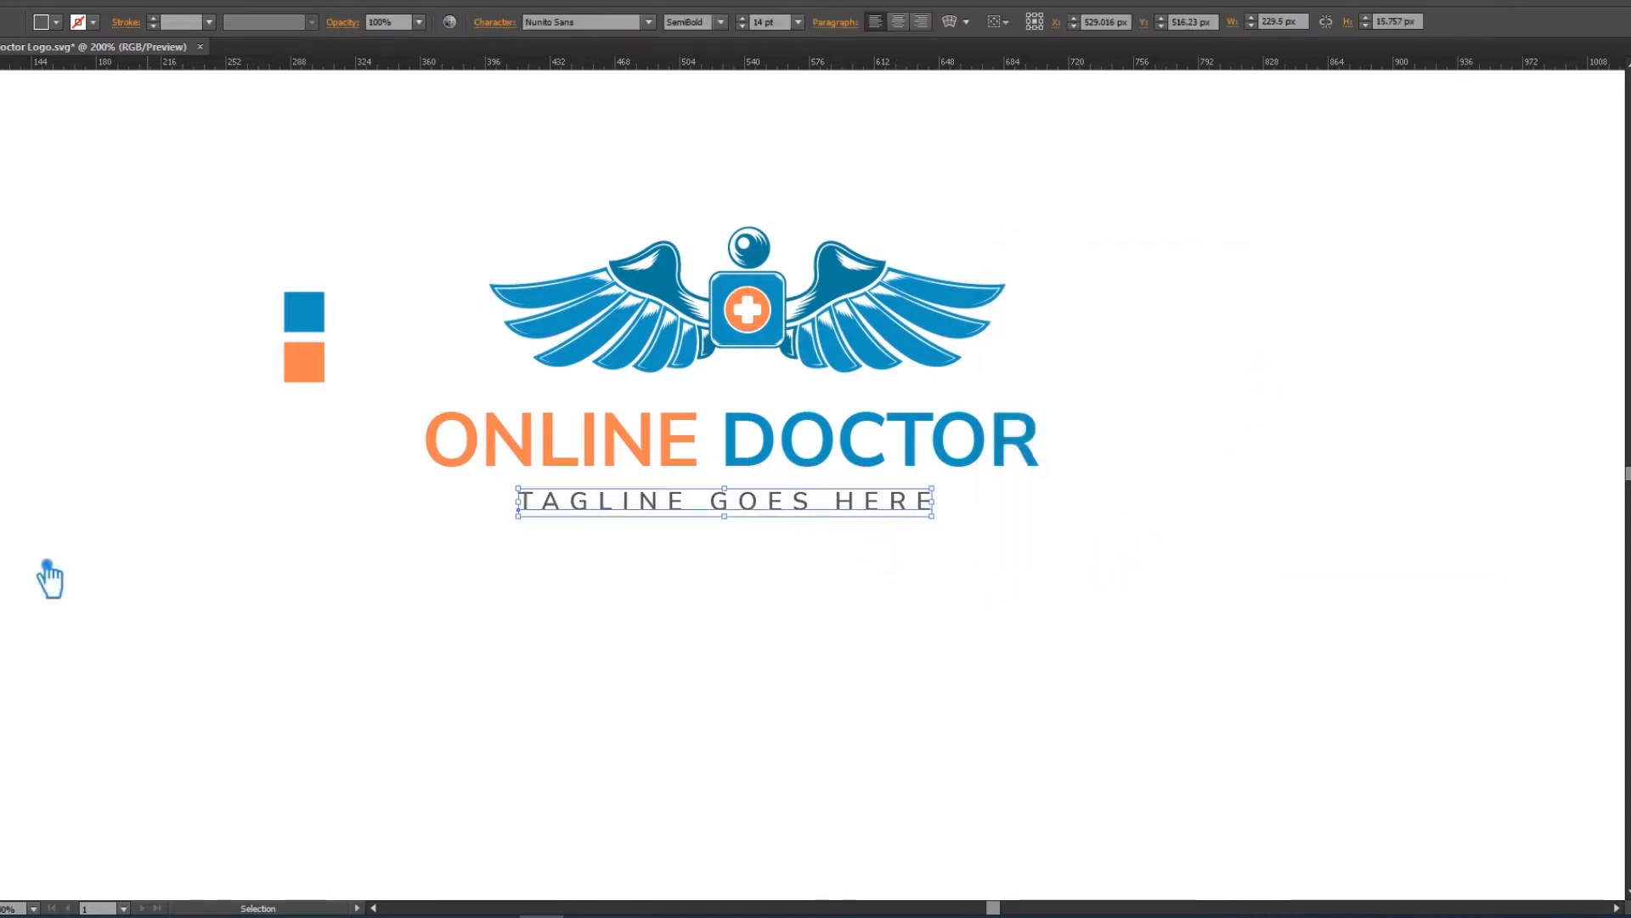
double_click(2, 718)
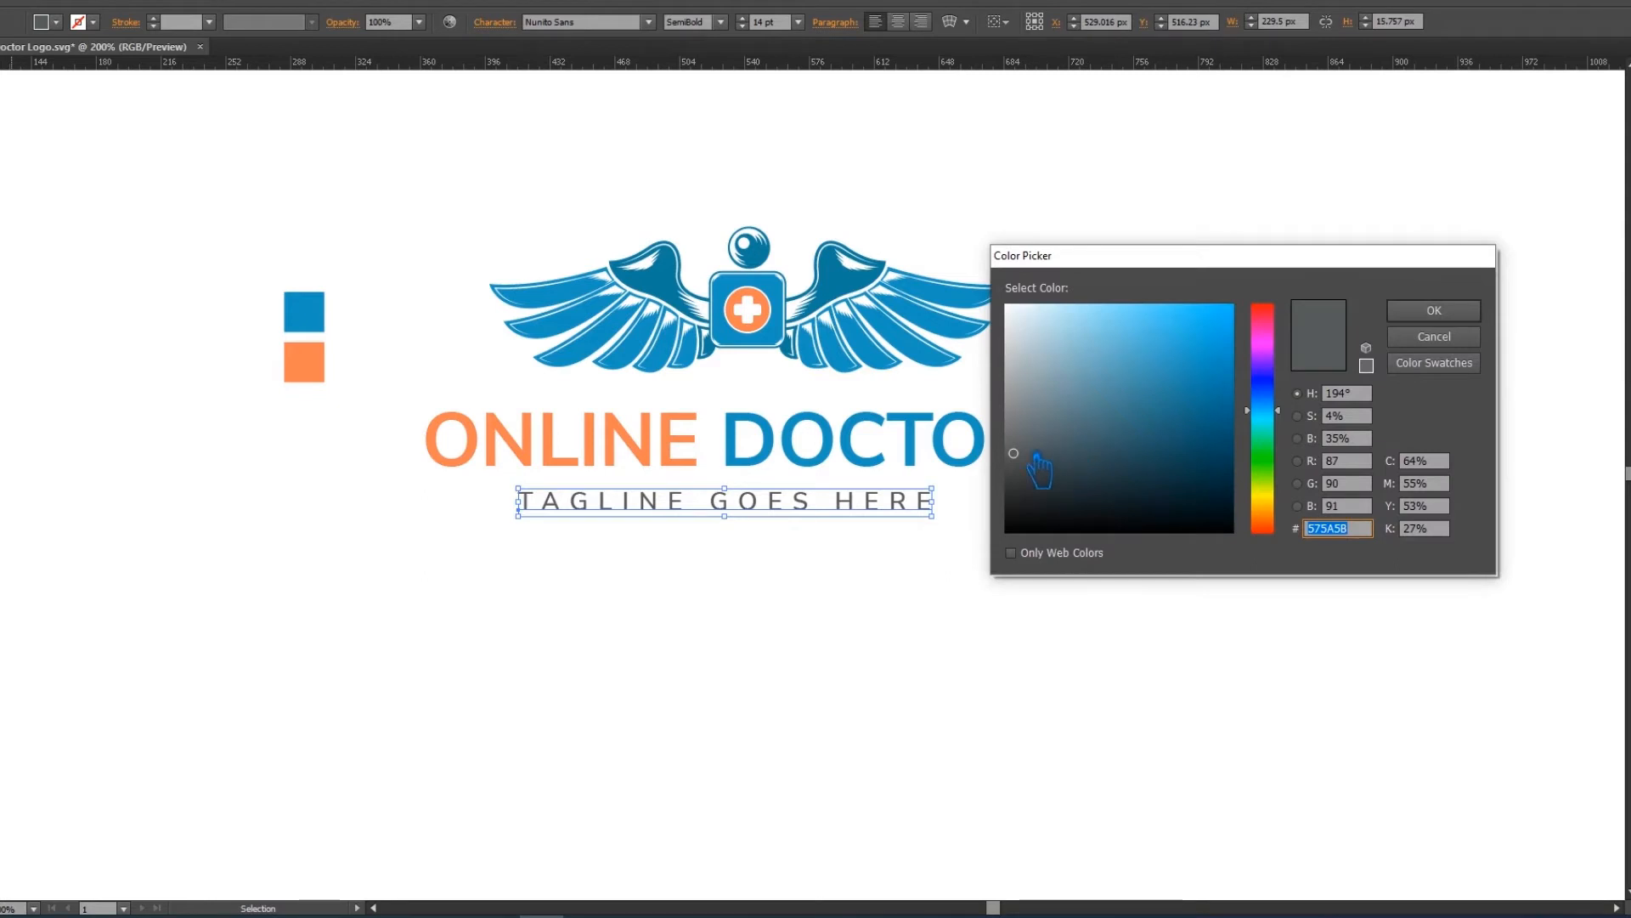
drag(1035, 463, 1035, 459)
click(1428, 311)
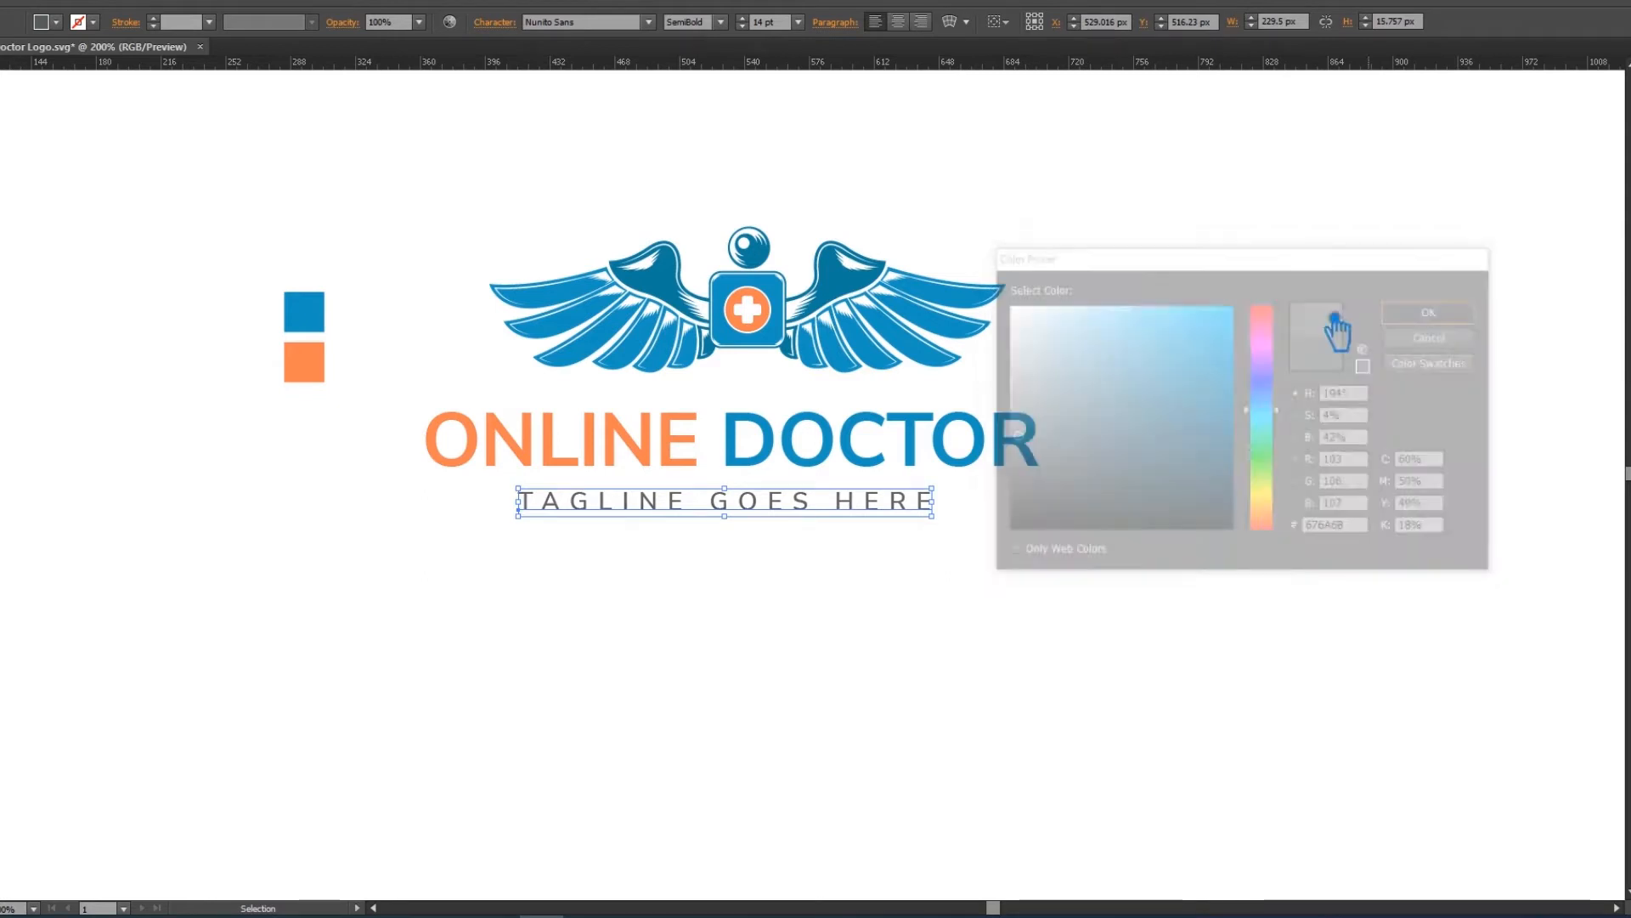
click(1267, 331)
Step: Move the two colour swatches farther away from the logo and delete the sphere above the emblem's central square
drag(321, 349, 205, 319)
click(748, 248)
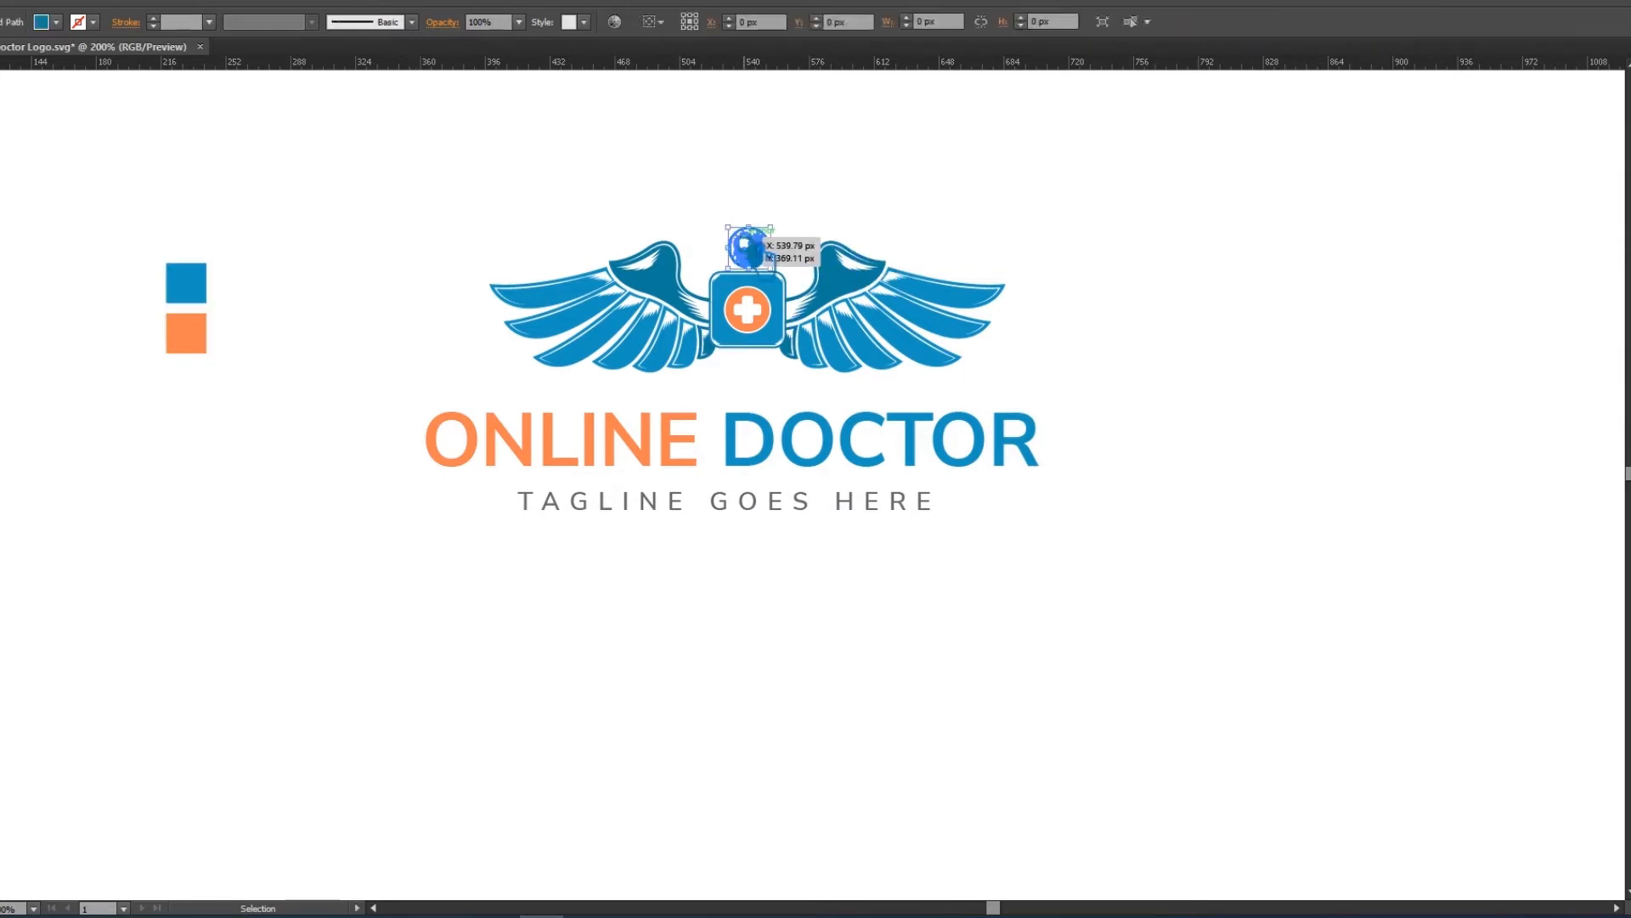
key(Delete)
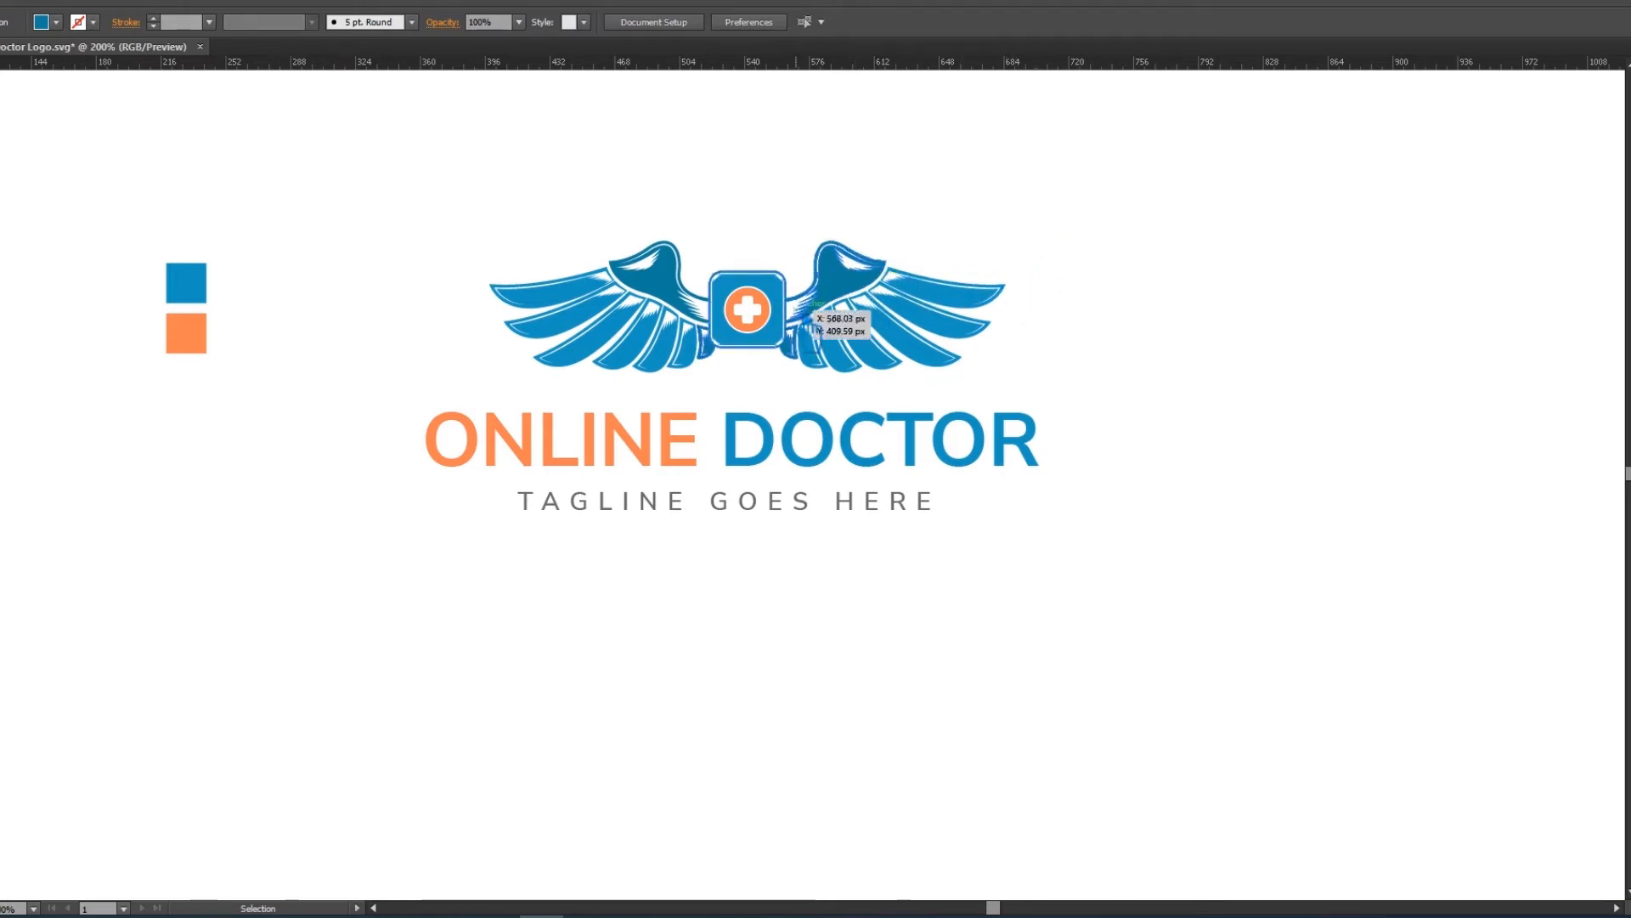
Step: Recolour the orange circle behind the white cross with the darker blue of the wing shoulder
click(752, 321)
click(680, 312)
click(162, 161)
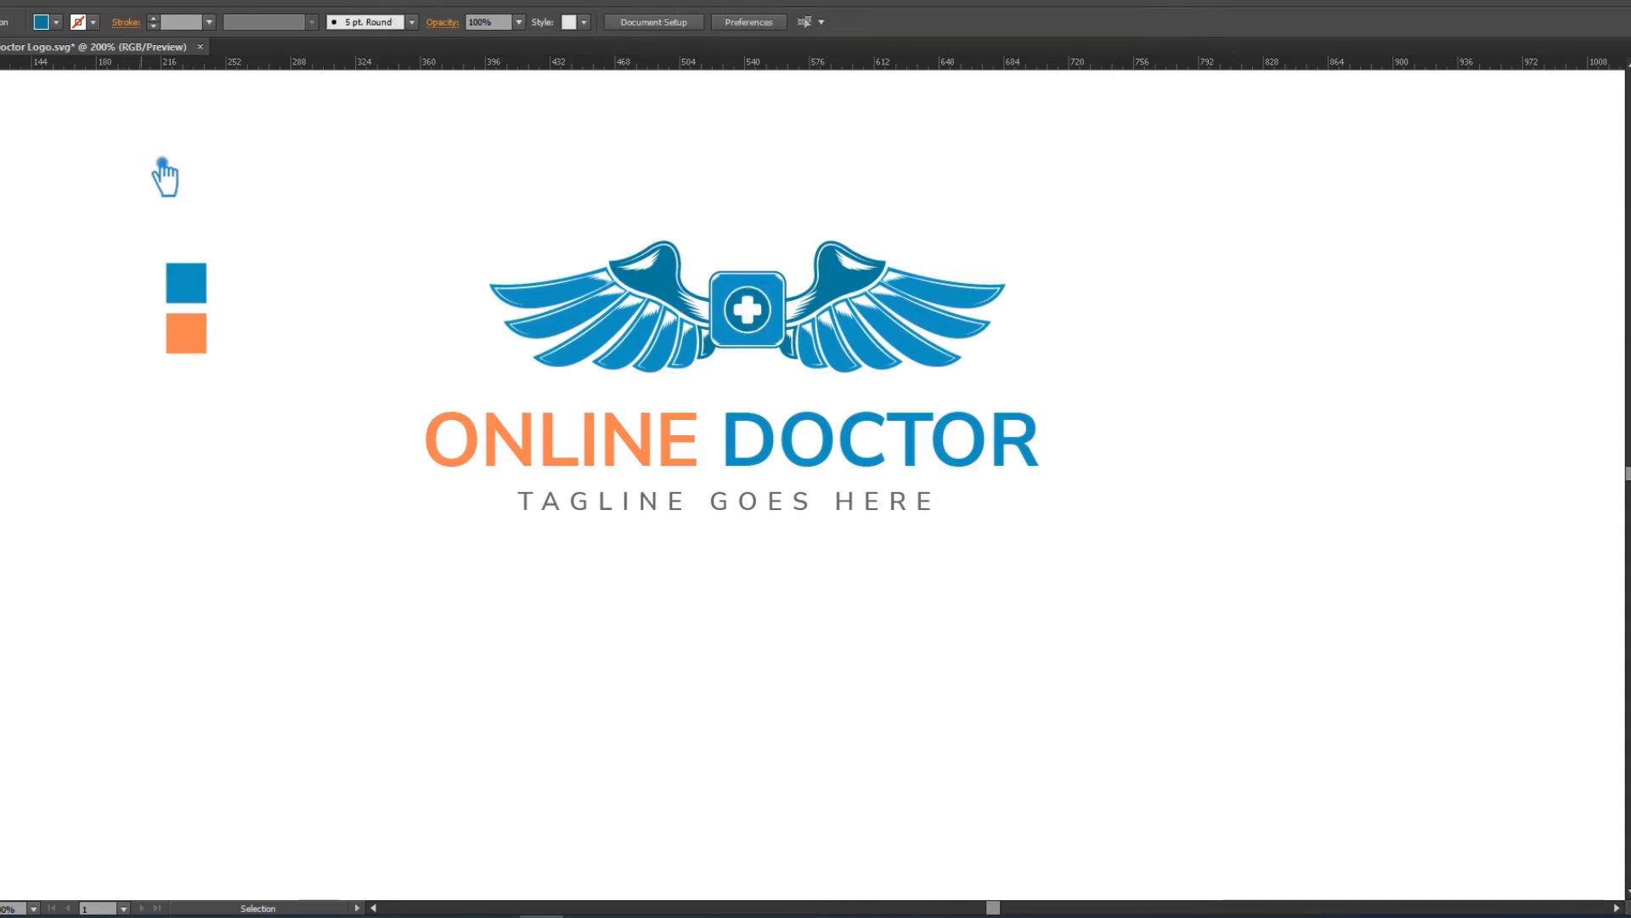
Step: Recolour the whole company name with the darker blue sampled from the wing shoulder using the Eyedropper
click(804, 463)
key(i)
click(685, 293)
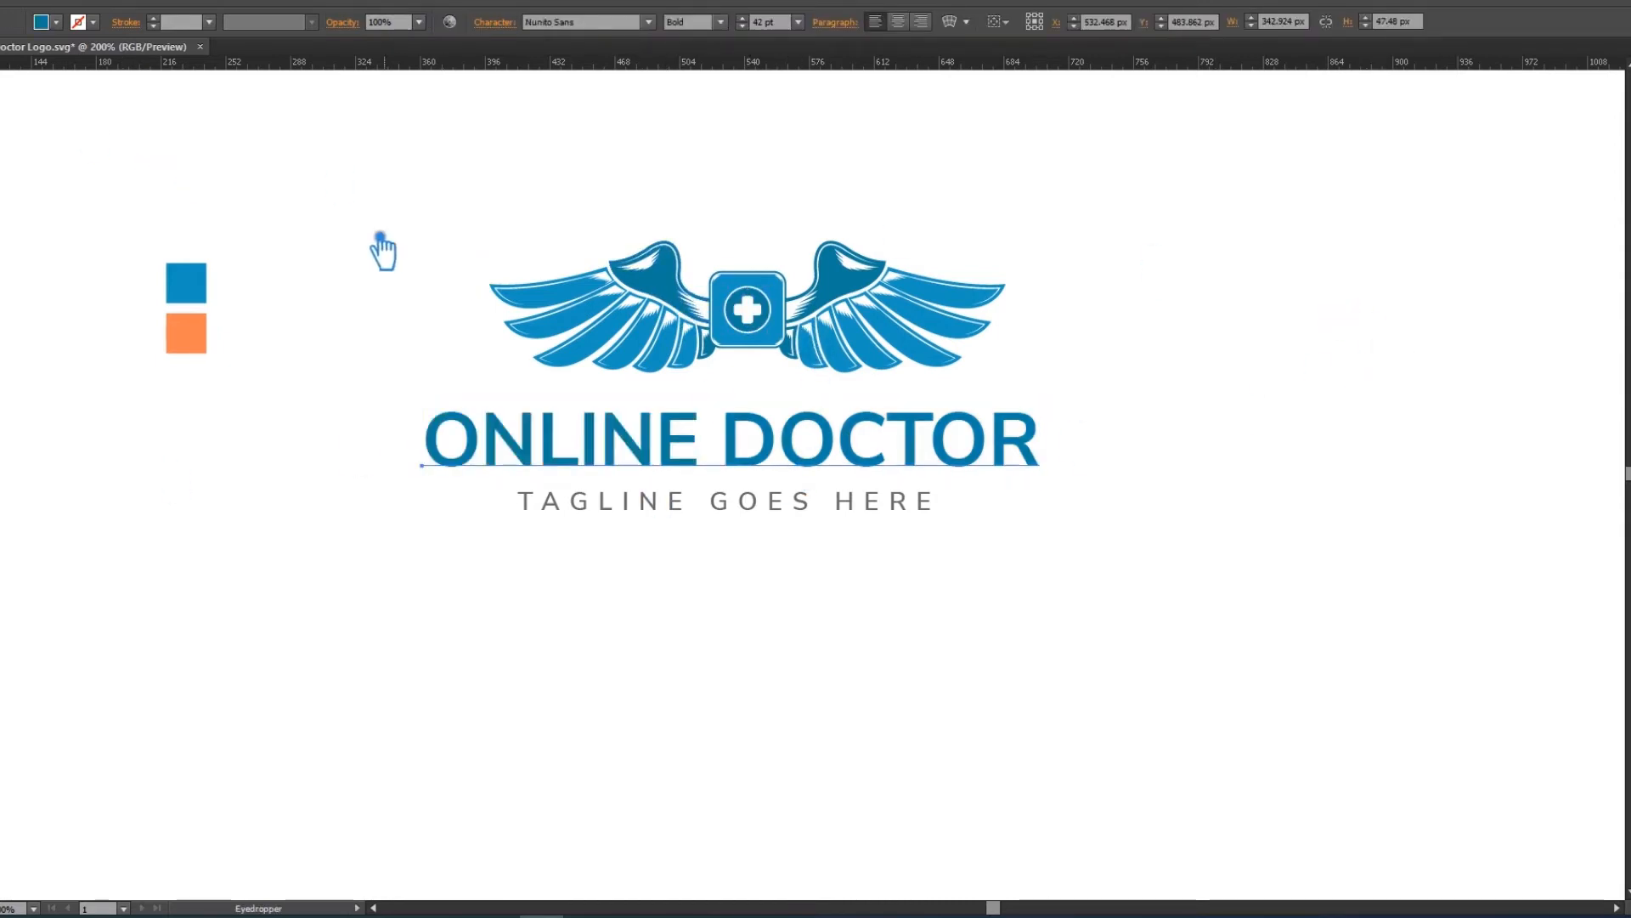
key(v)
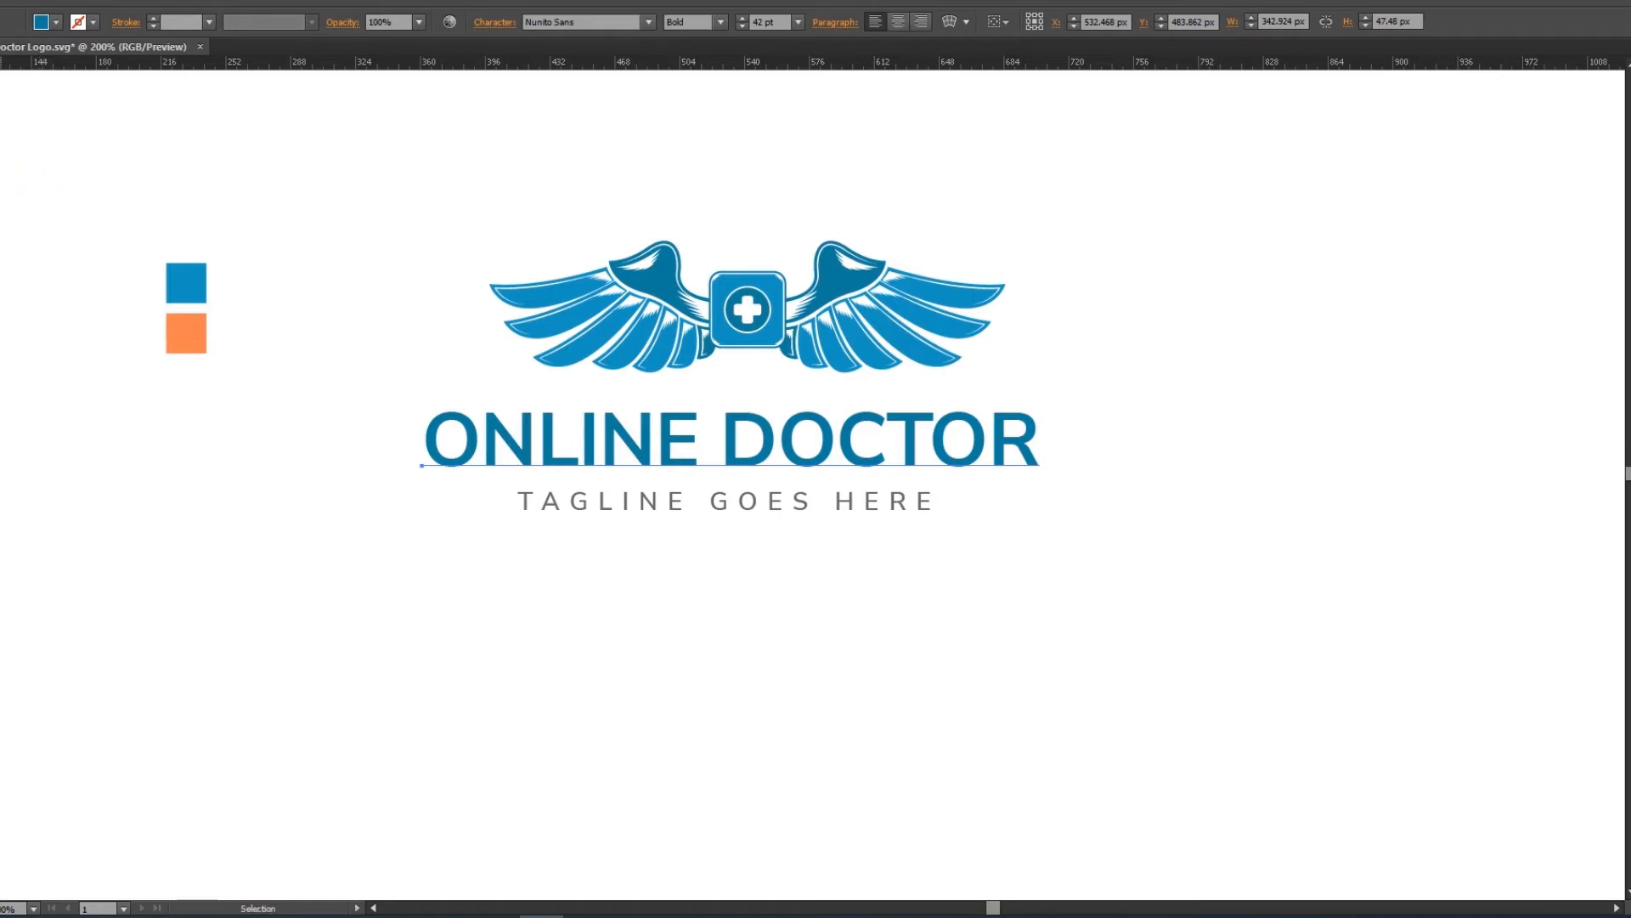
Step: Recolour the word DOCTOR with the lighter blue sampled from the emblem's central square using the Eyedropper
drag(735, 444, 1043, 463)
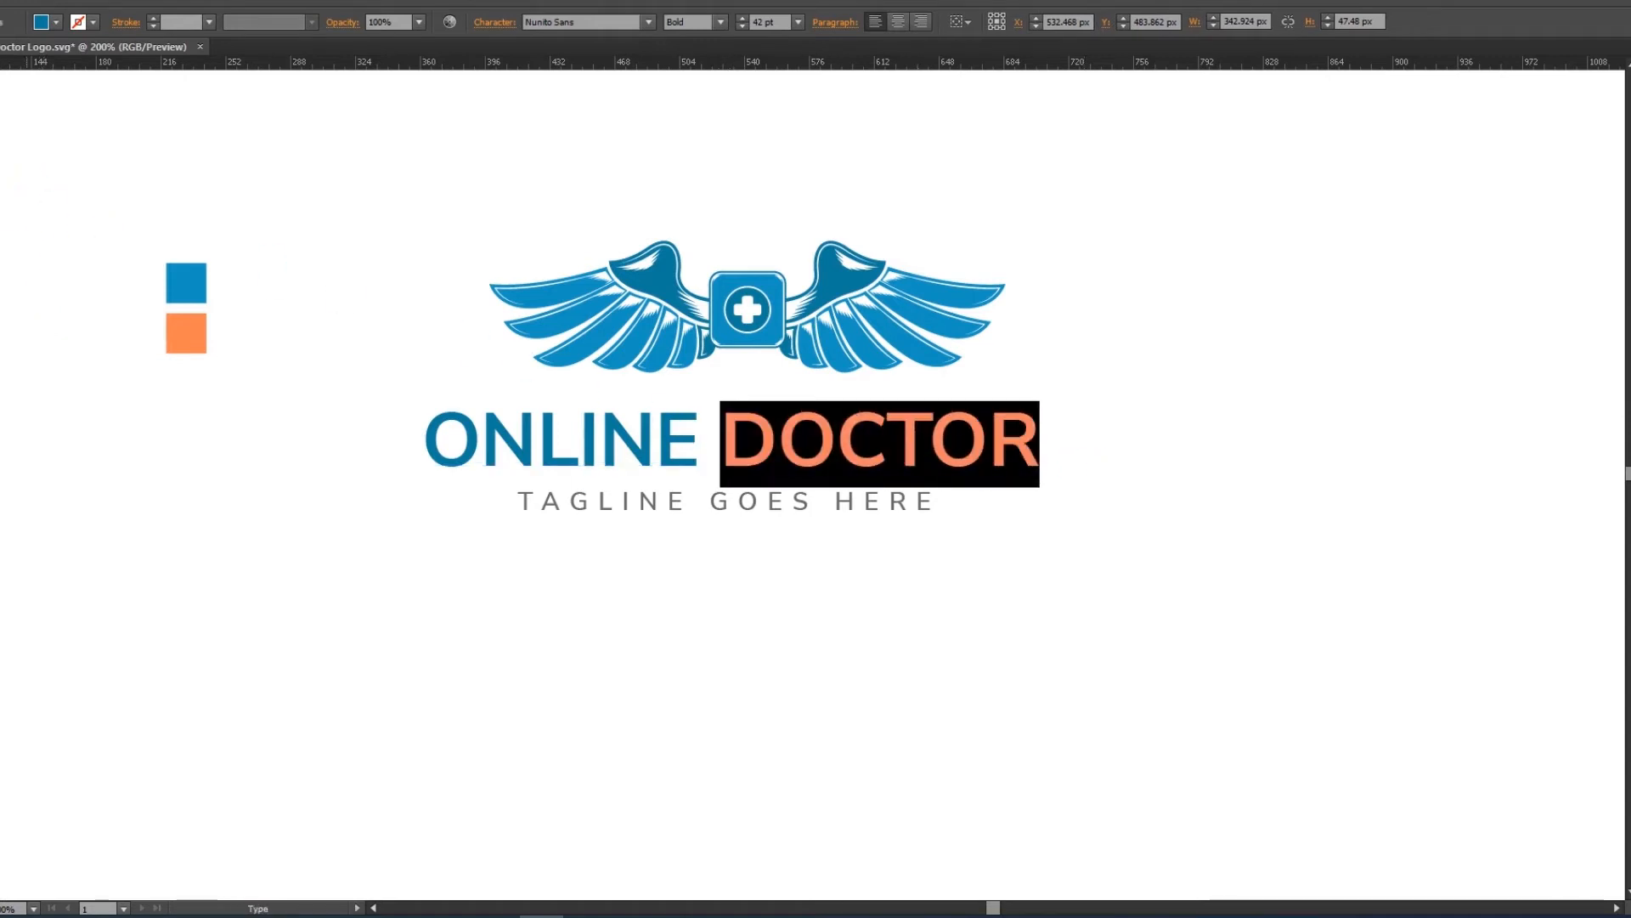
click(738, 316)
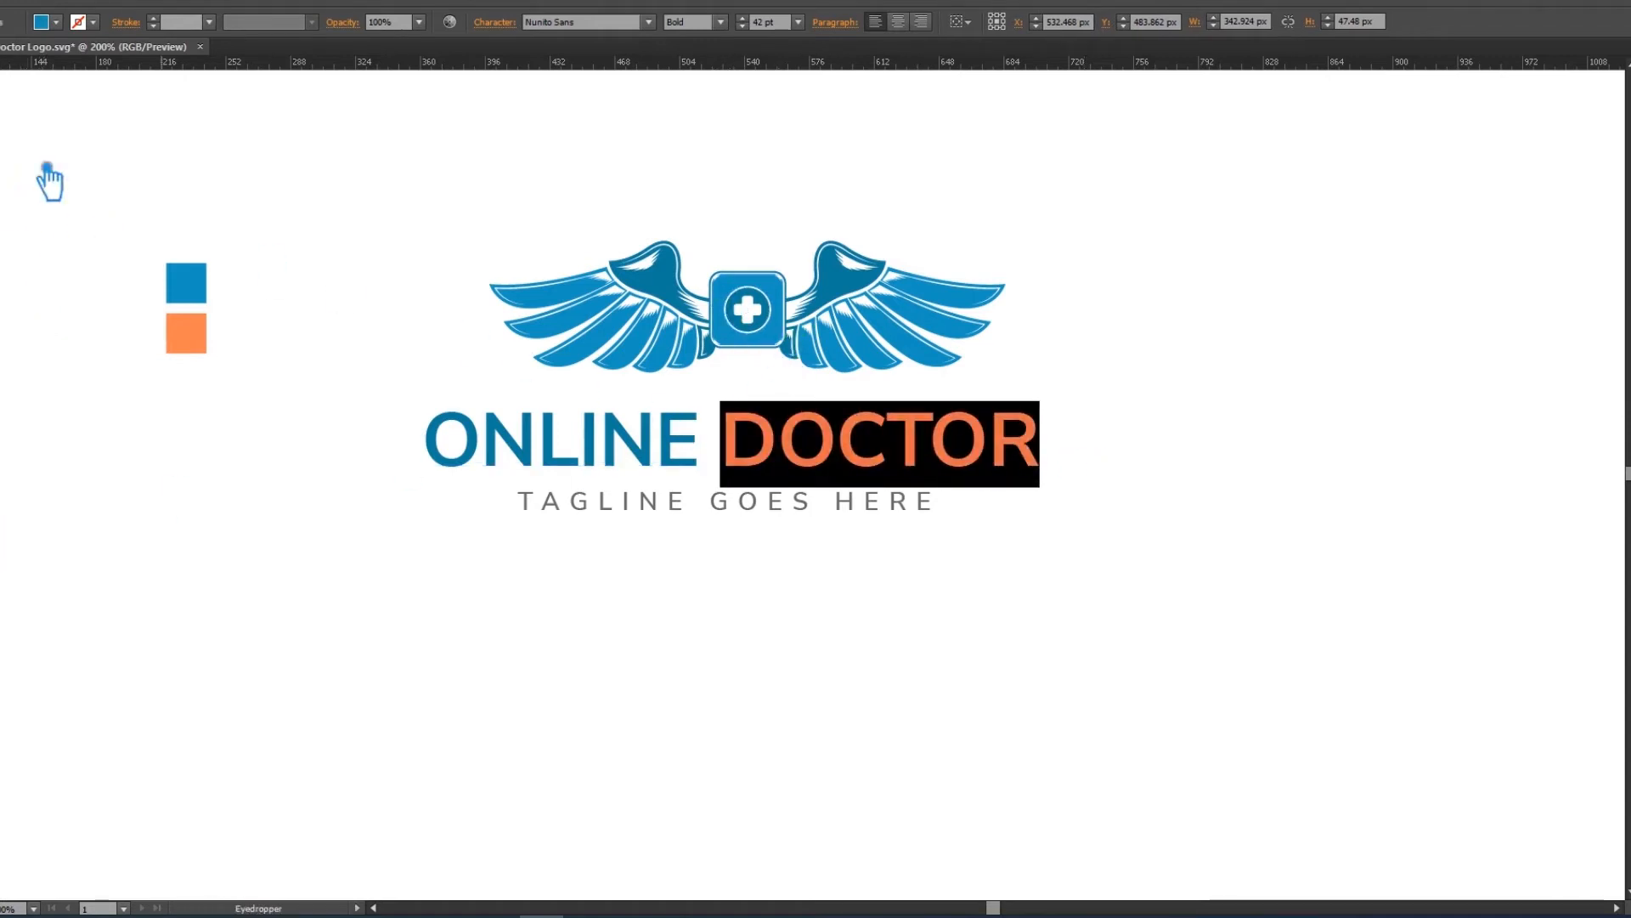
key(v)
click(405, 172)
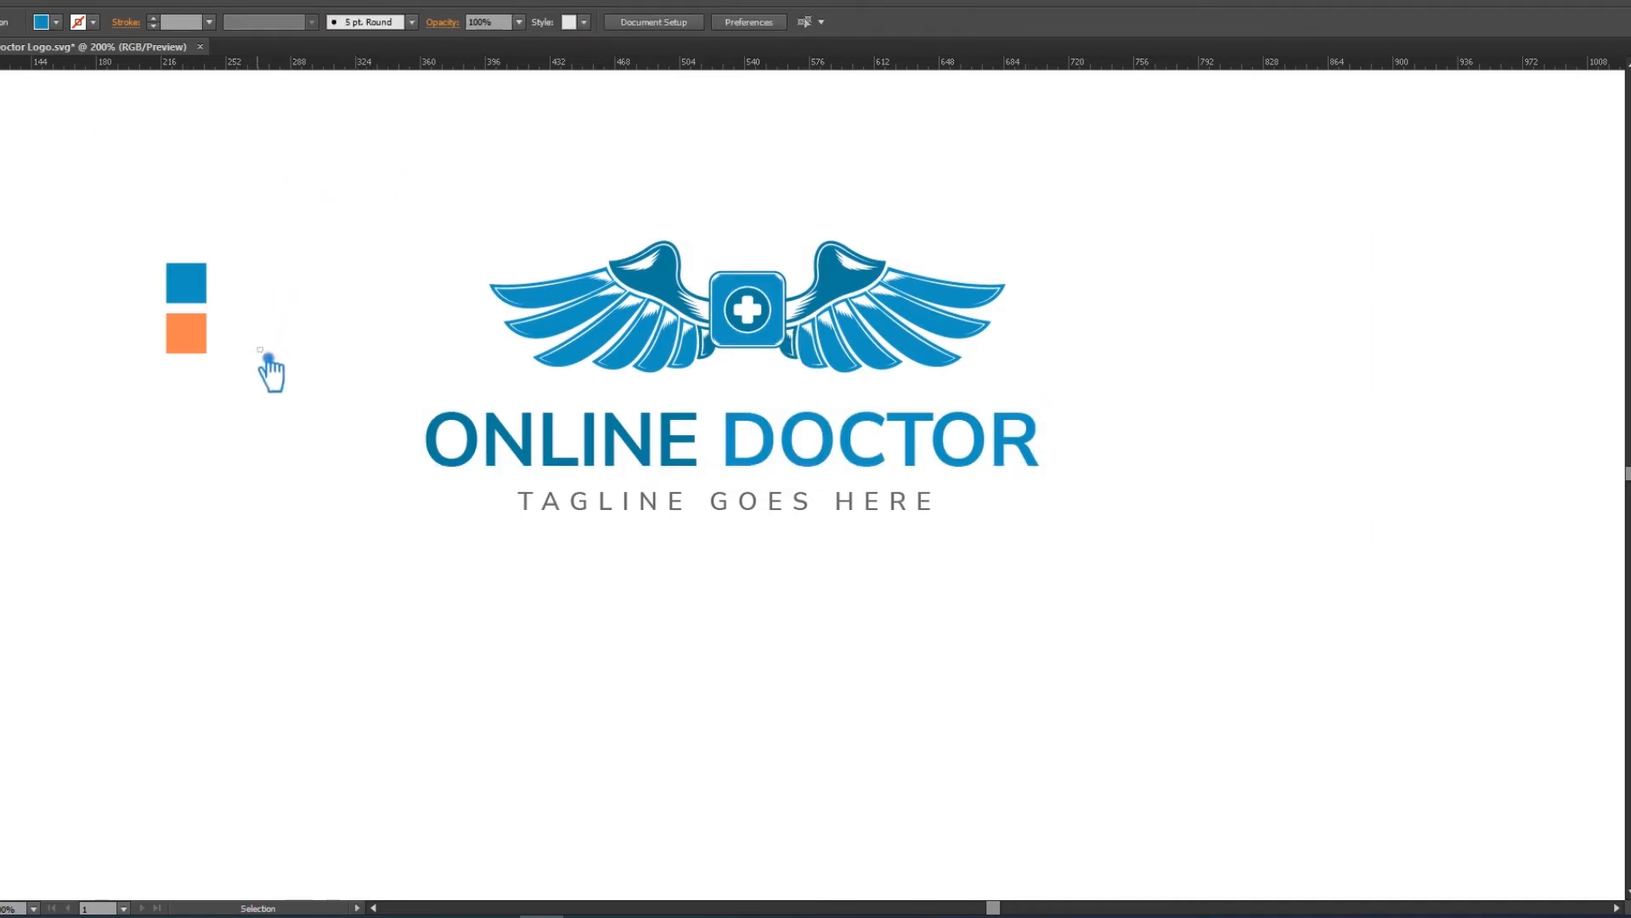
Step: Recolour the orange swatch square with the darker blue sampled from the wing shoulder
click(184, 344)
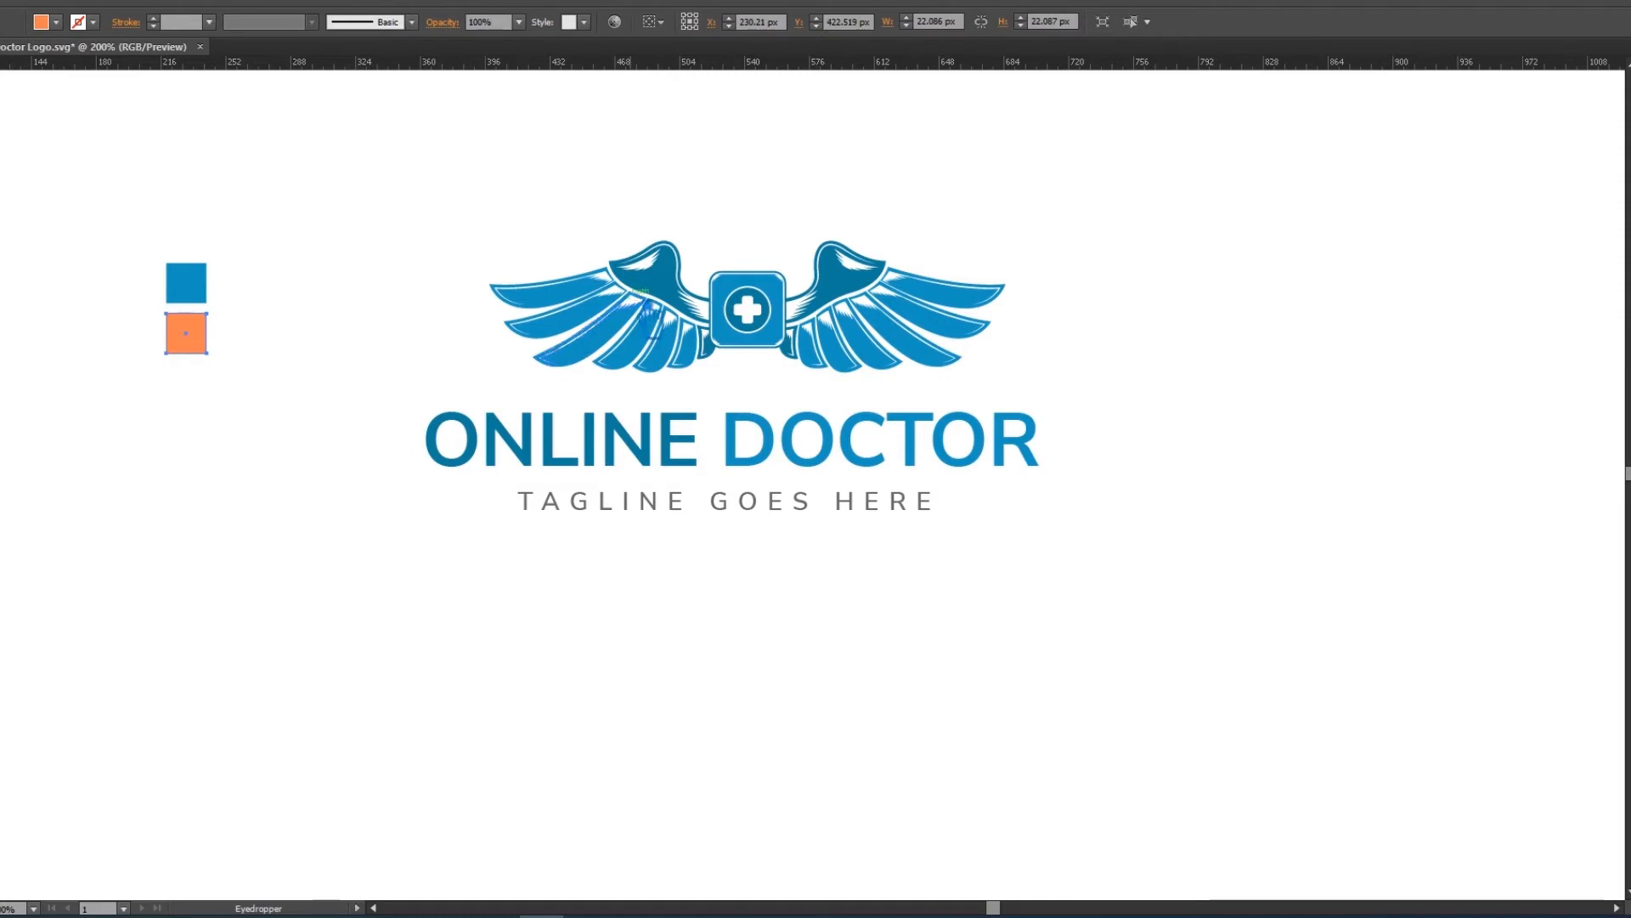
click(681, 315)
key(v)
Step: Change the upper swatch square's fill to a brighter, more vivid blue
click(186, 283)
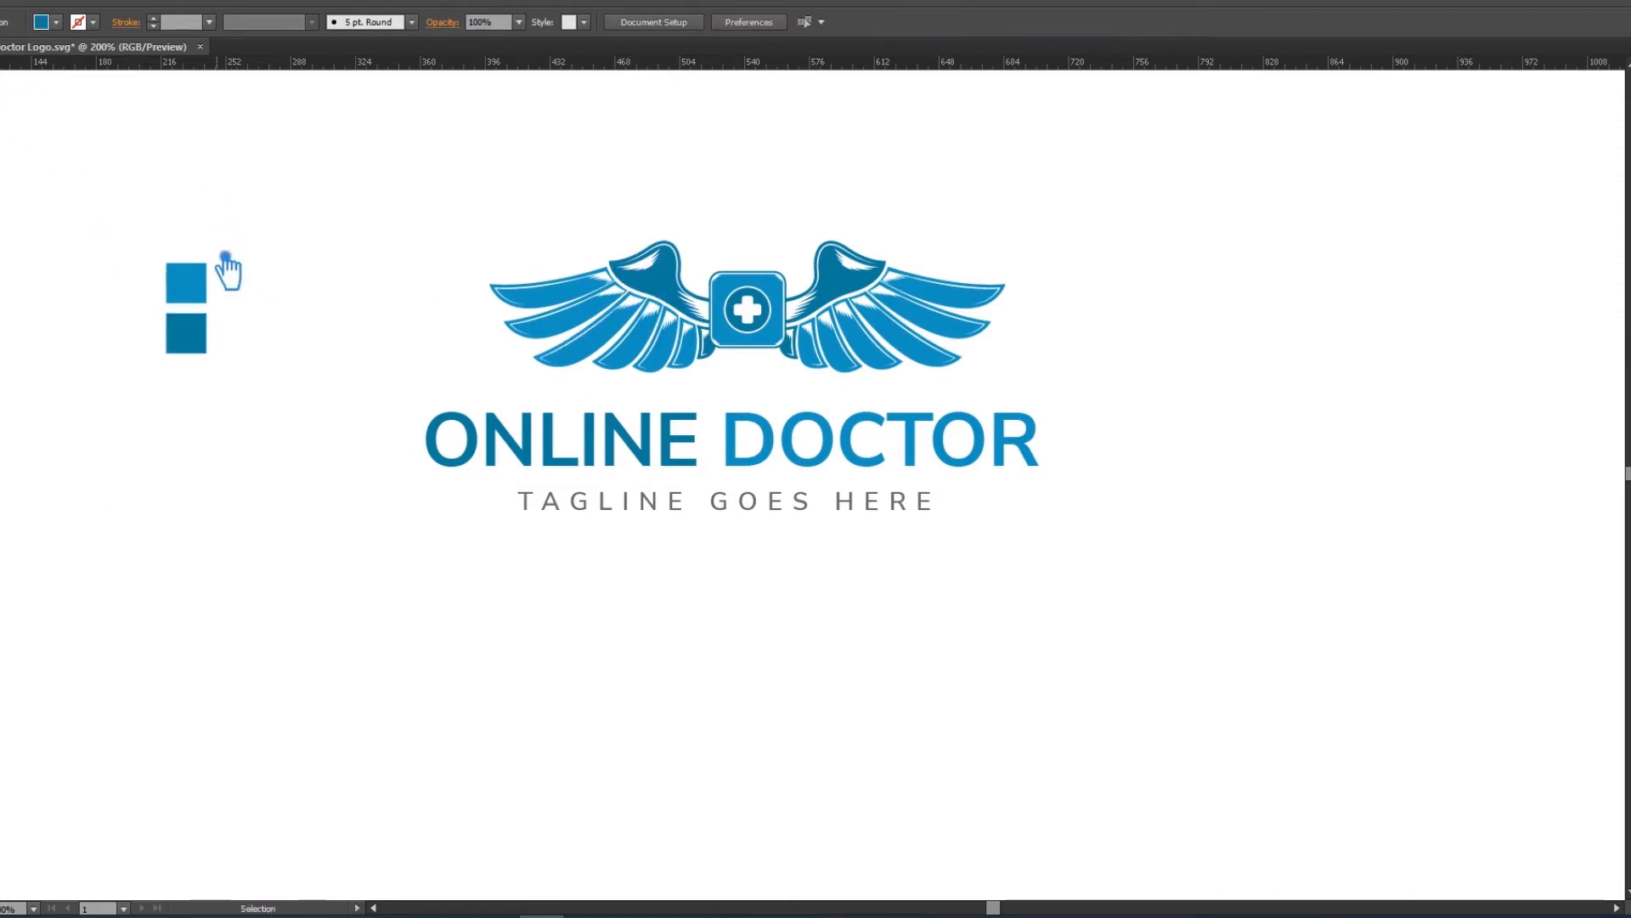
double_click(0, 587)
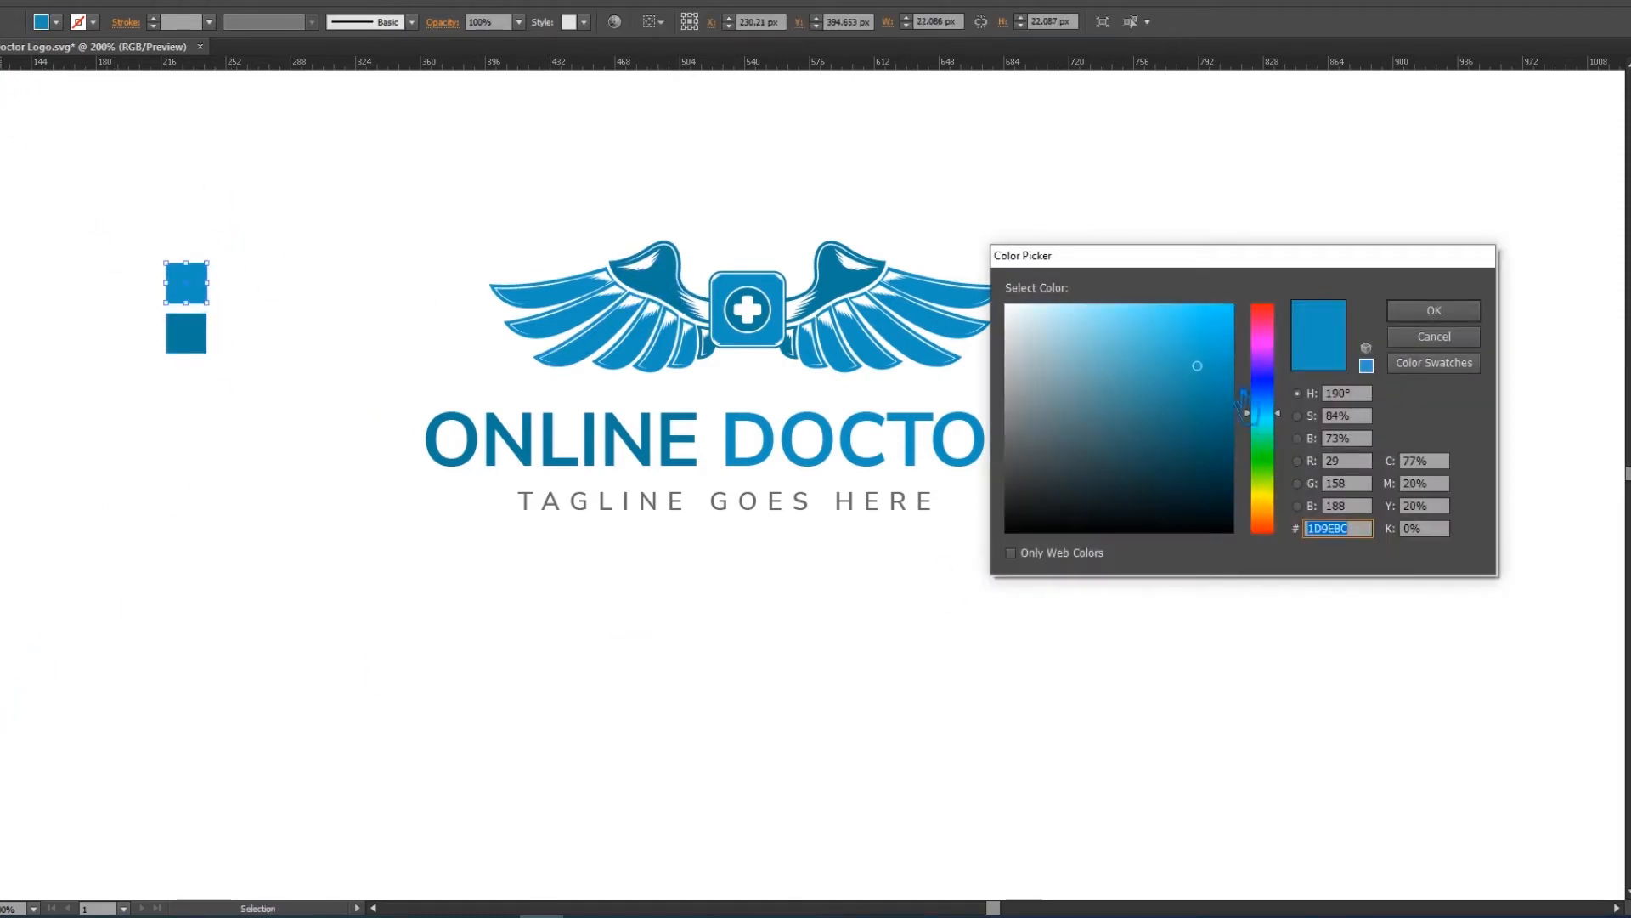
drag(1210, 371, 1205, 348)
click(1434, 310)
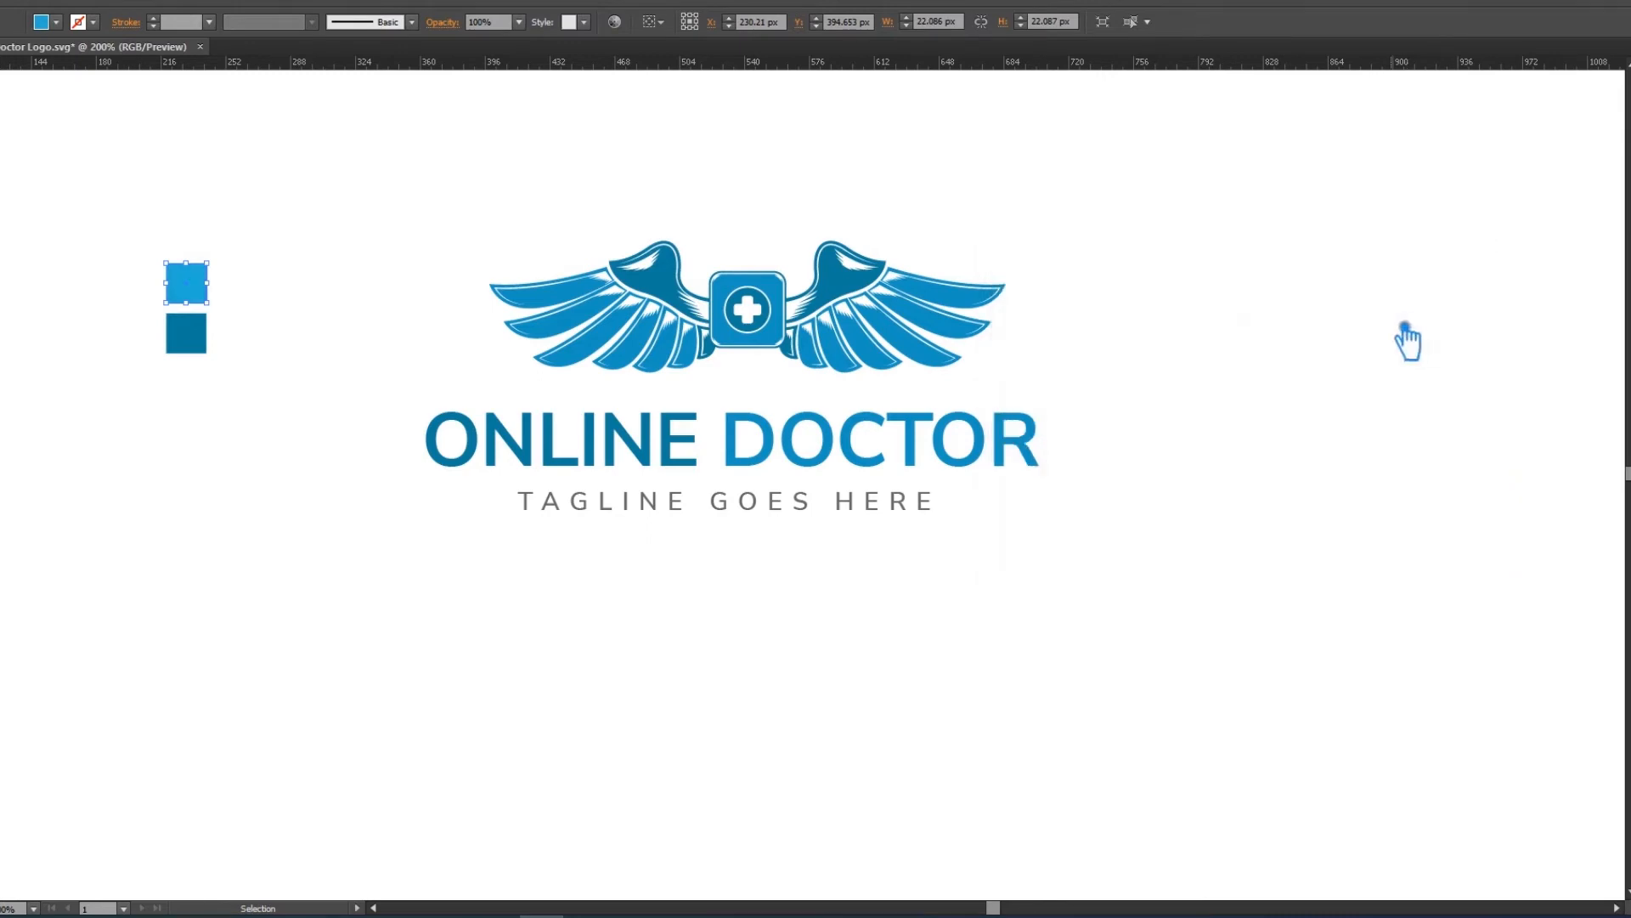
Step: Recolour the feathers, central square and word DOCTOR with the upper swatch's brighter blue, and delete both swatches
click(938, 328)
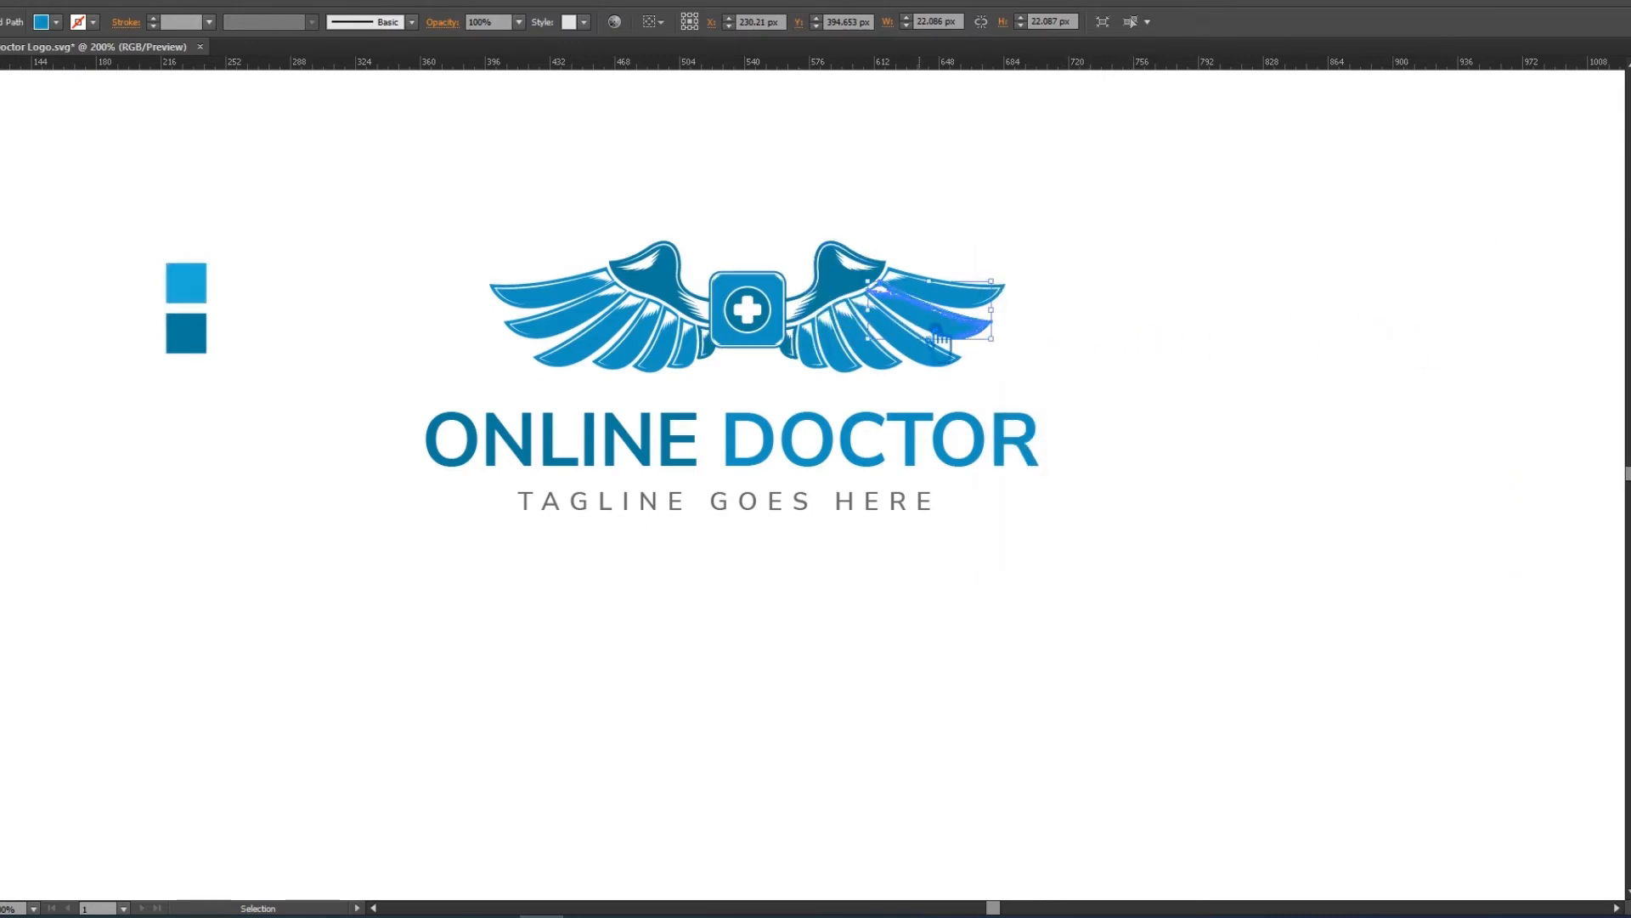
click(1139, 363)
drag(1135, 381, 441, 219)
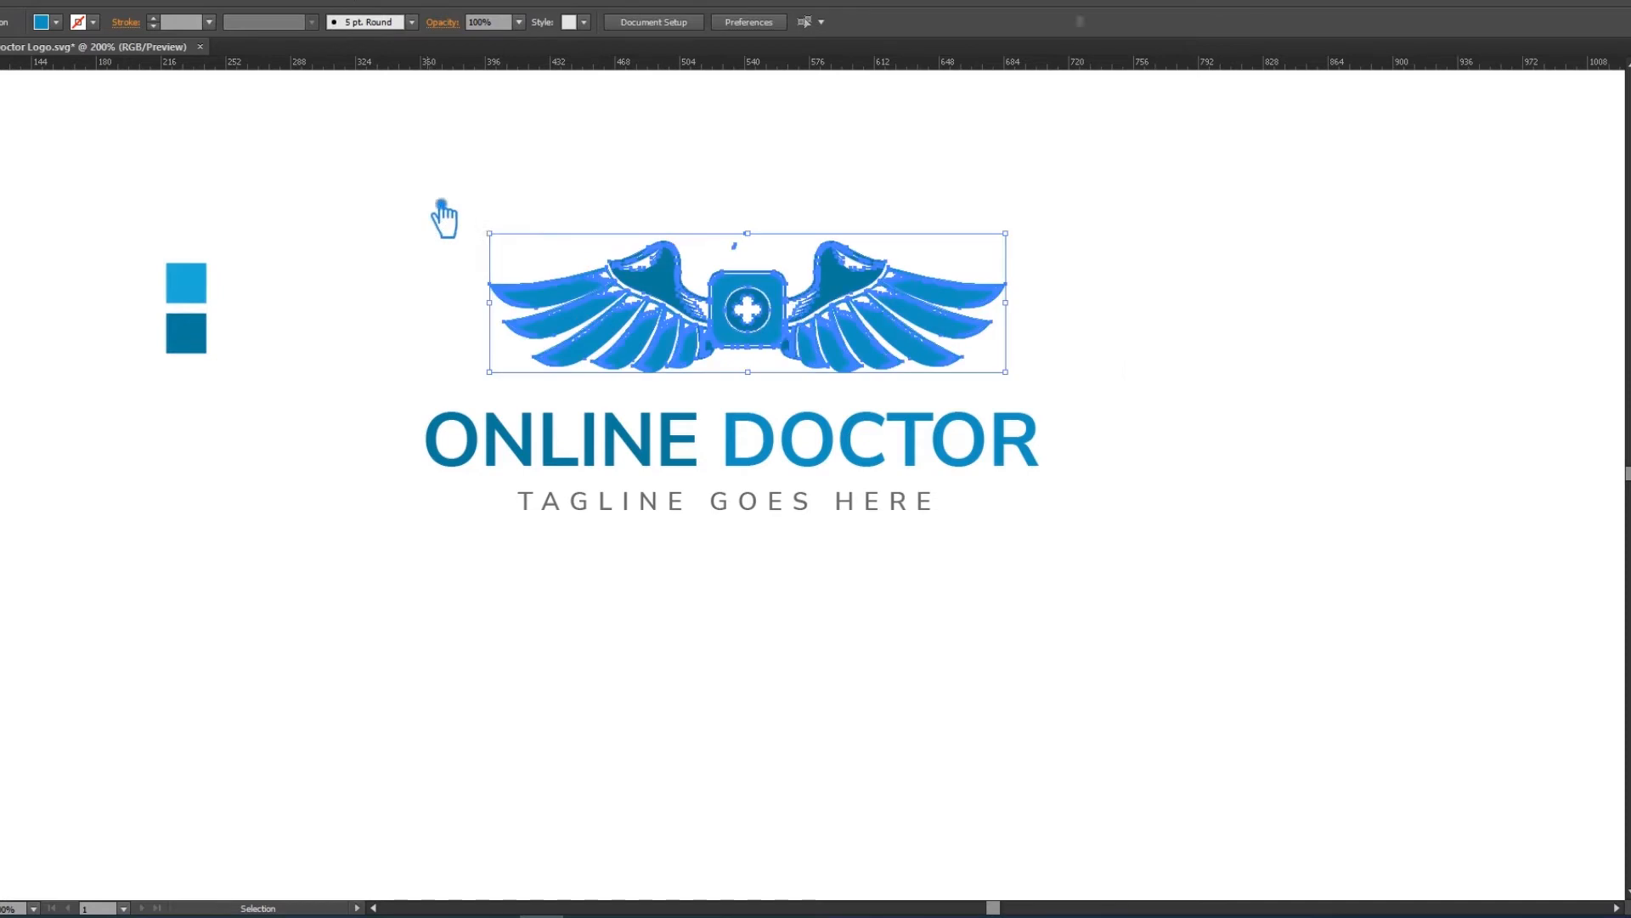
click(791, 193)
drag(1060, 379, 384, 185)
click(385, 185)
click(577, 295)
Step: Move the company name and tagline up about 42 px beneath the emblem and centre all logo parts horizontally
drag(838, 537, 838, 464)
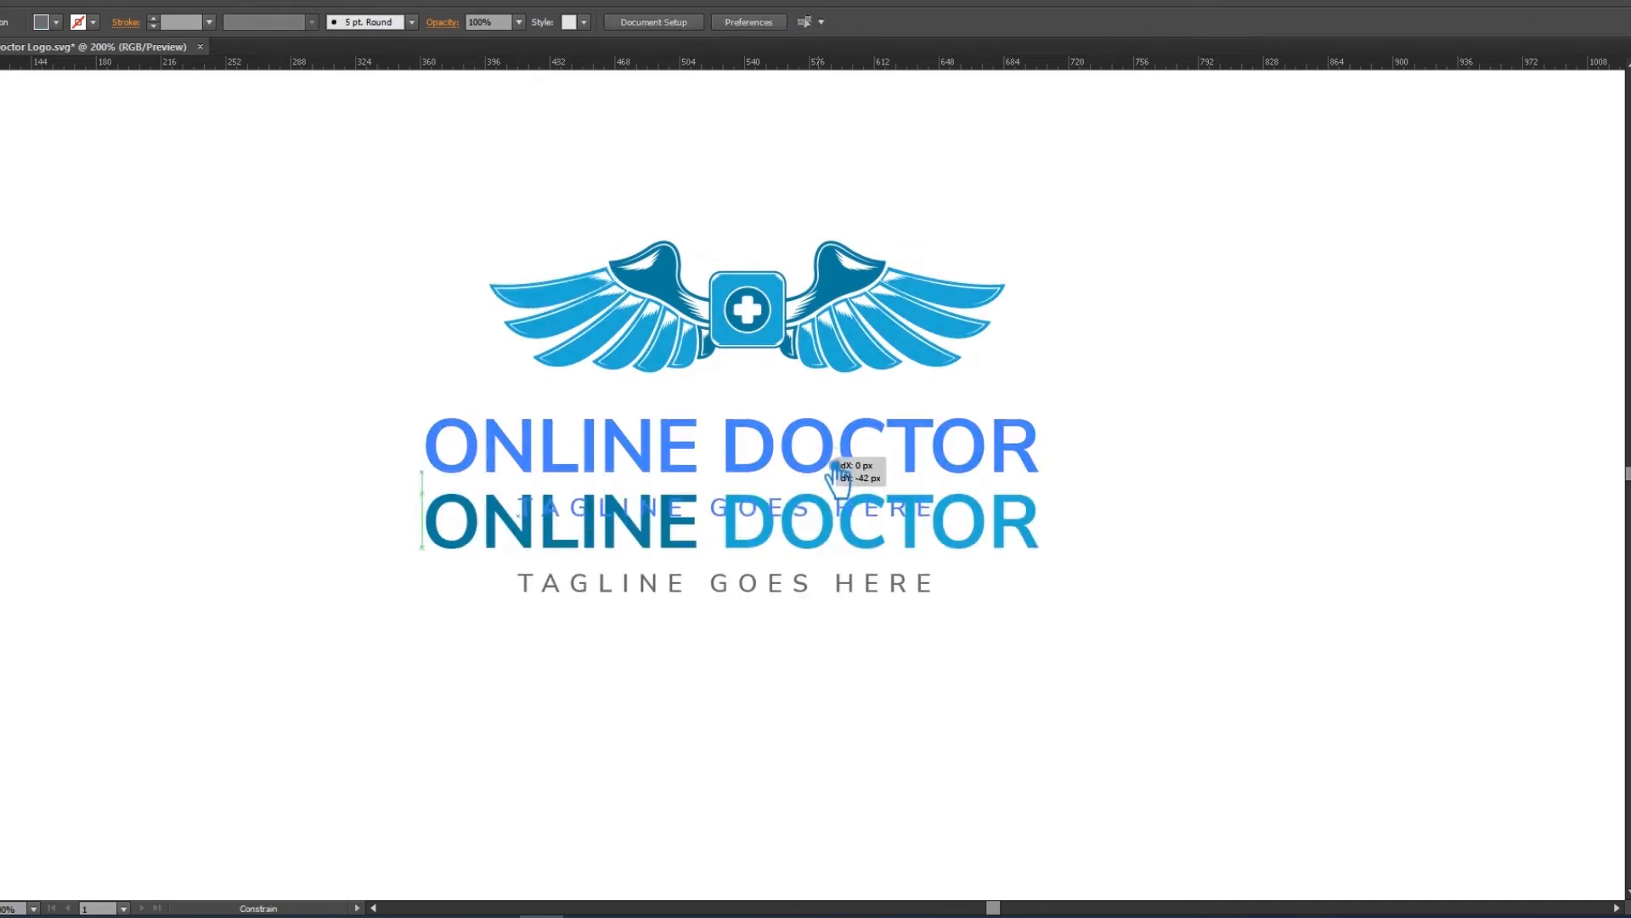
click(1153, 414)
drag(1097, 574, 257, 110)
click(545, 22)
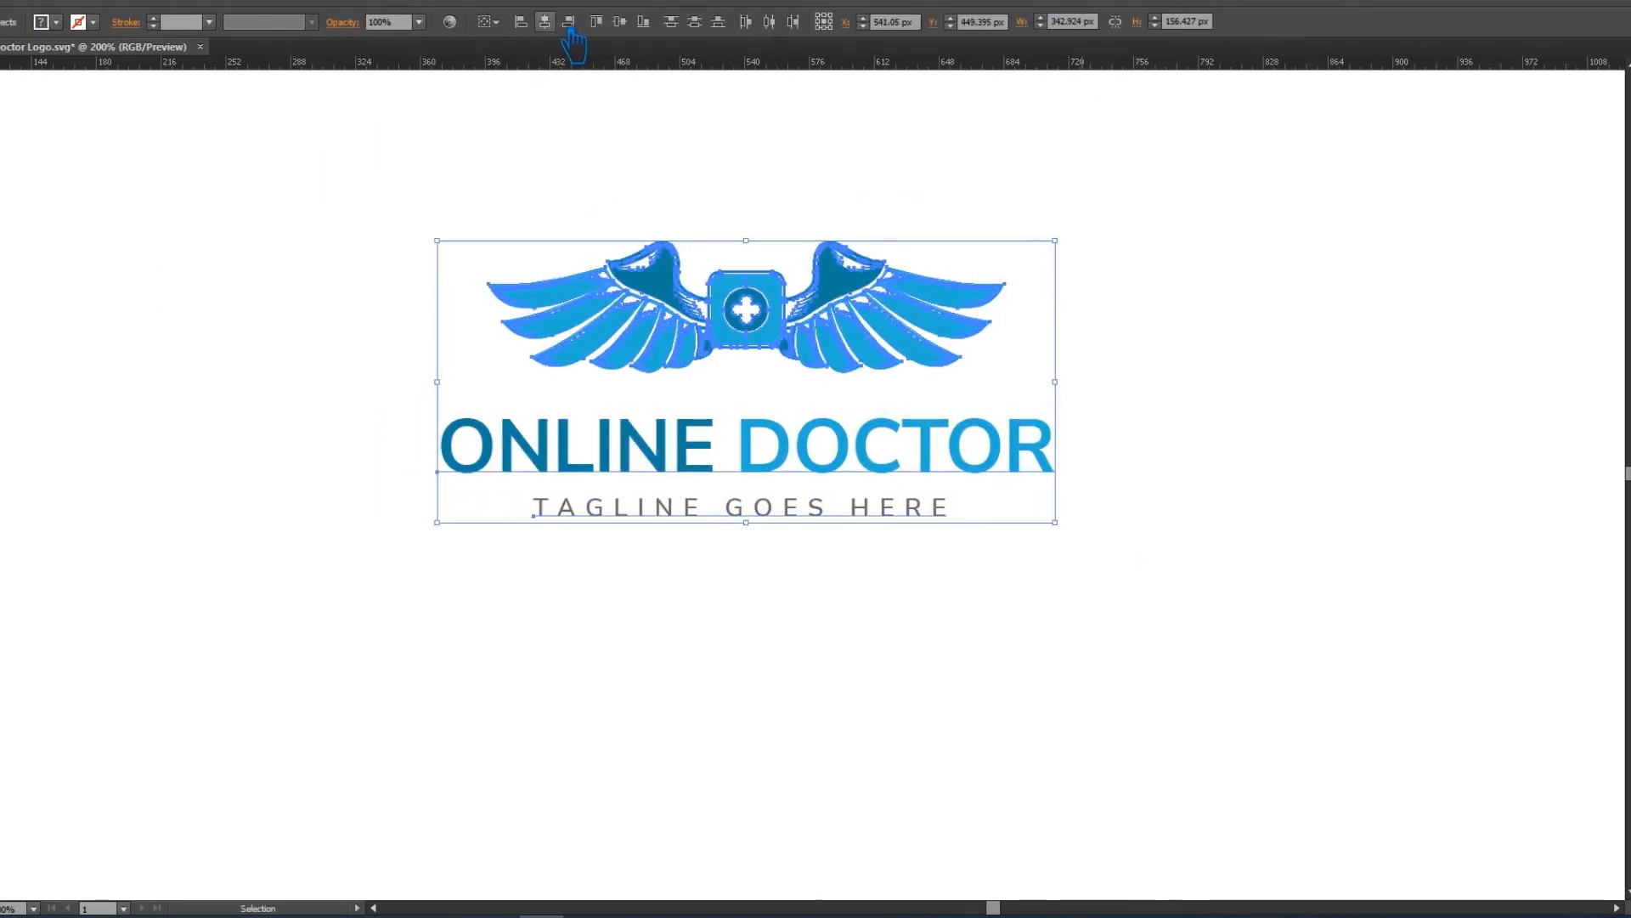
click(1343, 314)
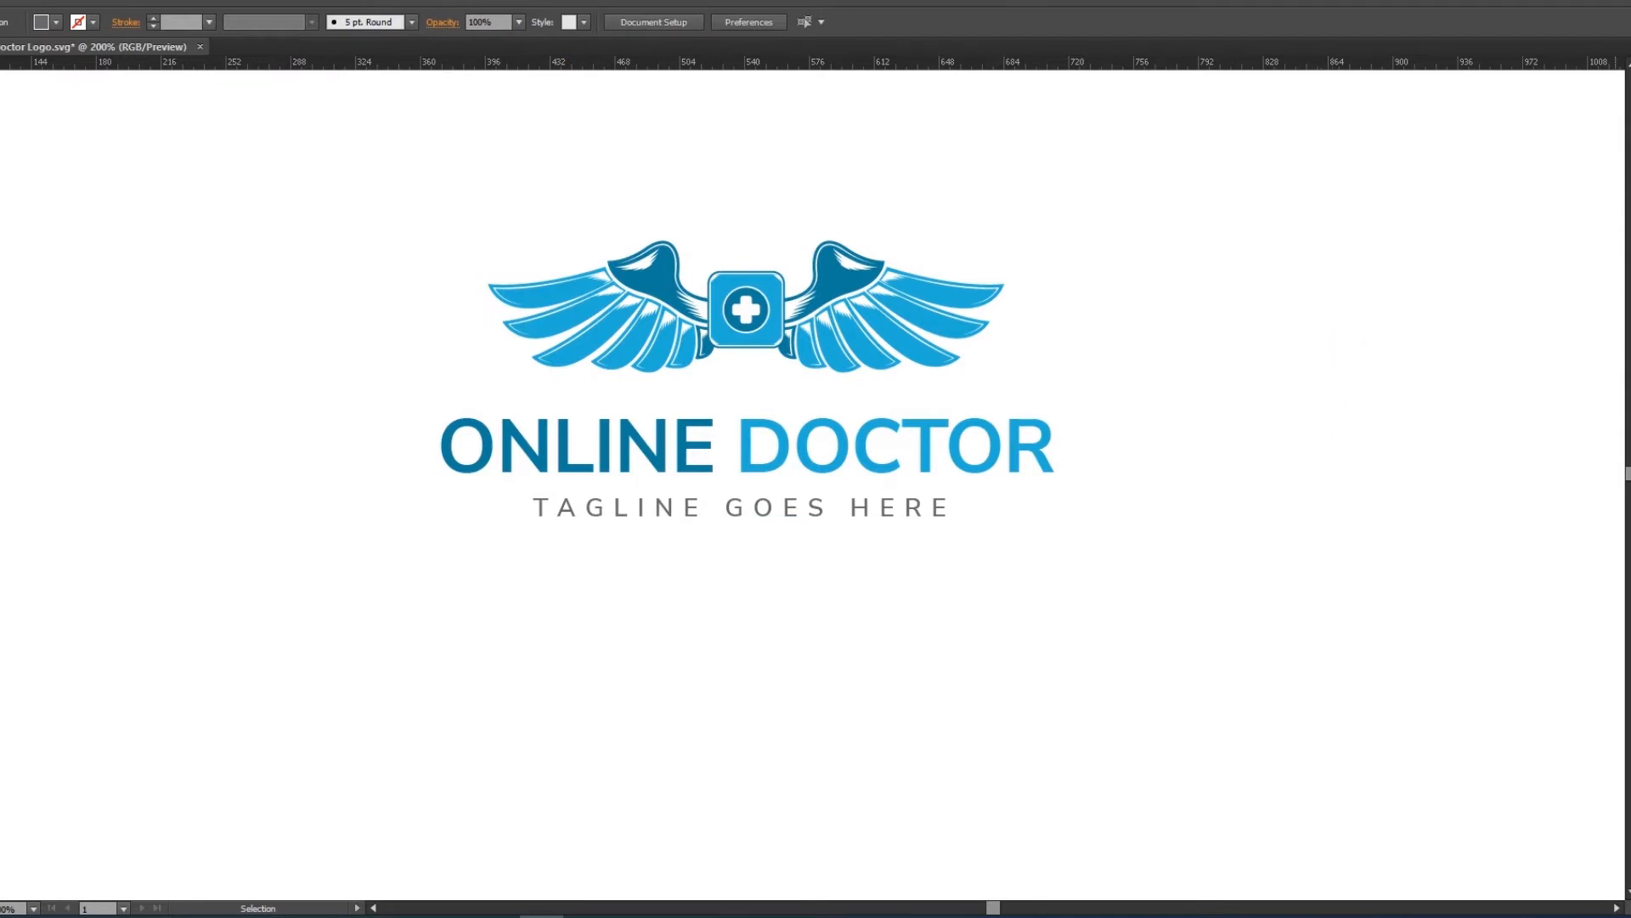
Step: Group the emblem, company name and tagline and move the logo about 237 px to the left
key(ctrl+minus)
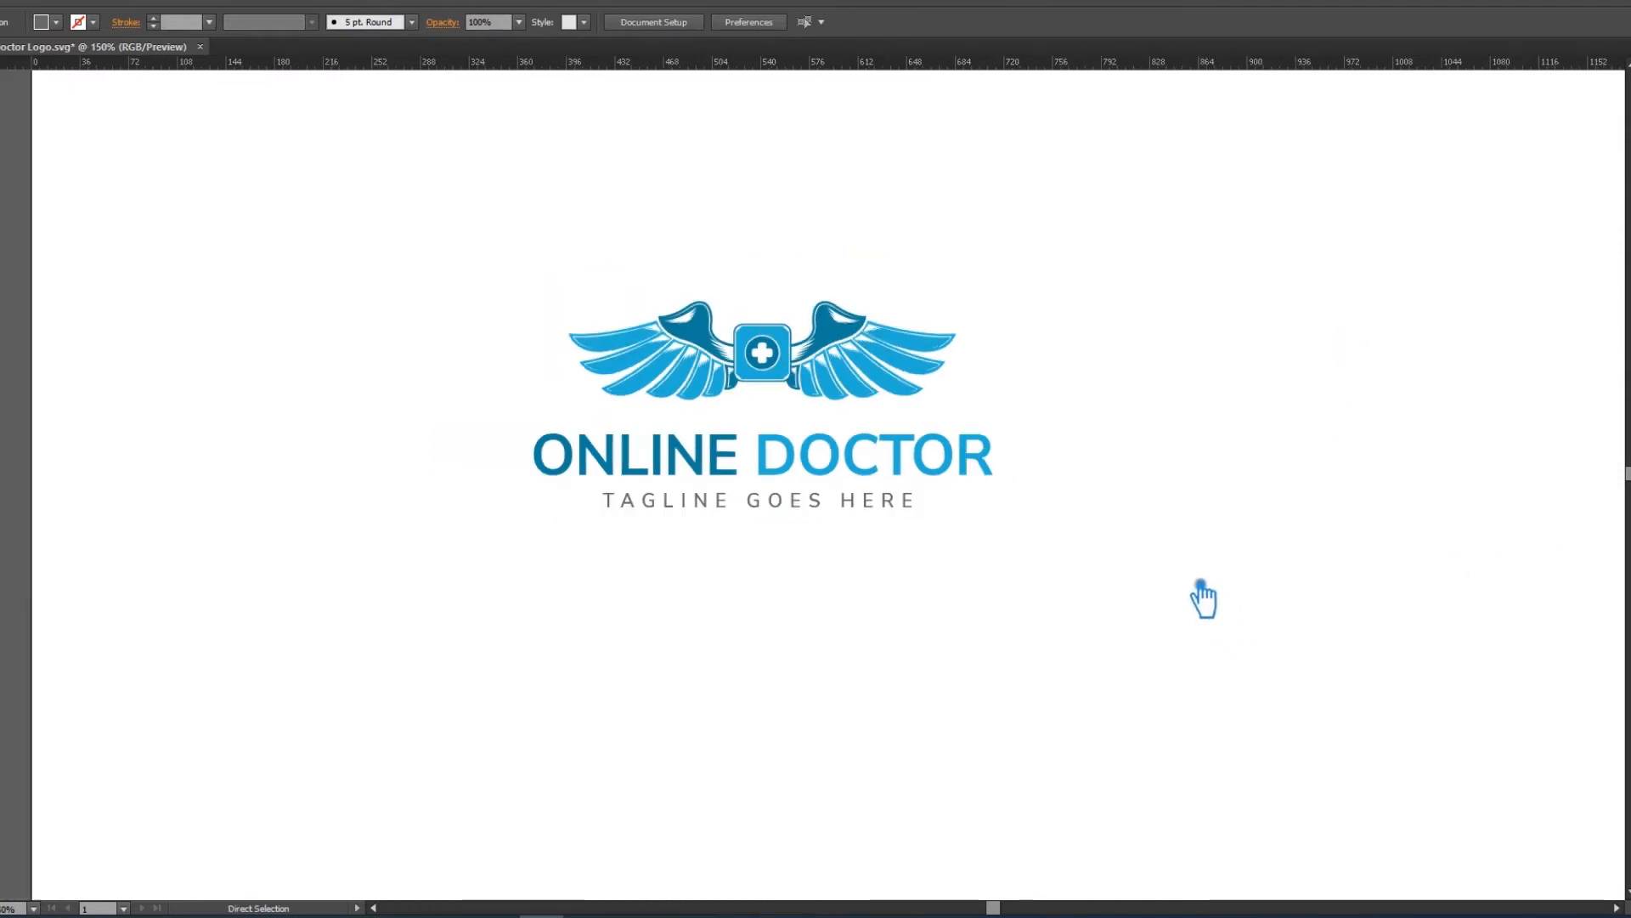
drag(1164, 554, 388, 210)
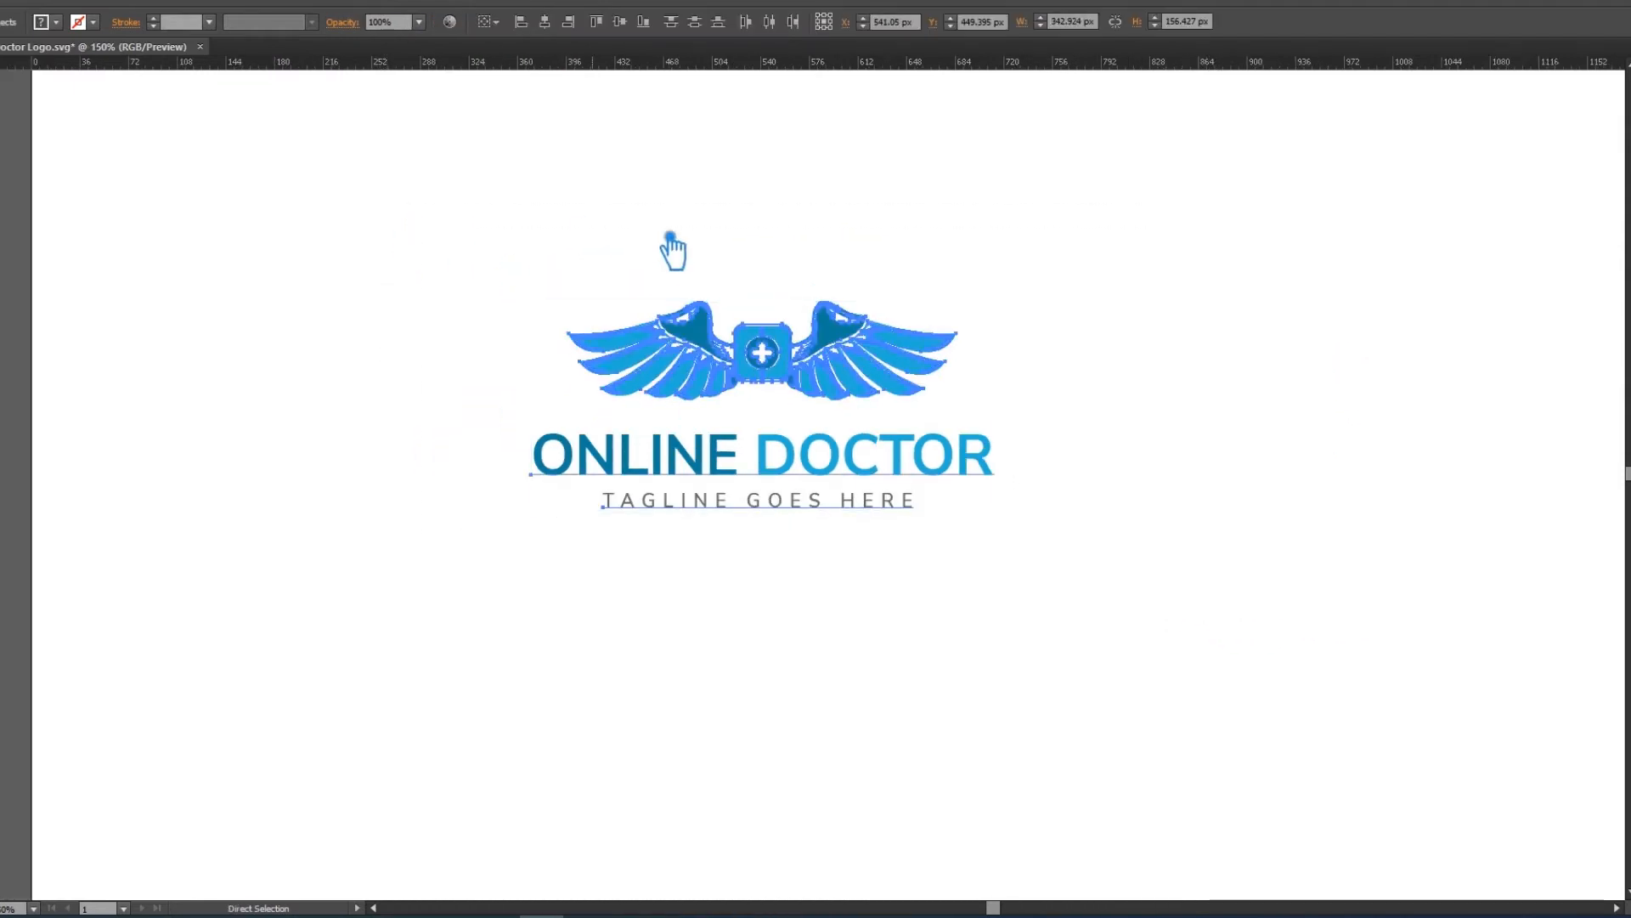
key(ctrl+g)
key(ctrl+shift+a)
drag(825, 318, 523, 319)
key(a)
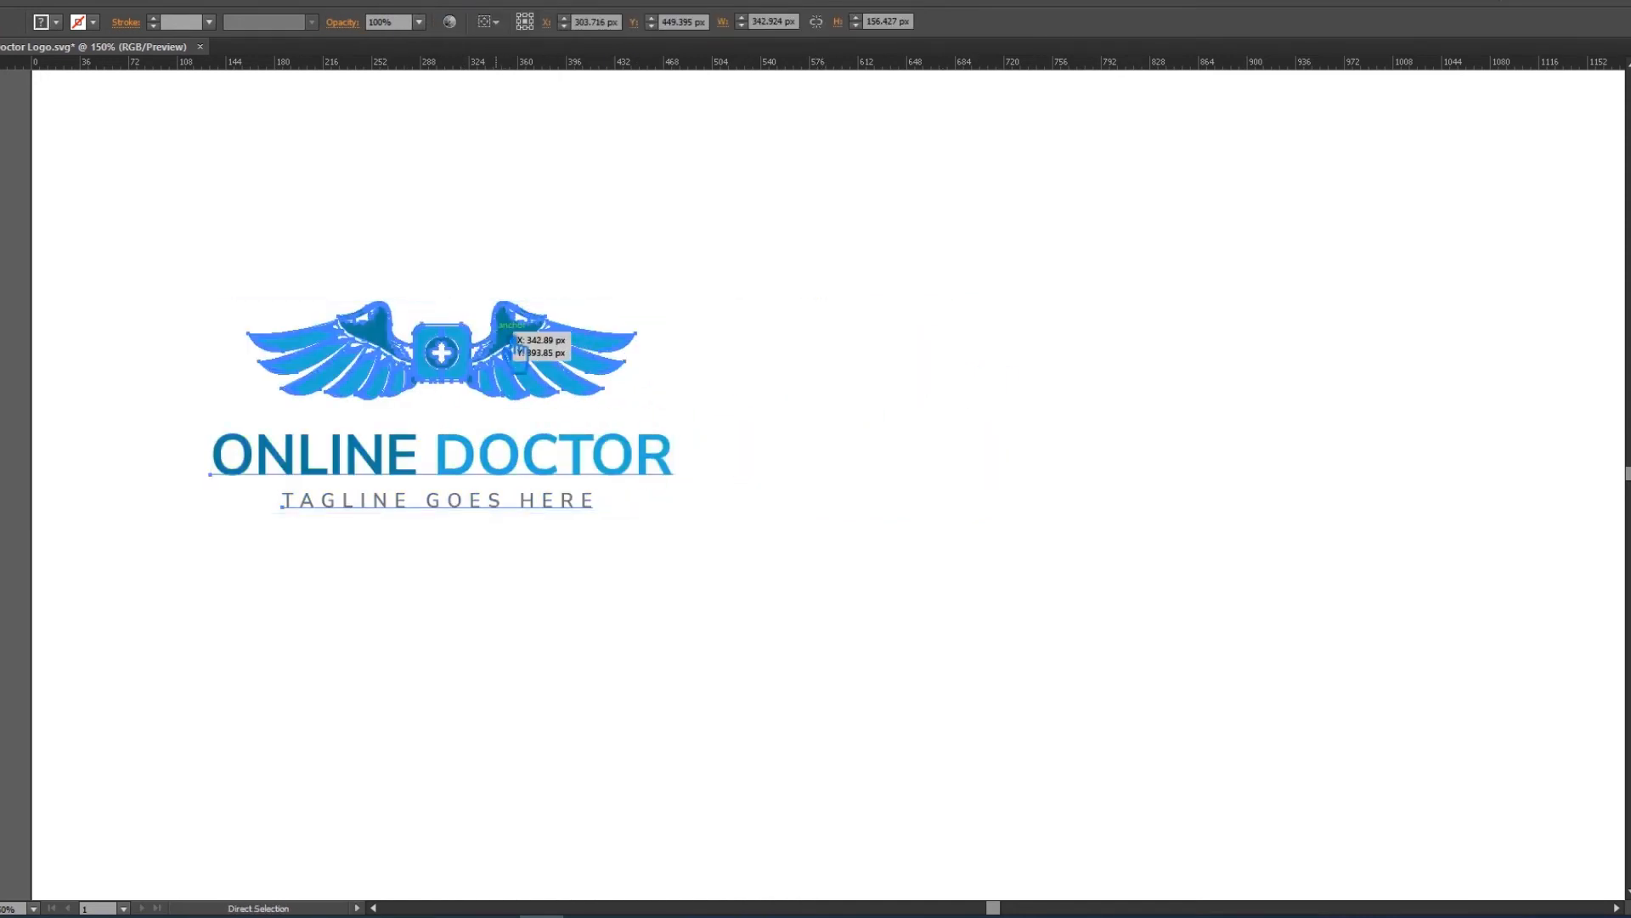
Step: Duplicate the whole logo about 369 px to the right of the original
click(722, 346)
drag(546, 357, 1028, 391)
click(1096, 622)
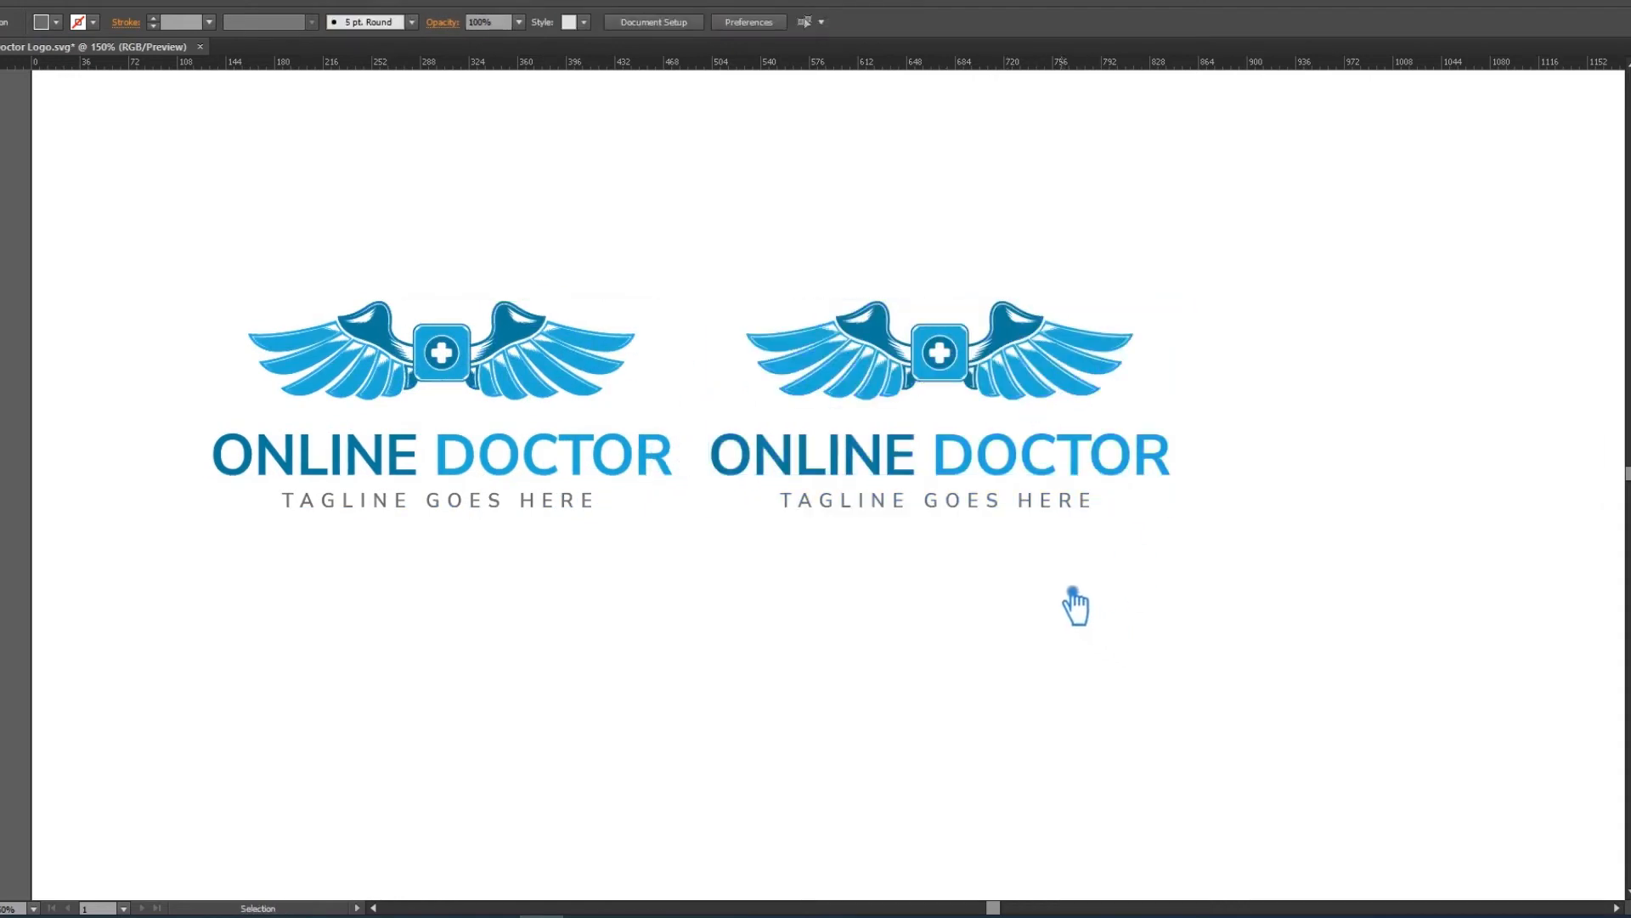
key(ctrl+z)
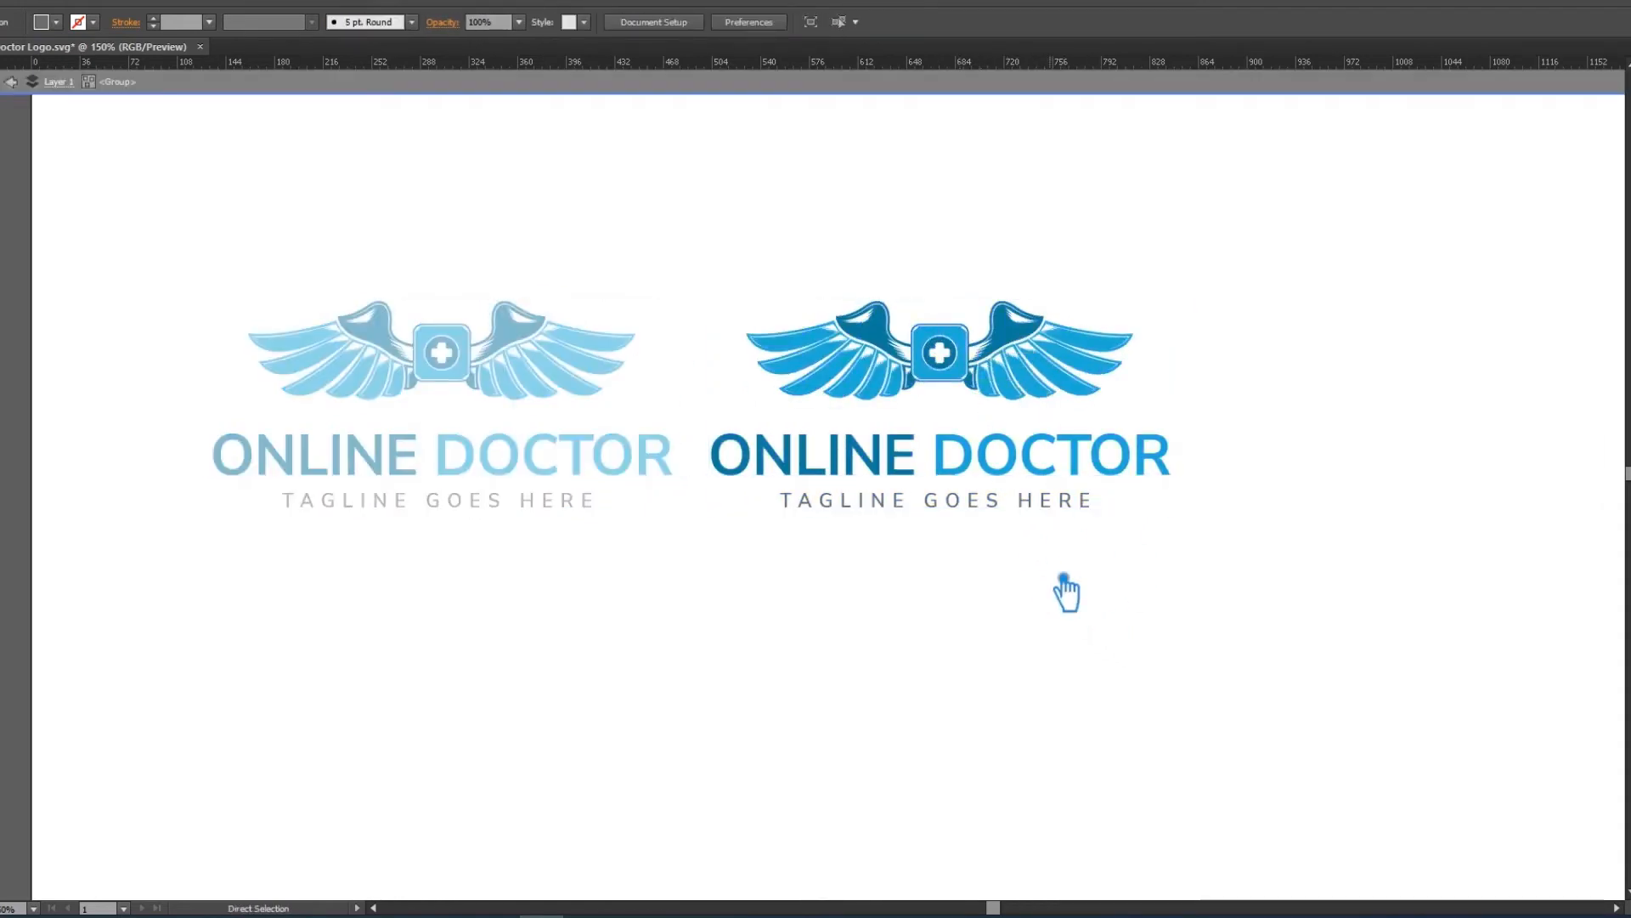
key(ctrl+z)
key(ctrl+shift+z)
click(1038, 608)
Step: Ungroup the right-hand copy of the logo
click(1012, 451)
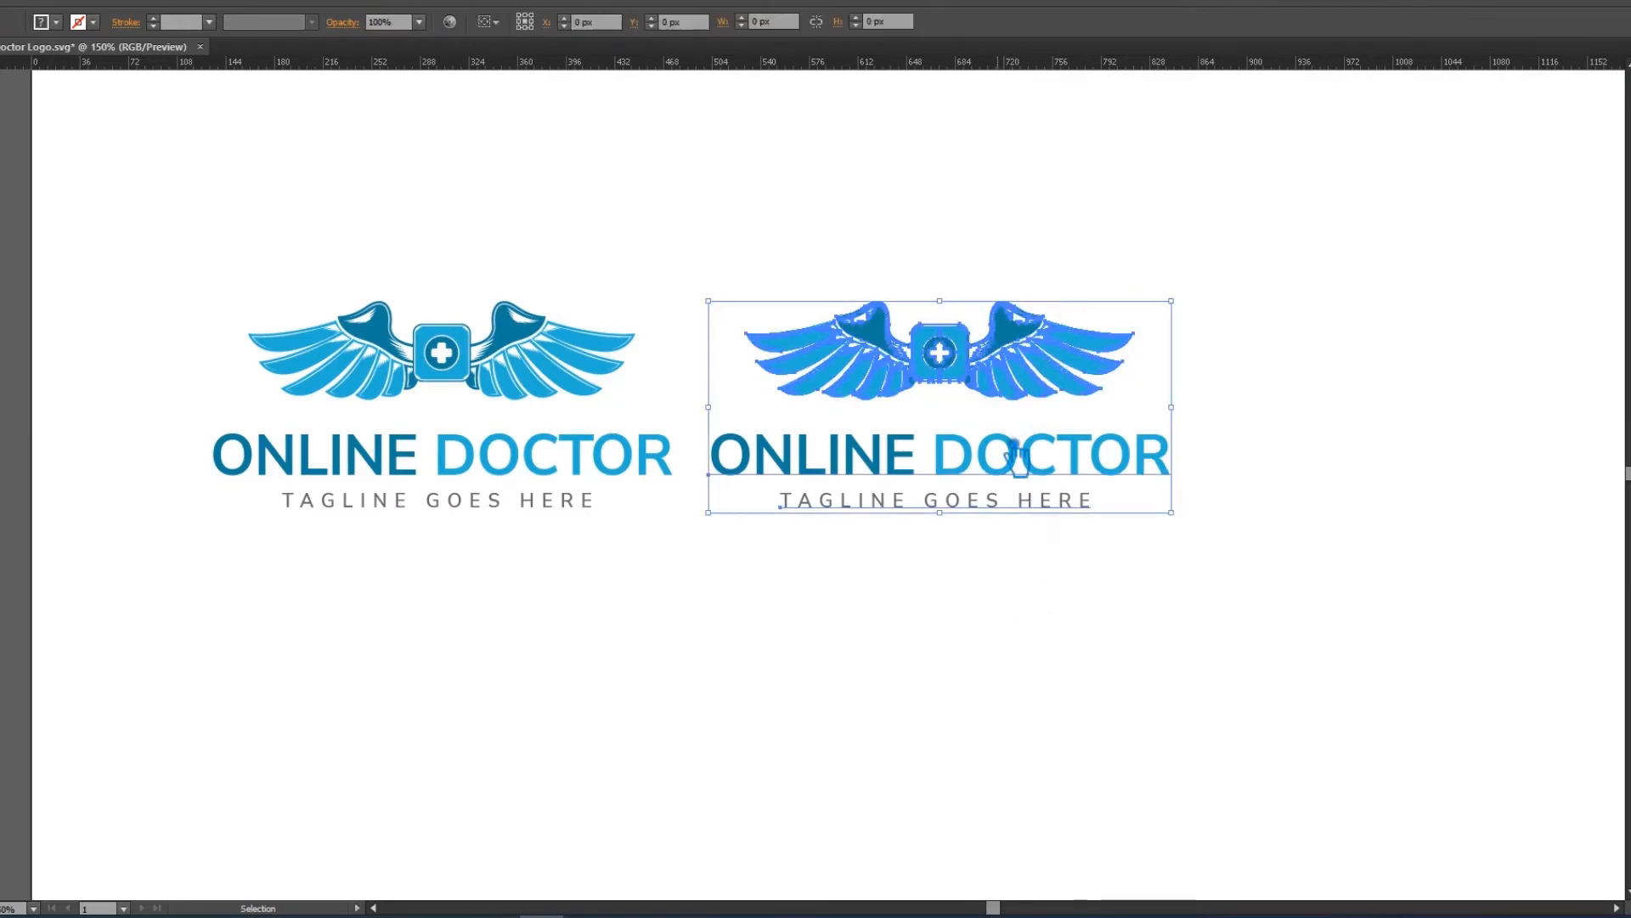
right_click(1001, 437)
click(1050, 540)
click(998, 619)
Step: Recolour the wing feathers and central square of the logo copy with a bright orange
click(1071, 357)
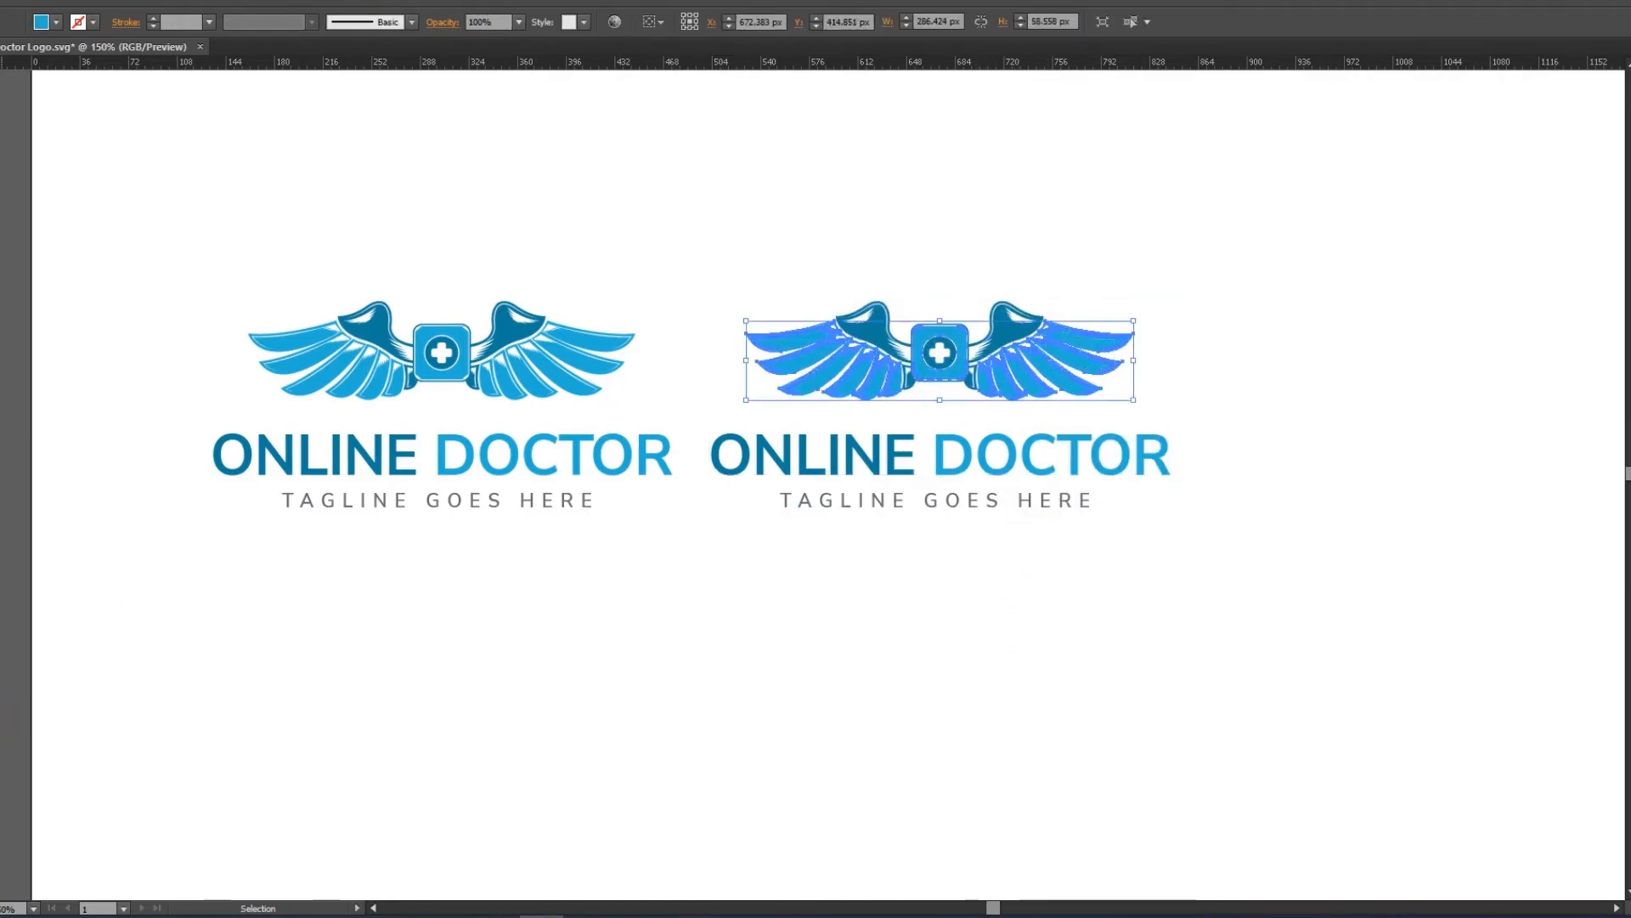
double_click(2, 552)
drag(1280, 530, 1278, 517)
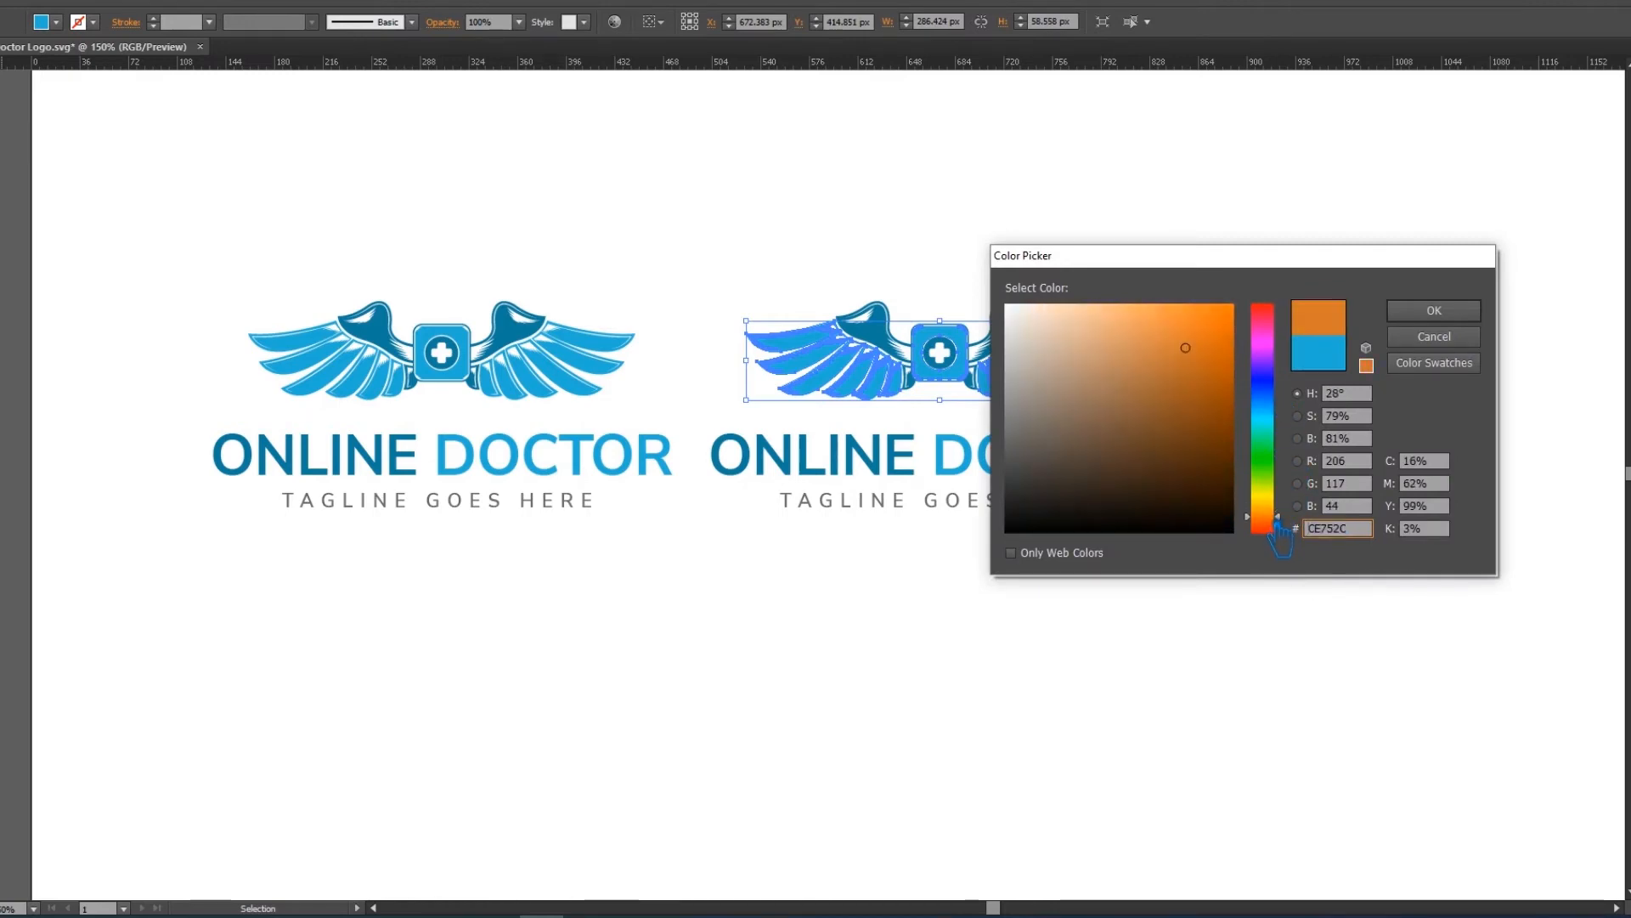
mouse_move(1208, 369)
mouse_down()
mouse_move(1177, 382)
mouse_move(1204, 358)
mouse_move(1181, 365)
mouse_up()
click(1455, 311)
click(1294, 321)
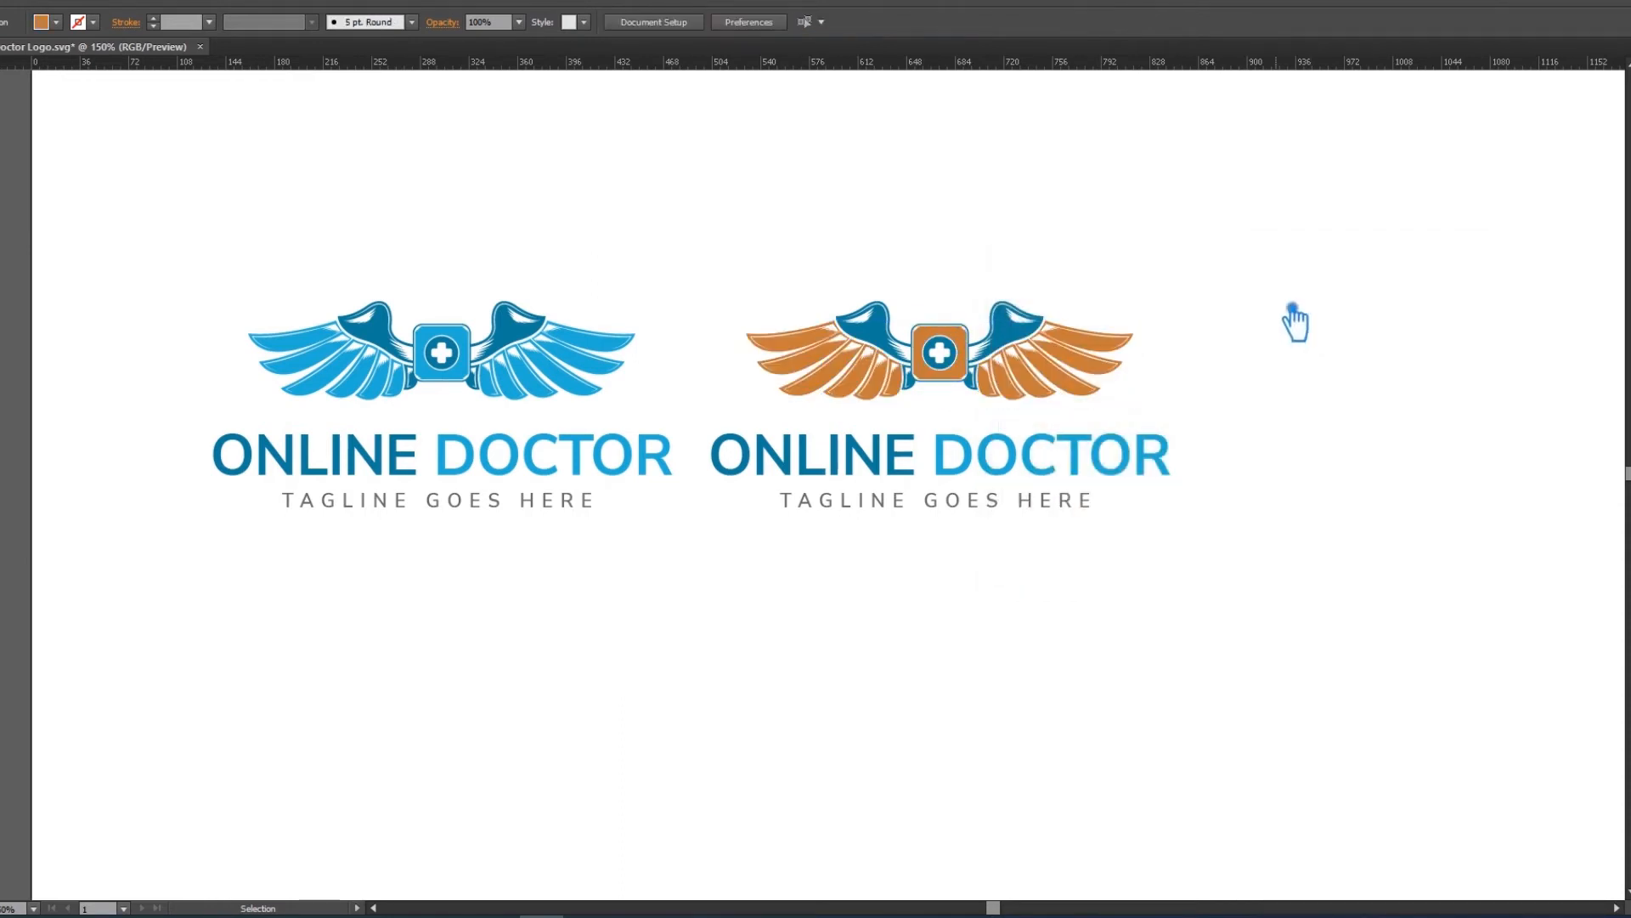
click(1040, 414)
double_click(25, 714)
mouse_move(1184, 336)
mouse_down()
mouse_move(1183, 354)
mouse_move(1181, 328)
mouse_up()
click(1434, 311)
click(1362, 327)
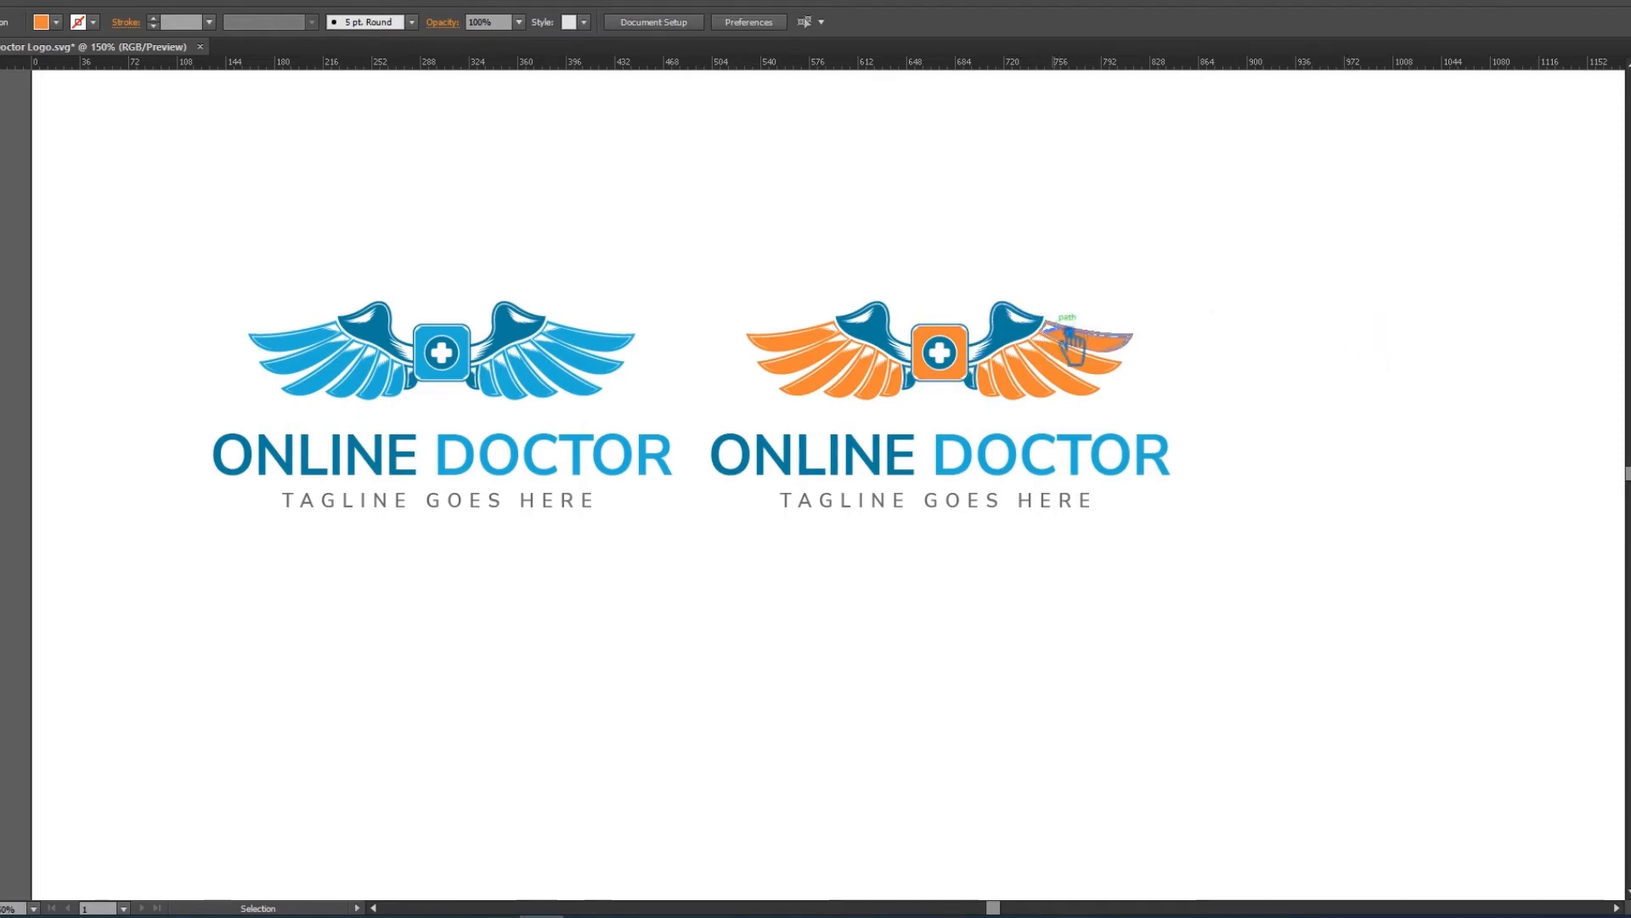
Step: Lighten the copy's feathers and square to a pale orange, and set its wing shoulders and badge circle to D37753
key(ctrl+plus)
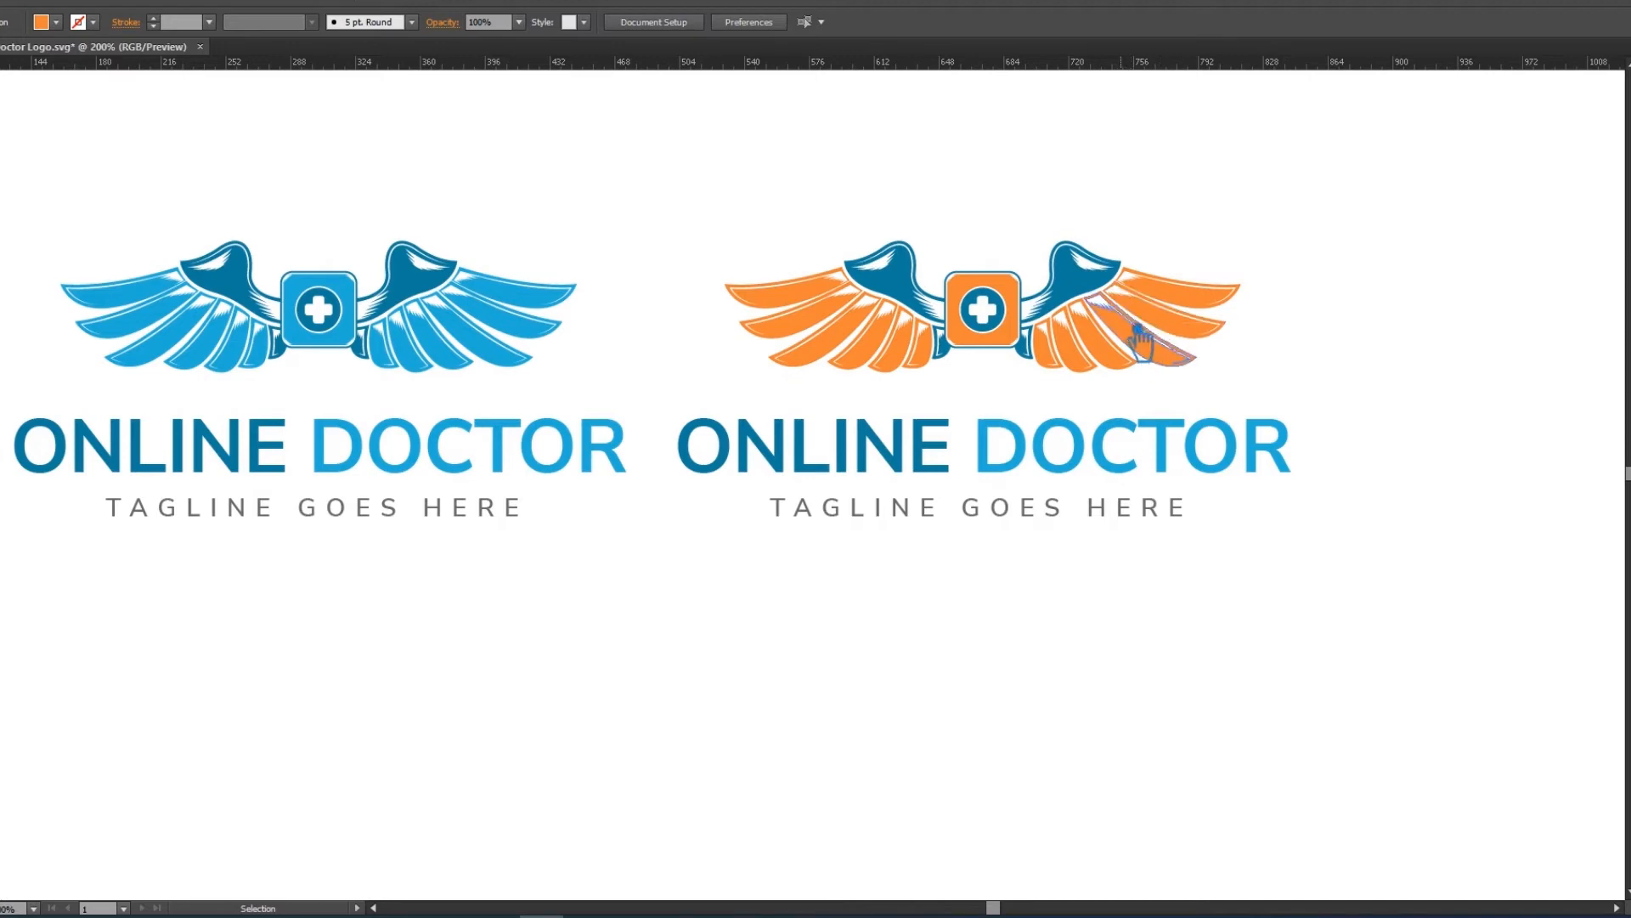
click(1183, 353)
click(1163, 345)
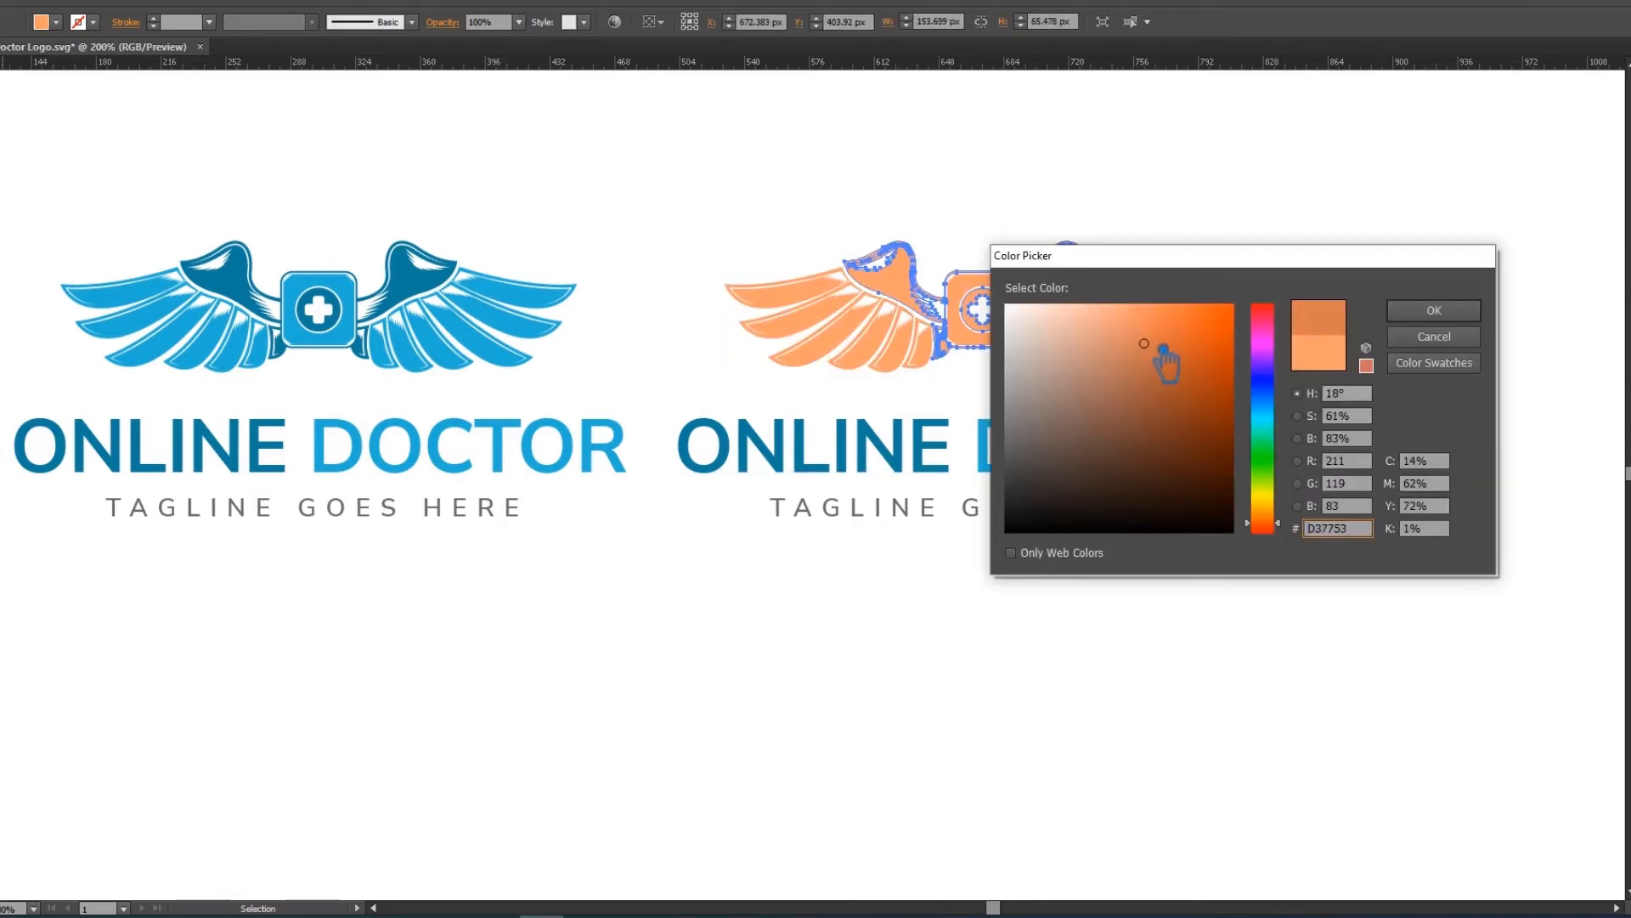
click(1433, 311)
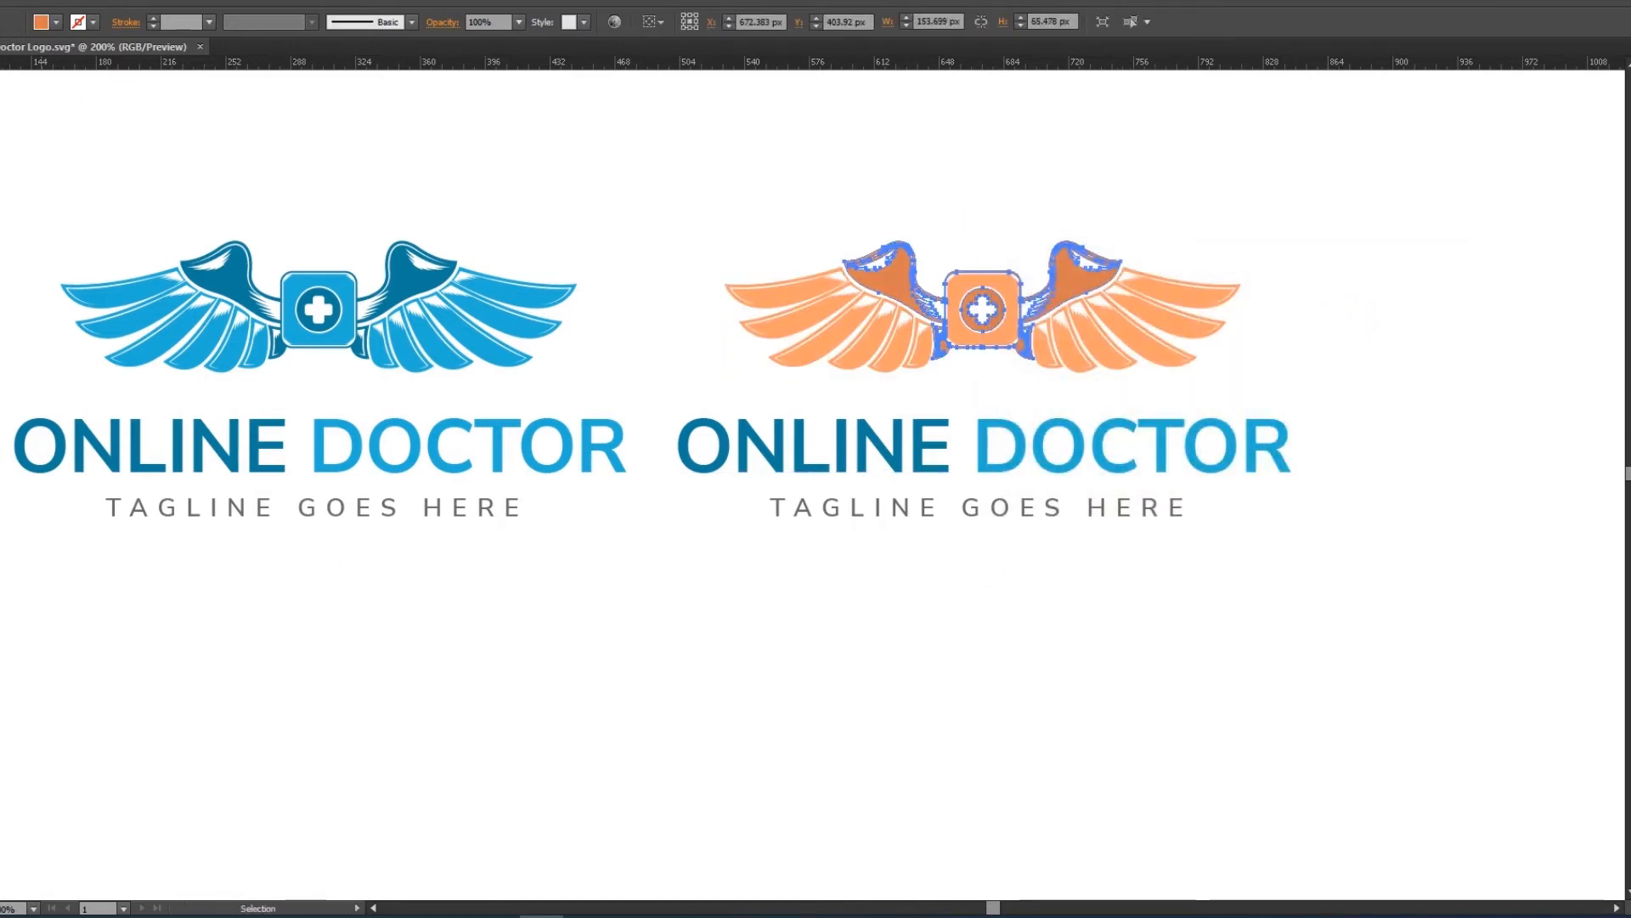
click(314, 110)
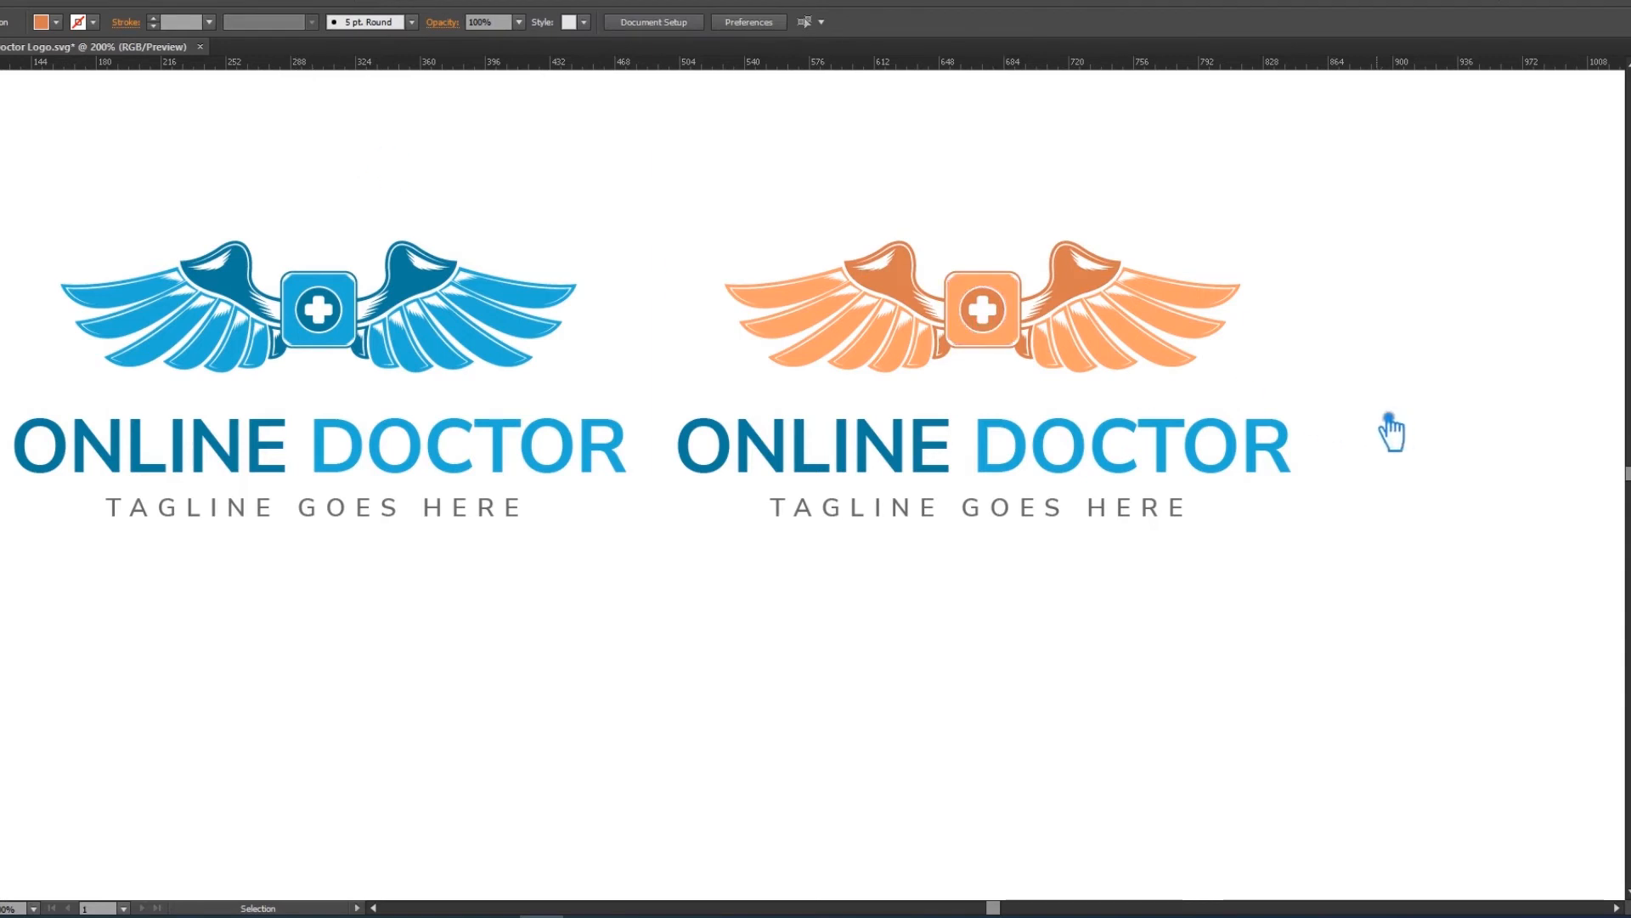
Step: Recolour the copy's company name and tagline with the darker orange sampled from its wing shoulder
click(1165, 461)
key(i)
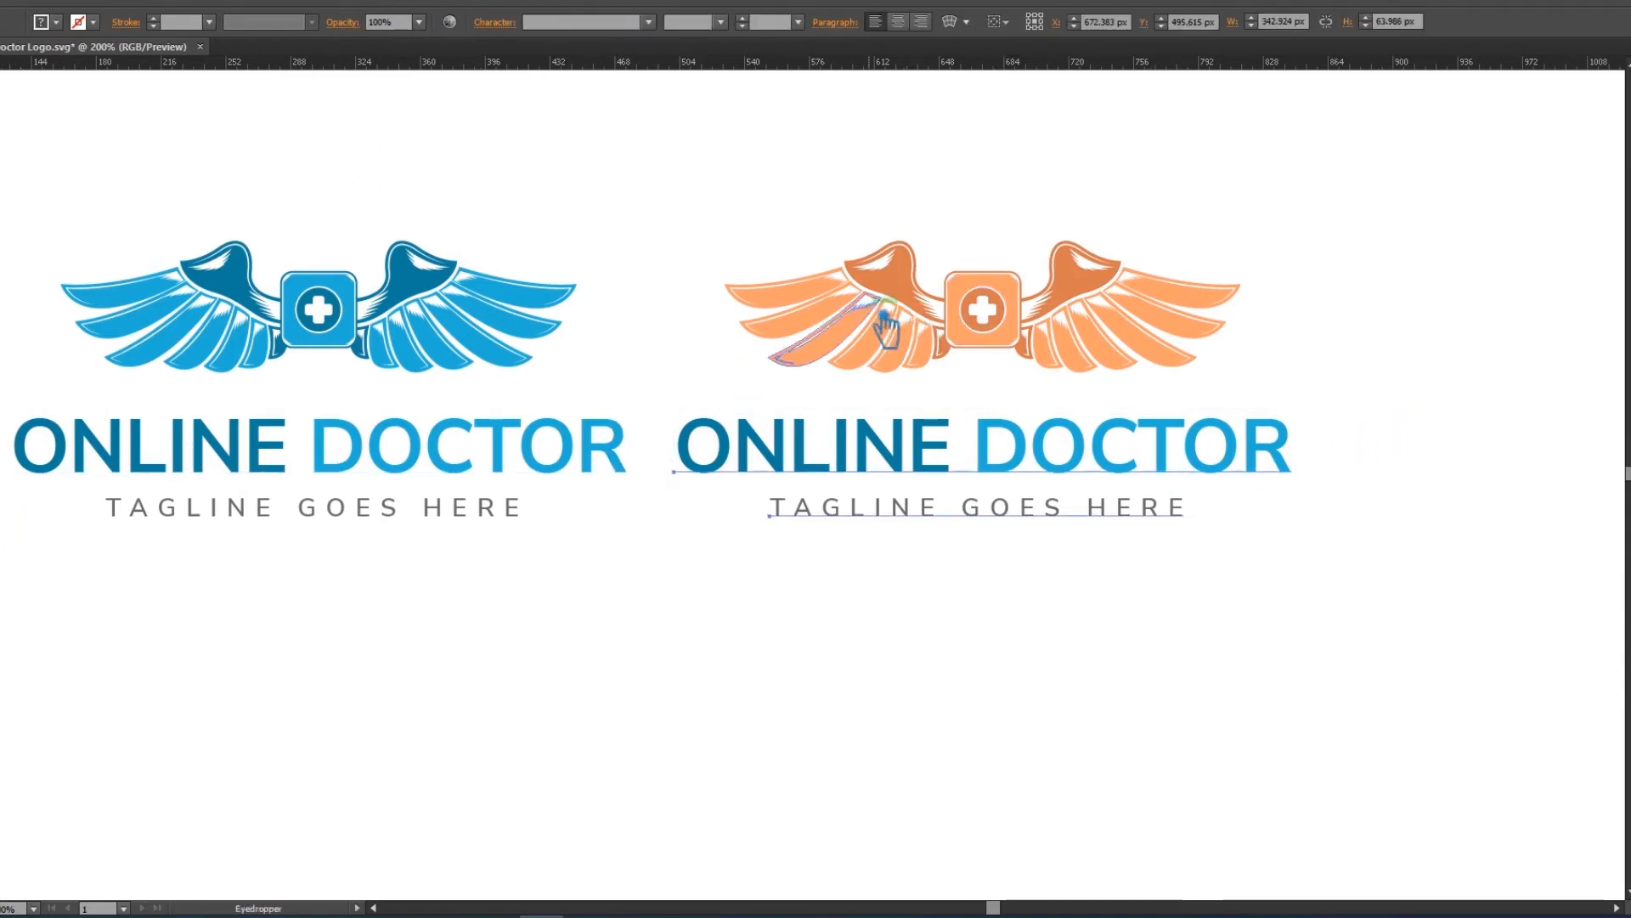
click(880, 272)
Step: Select the whole text of the copy's tagline for editing
key(t)
click(1187, 509)
key(ctrl+z)
click(1207, 510)
drag(1198, 515, 692, 484)
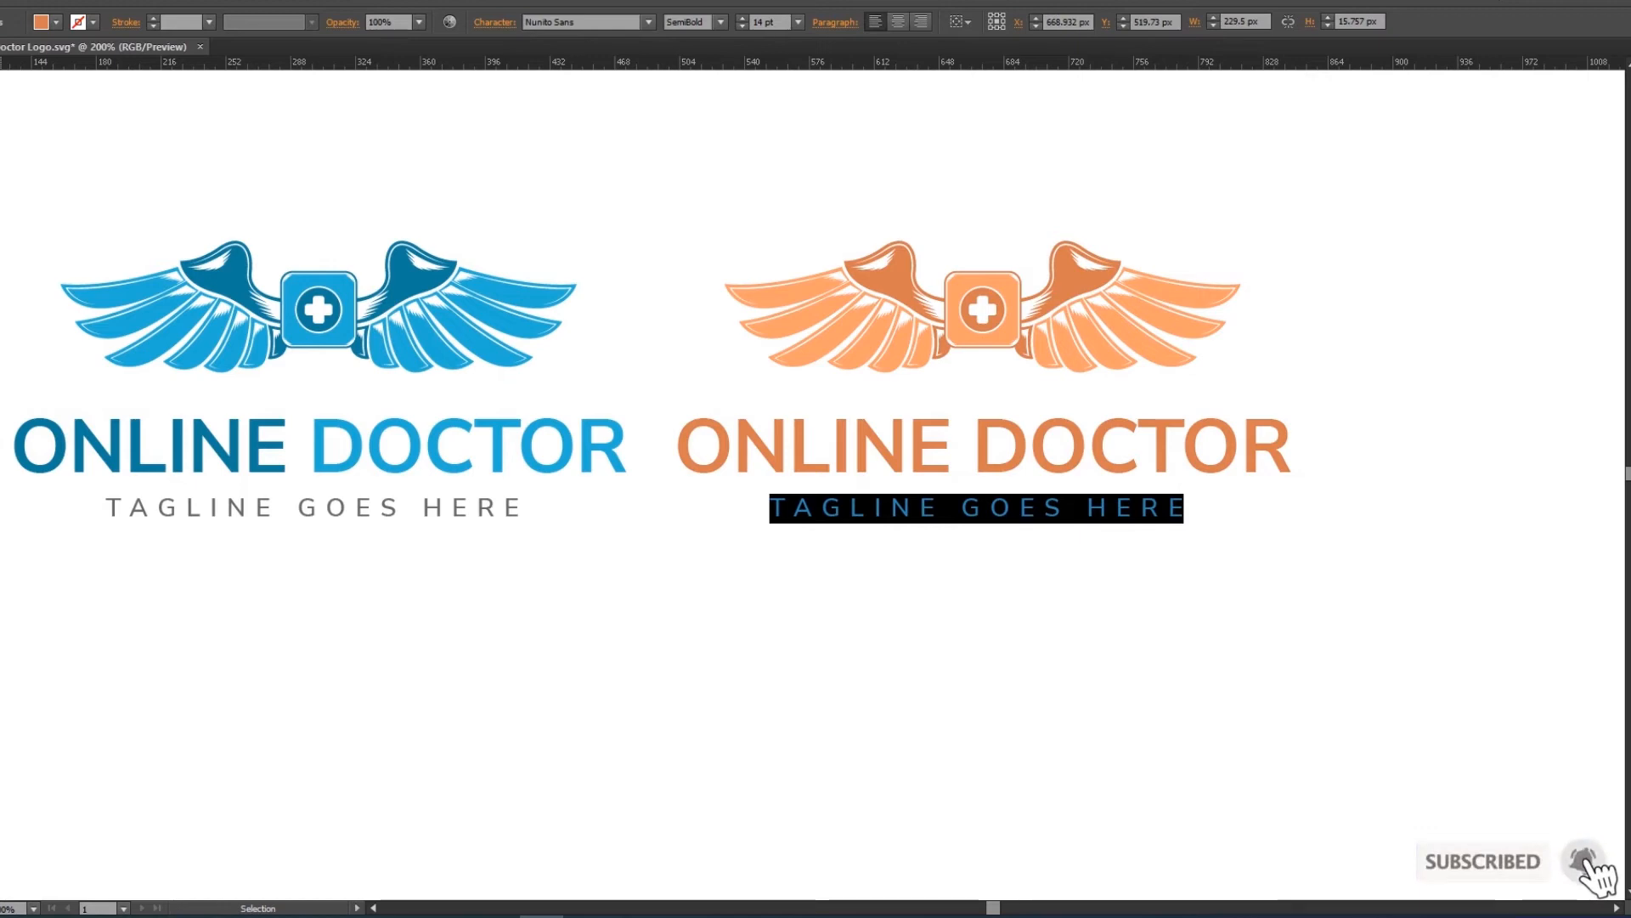
double_click(0, 719)
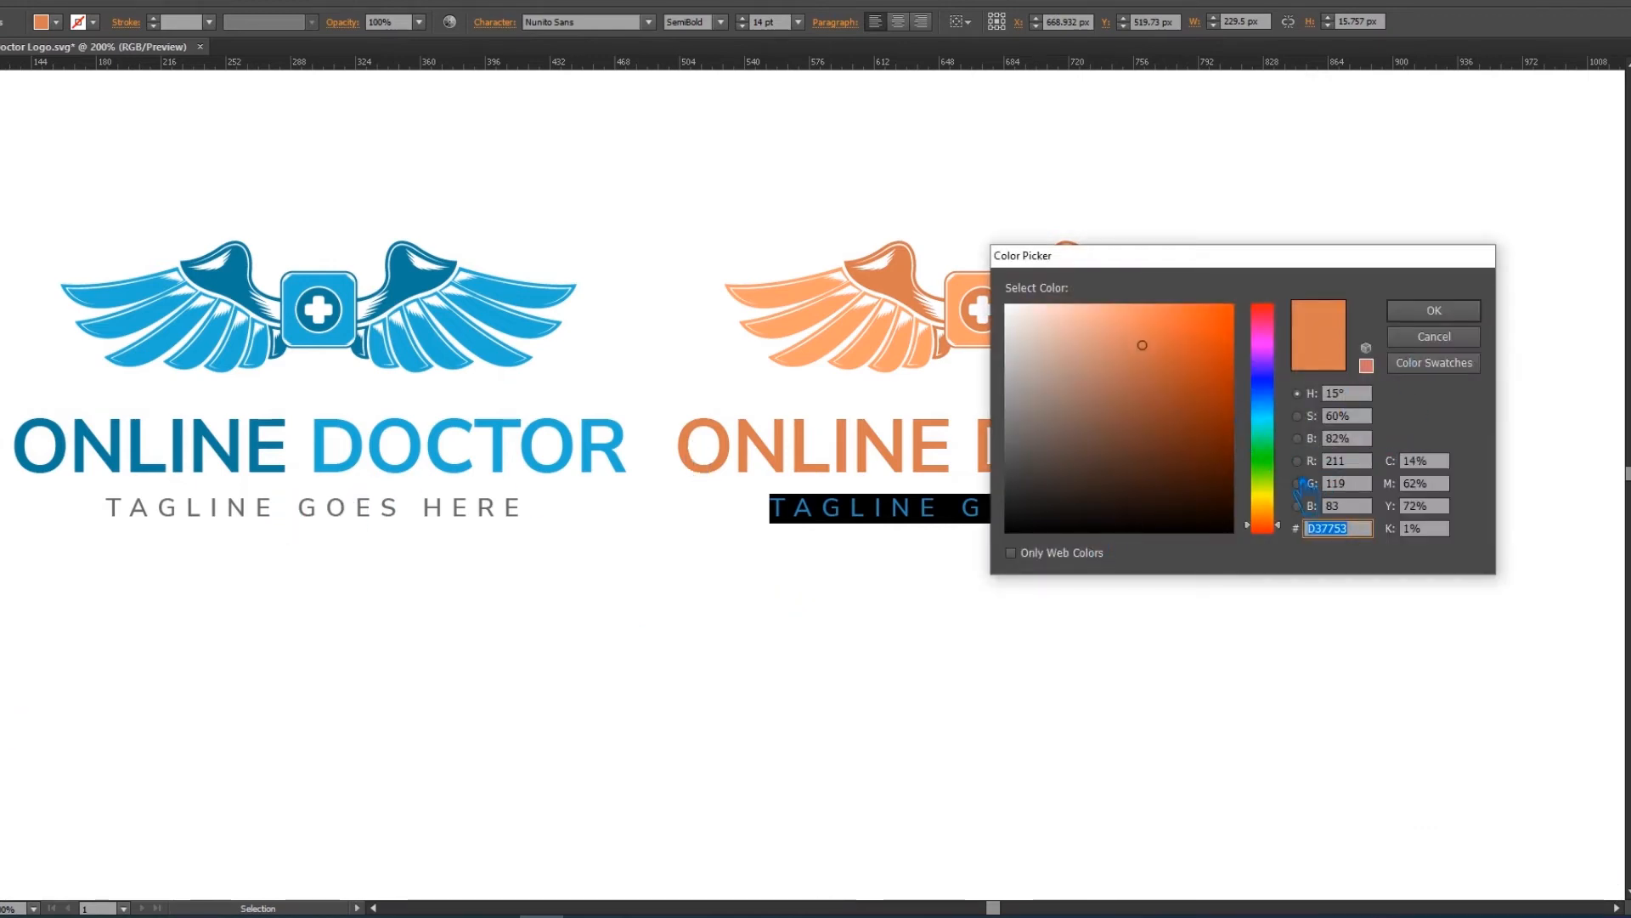
click(1066, 423)
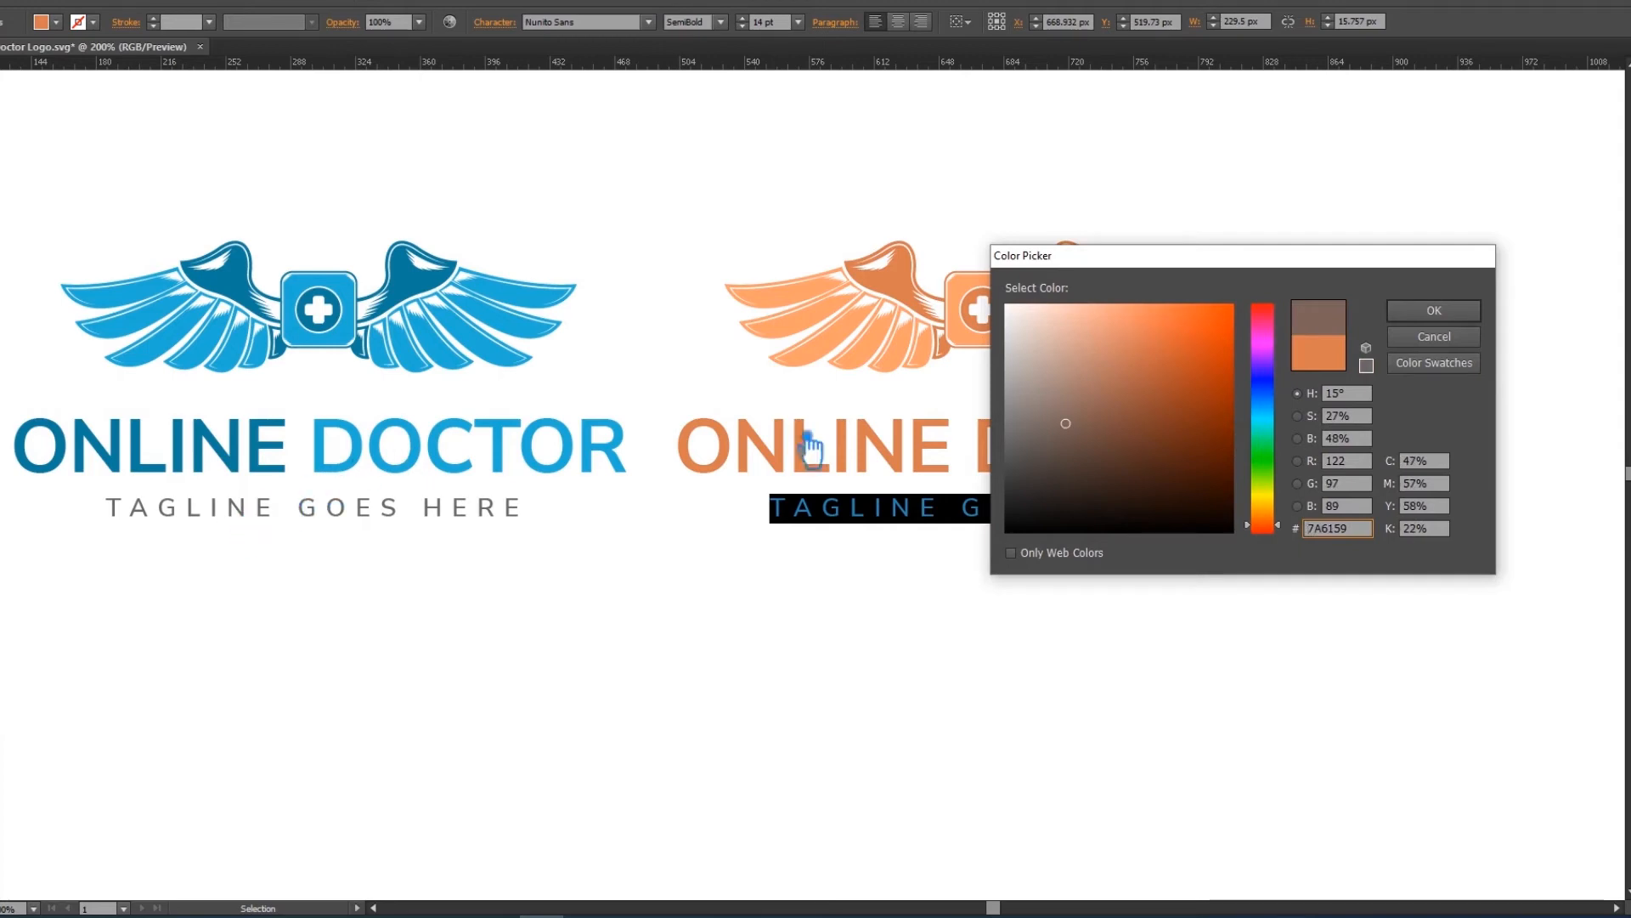
click(1436, 336)
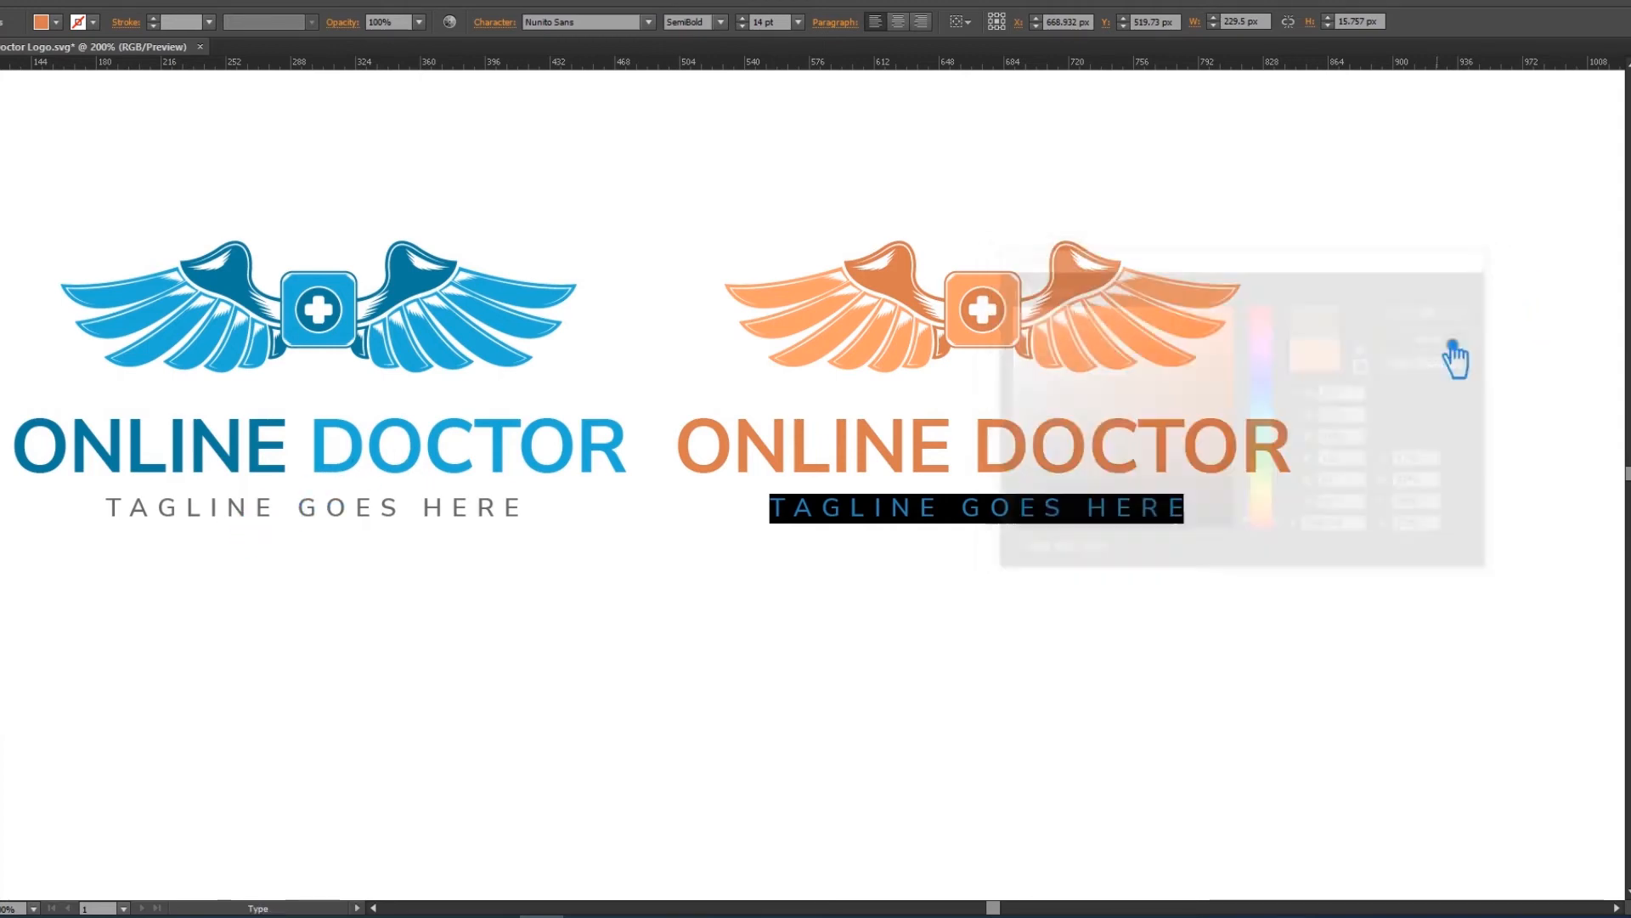
Step: Recolour the copy's tagline with the grey sampled from the original logo's tagline
key(i)
click(257, 534)
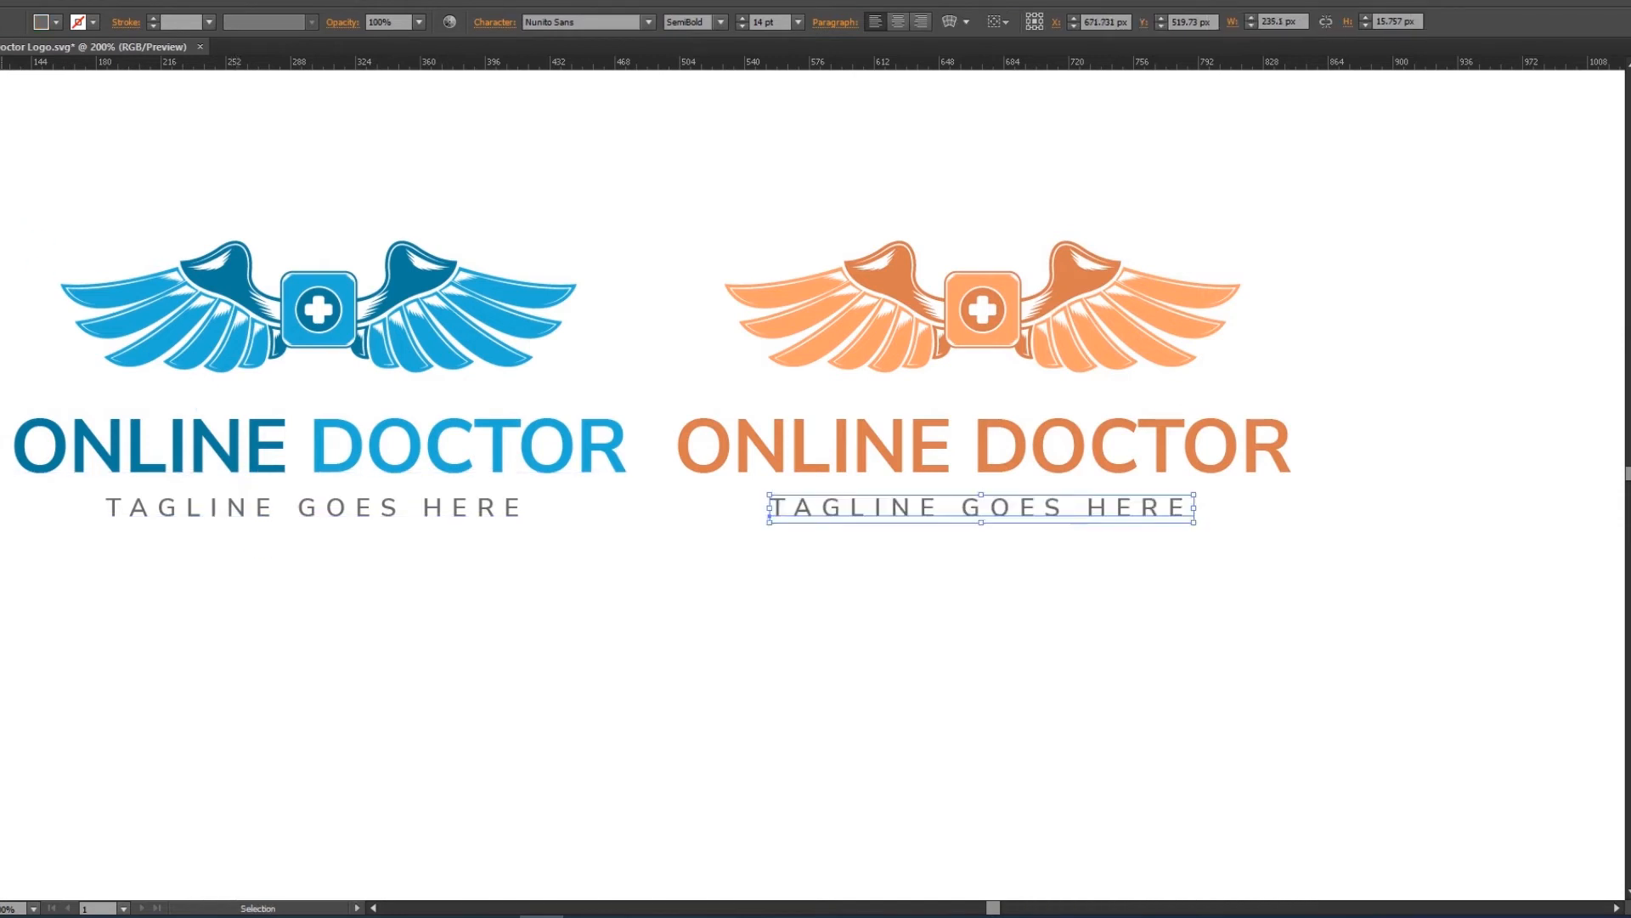
click(592, 223)
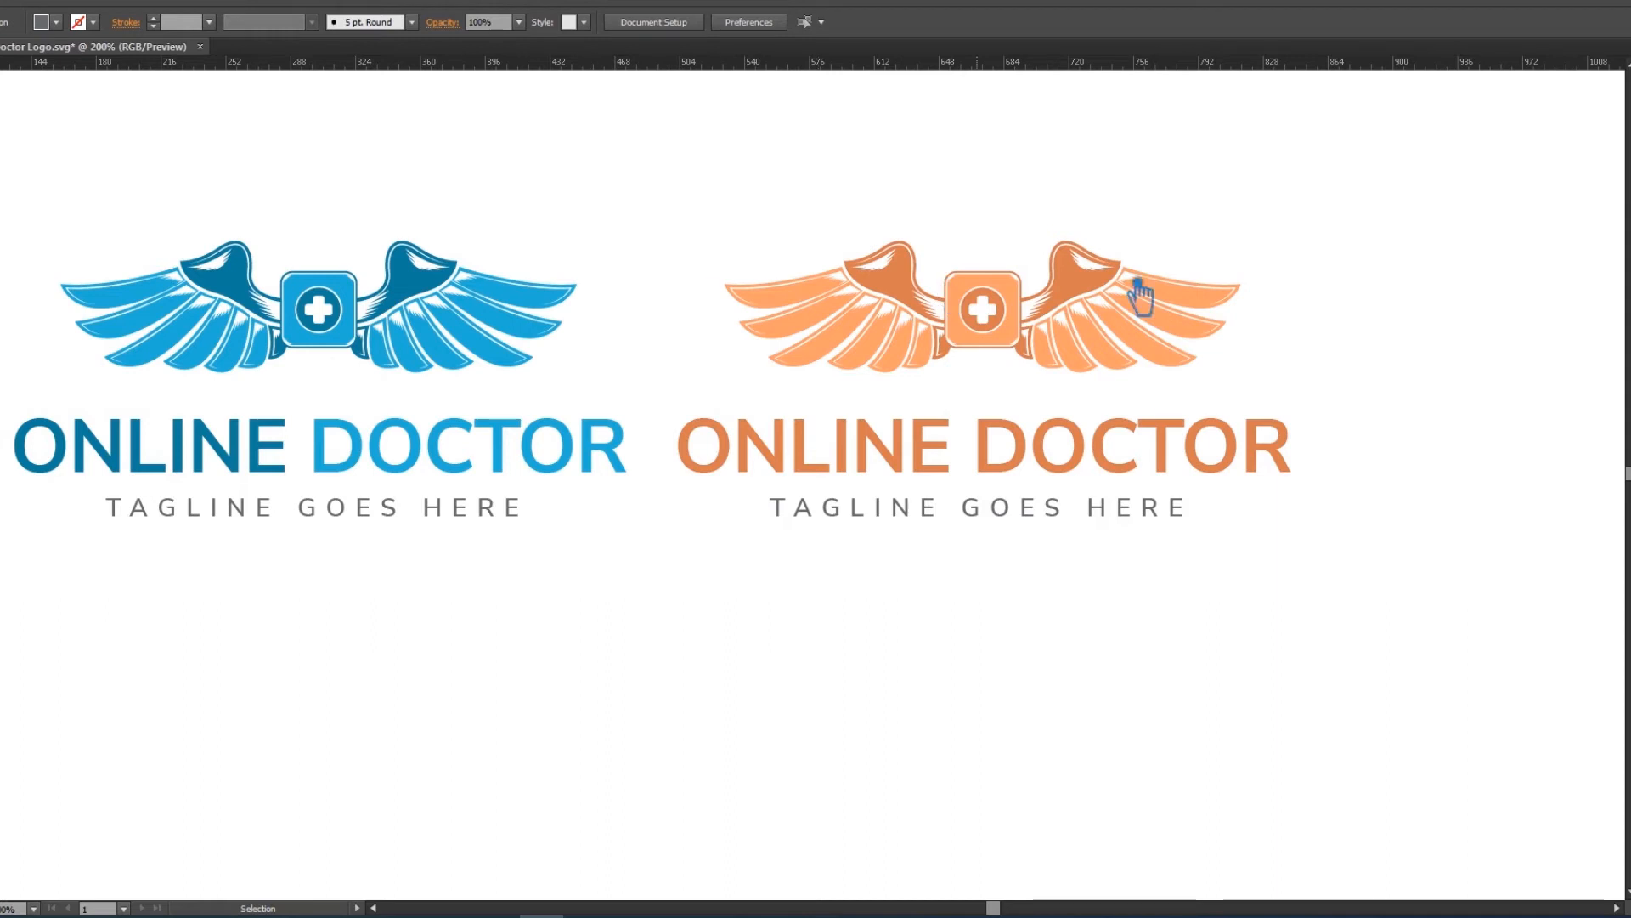
Step: Recolour the copy's wing shoulders and badge circle with the lighter orange sampled from its feathers
click(1094, 284)
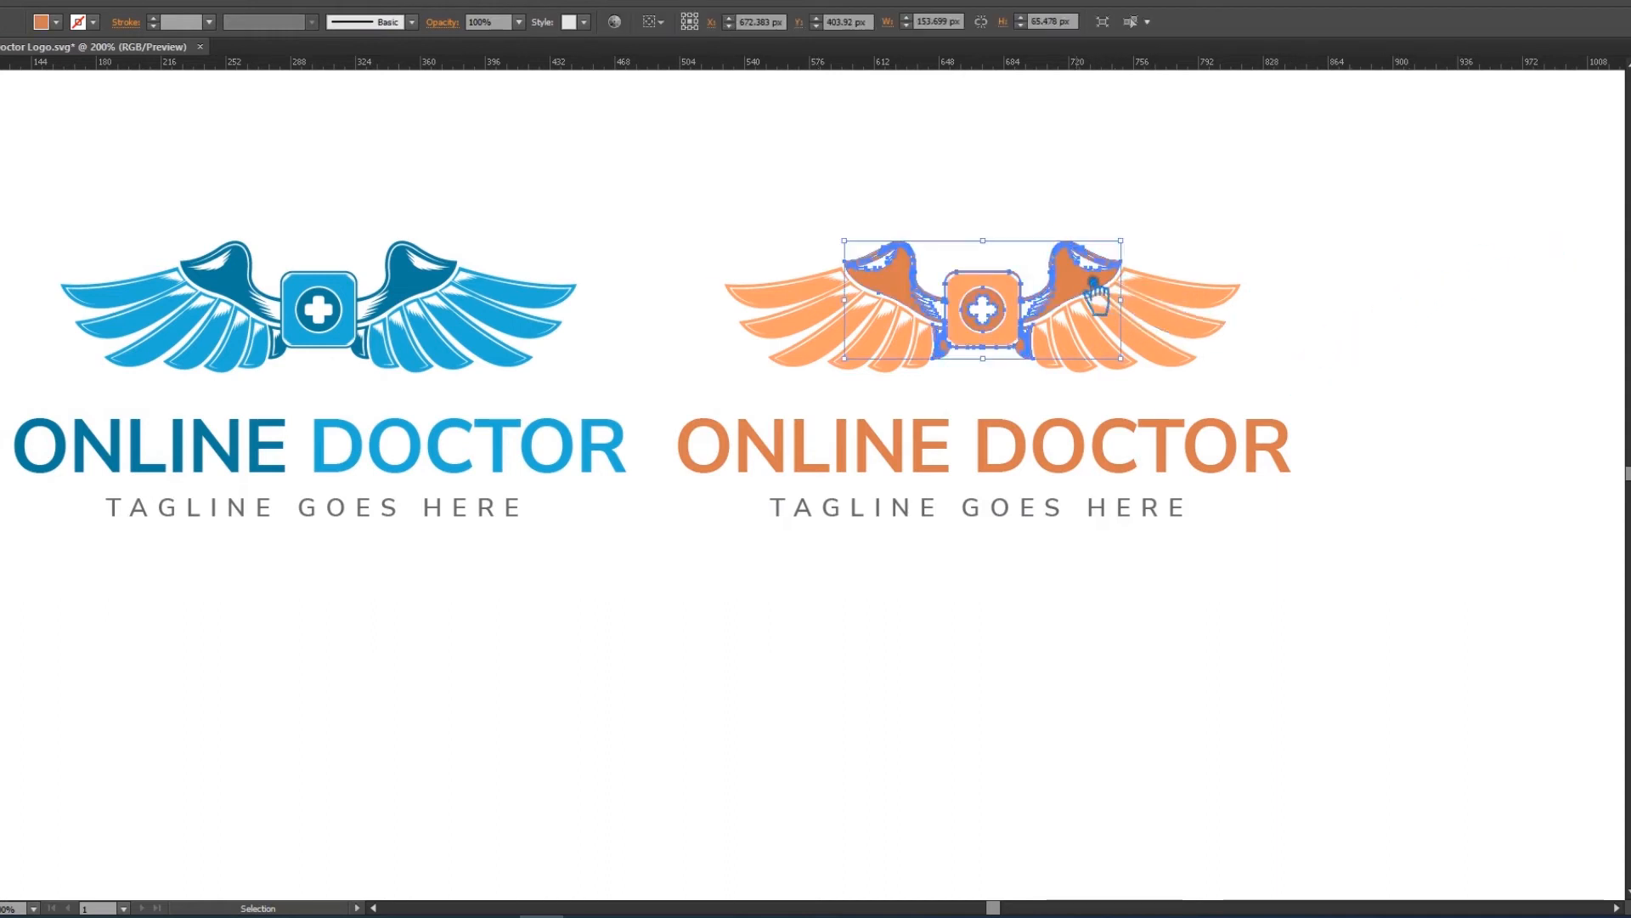
key(i)
click(859, 357)
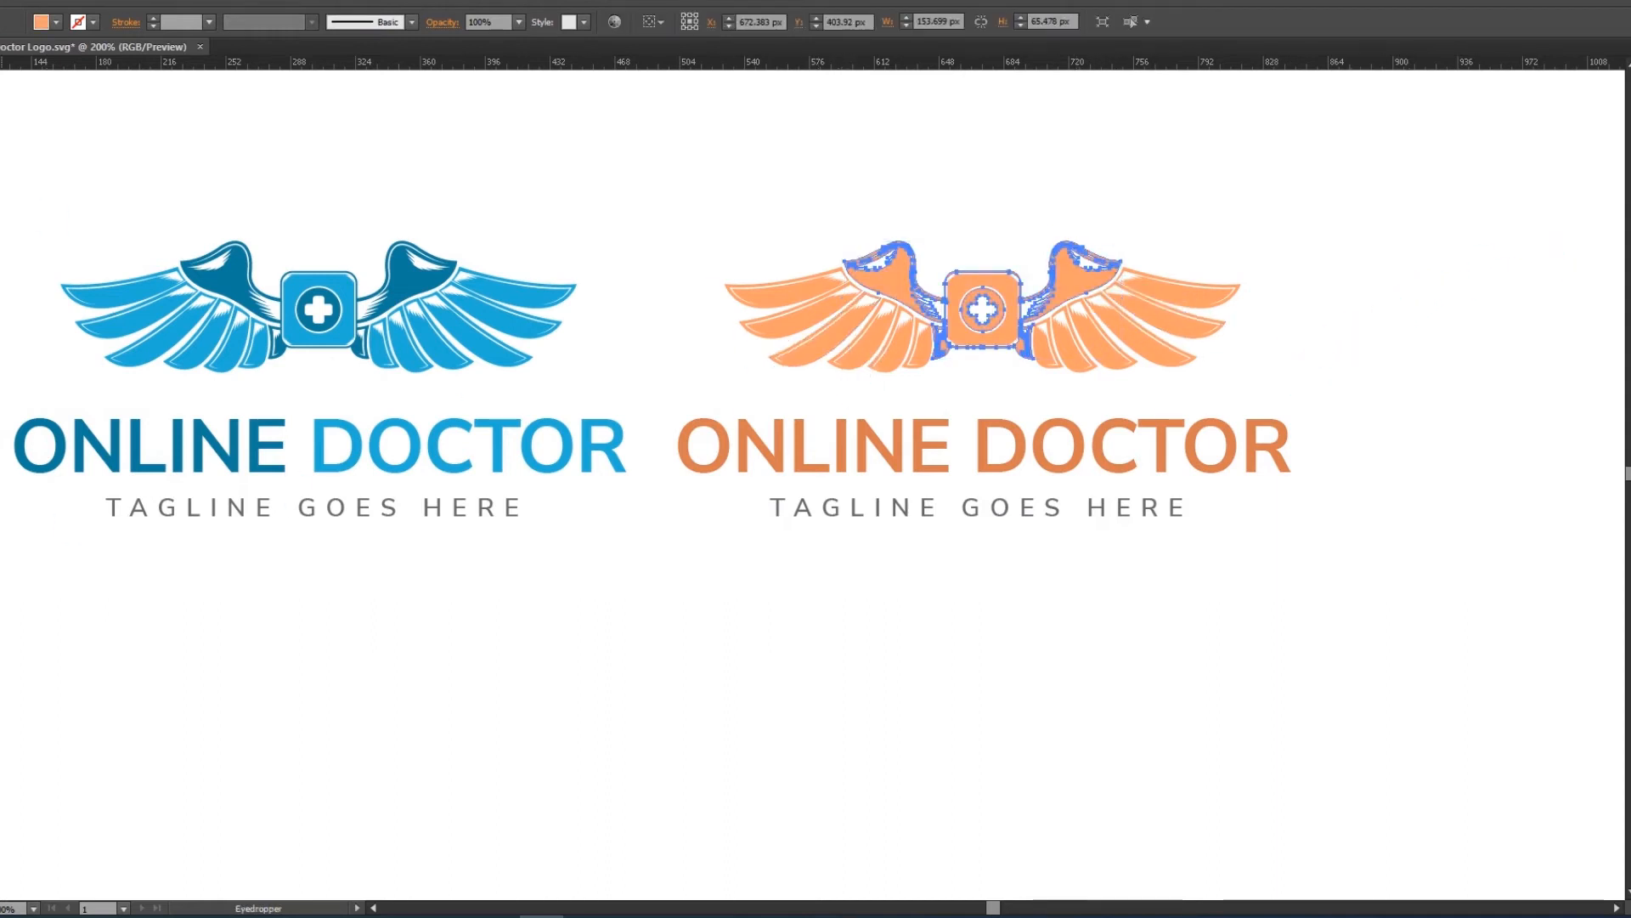
key(v)
click(332, 193)
click(1012, 329)
double_click(1015, 334)
key(Escape)
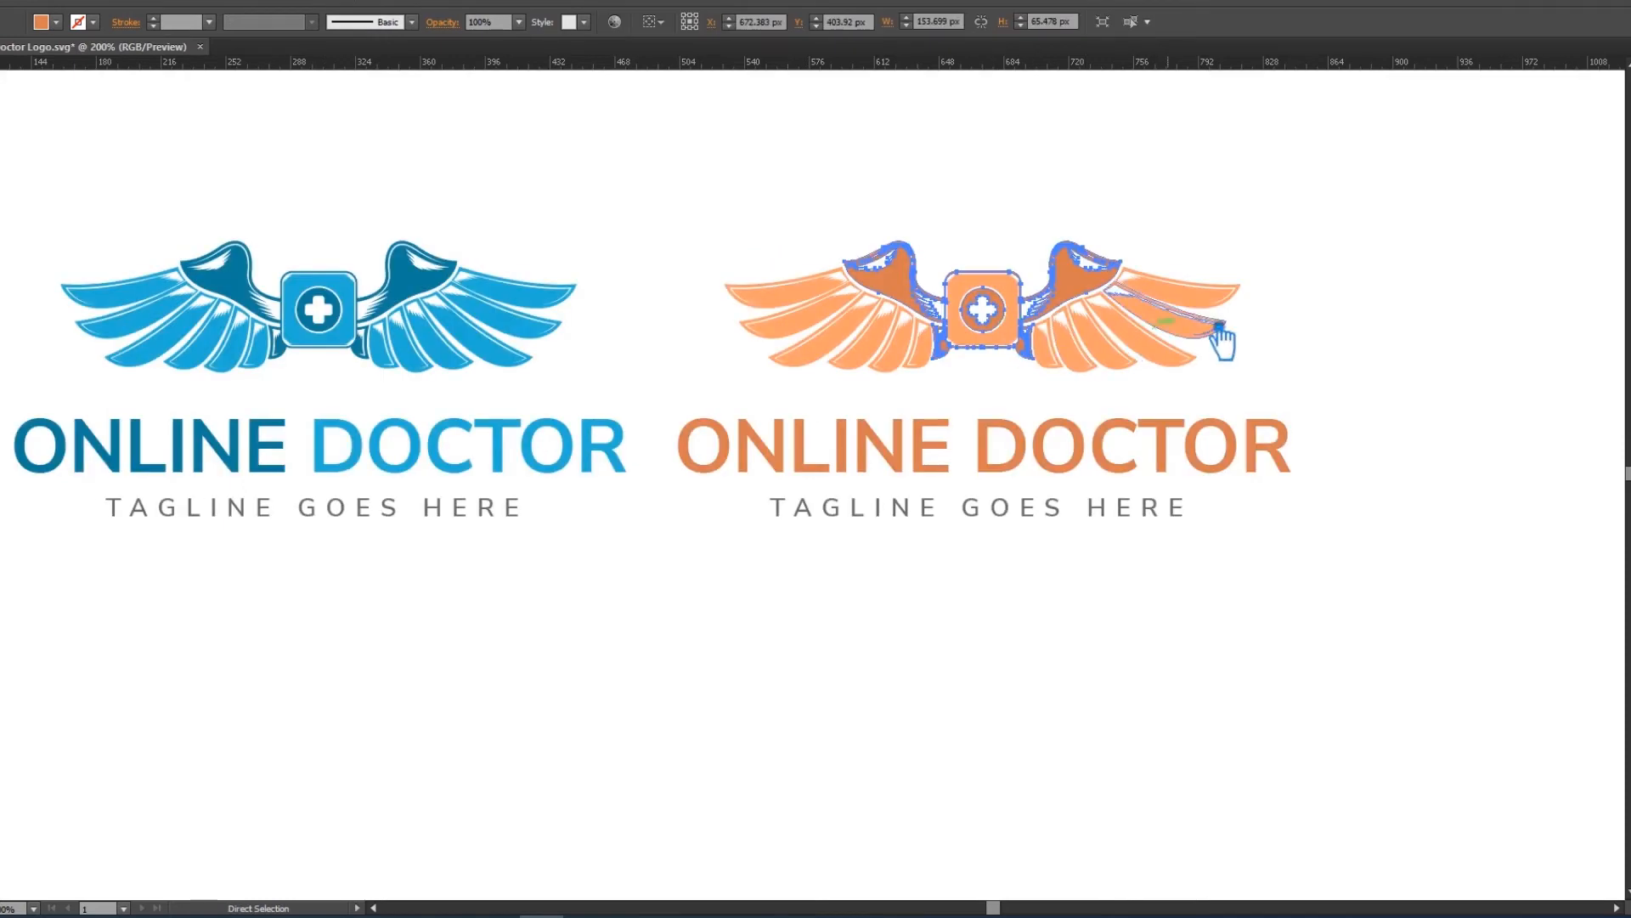
drag(1299, 359, 731, 231)
click(678, 200)
key(ctrl+z)
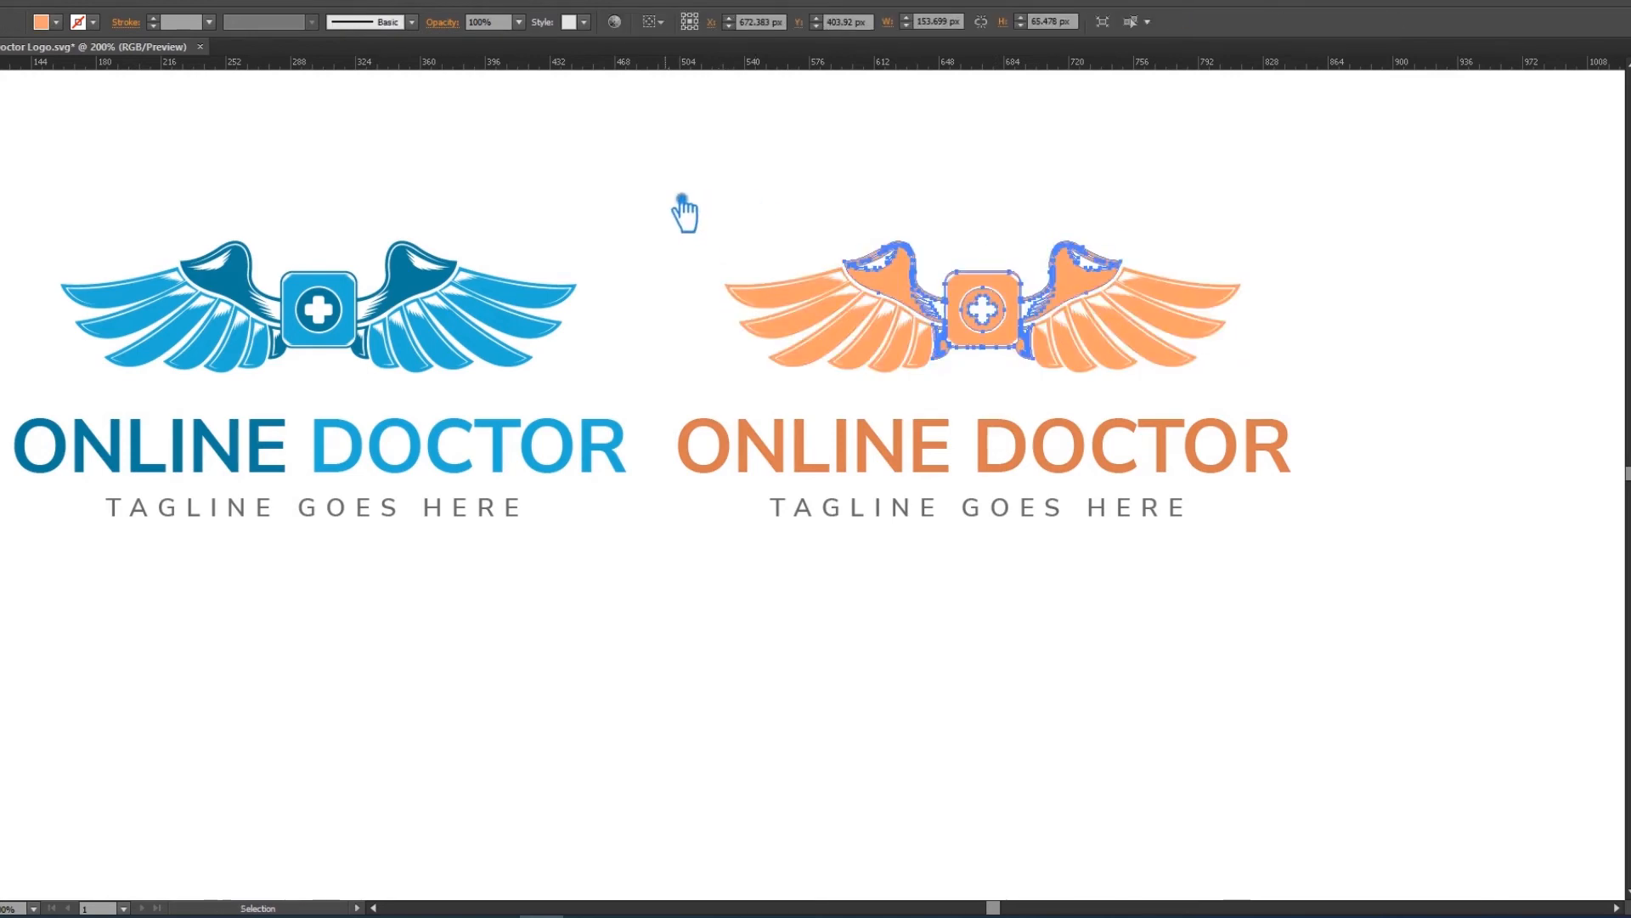
Step: Deselect the orange copy's emblem and save the logo document
click(683, 200)
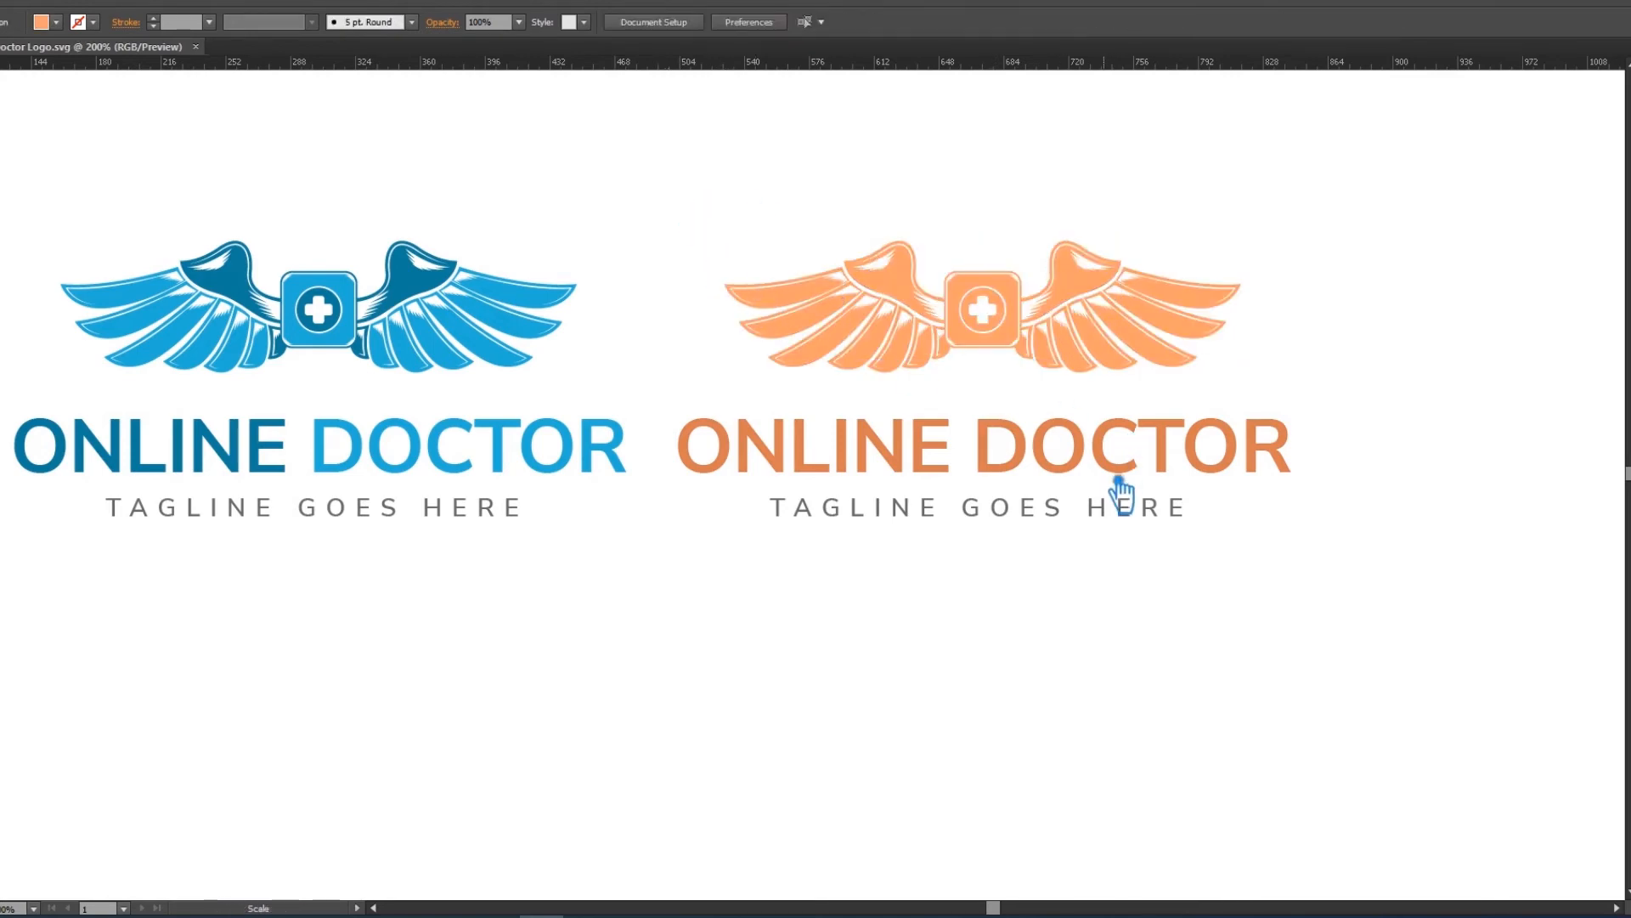
key(ctrl+s)
Step: Switch off All Caps for the orange copy's company name and move the name back under the middle of the emblem
click(981, 495)
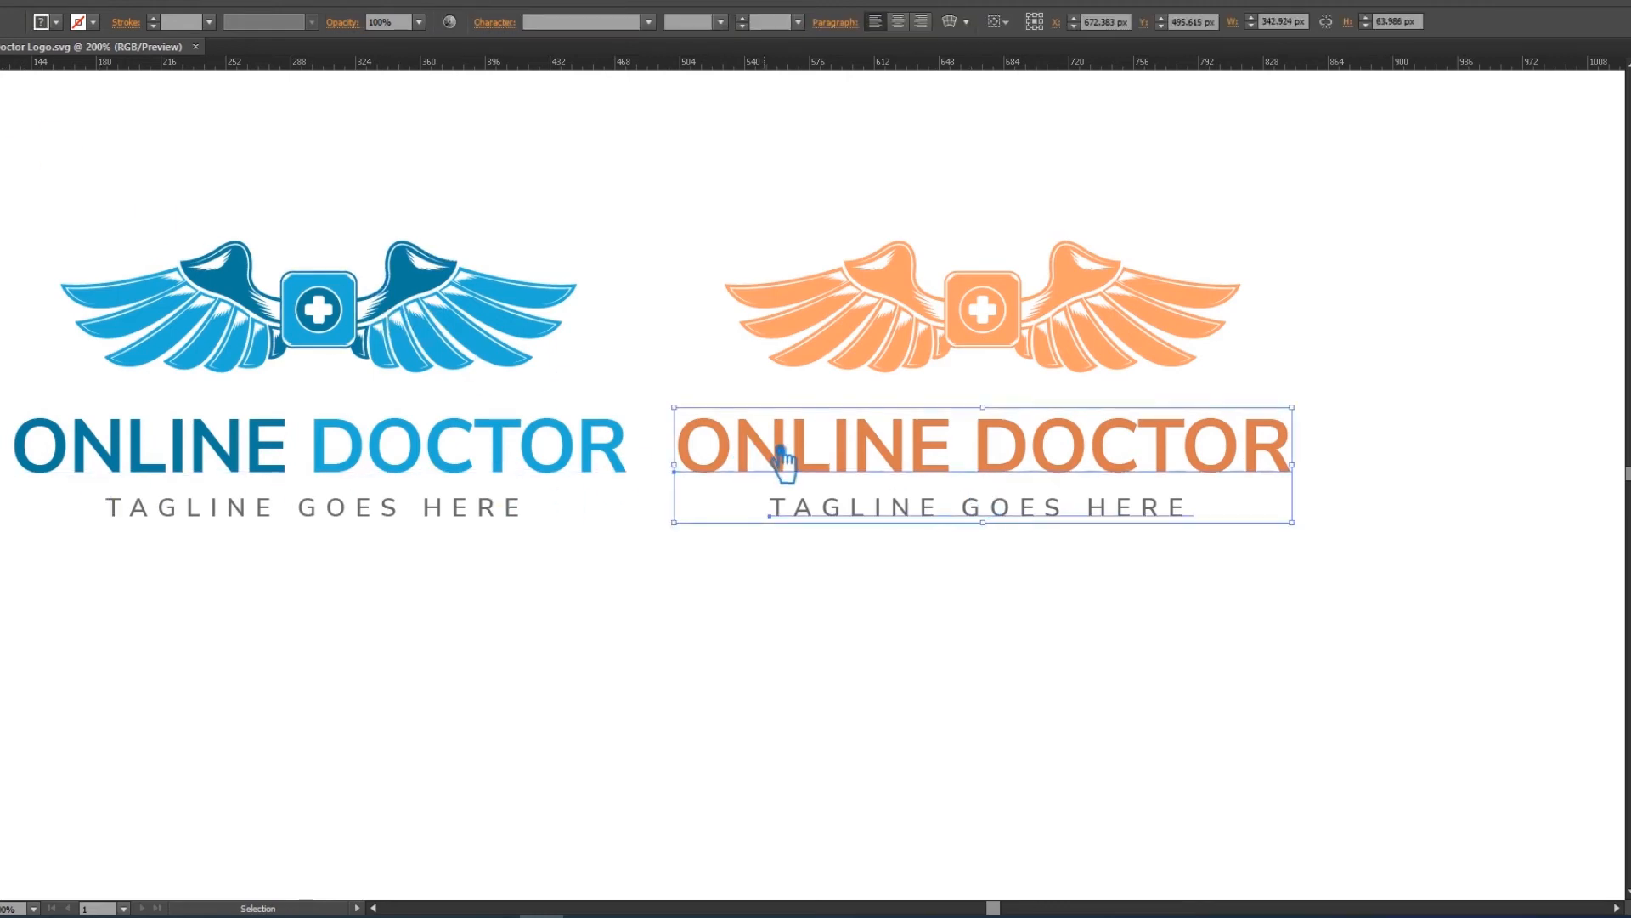
double_click(782, 459)
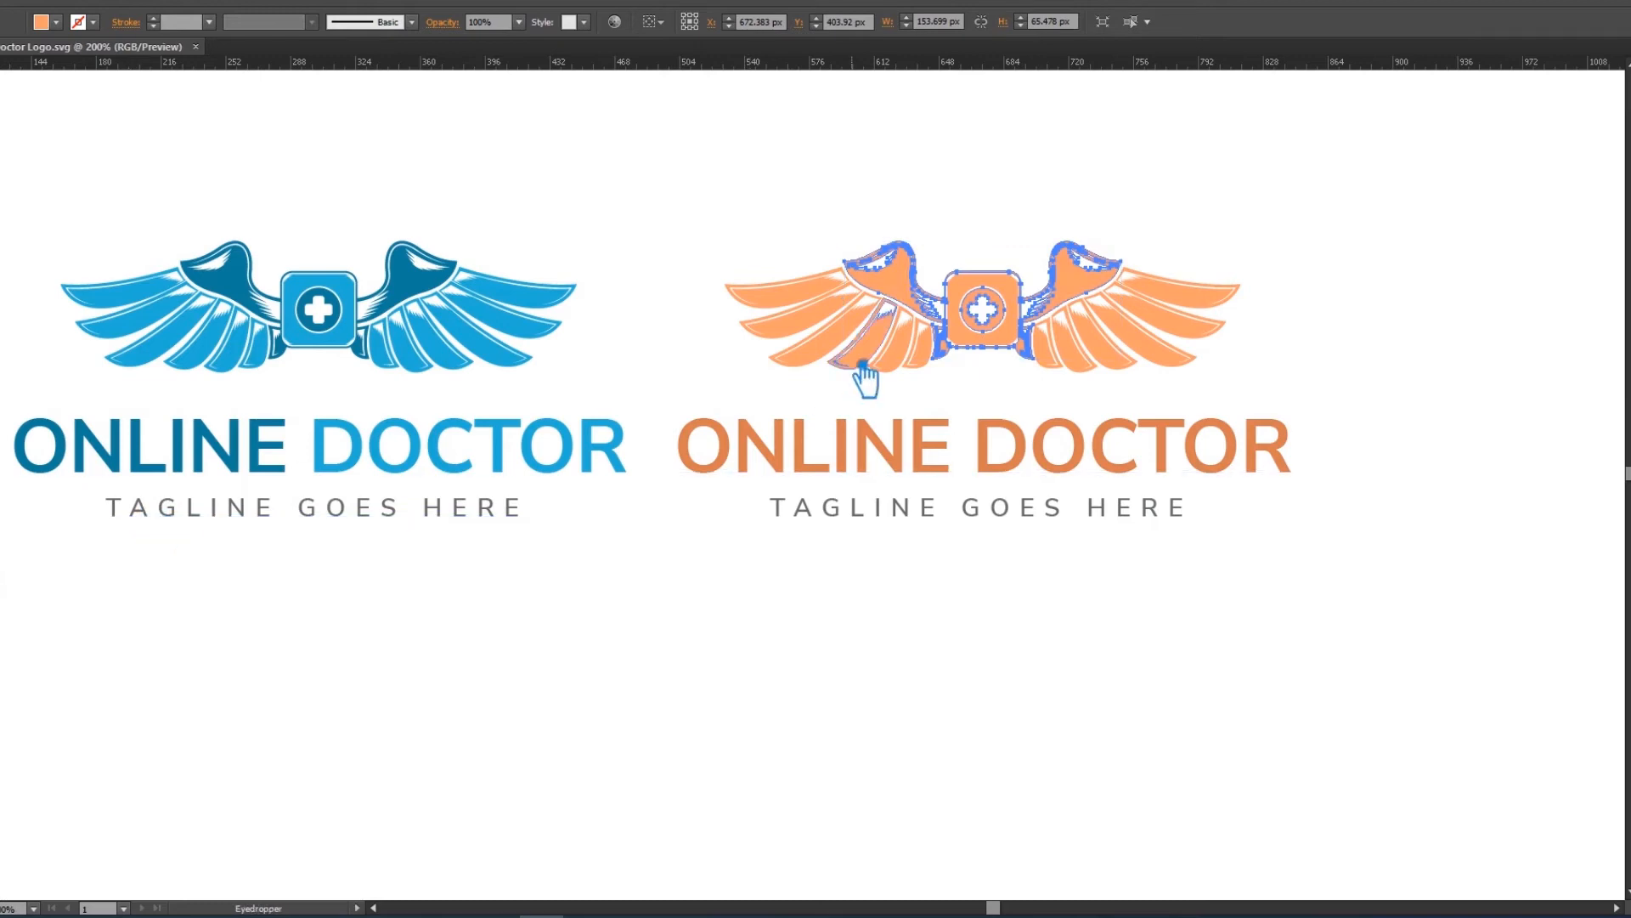
click(495, 21)
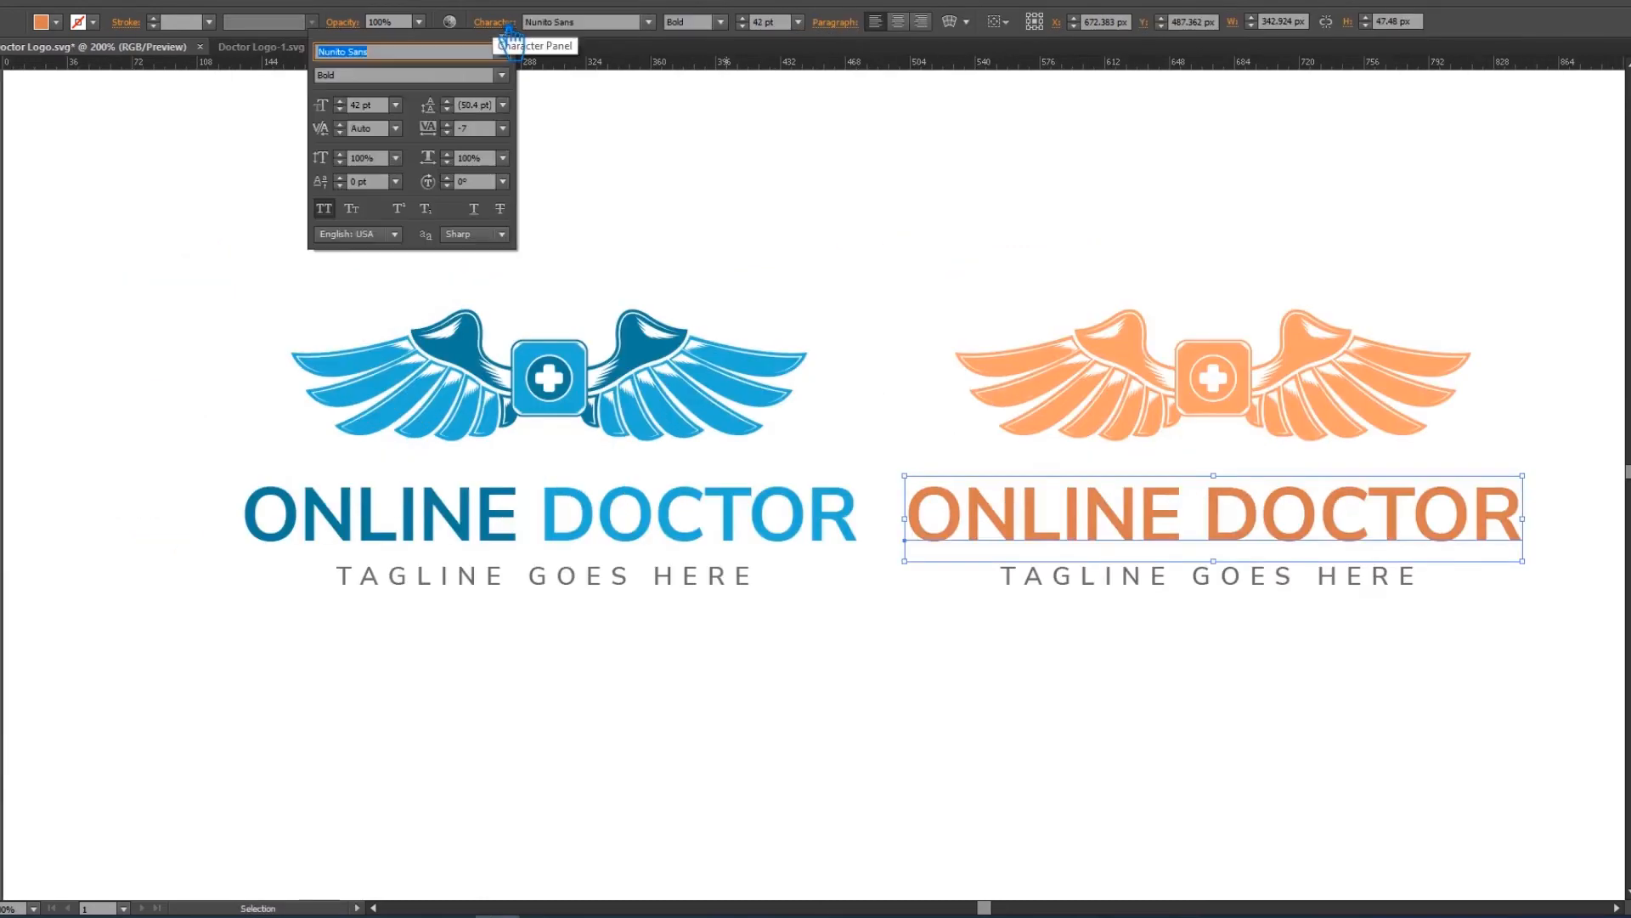
click(325, 209)
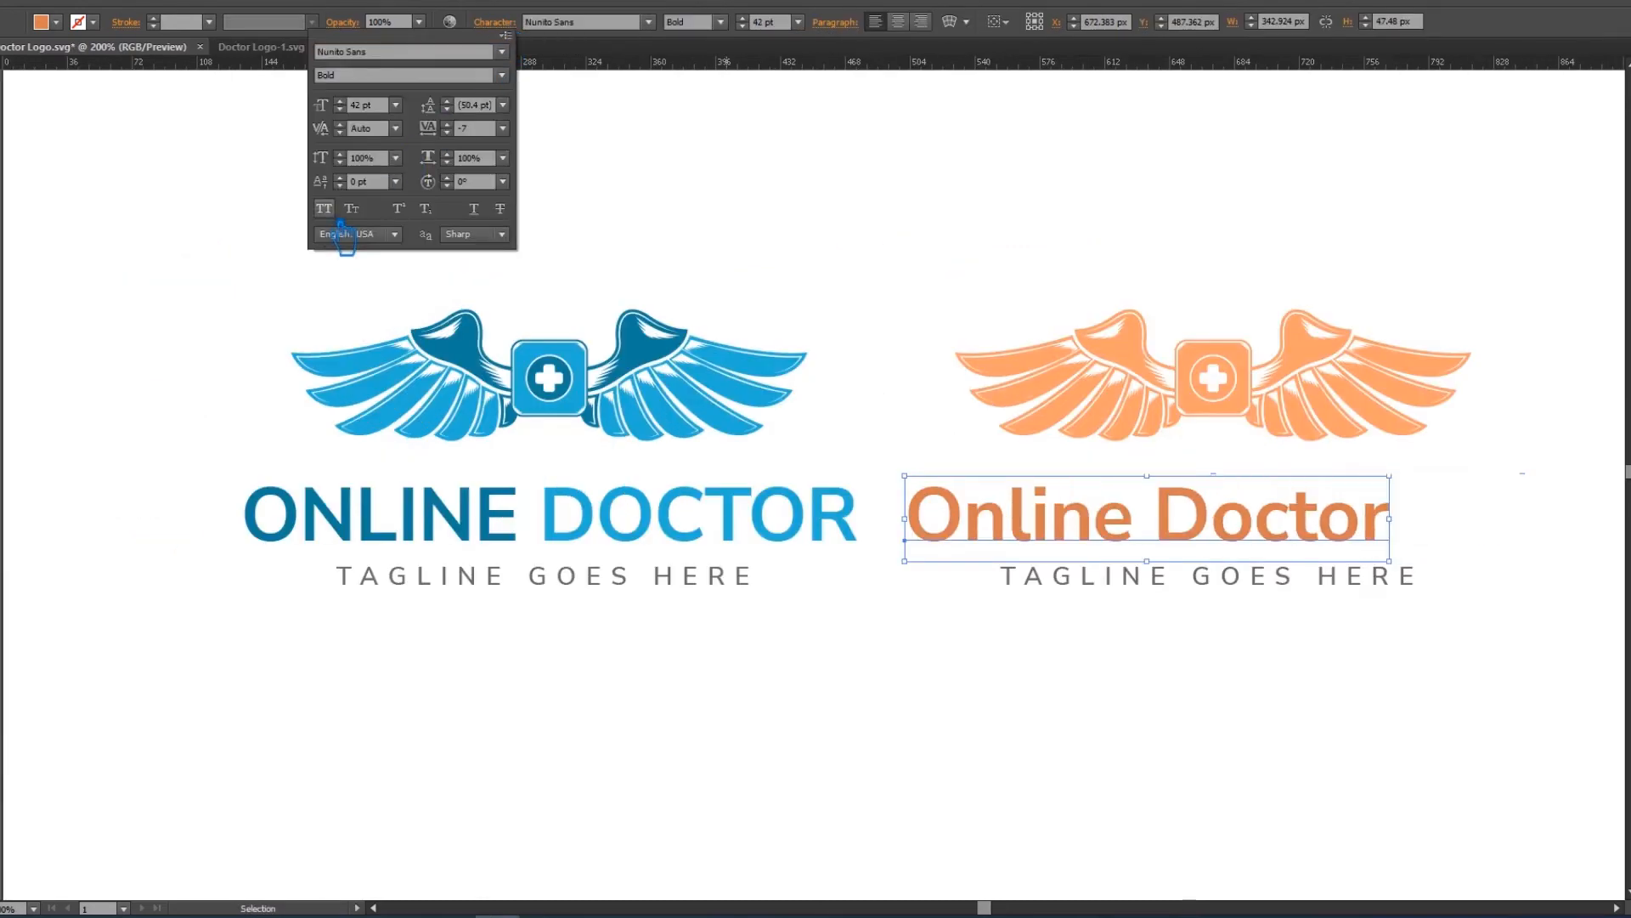
click(833, 228)
click(1215, 548)
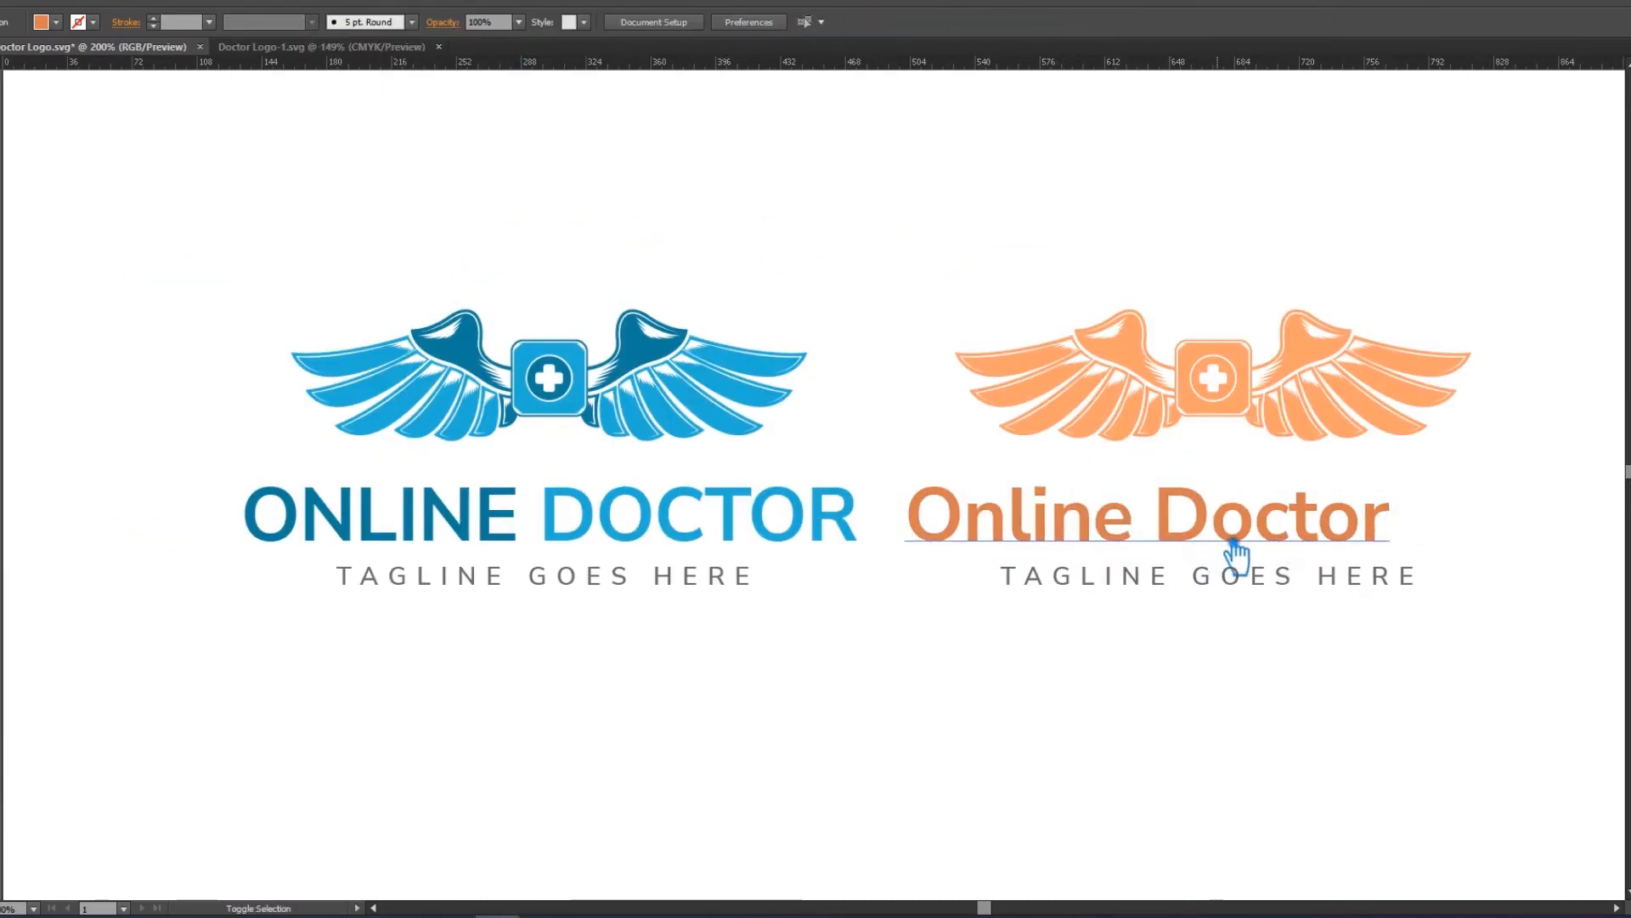
drag(1219, 540, 1270, 544)
Step: Set the orange copy's tagline to 12 pt and move it up close beneath the company name
click(1279, 582)
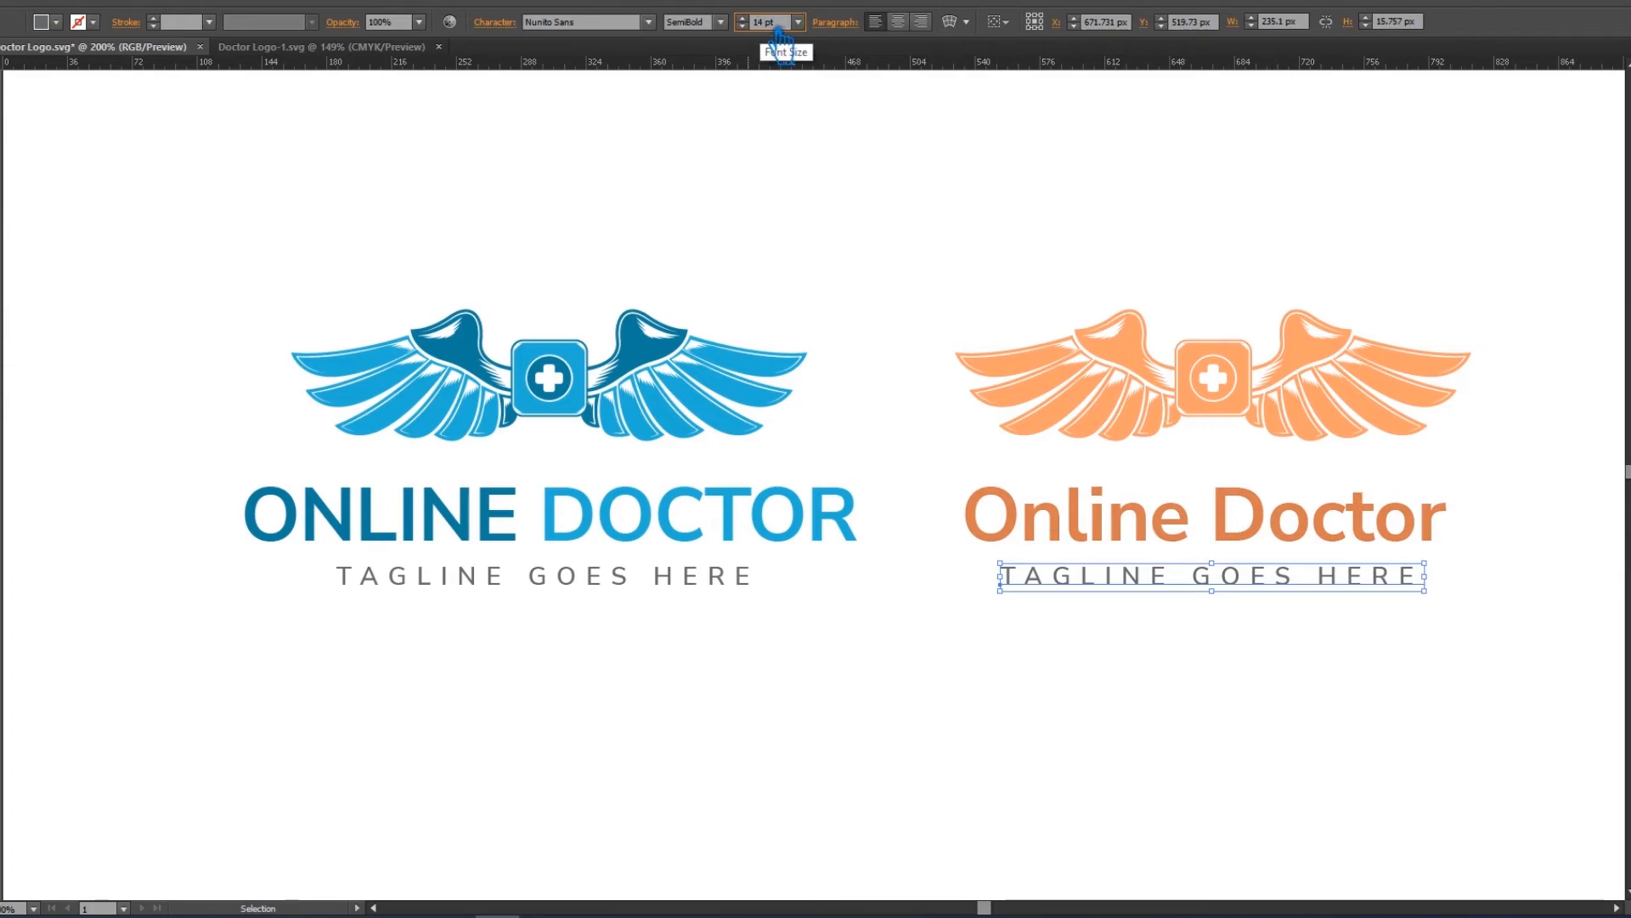
click(765, 801)
drag(1285, 586, 1296, 571)
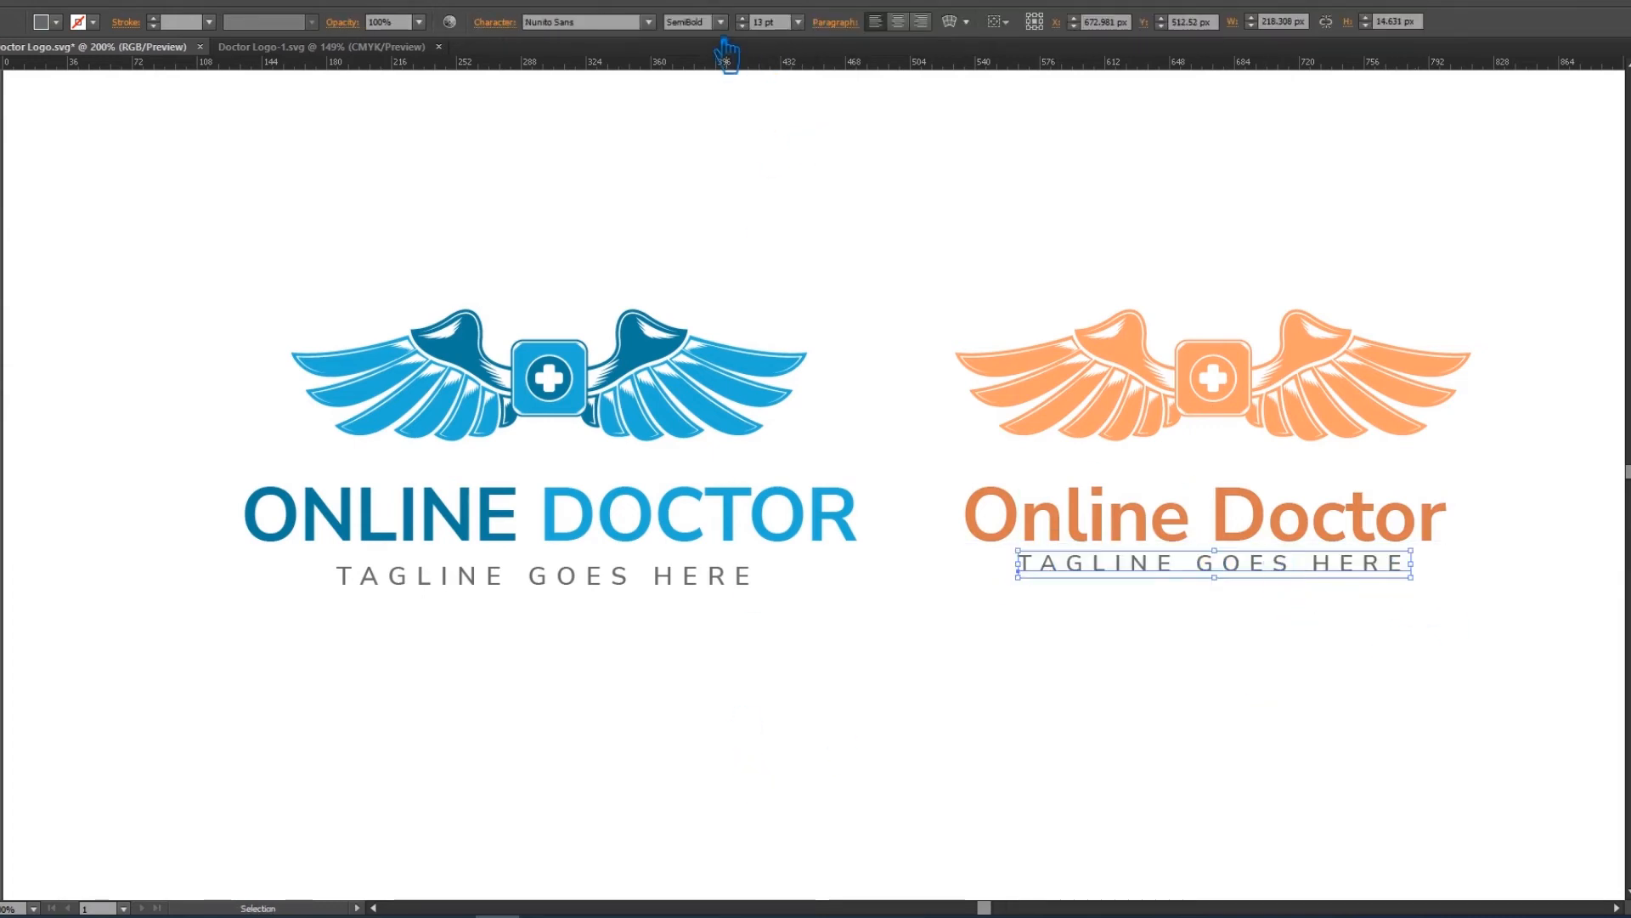
text(1)
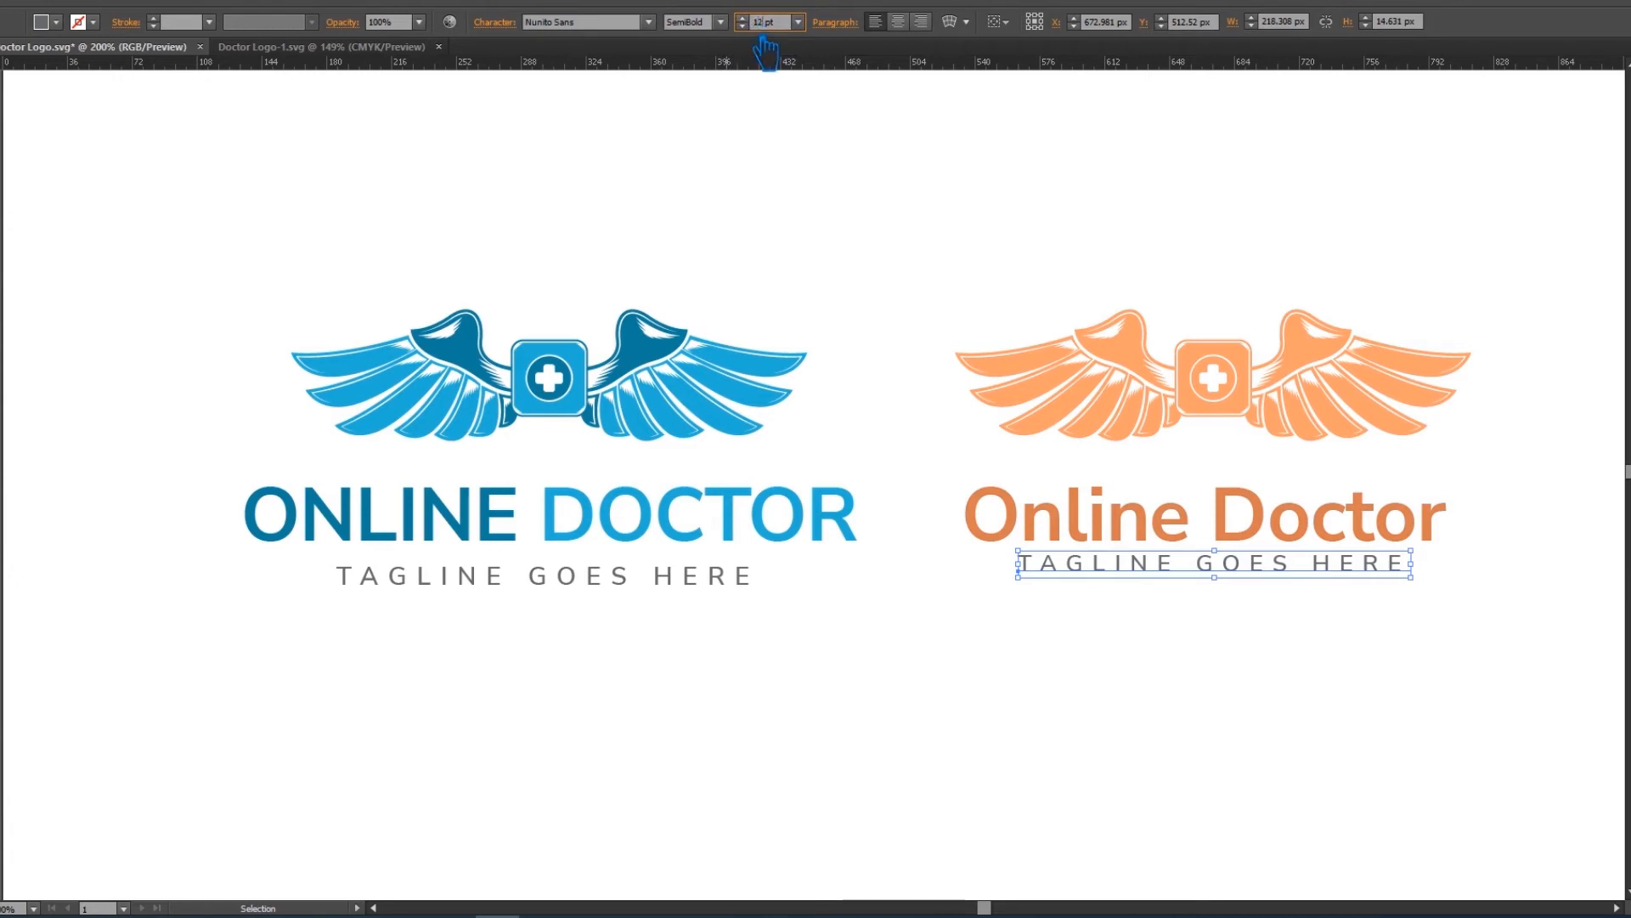
key(Return)
click(1074, 682)
Step: Reduce the tracking on the final E of the orange copy's tagline and reposition the tagline slightly lower under the name
key(t)
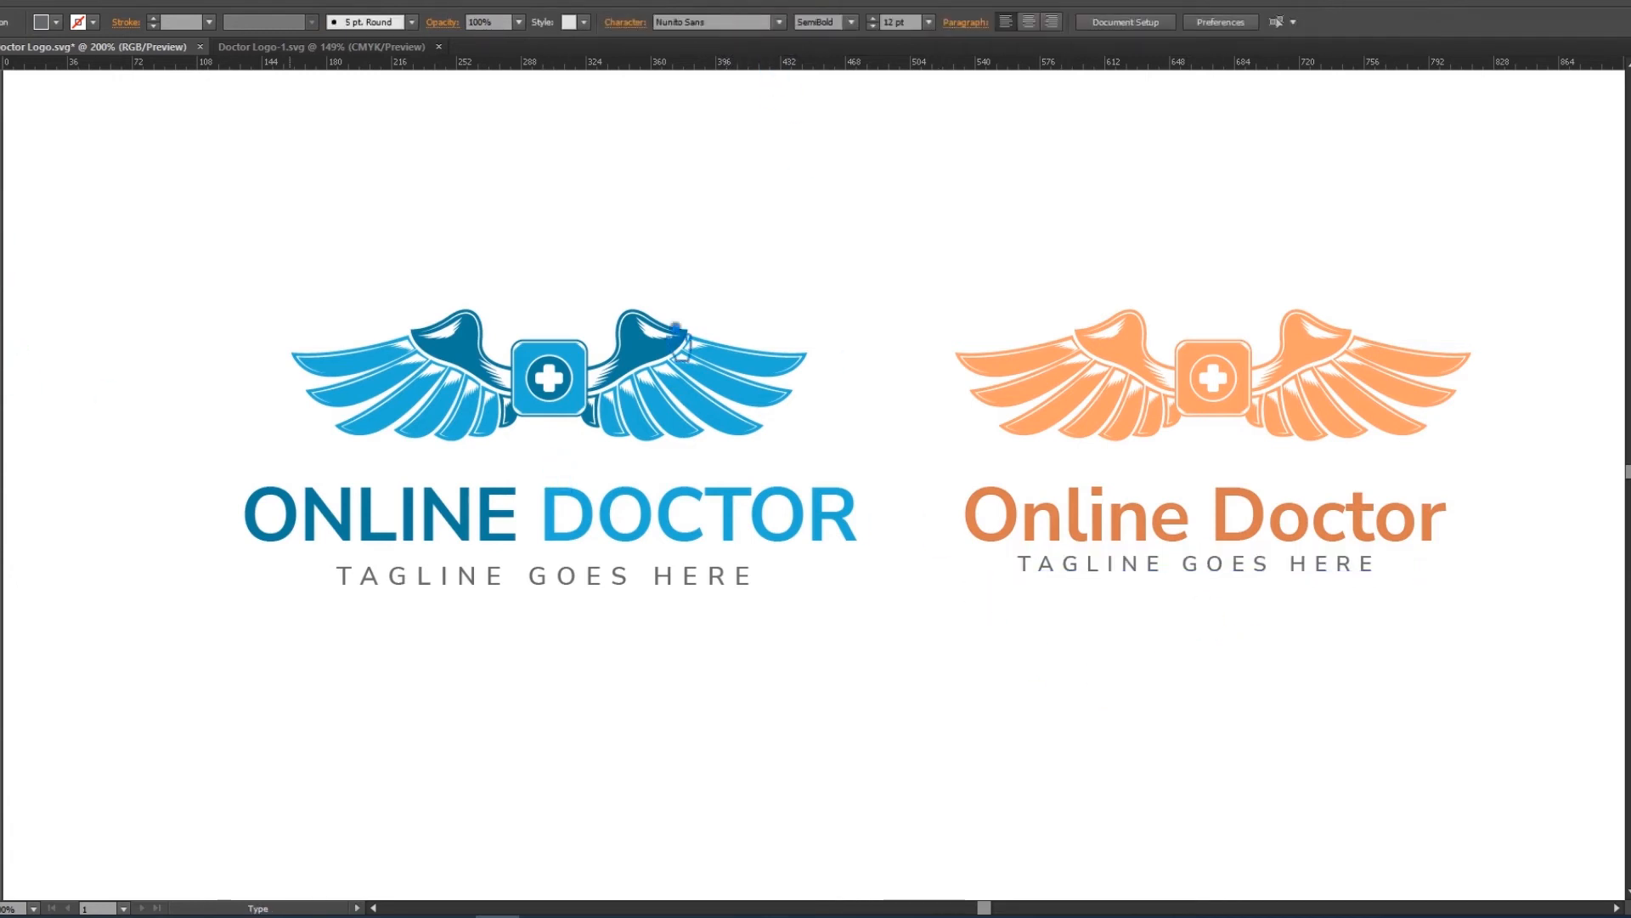
drag(1362, 563, 1440, 587)
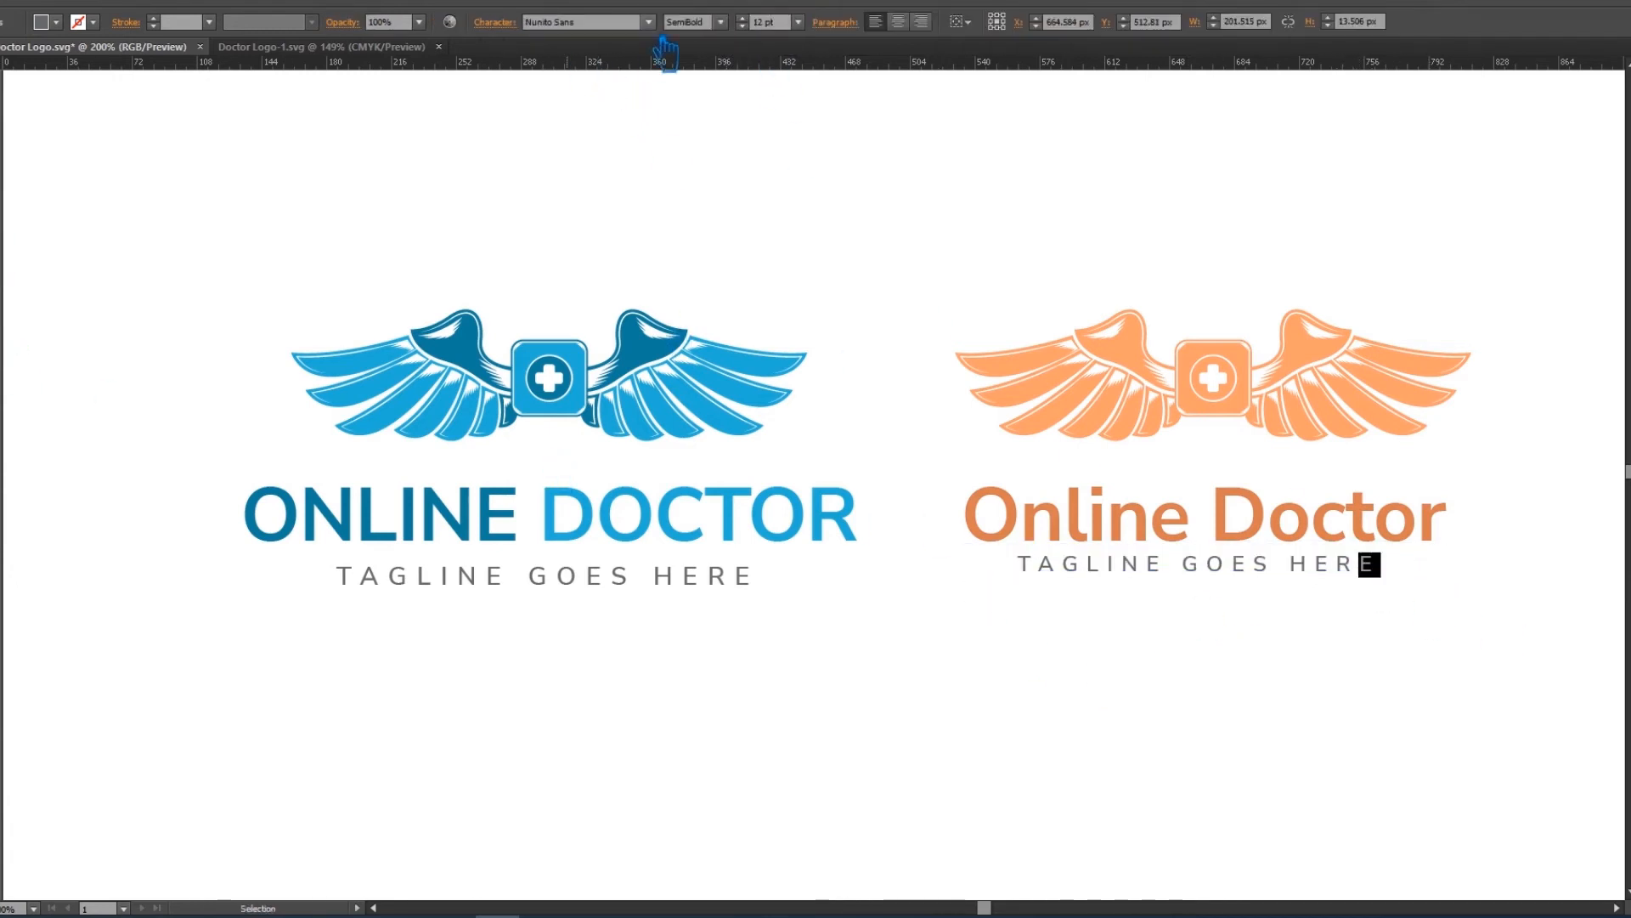
click(506, 27)
click(503, 129)
click(536, 274)
double_click(1, 85)
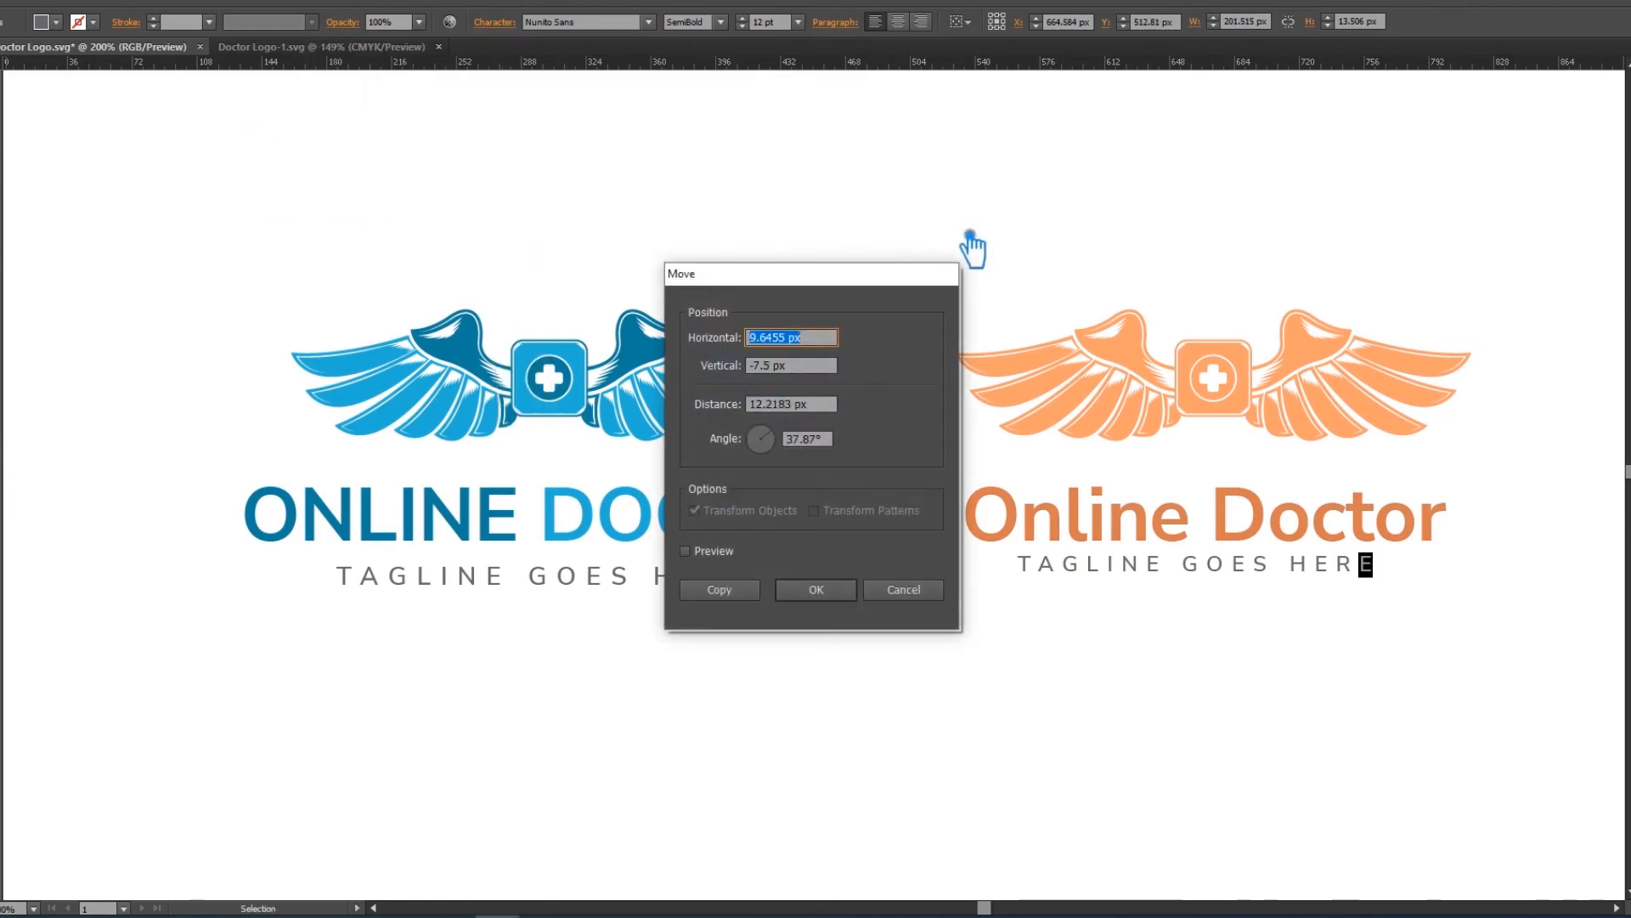
click(934, 586)
click(791, 204)
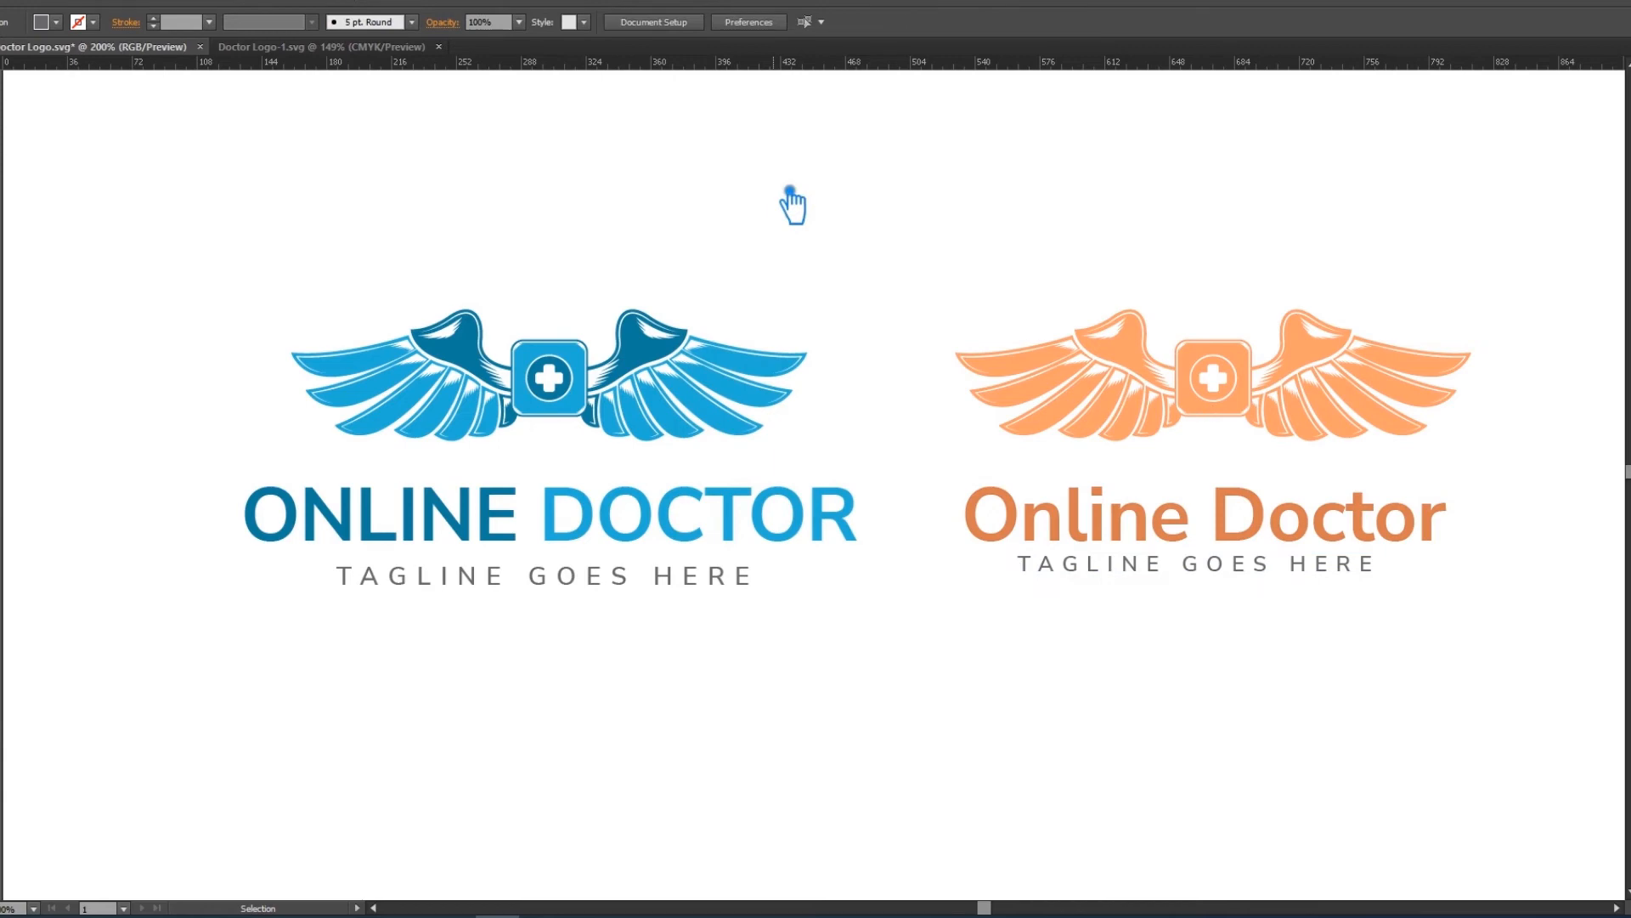
drag(1238, 582, 1259, 590)
click(1292, 652)
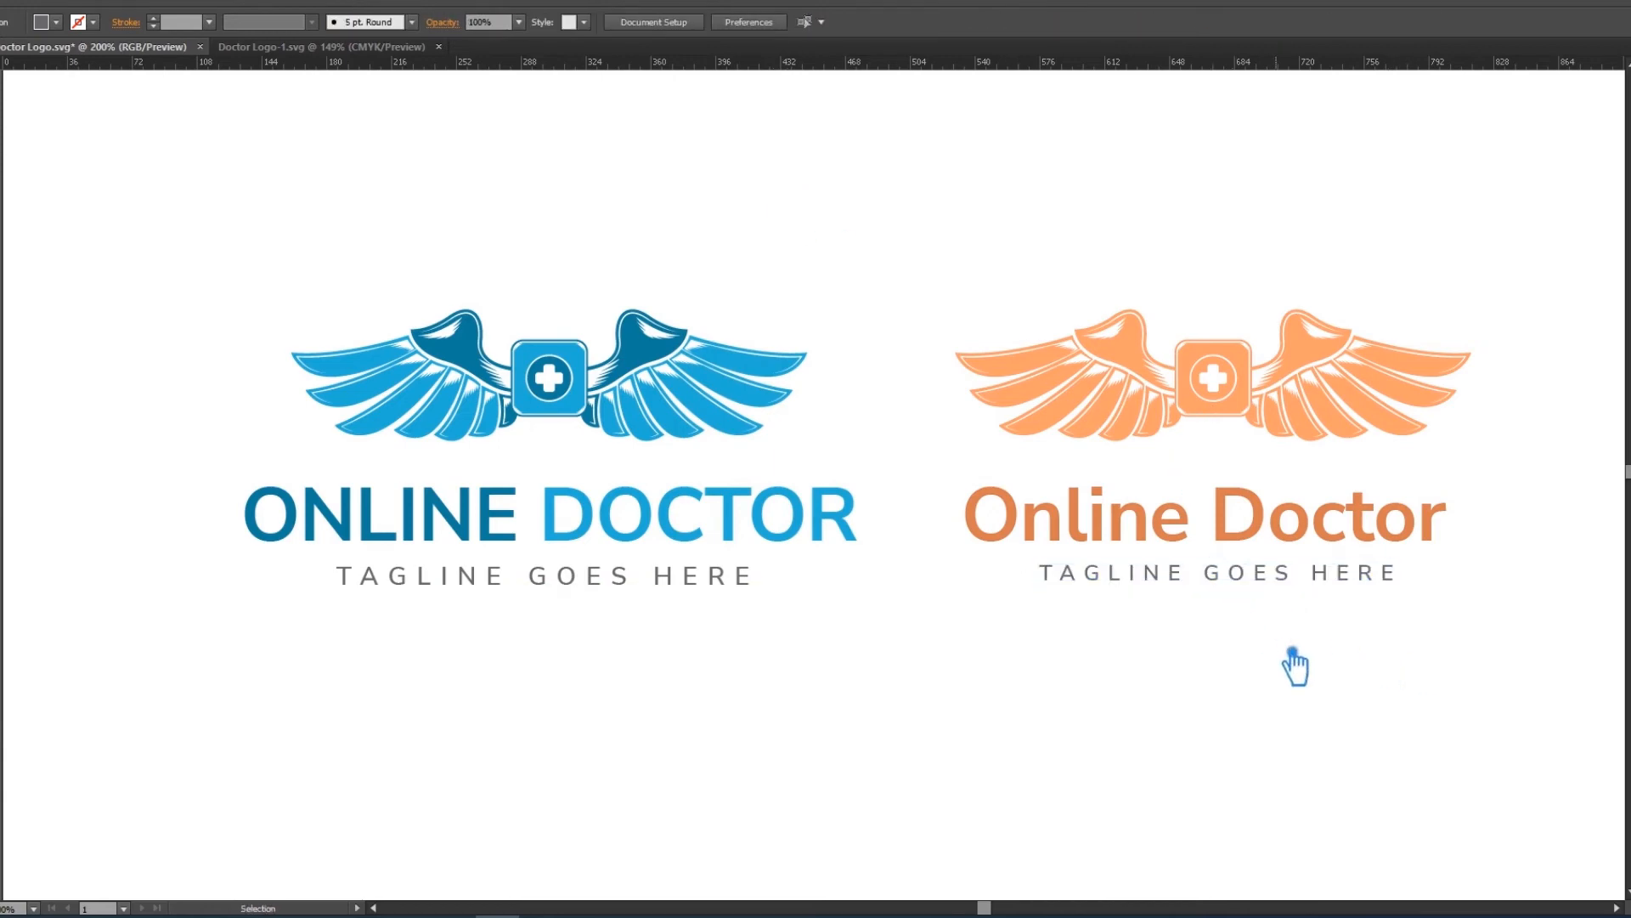
Step: Recolour the orange copy's company name with the lighter orange sampled from its emblem
click(857, 552)
click(771, 680)
drag(1463, 744, 1048, 626)
click(1135, 455)
click(0, 552)
click(909, 281)
click(1, 110)
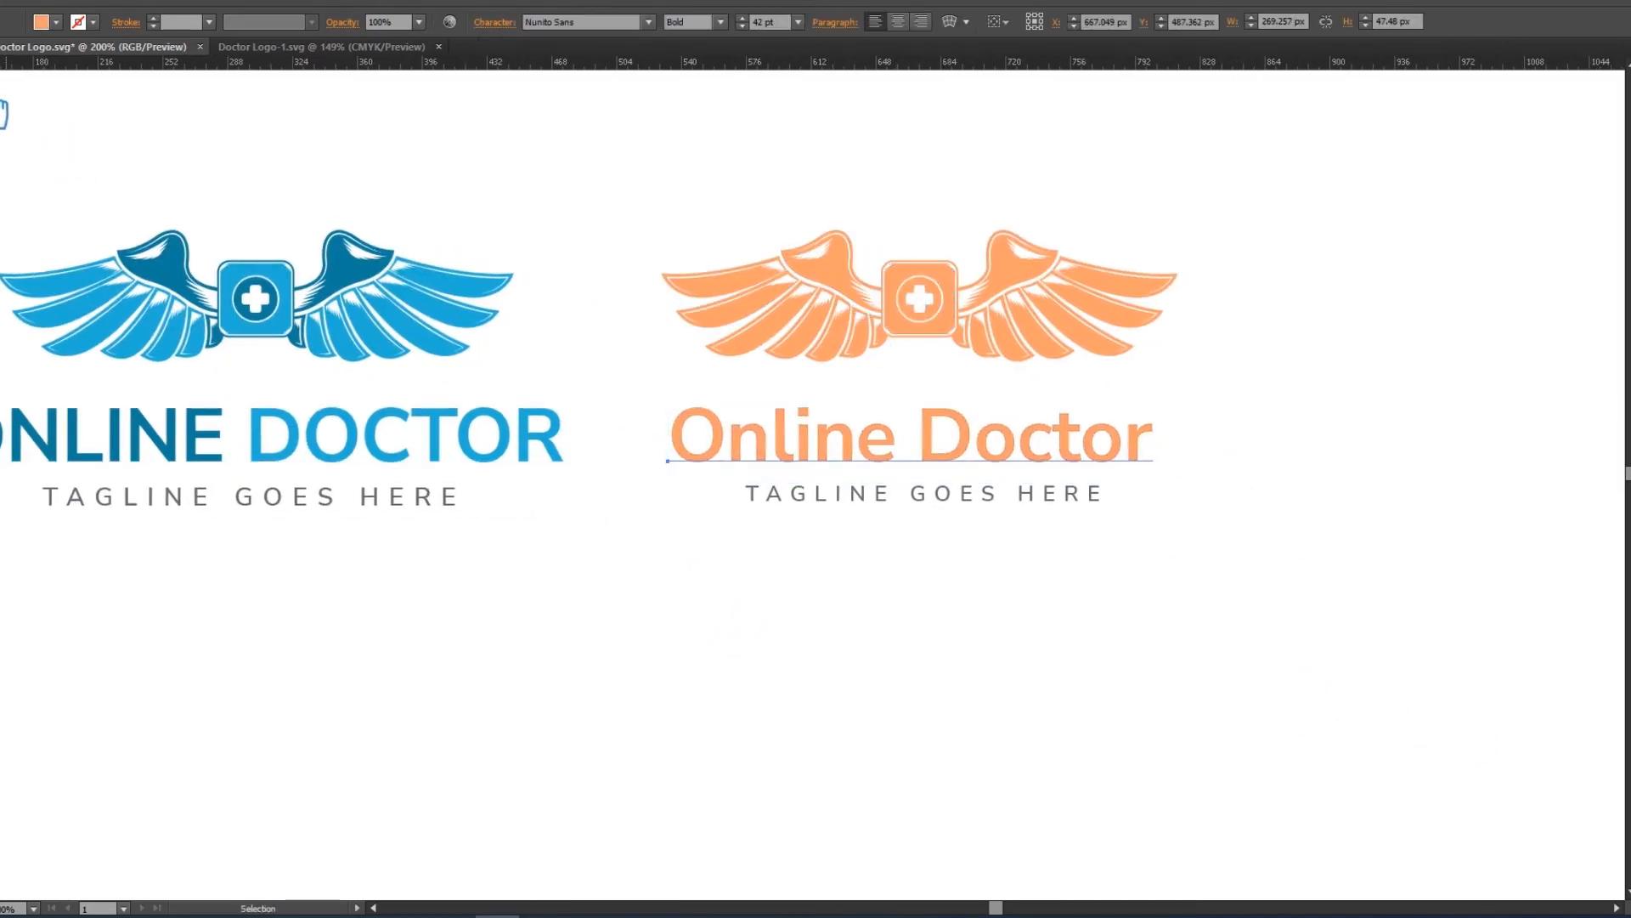
click(457, 170)
Step: Align the orange copy's emblem, company name and tagline on their horizontal centres
drag(1257, 597, 650, 174)
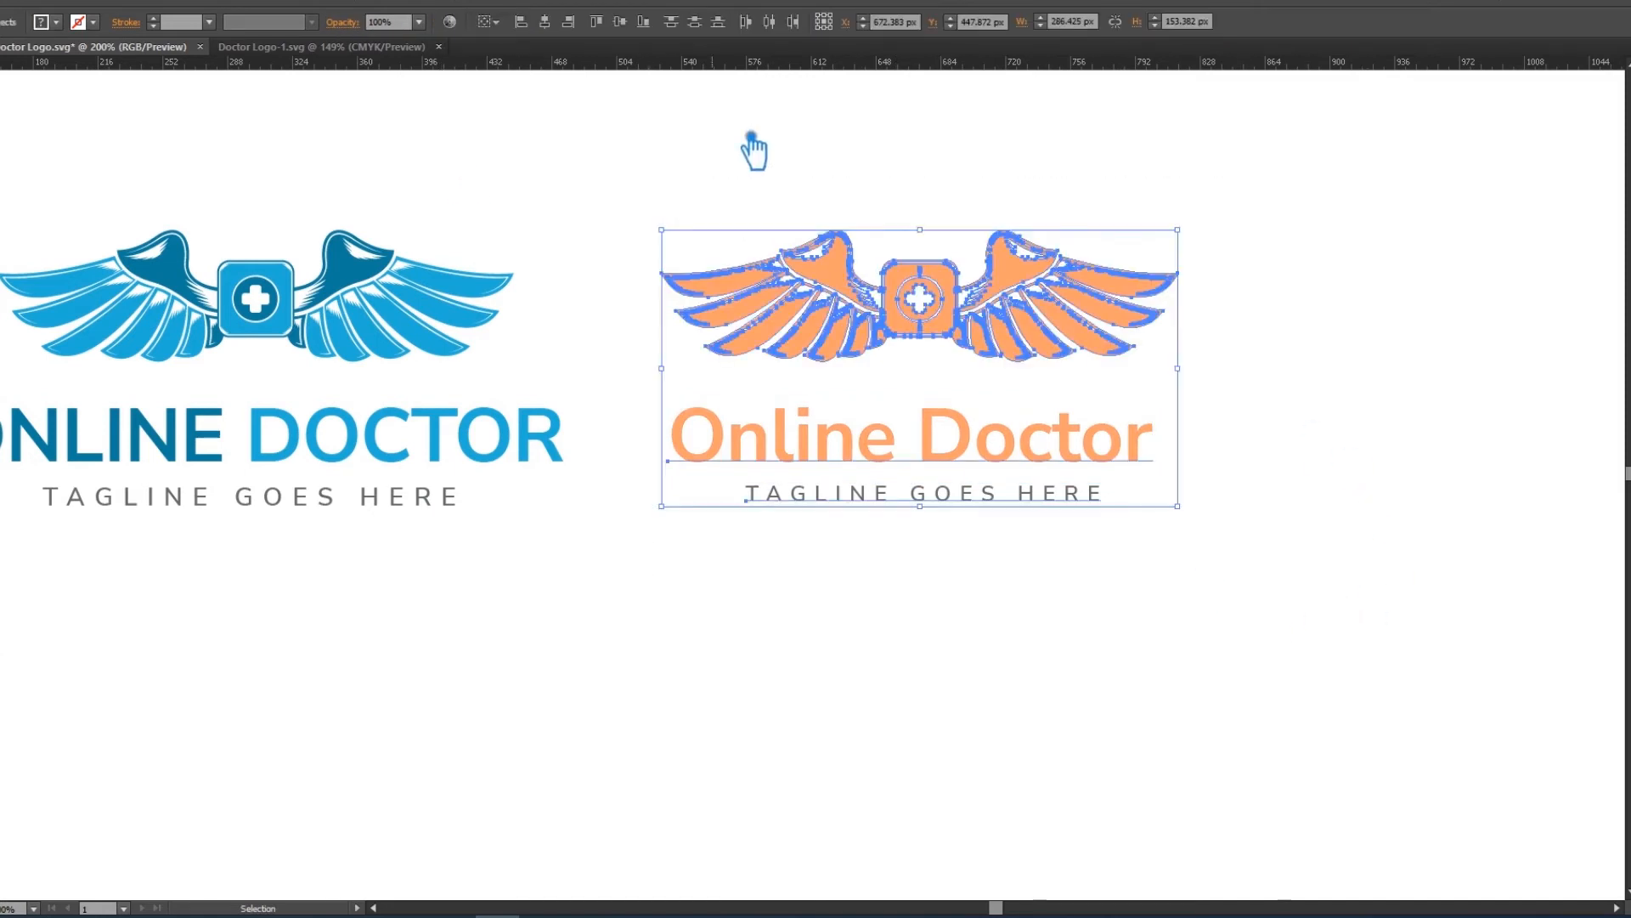
click(545, 21)
click(1367, 347)
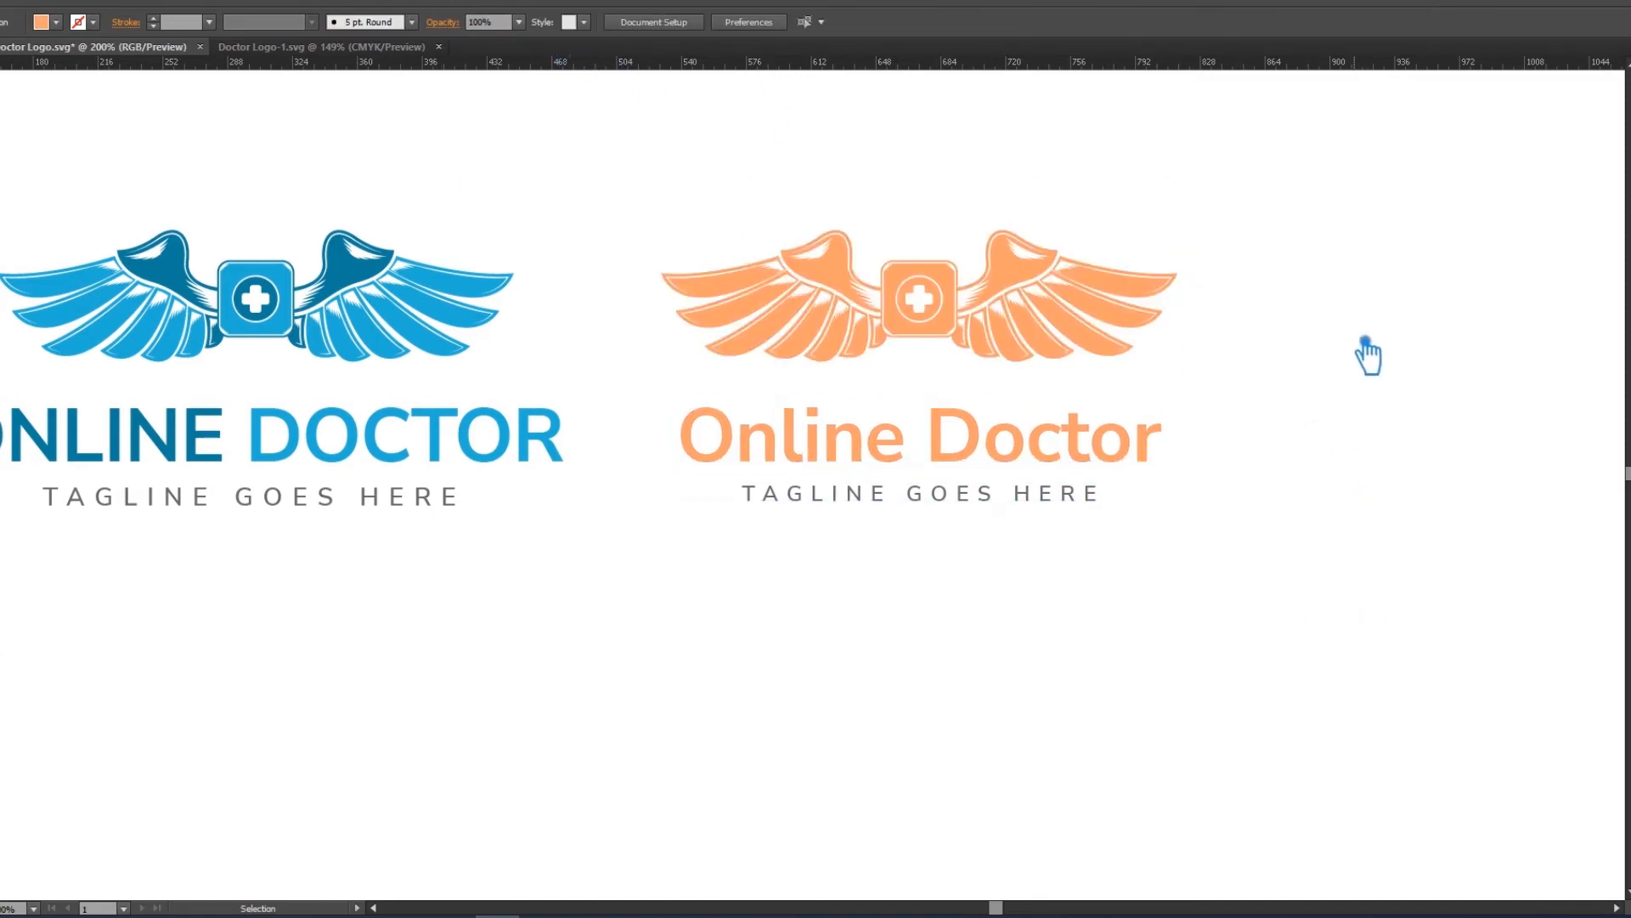
Step: Duplicate the complete orange logo and place the copy below it
drag(1213, 603, 713, 269)
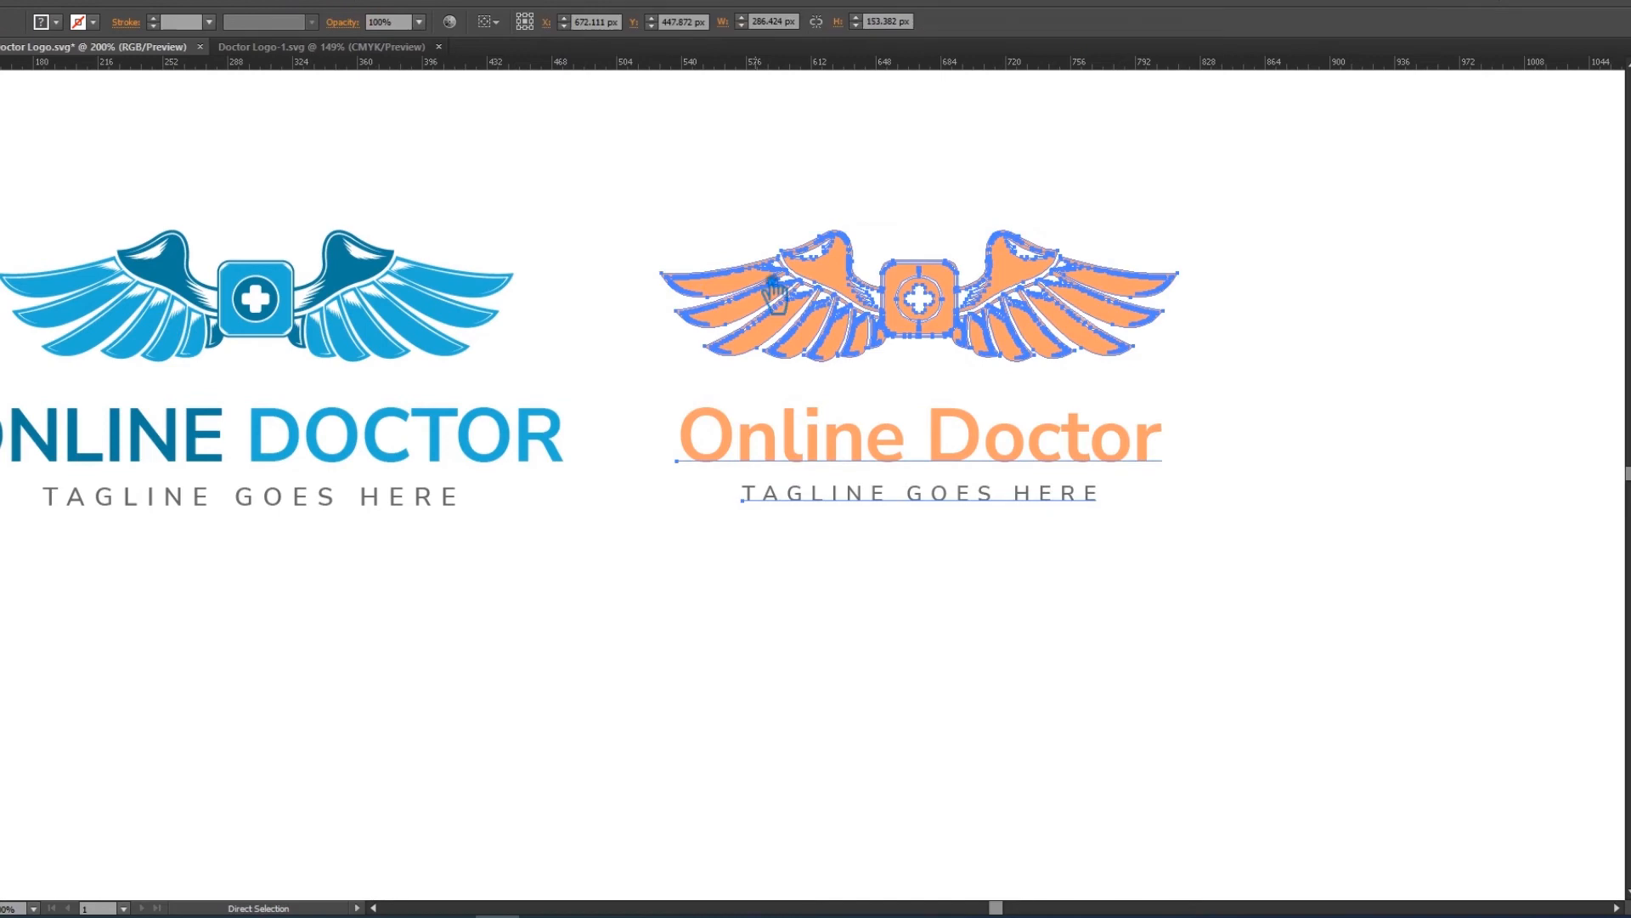
drag(910, 320, 1442, 325)
drag(1114, 546, 1180, 548)
drag(1427, 331, 880, 655)
click(1417, 491)
drag(1300, 661, 1380, 537)
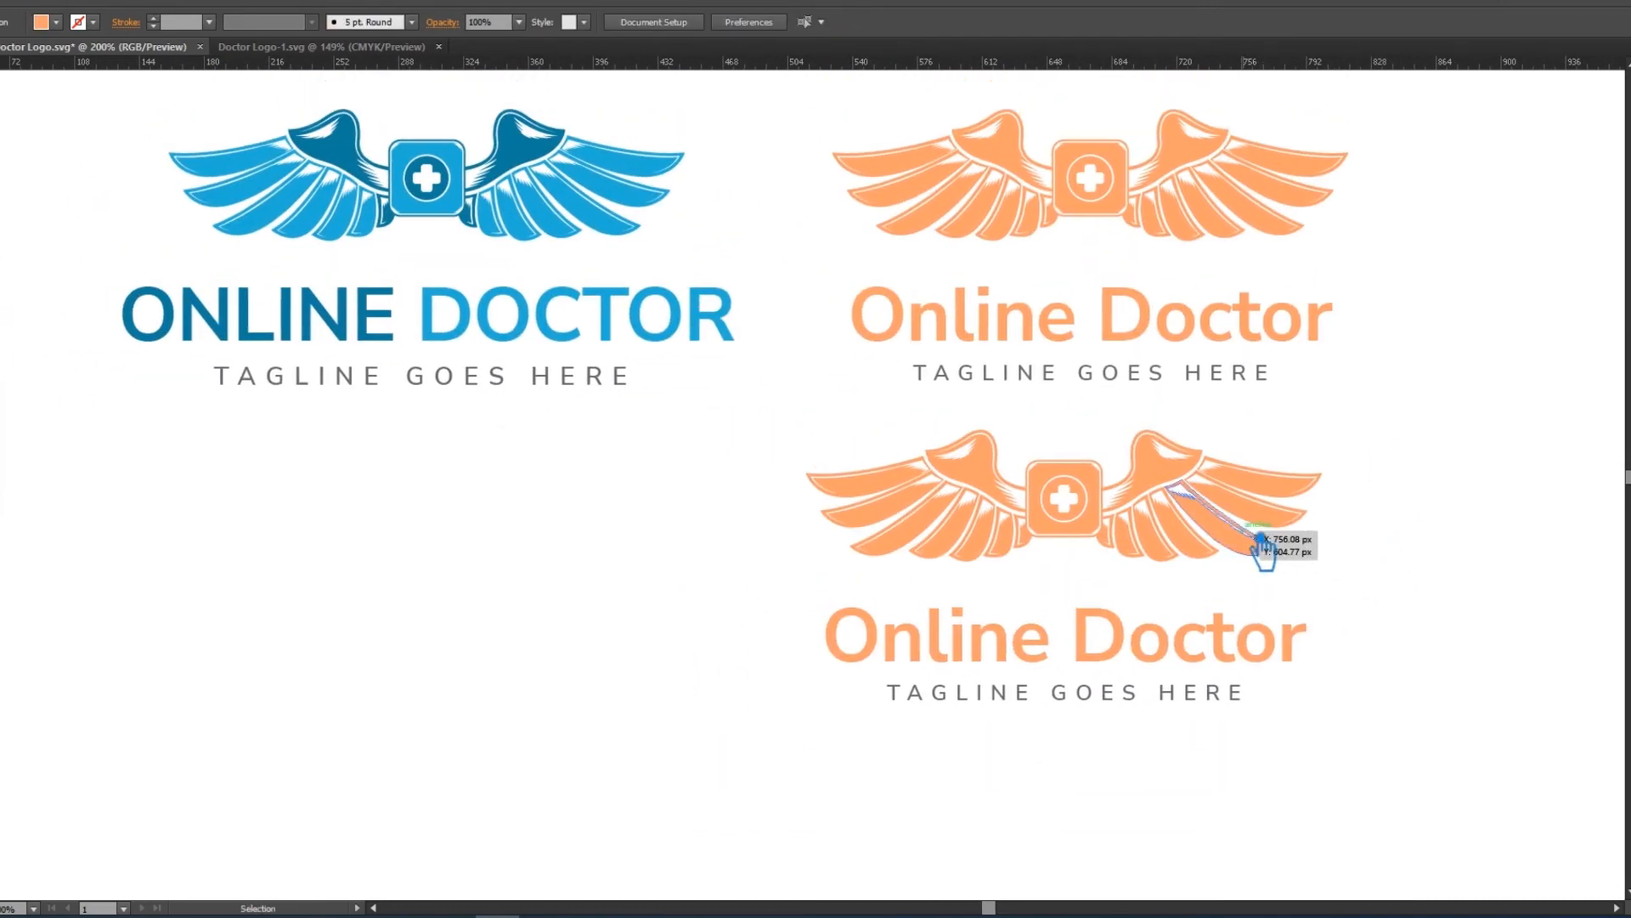
Step: Recolour the lower copy's emblem and company name with the lighter blue sampled from the original logo's feathers
click(1266, 549)
click(1387, 591)
key(a)
drag(1388, 668, 768, 448)
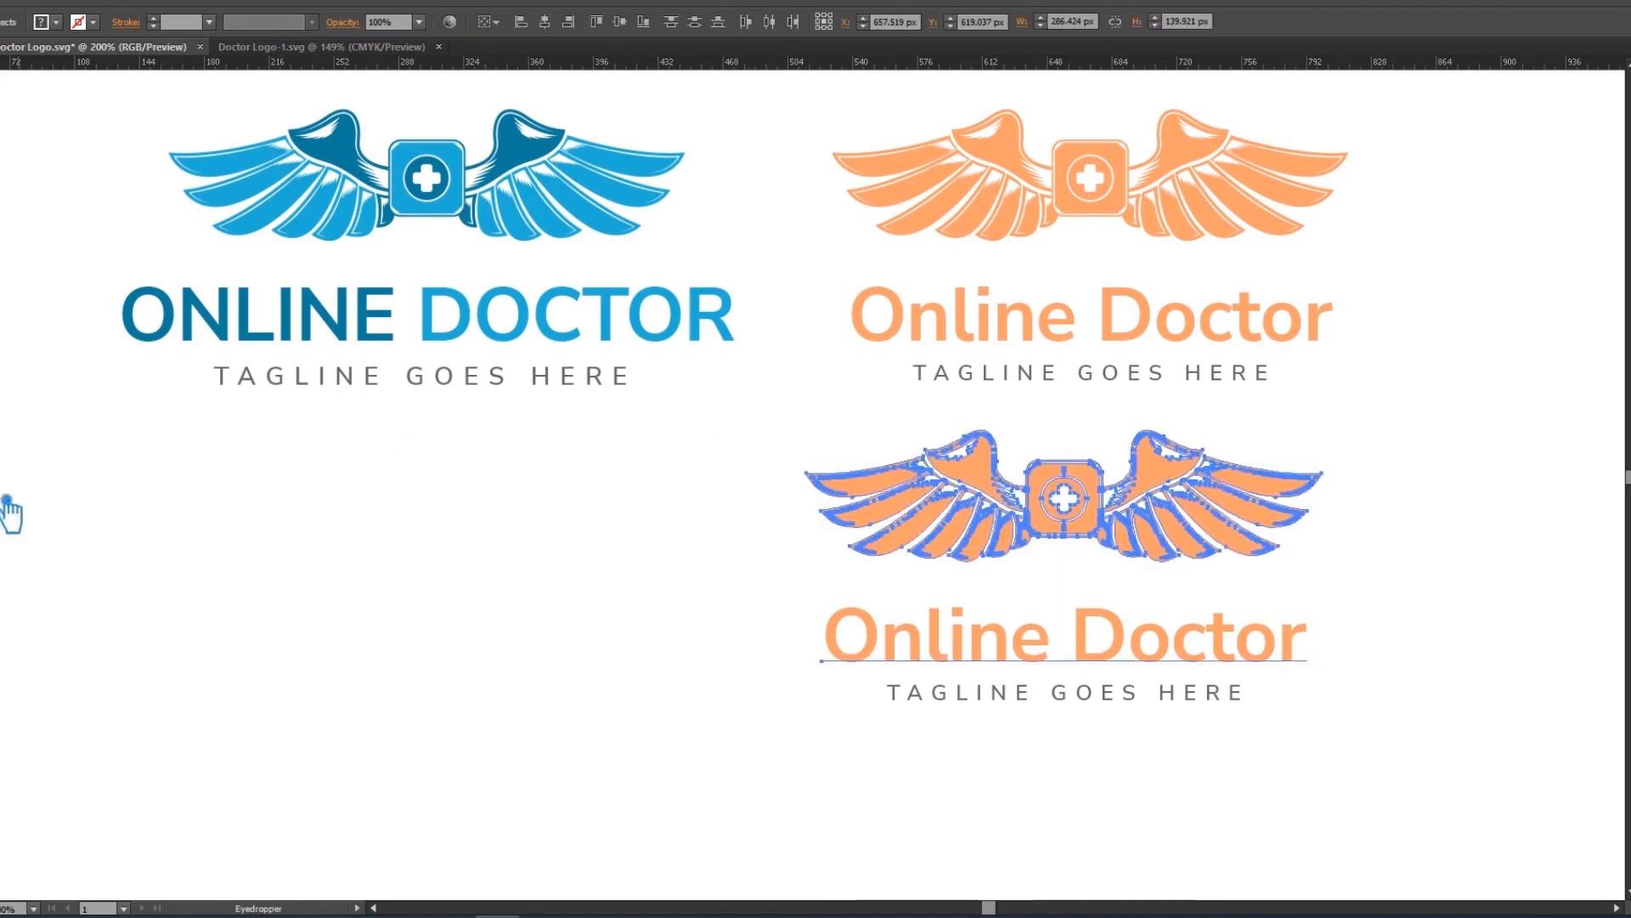
click(584, 212)
key(v)
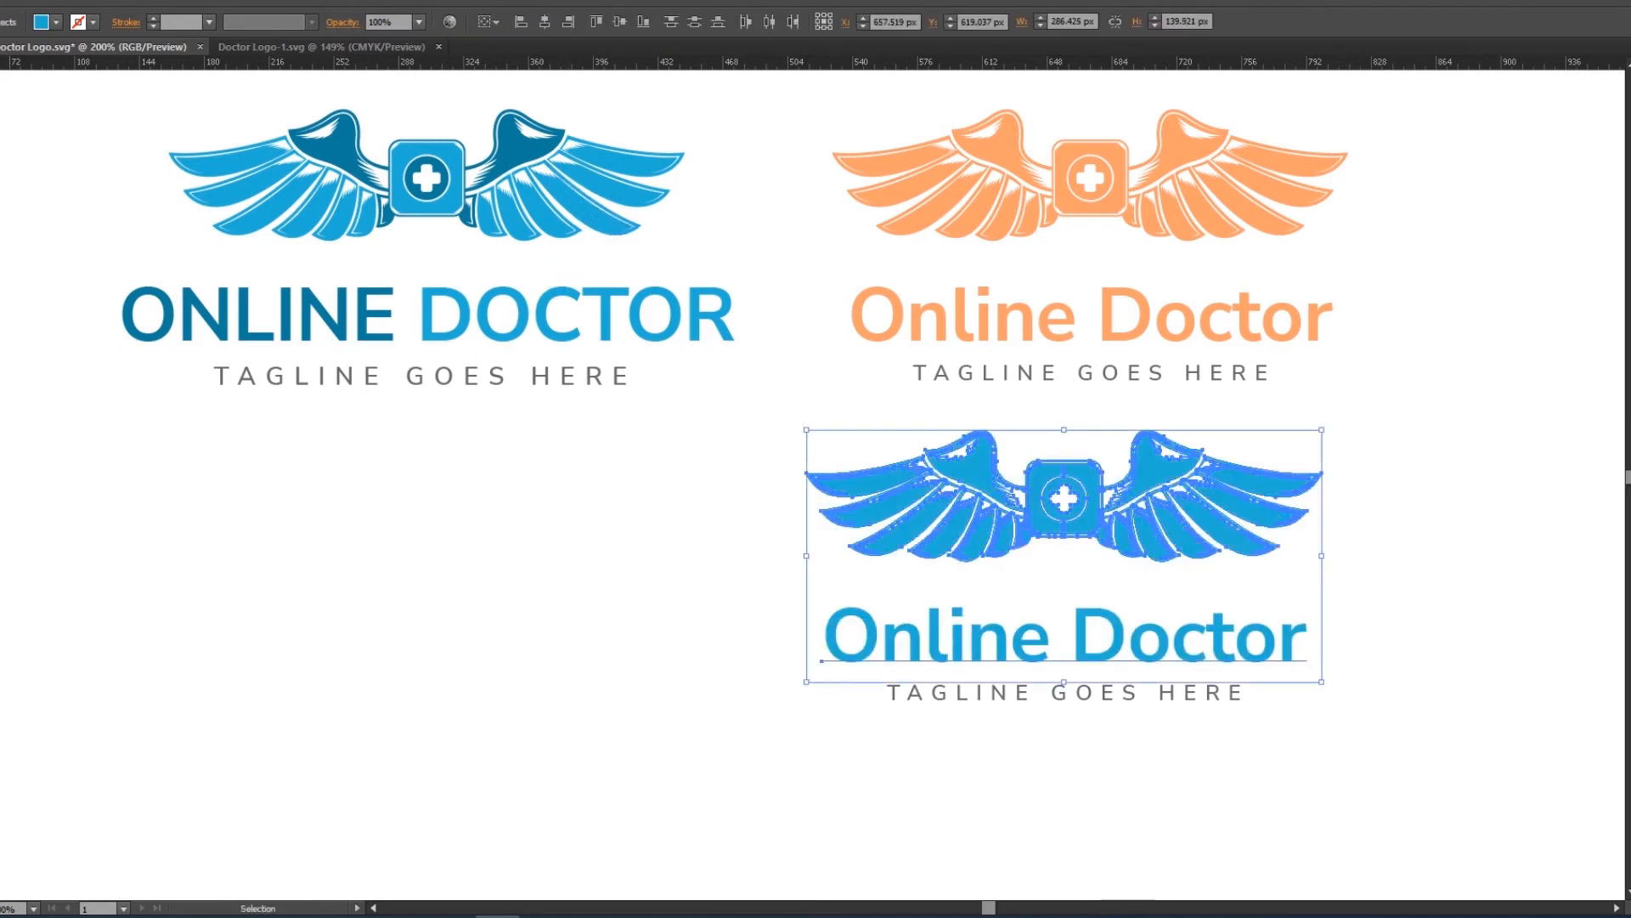
click(327, 568)
Step: Delete the original two-tone blue logo and move the single-colour blue version into its place
drag(690, 497, 134, 131)
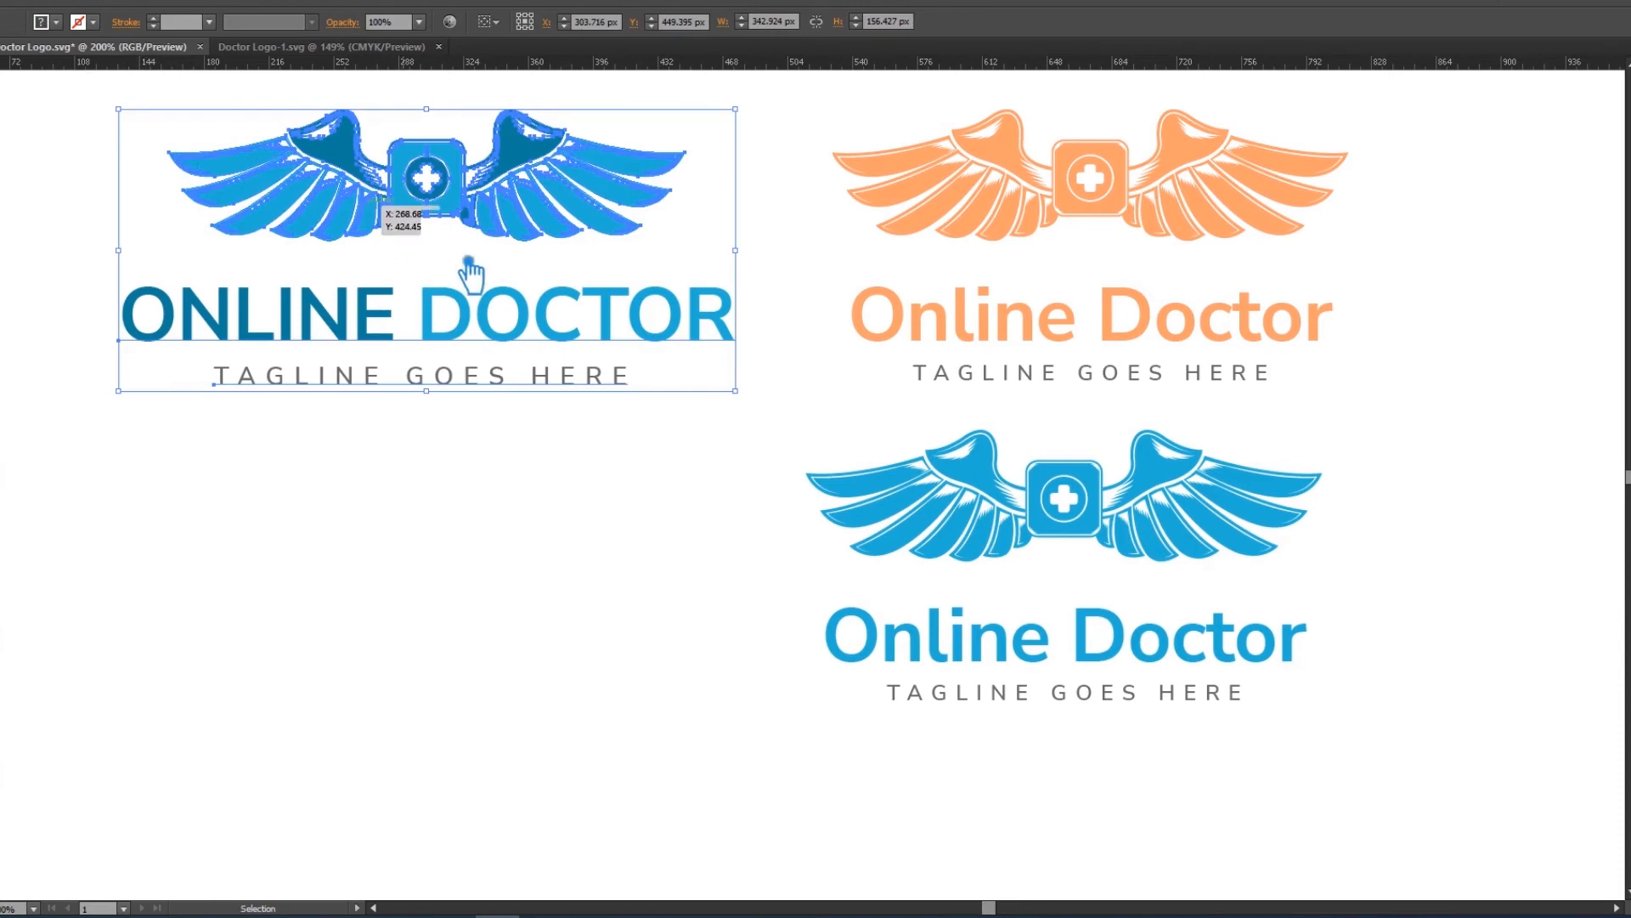
key(Delete)
drag(1094, 541, 541, 475)
Step: Position the orange logo level beside the blue one and save the document
click(1006, 248)
drag(1006, 242, 999, 391)
click(859, 628)
drag(985, 625, 1024, 675)
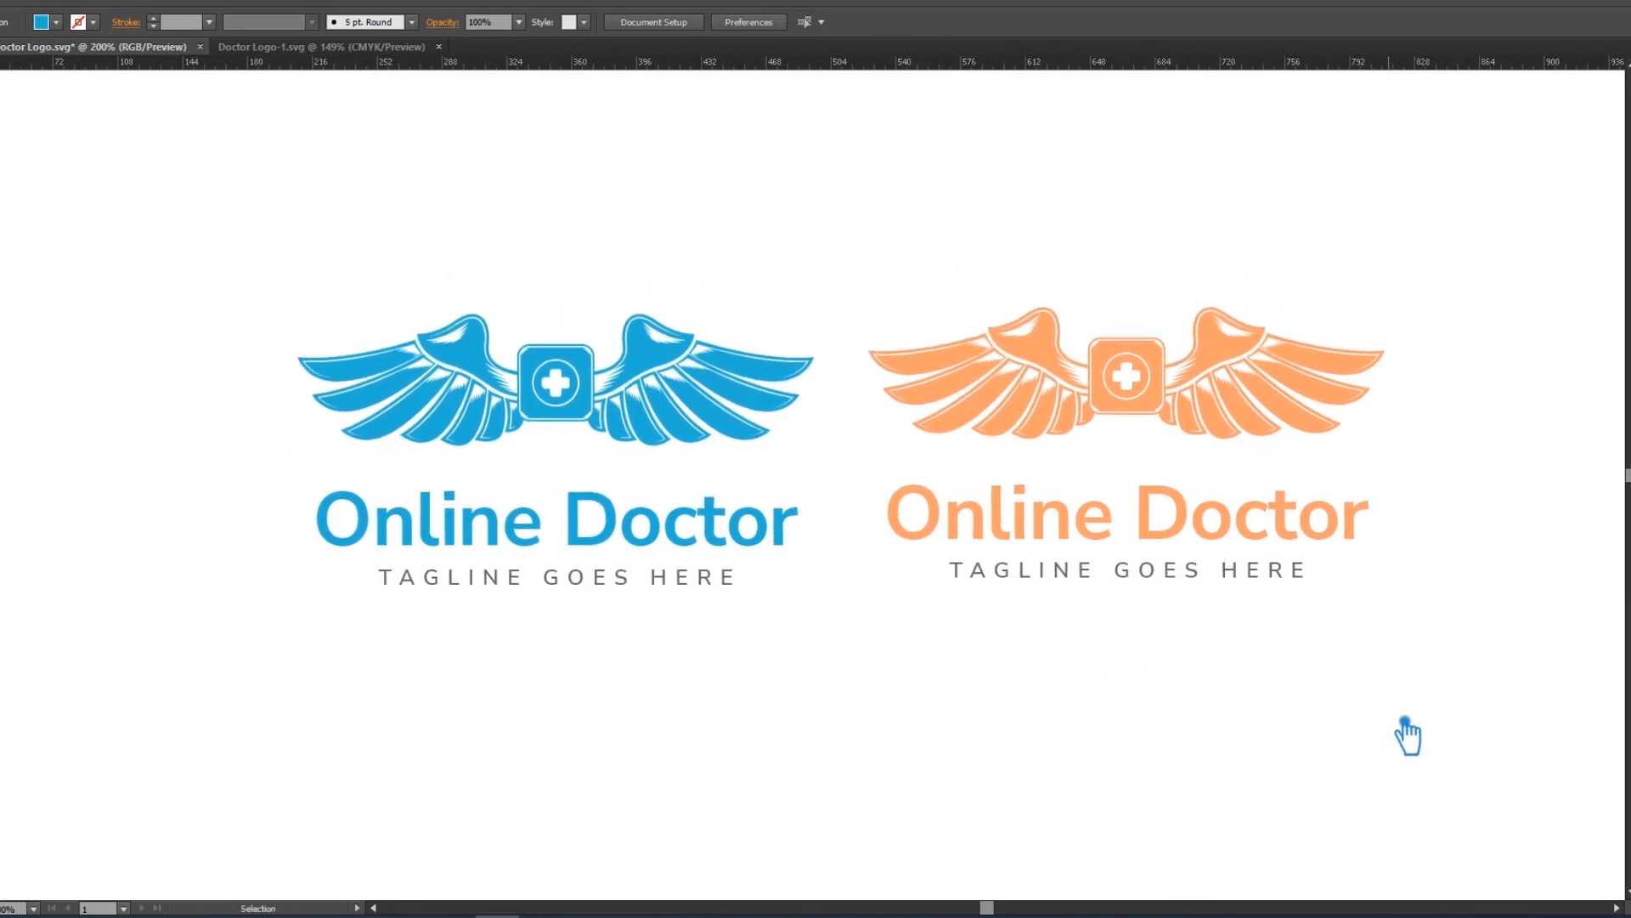
key(ctrl+s)
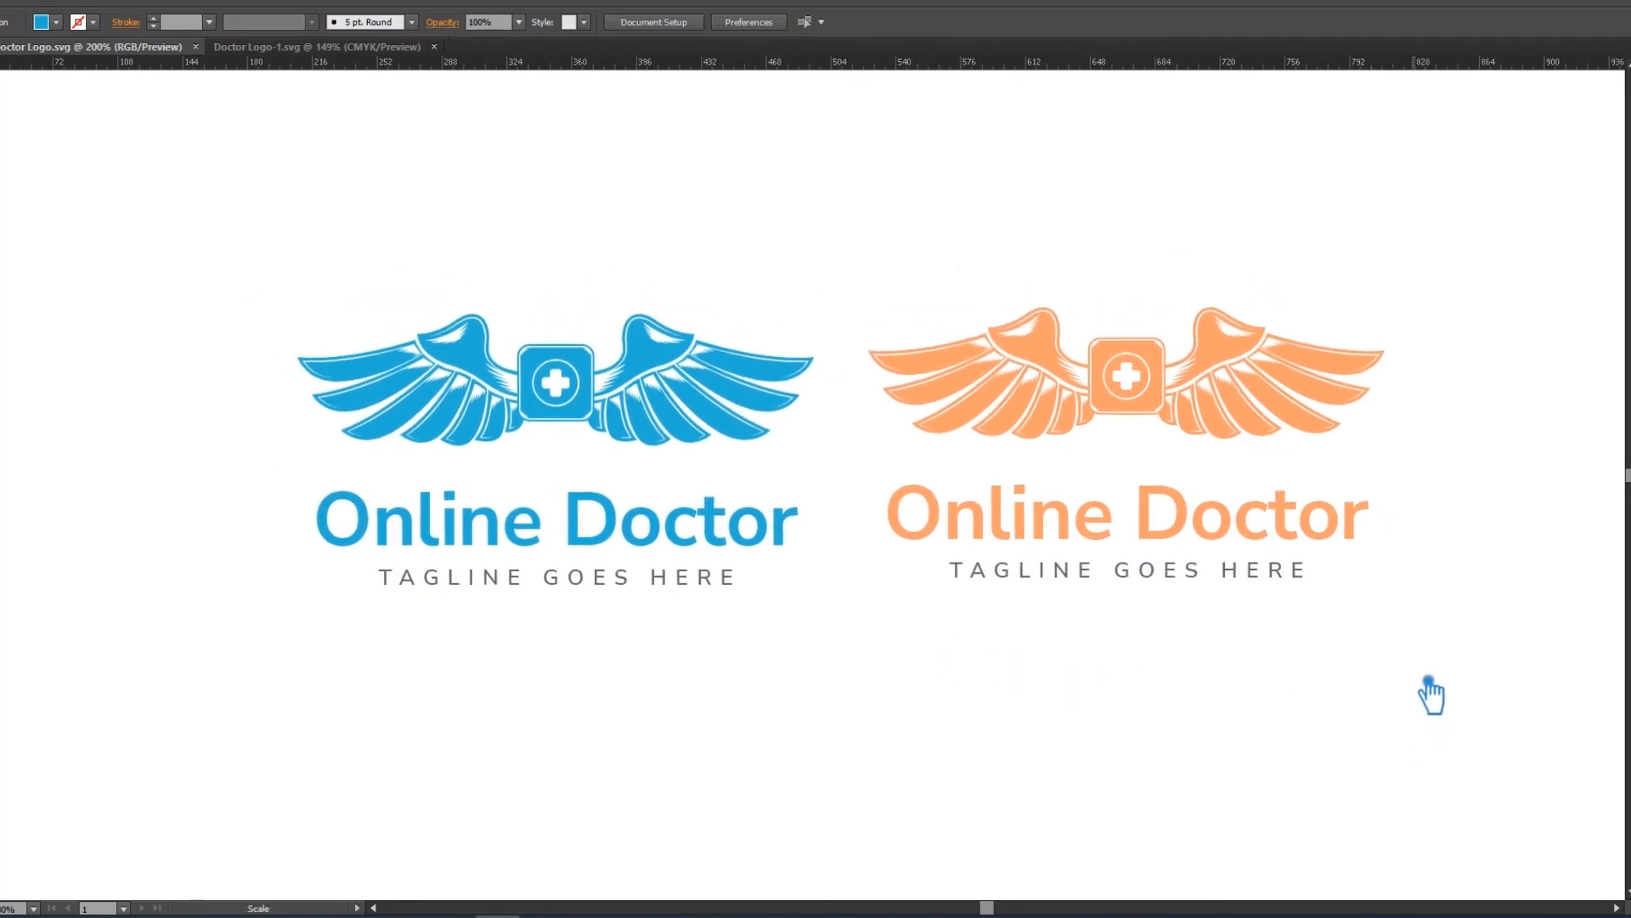
Step: Duplicate the orange logo centrally below the blue and orange pair and ungroup the copy
drag(1426, 692, 1402, 714)
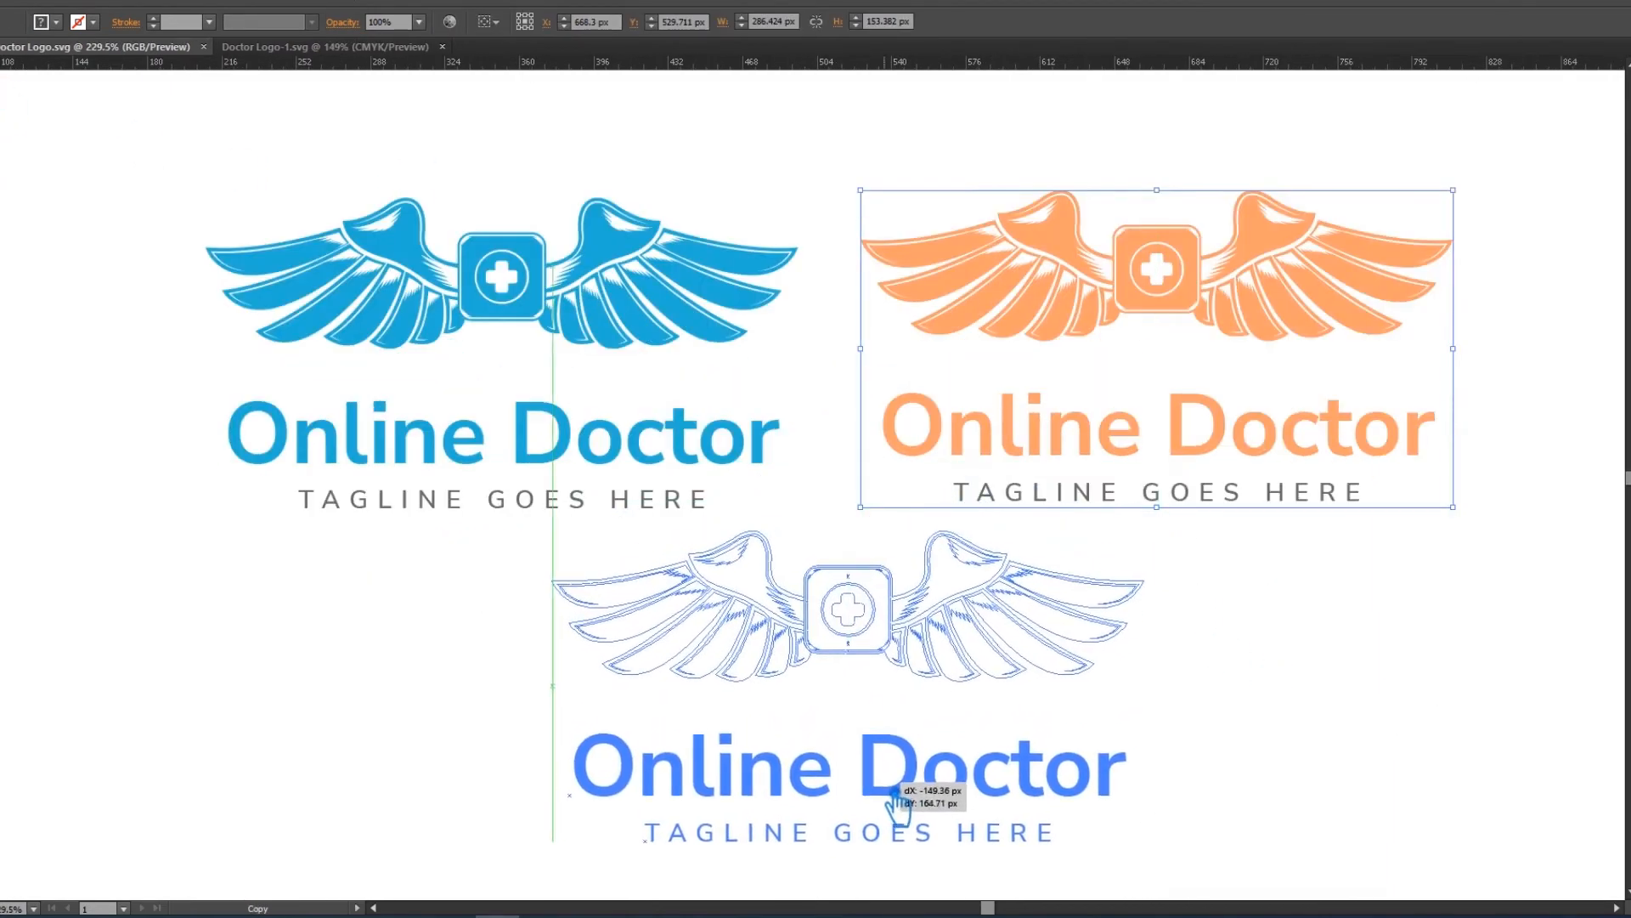
drag(892, 780, 868, 753)
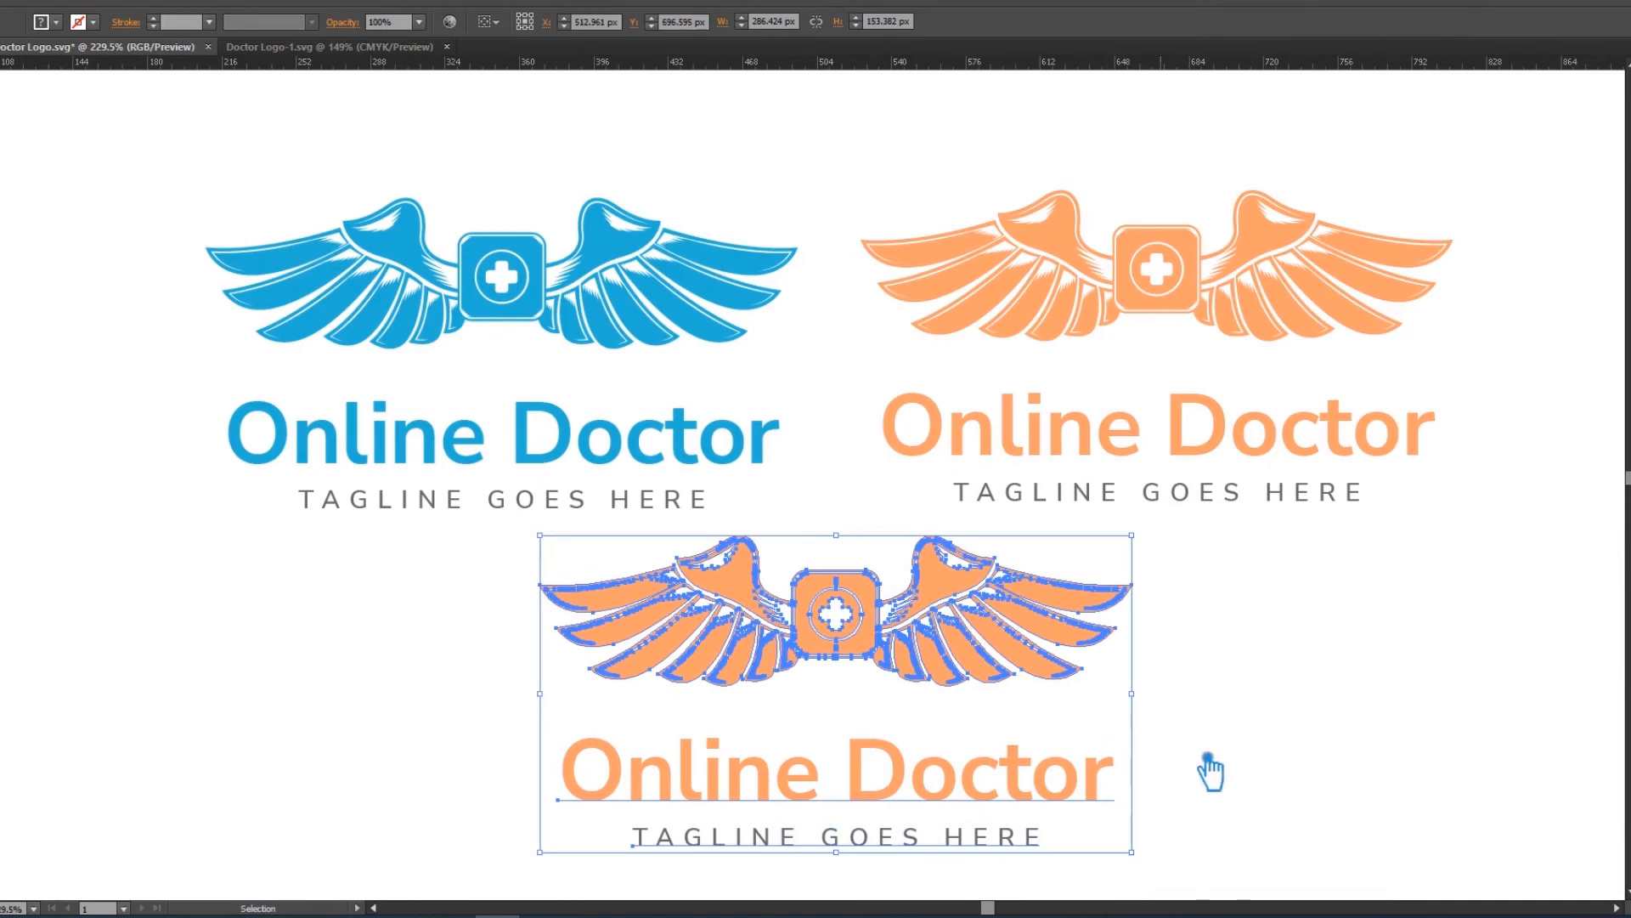
click(1273, 731)
click(955, 565)
click(1216, 583)
right_click(977, 586)
click(1209, 830)
Step: Recolour the lower copy's company name with the warm grey 7C7572
drag(1165, 834, 552, 731)
click(1249, 726)
click(1018, 769)
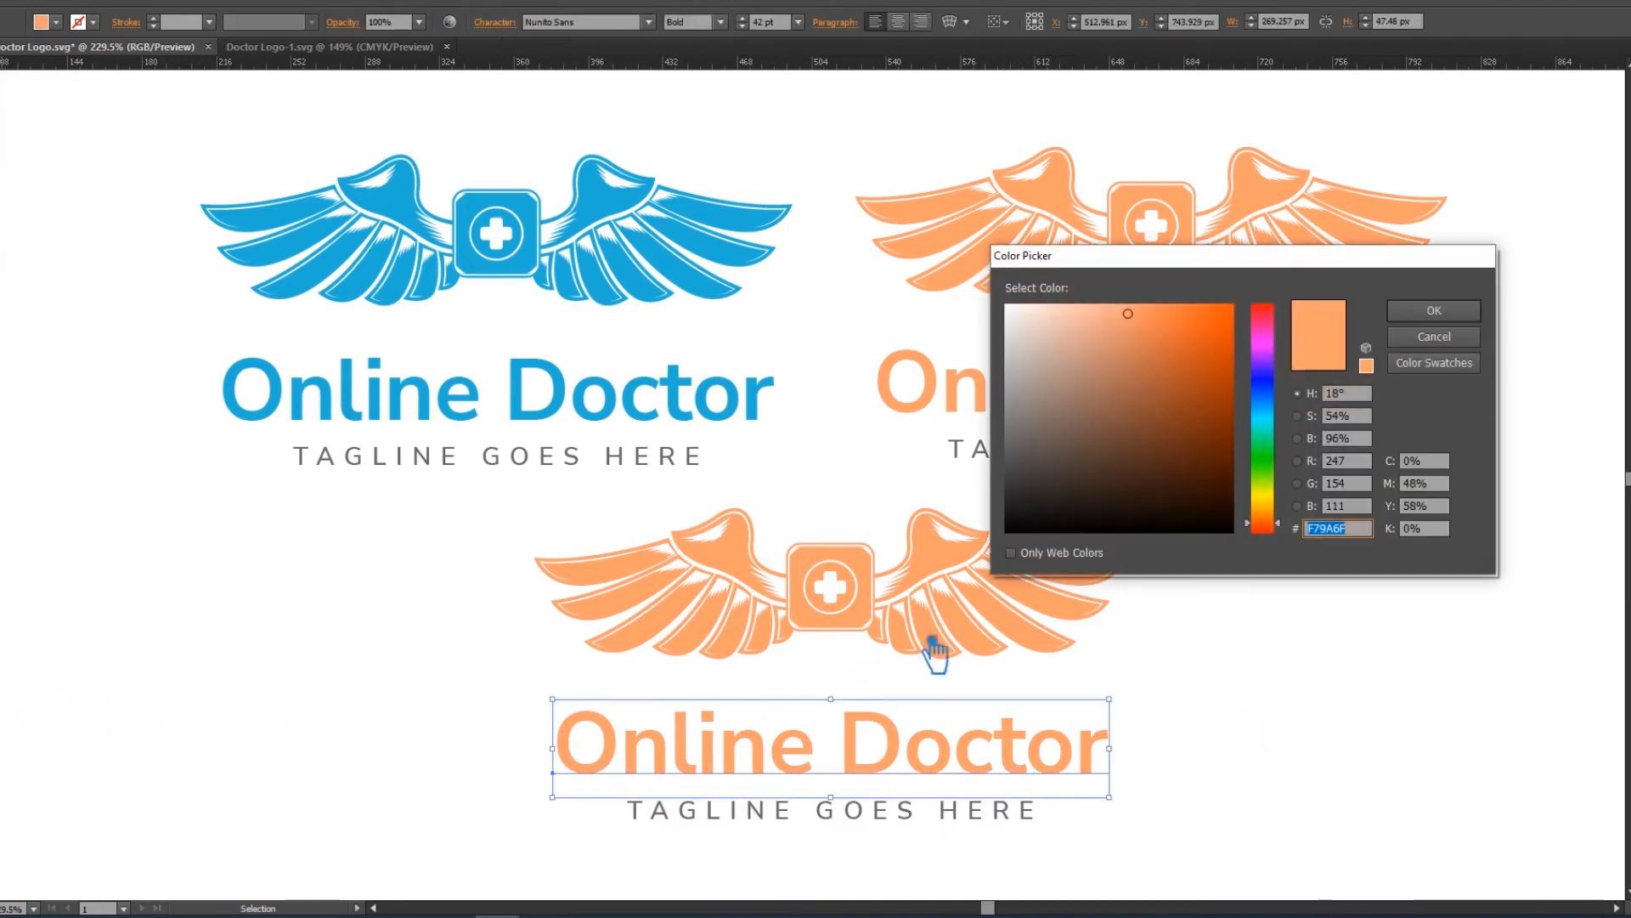
drag(1046, 469, 1041, 426)
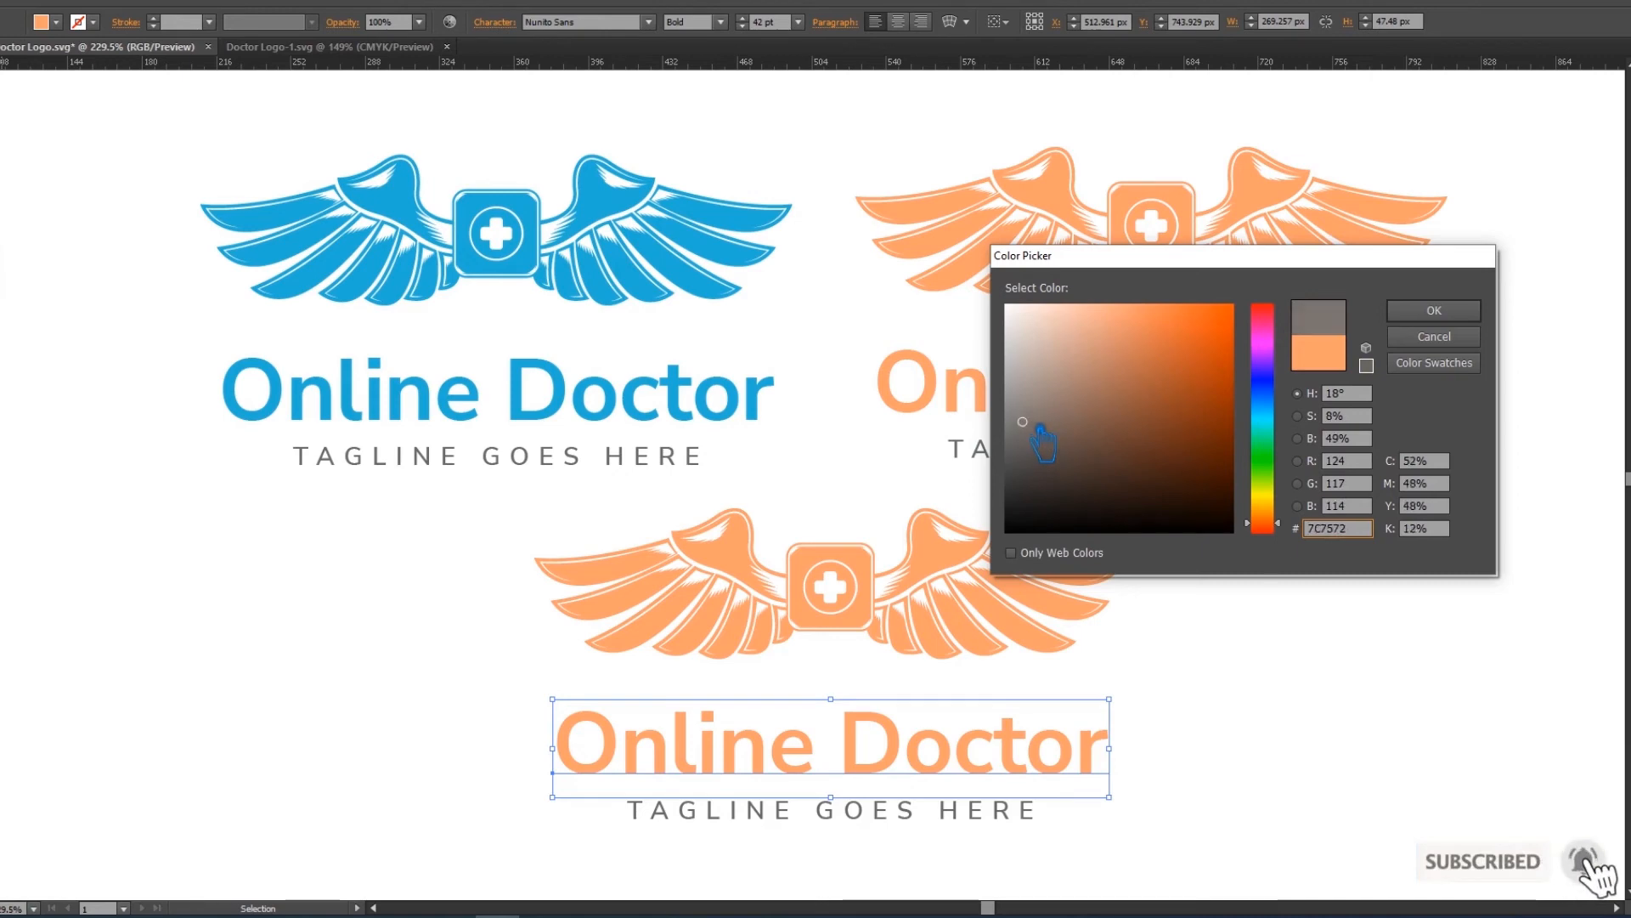
click(1434, 311)
click(1330, 676)
Step: Change the lower copy's company name to the more neutral grey 727070
click(1012, 760)
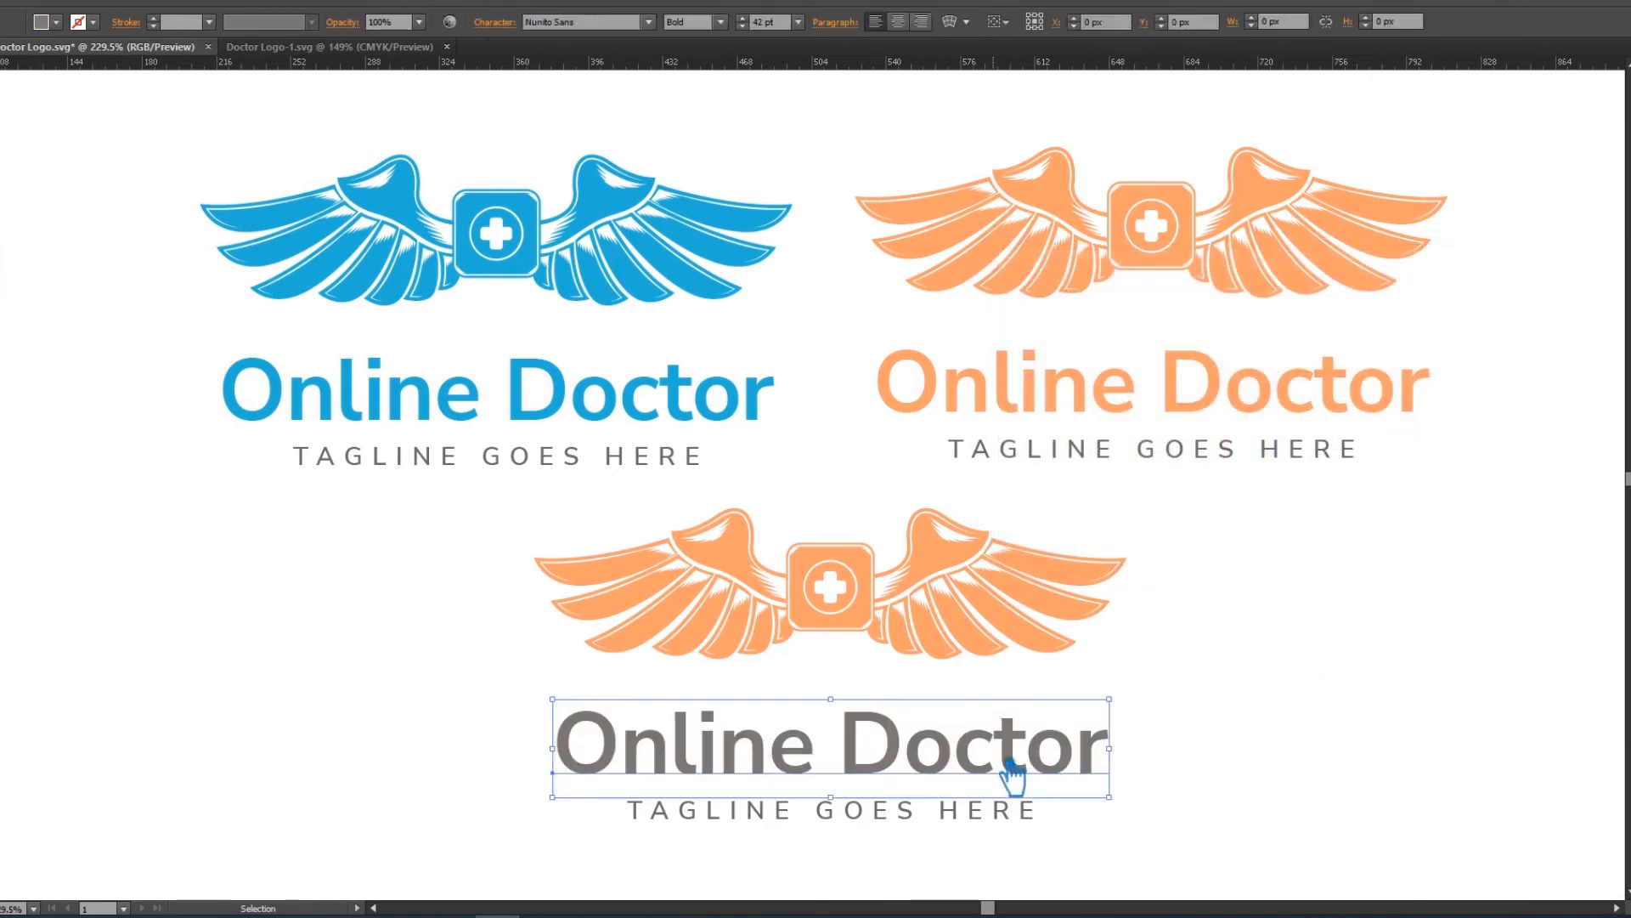
double_click(2, 272)
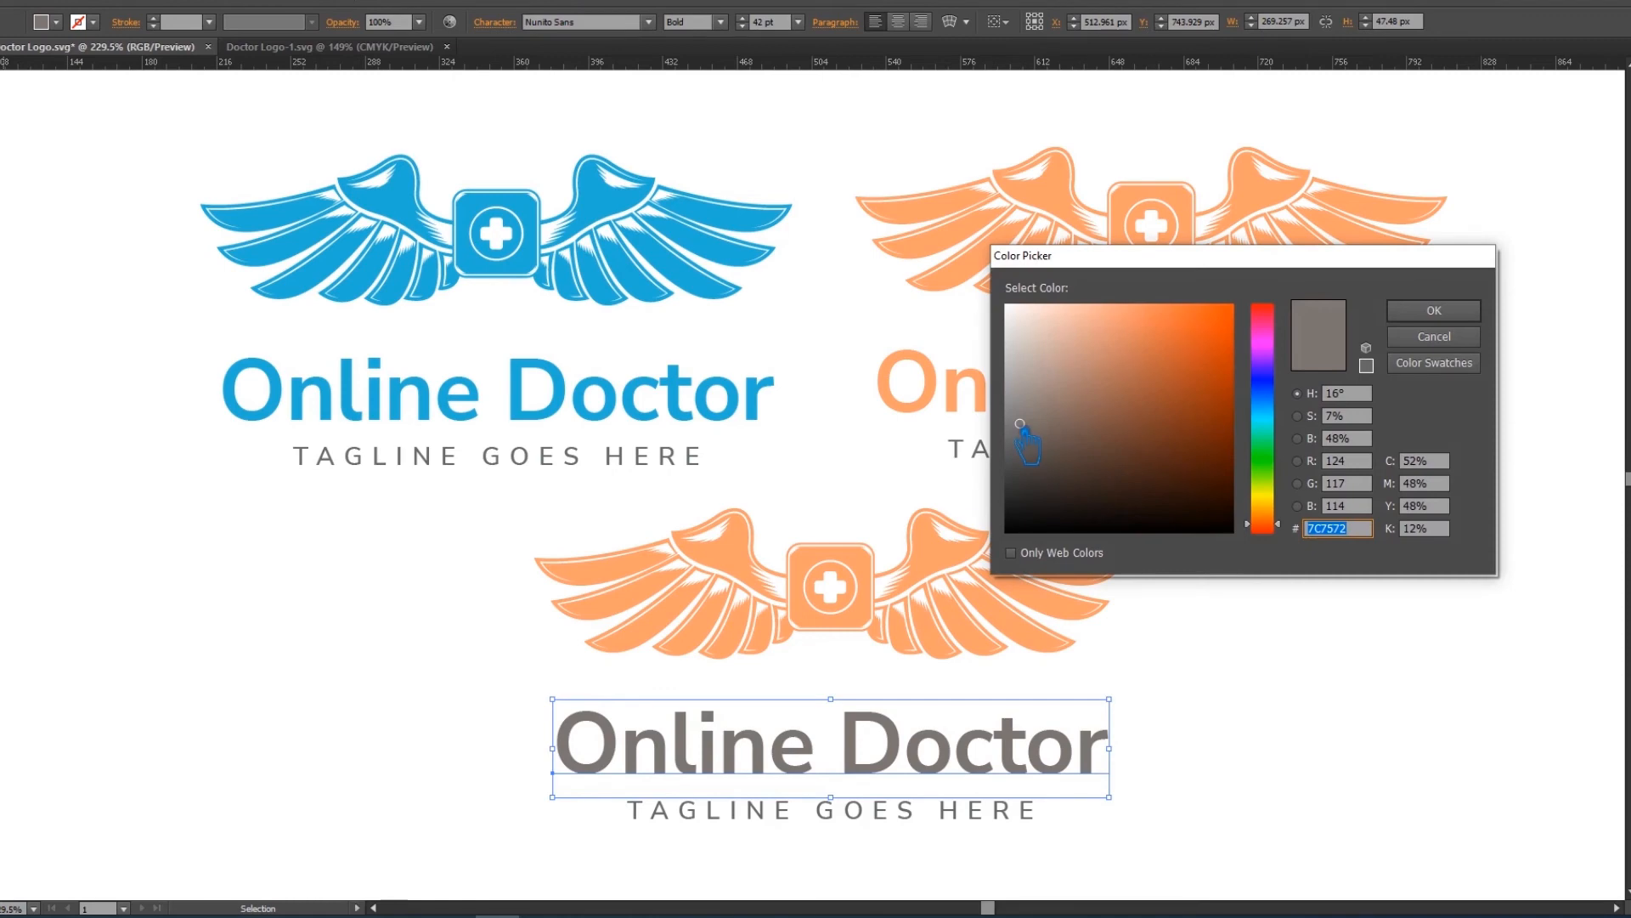
click(1434, 311)
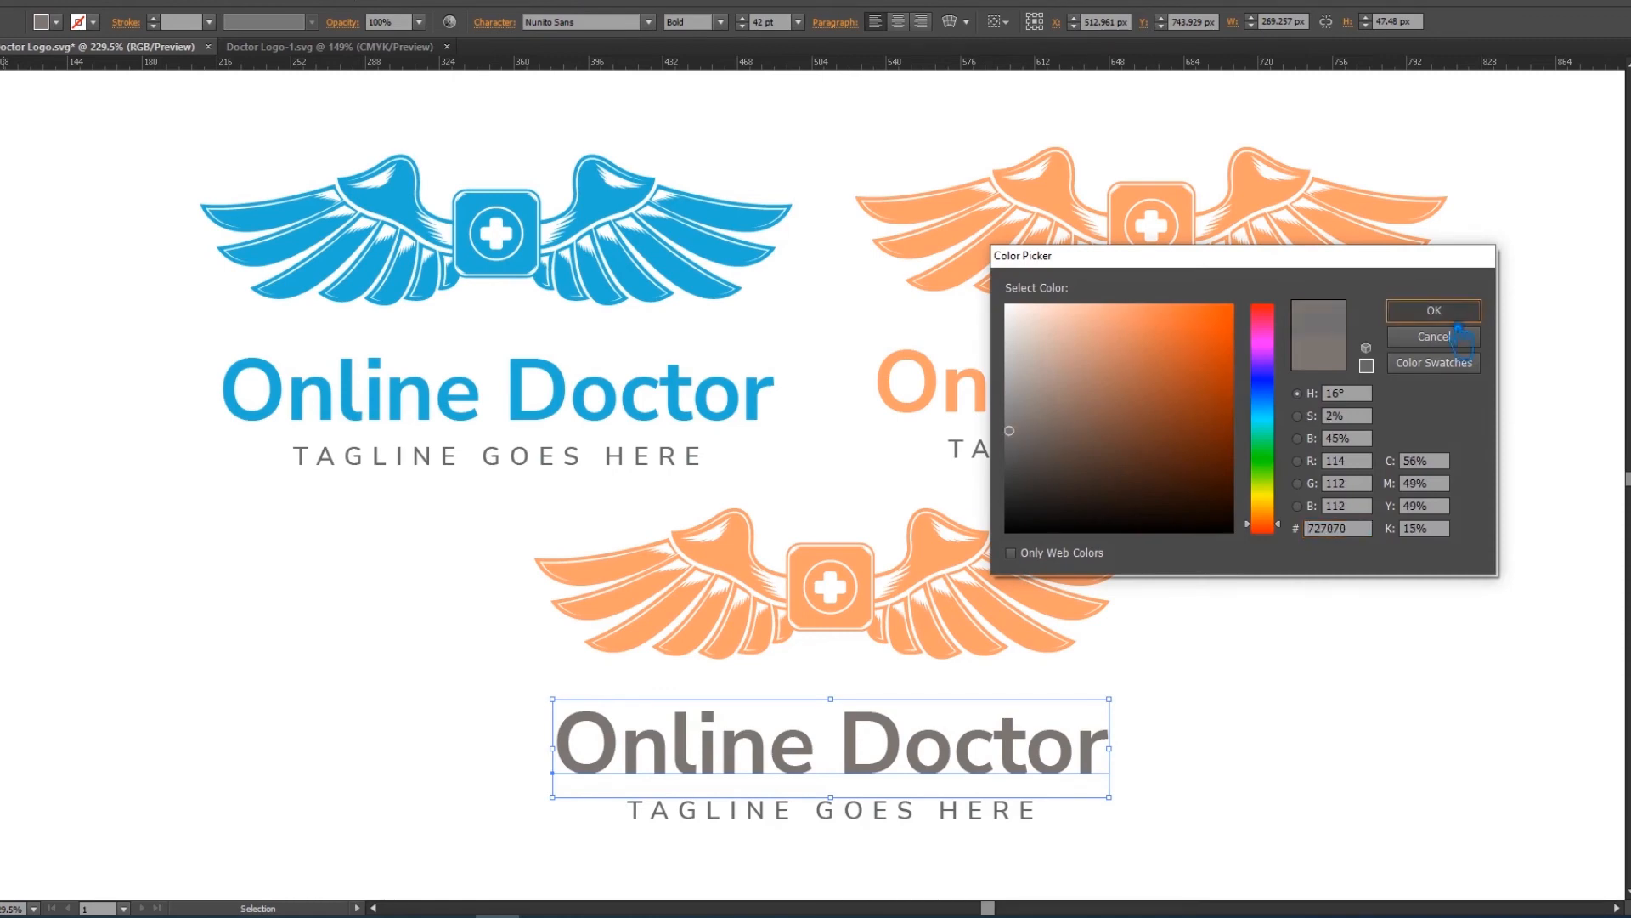
click(1266, 649)
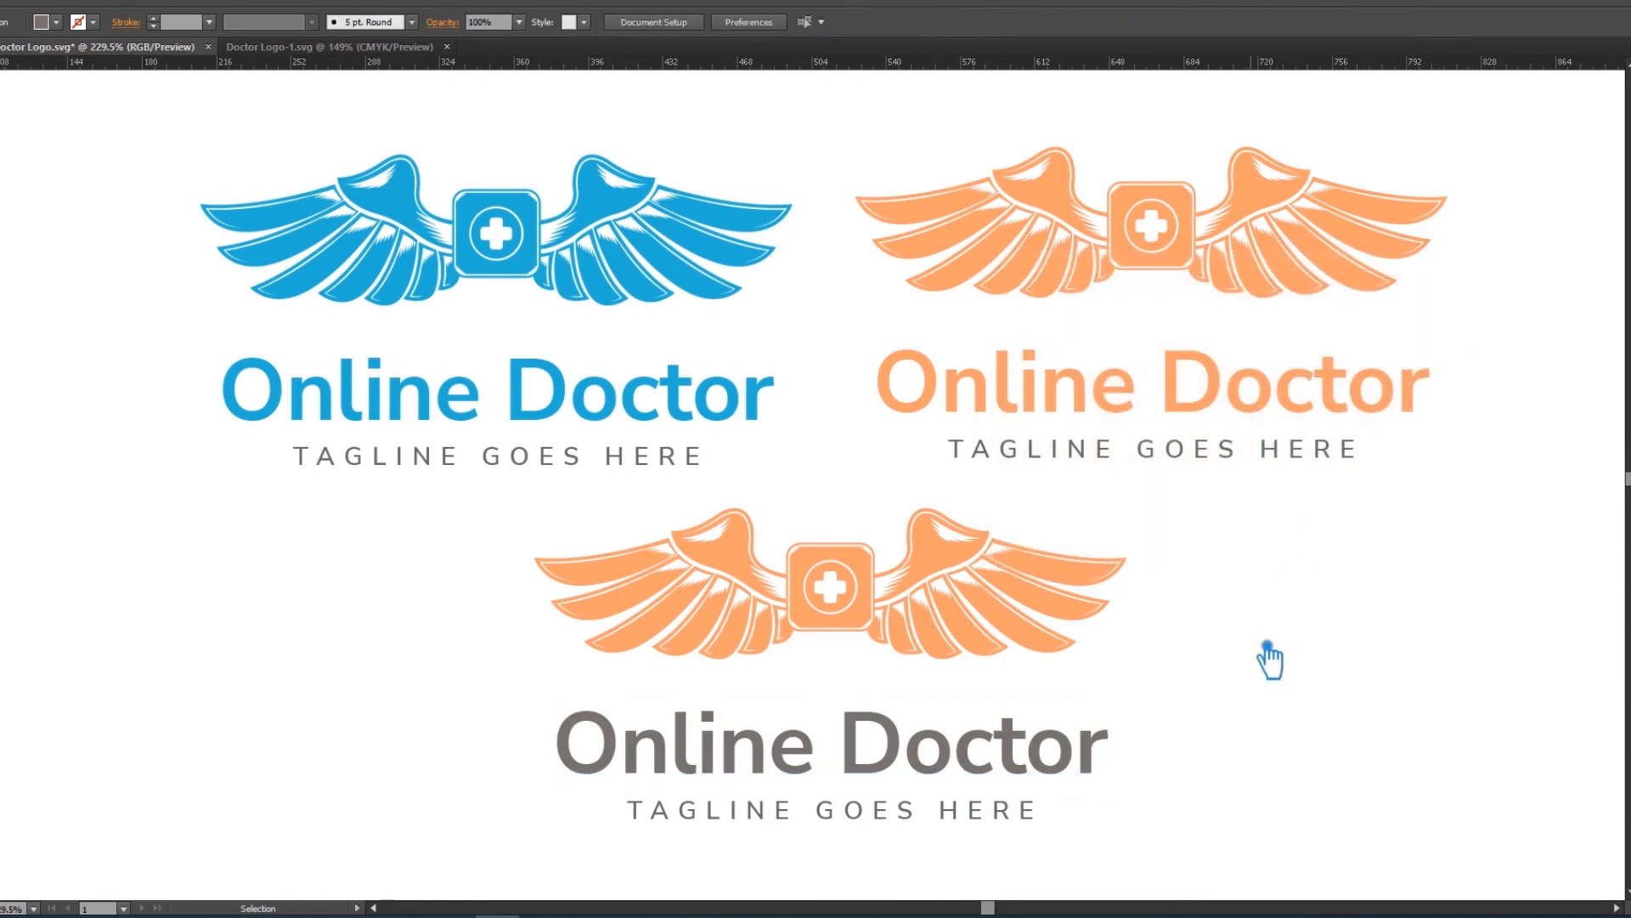
Step: Group all parts of the lower logo copy and move it slightly farther below the upper pair
drag(1136, 833, 497, 605)
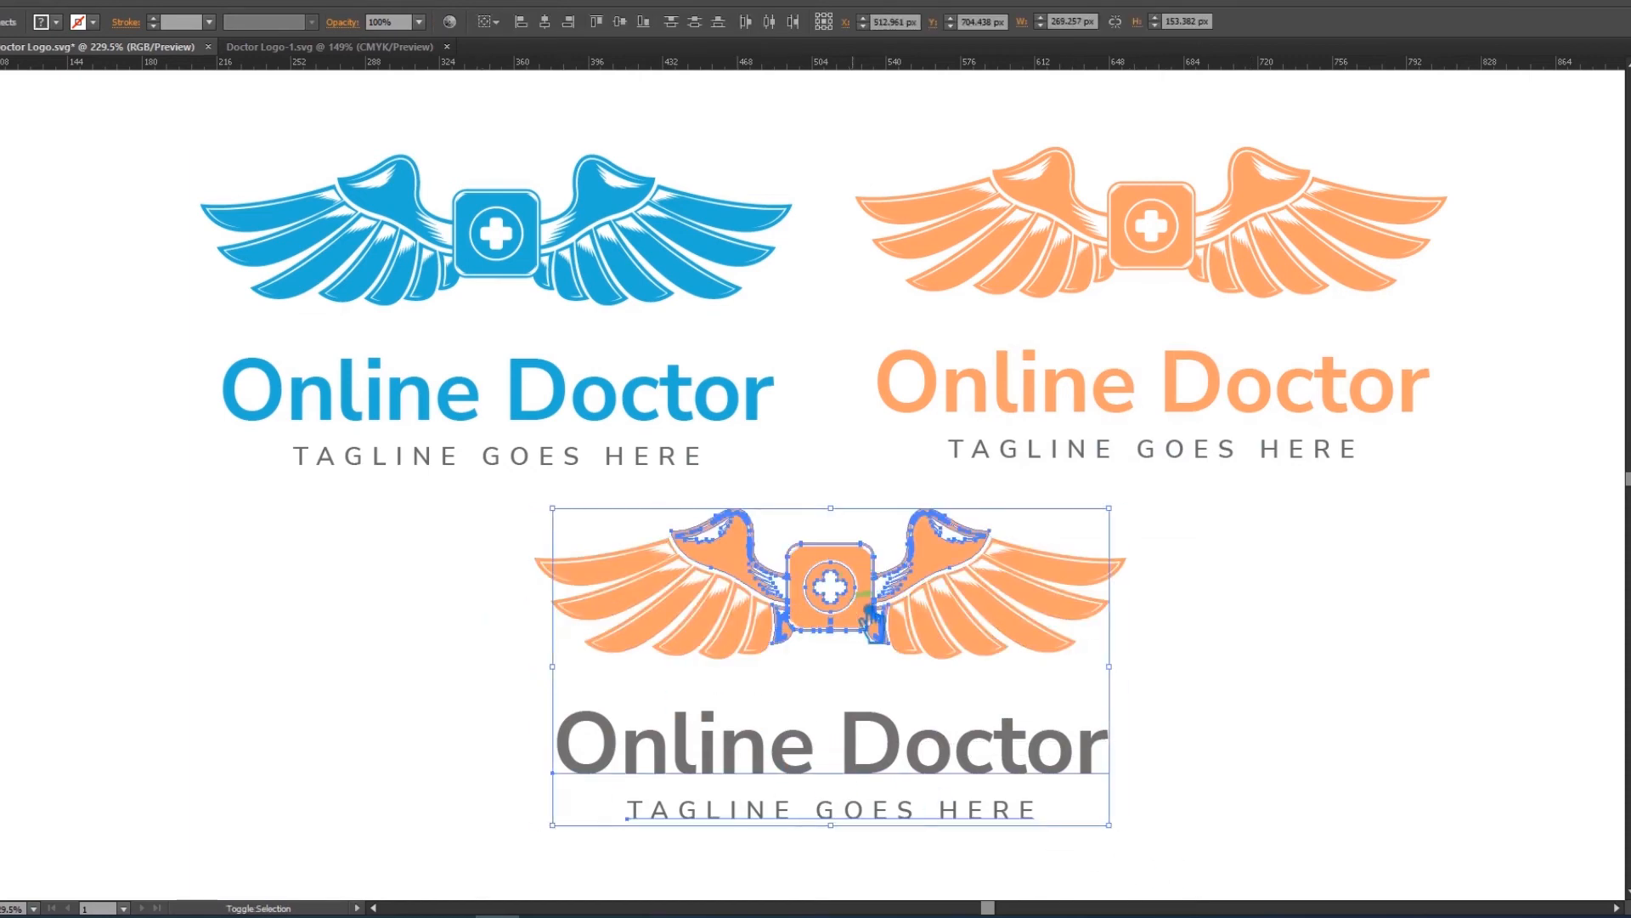
click(1228, 659)
drag(1018, 817, 510, 546)
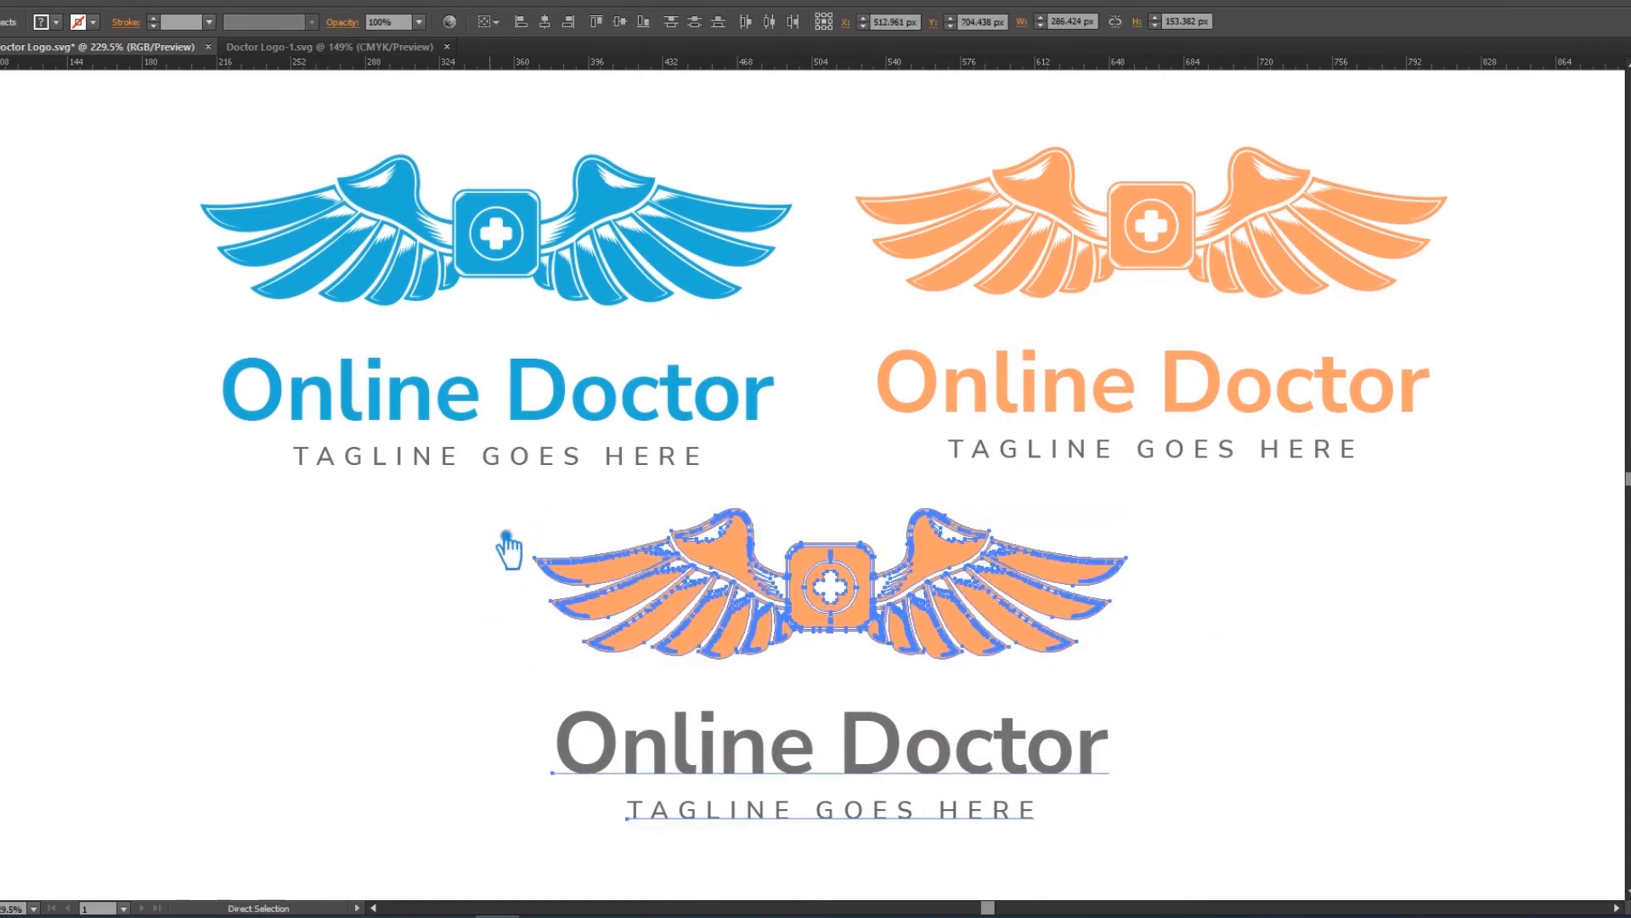
click(1100, 634)
drag(863, 619, 864, 639)
click(1358, 651)
drag(1358, 652, 1353, 631)
drag(957, 600, 962, 595)
click(1289, 585)
Step: Group the blue and orange logos of the upper row together as one pair
click(1144, 435)
shift+click(668, 410)
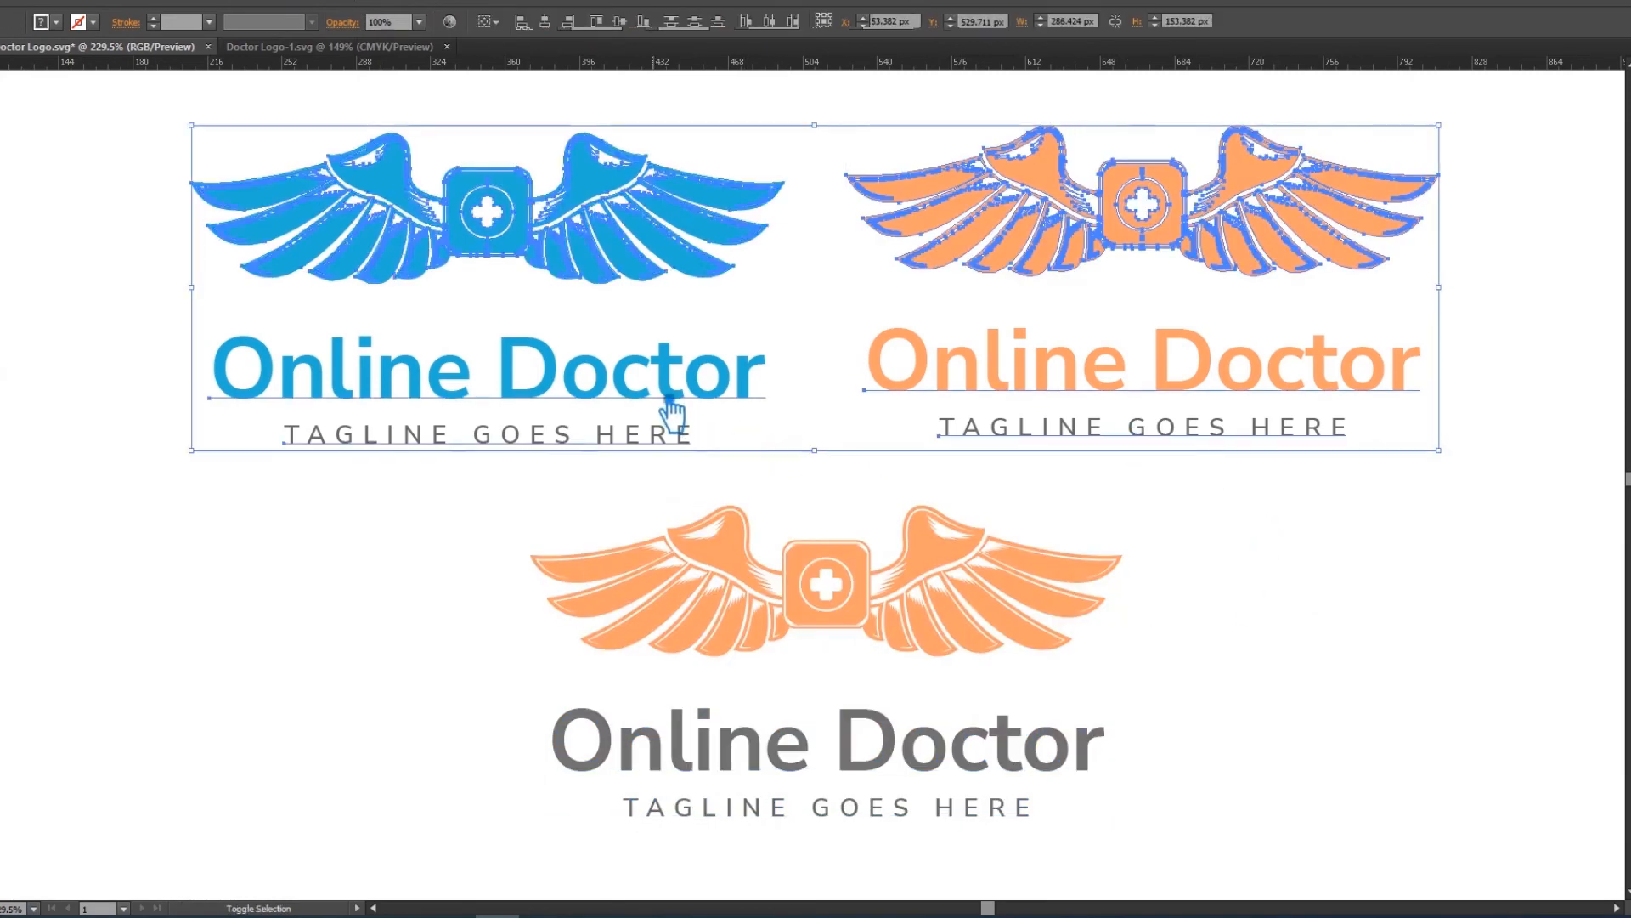
click(712, 511)
click(601, 428)
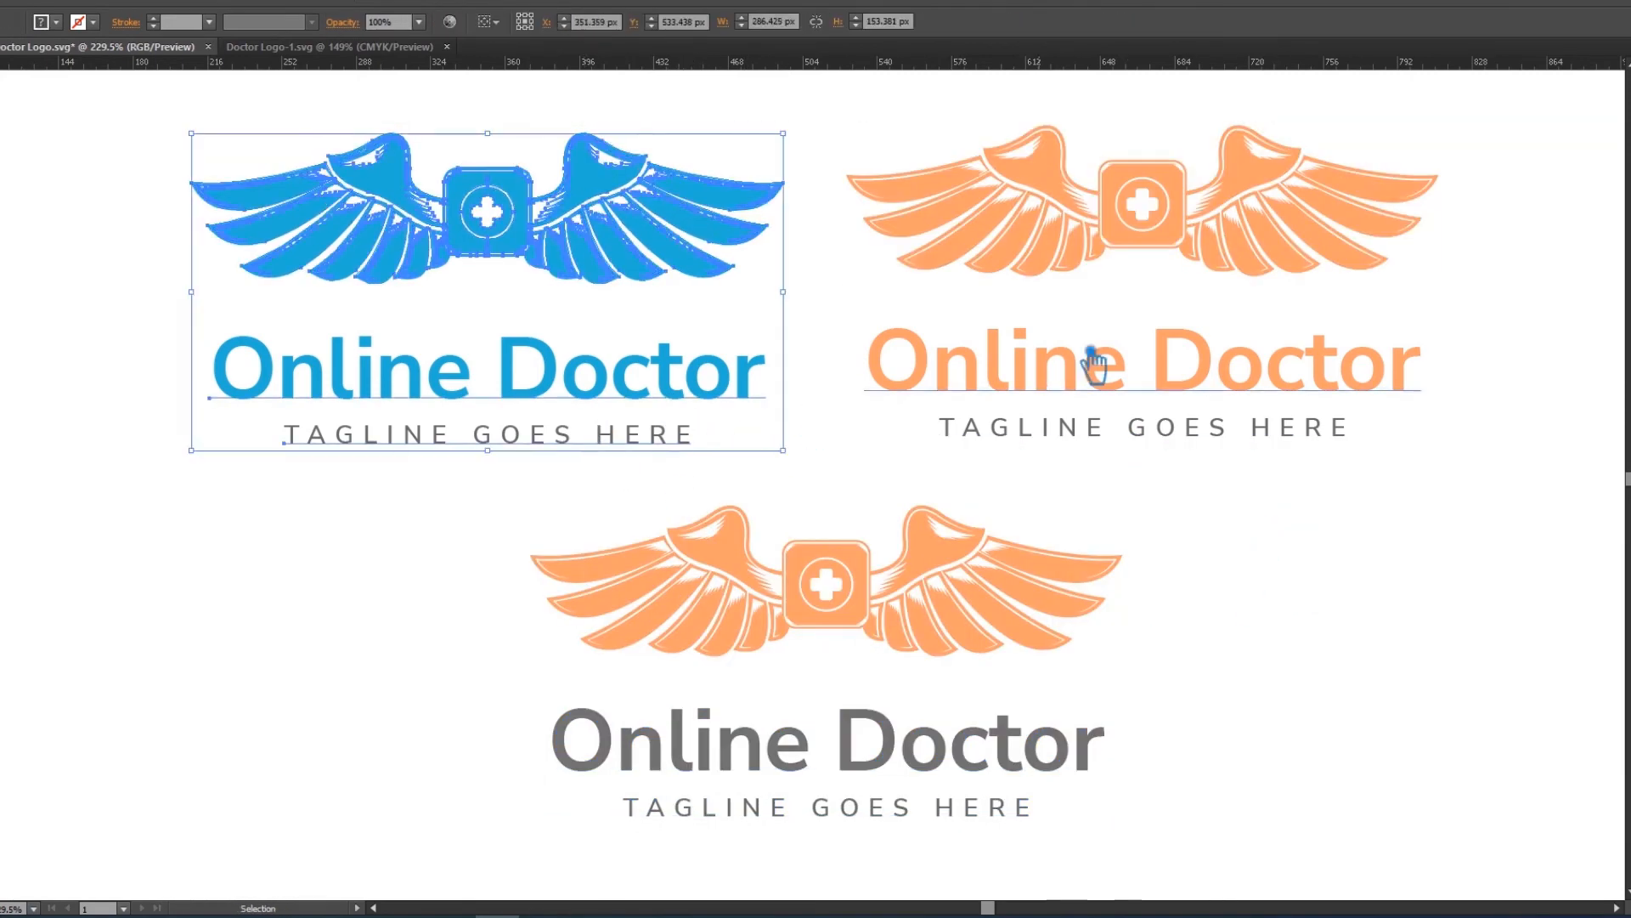
shift+click(1071, 267)
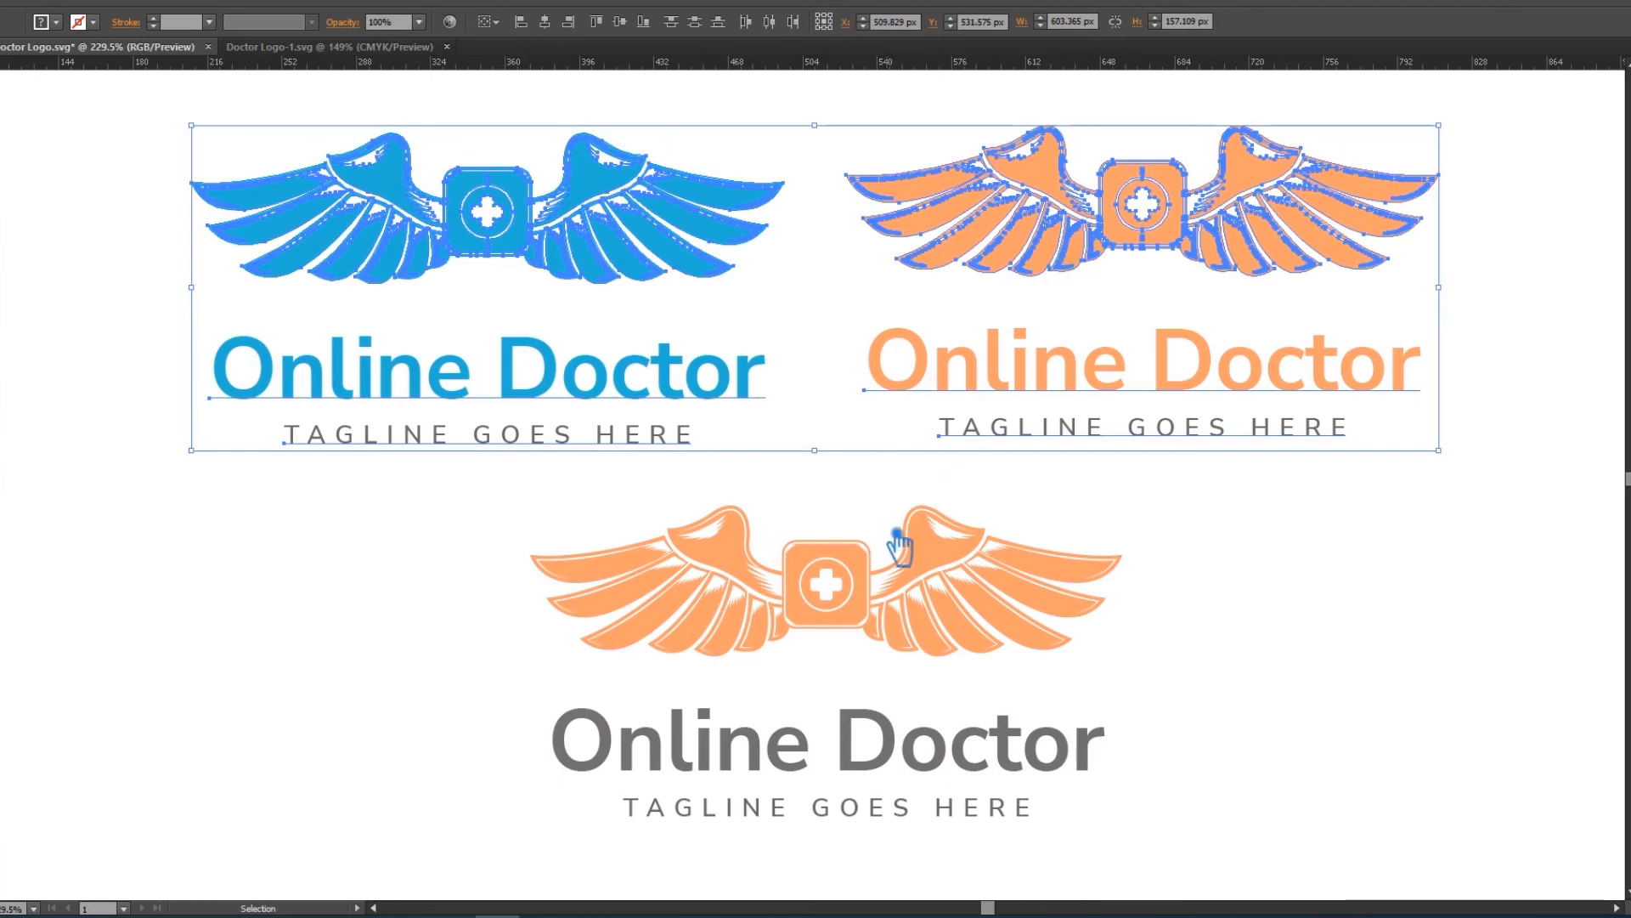
key(a)
key(v)
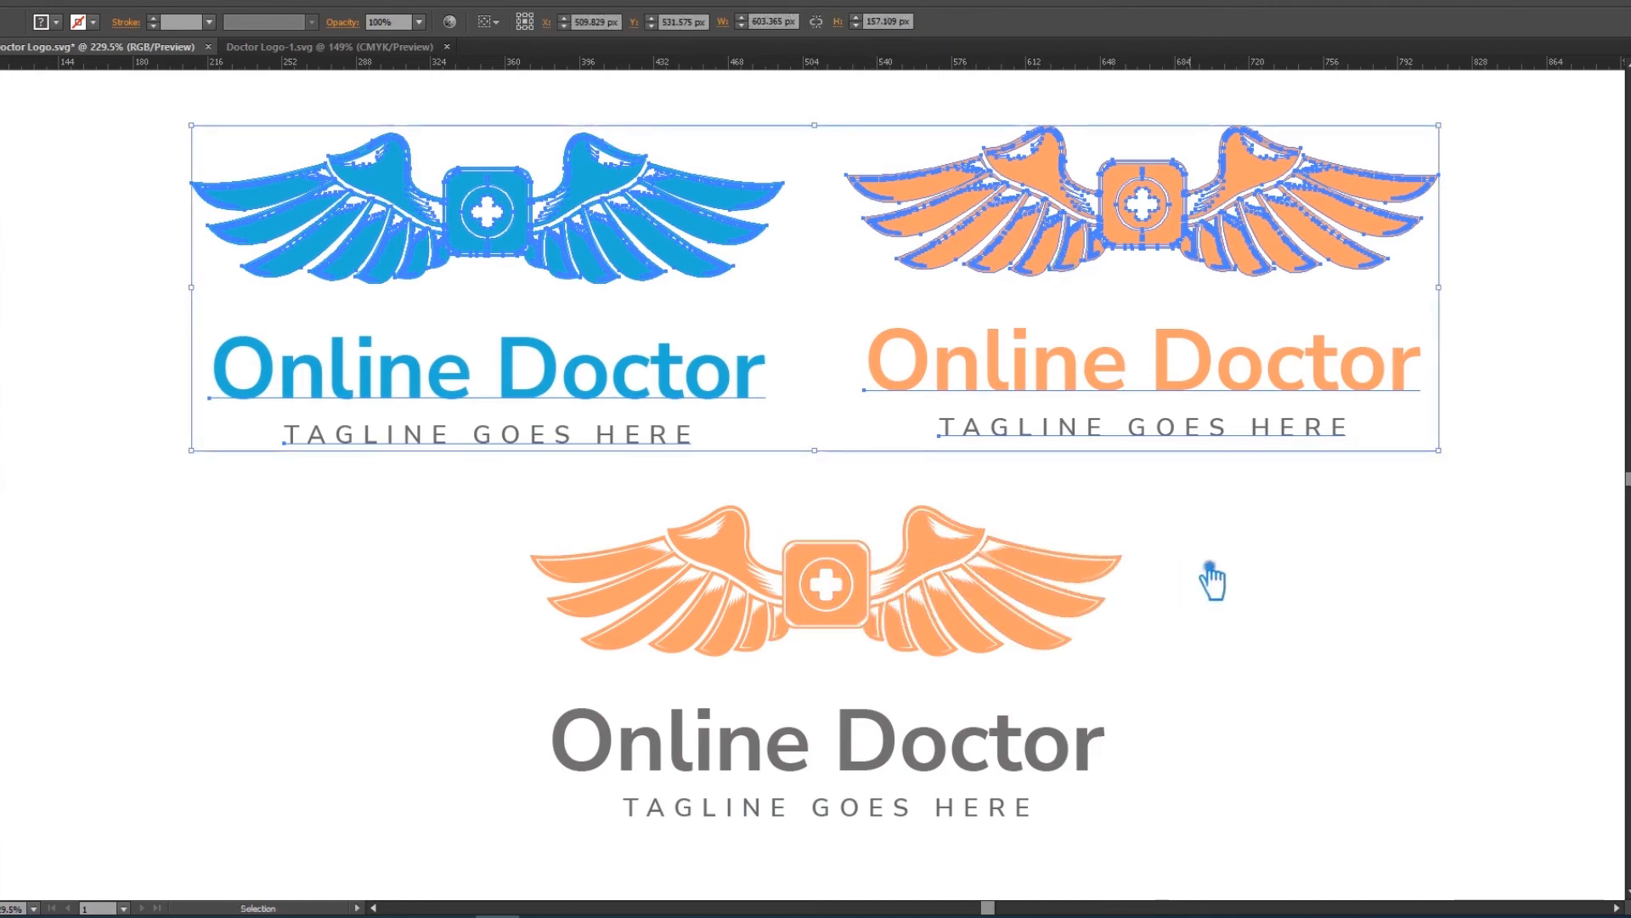
Step: Centre the lower logo horizontally with the grouped upper pair
click(1274, 539)
mouse_move(865, 597)
mouse_down()
mouse_move(849, 586)
mouse_move(884, 590)
mouse_up()
shift+click(976, 393)
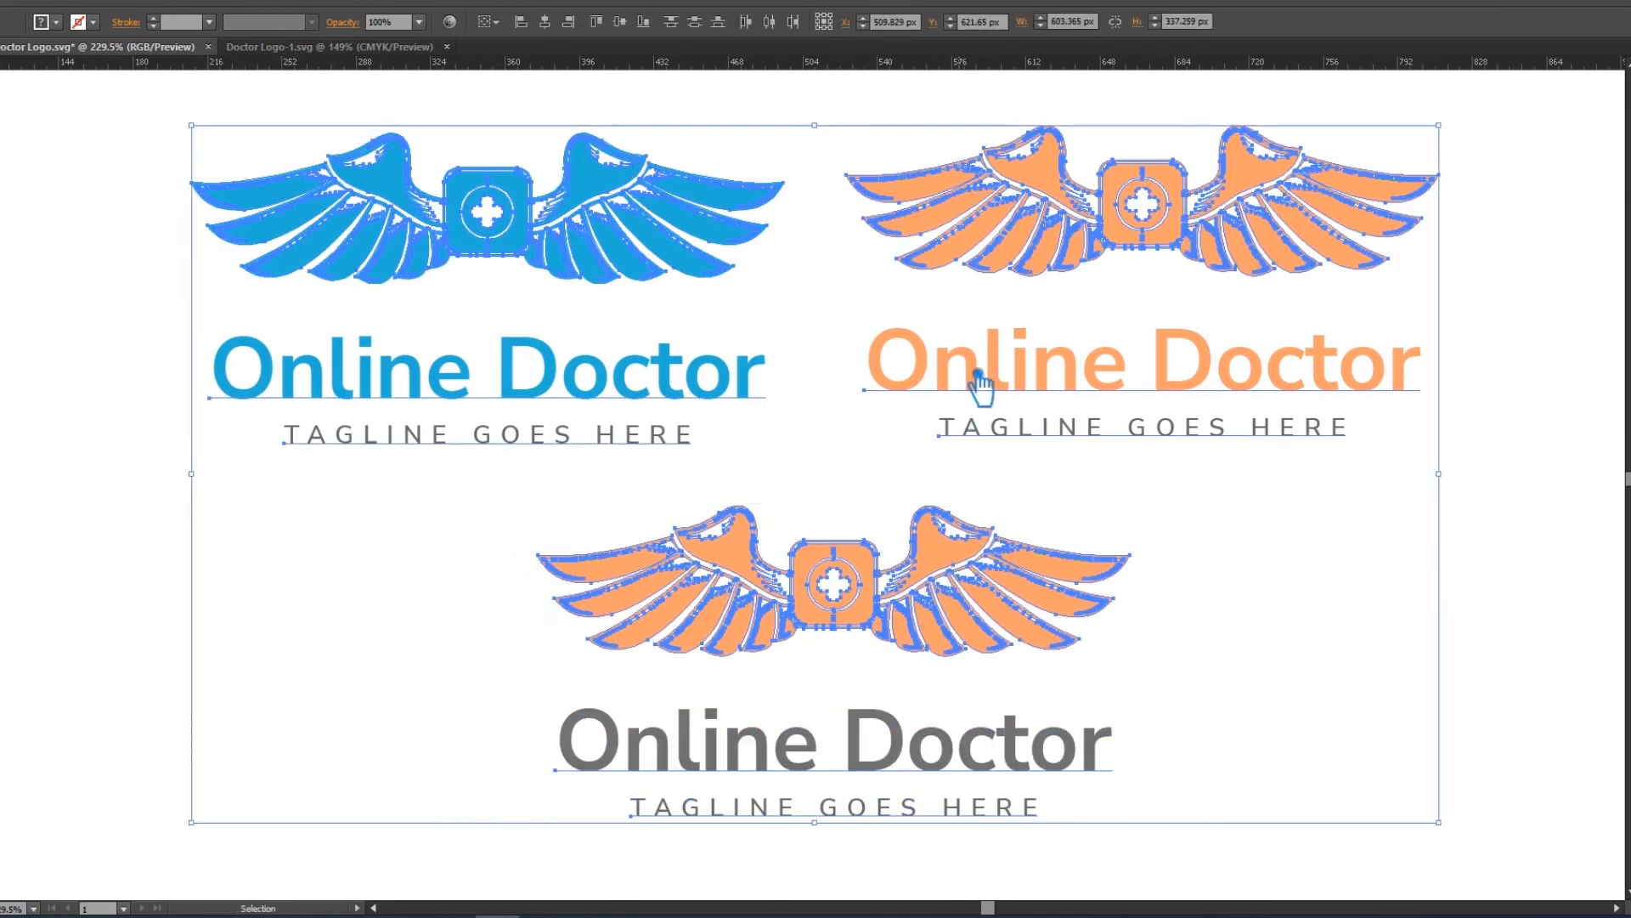
click(565, 26)
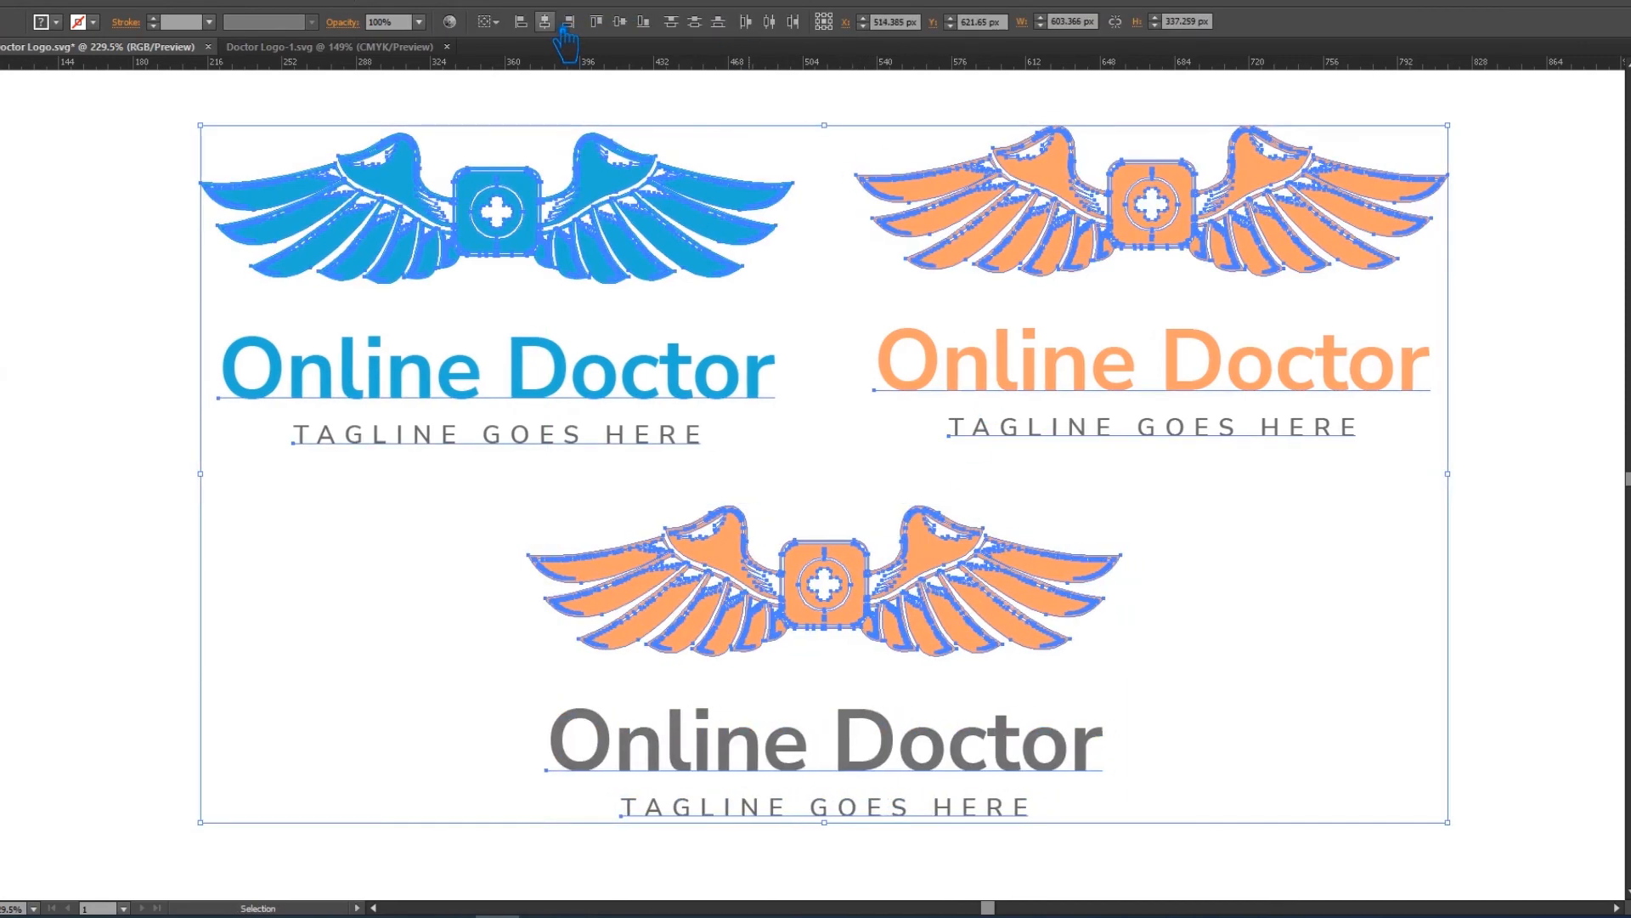
click(1498, 752)
click(848, 586)
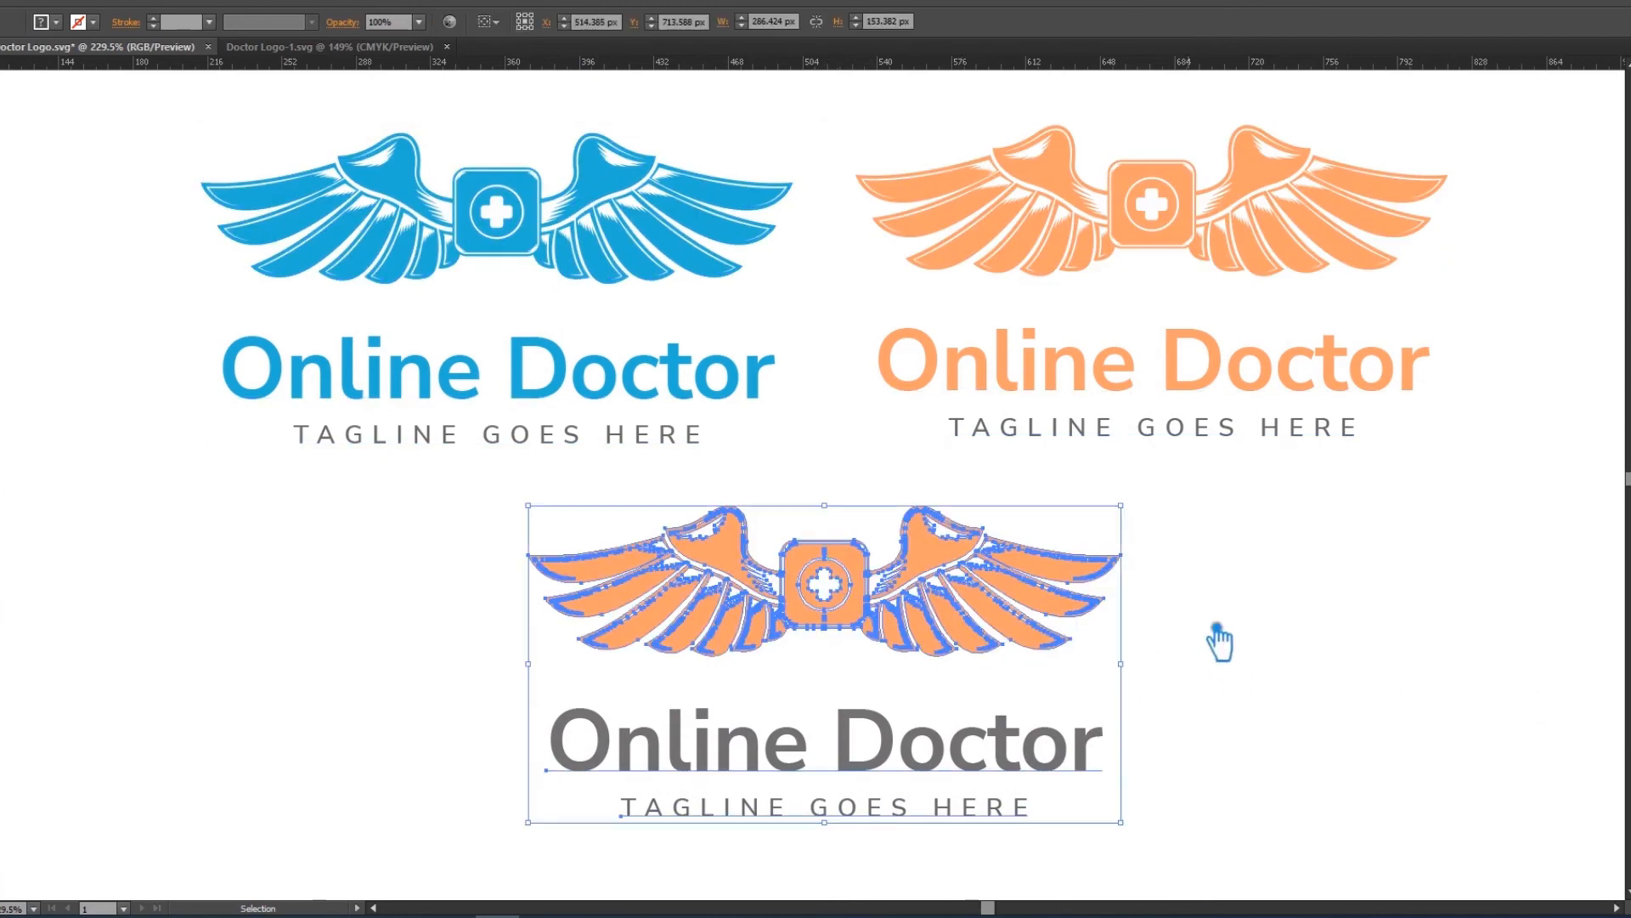
click(1147, 628)
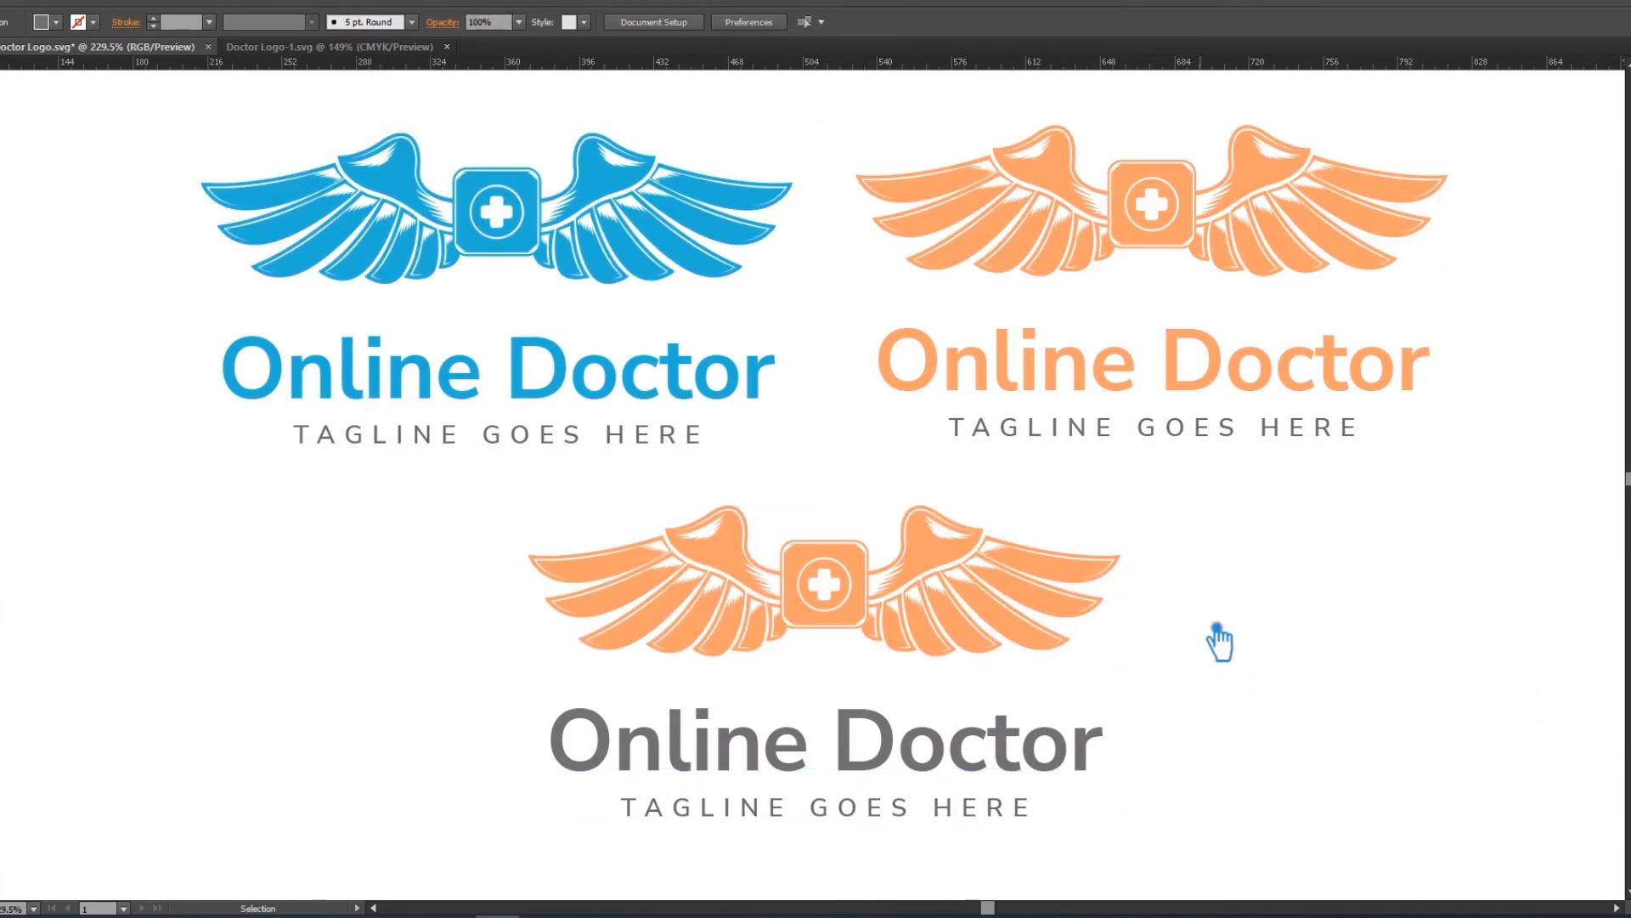
Step: Ungroup the lower logo so its company name can be edited separately
click(872, 584)
right_click(870, 571)
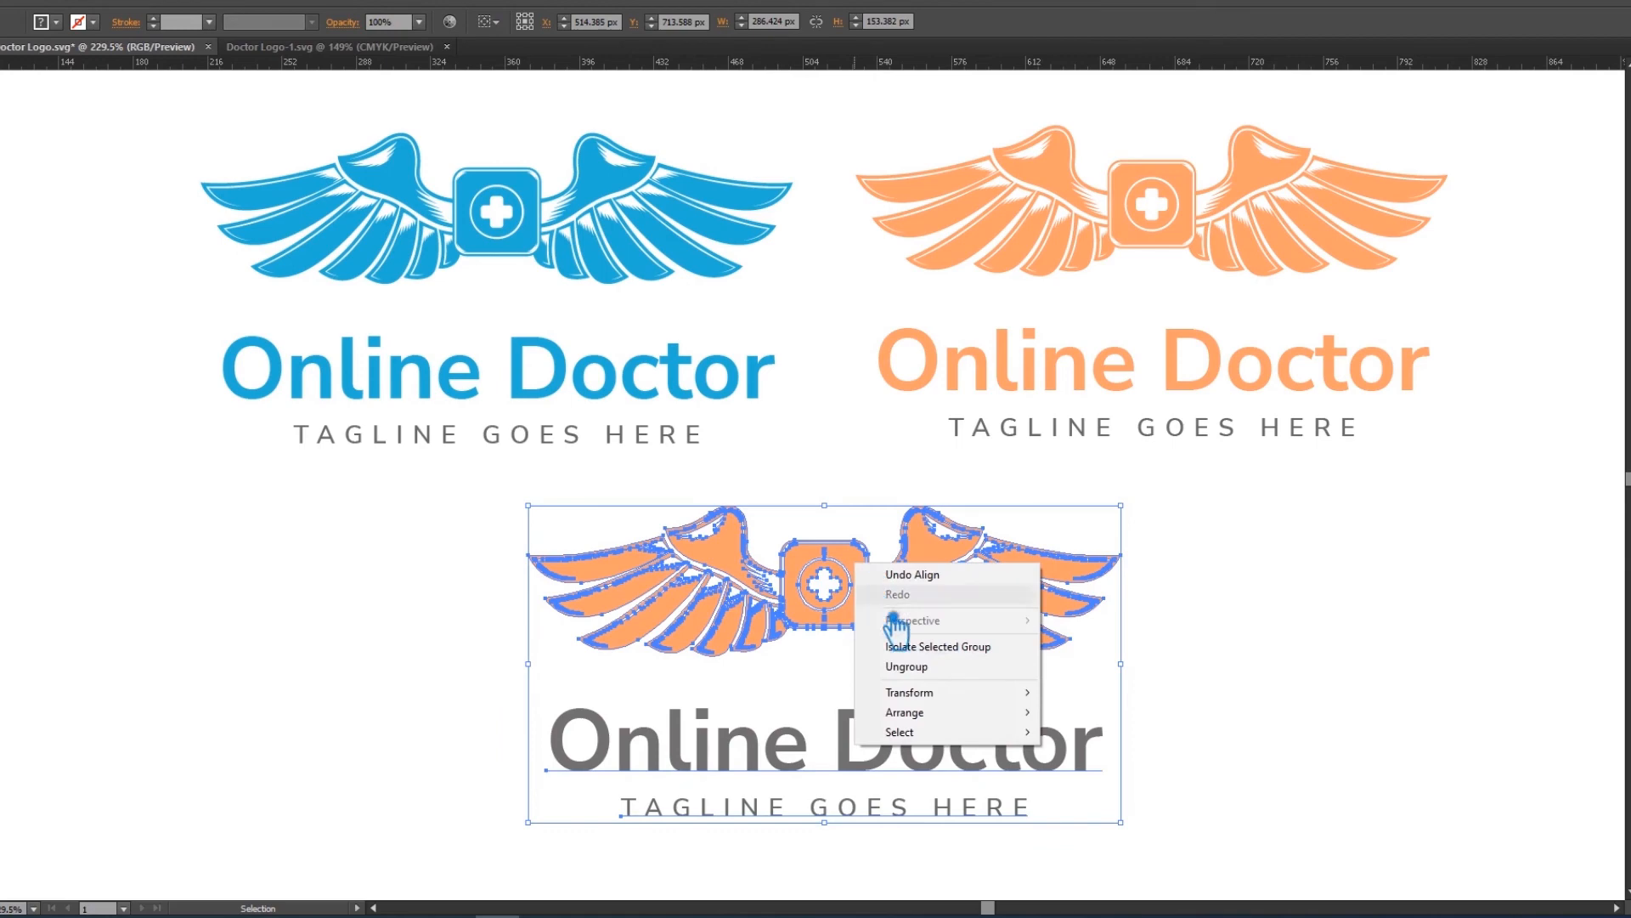
click(940, 668)
click(1322, 678)
drag(1306, 633, 1295, 650)
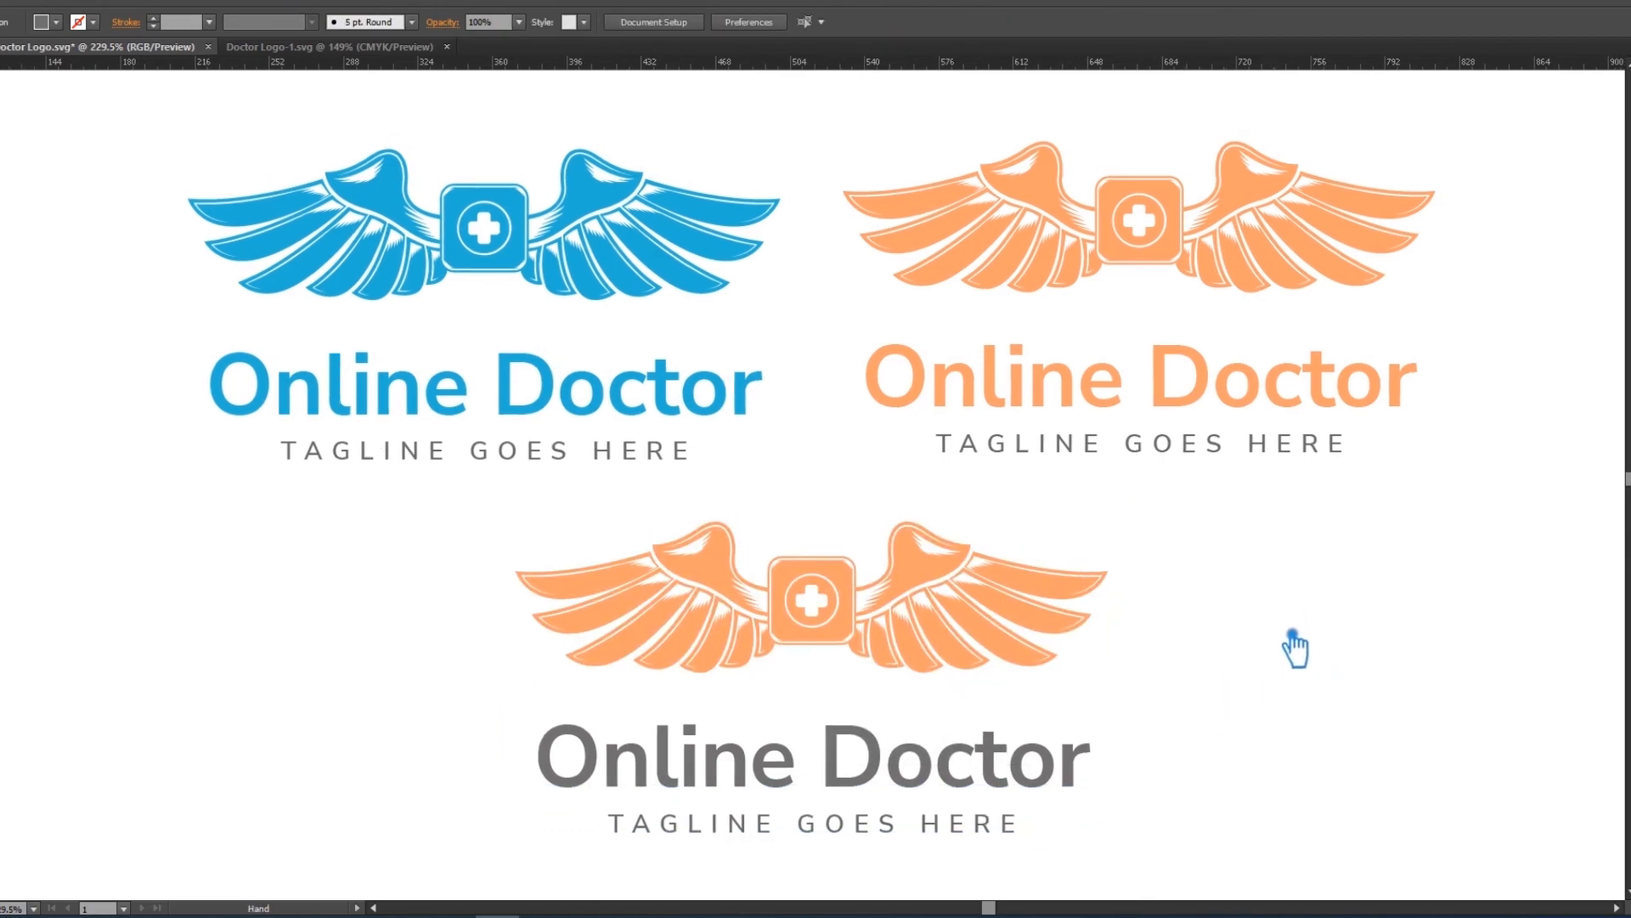
Step: Set the lower logo's company name to the darker grey 5E5D5D
click(993, 778)
double_click(0, 641)
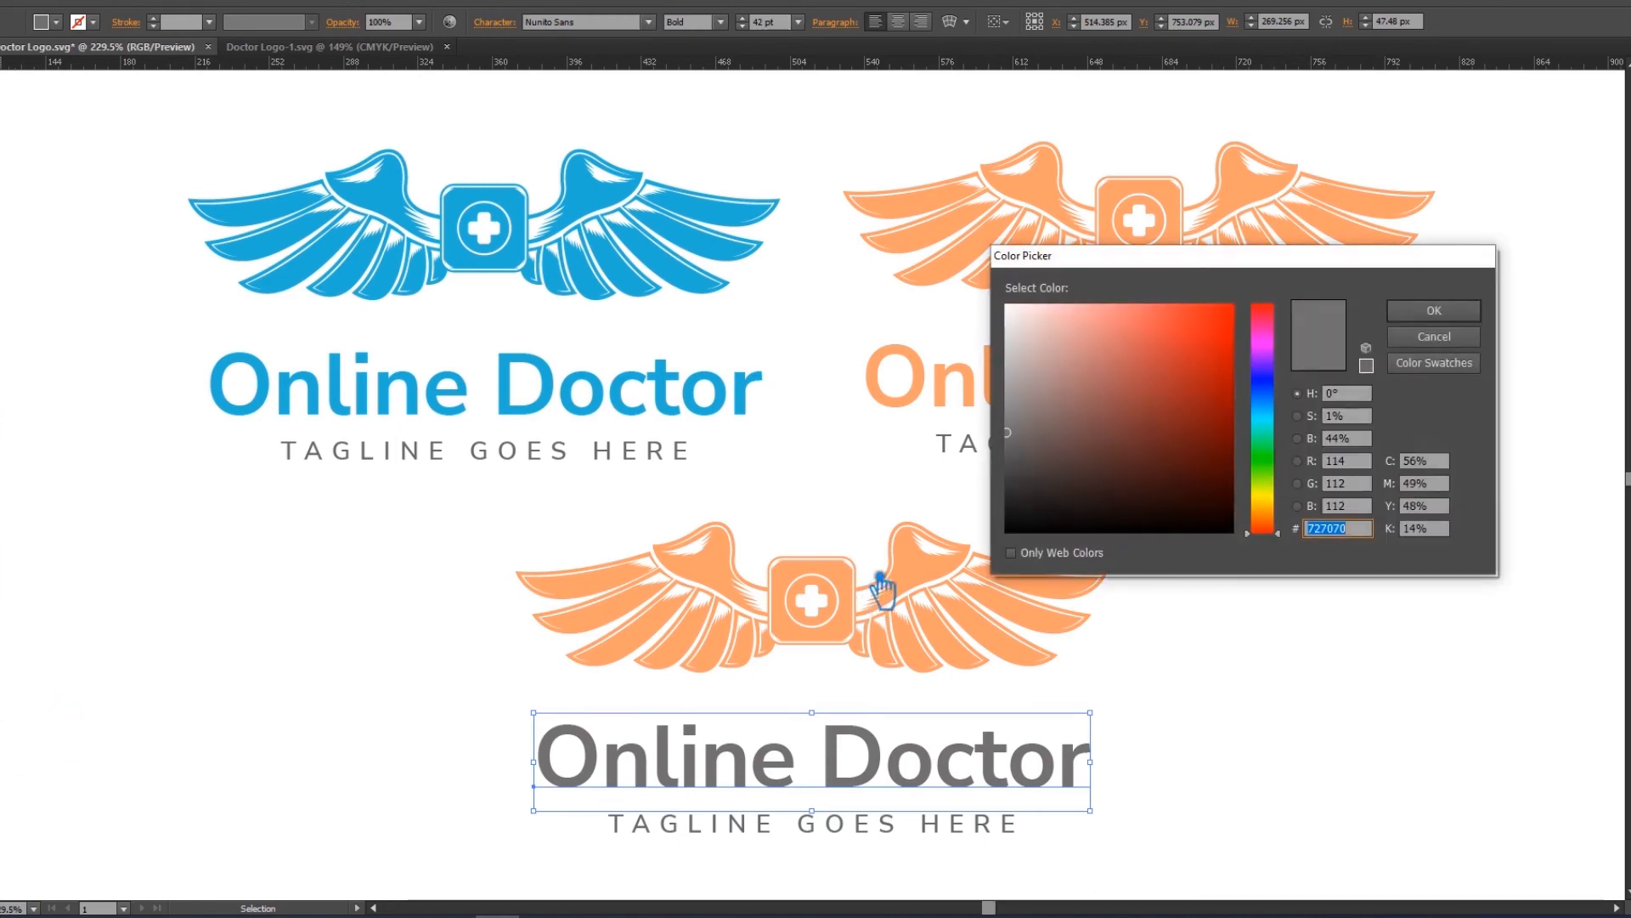
click(1024, 454)
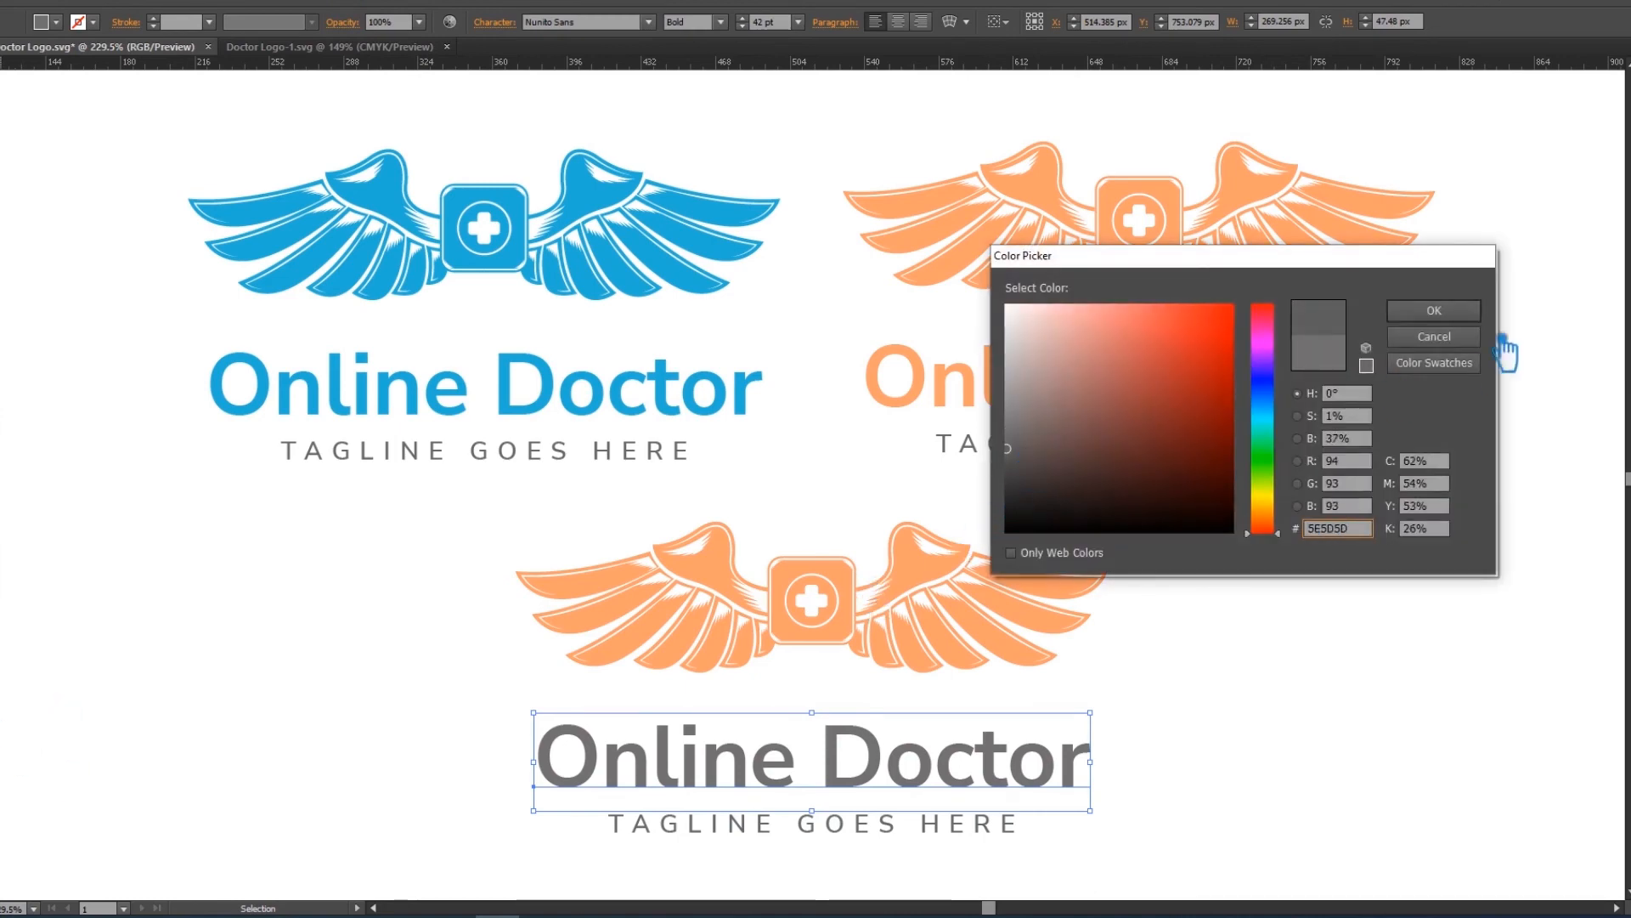
click(1434, 310)
click(1304, 655)
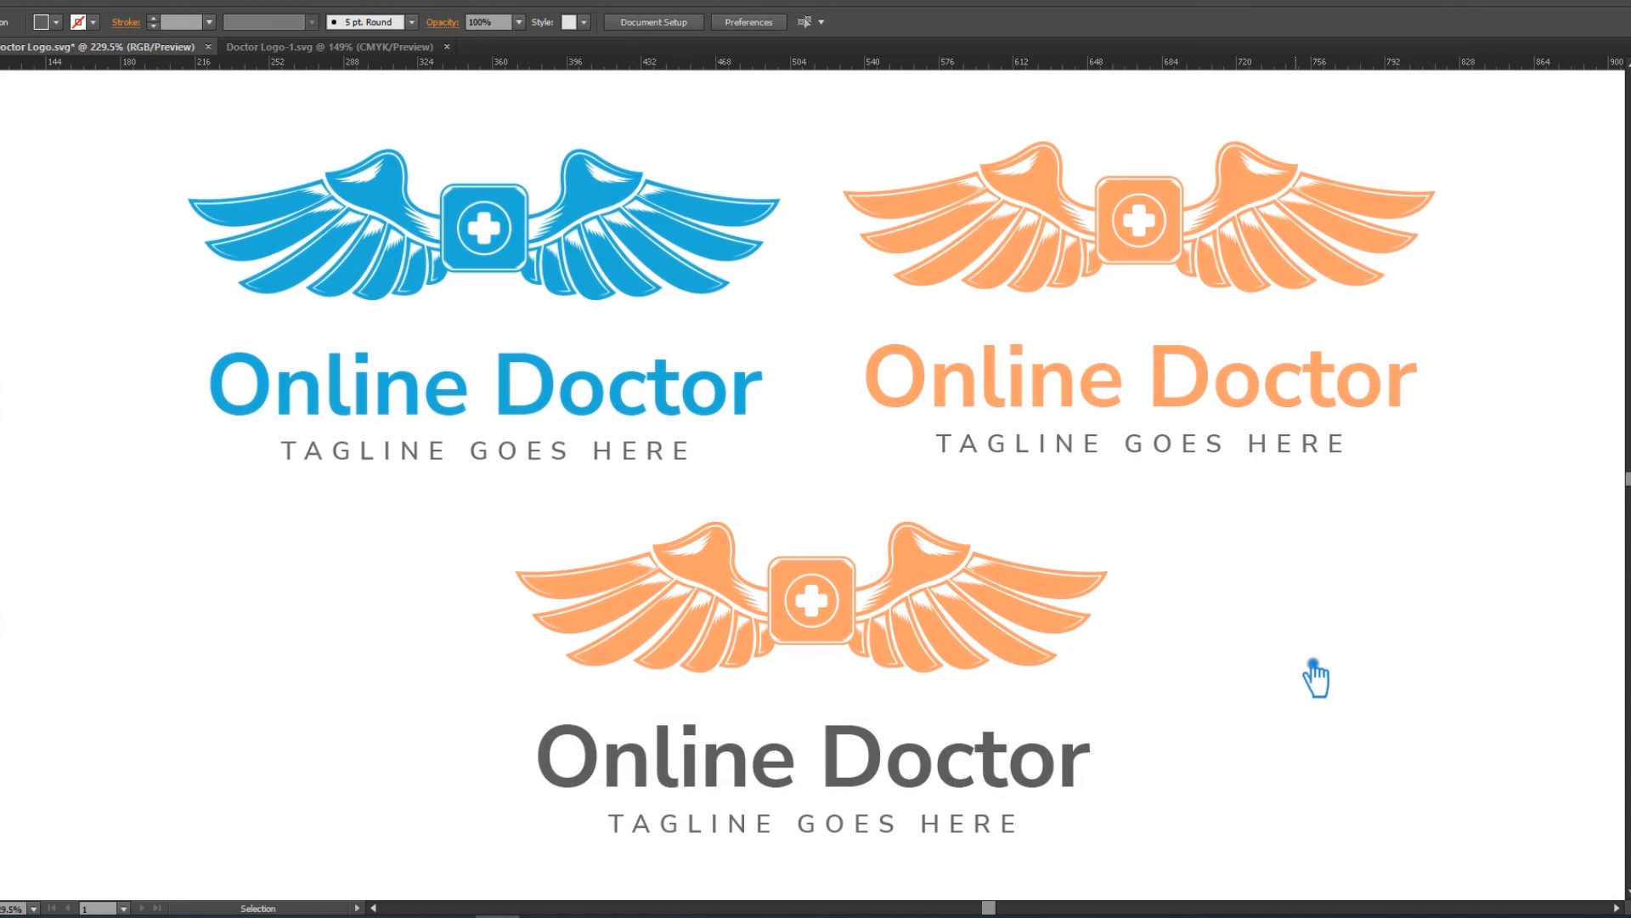
Step: Adjust the lower company name to a slightly darker grey and save the document
click(950, 801)
double_click(0, 642)
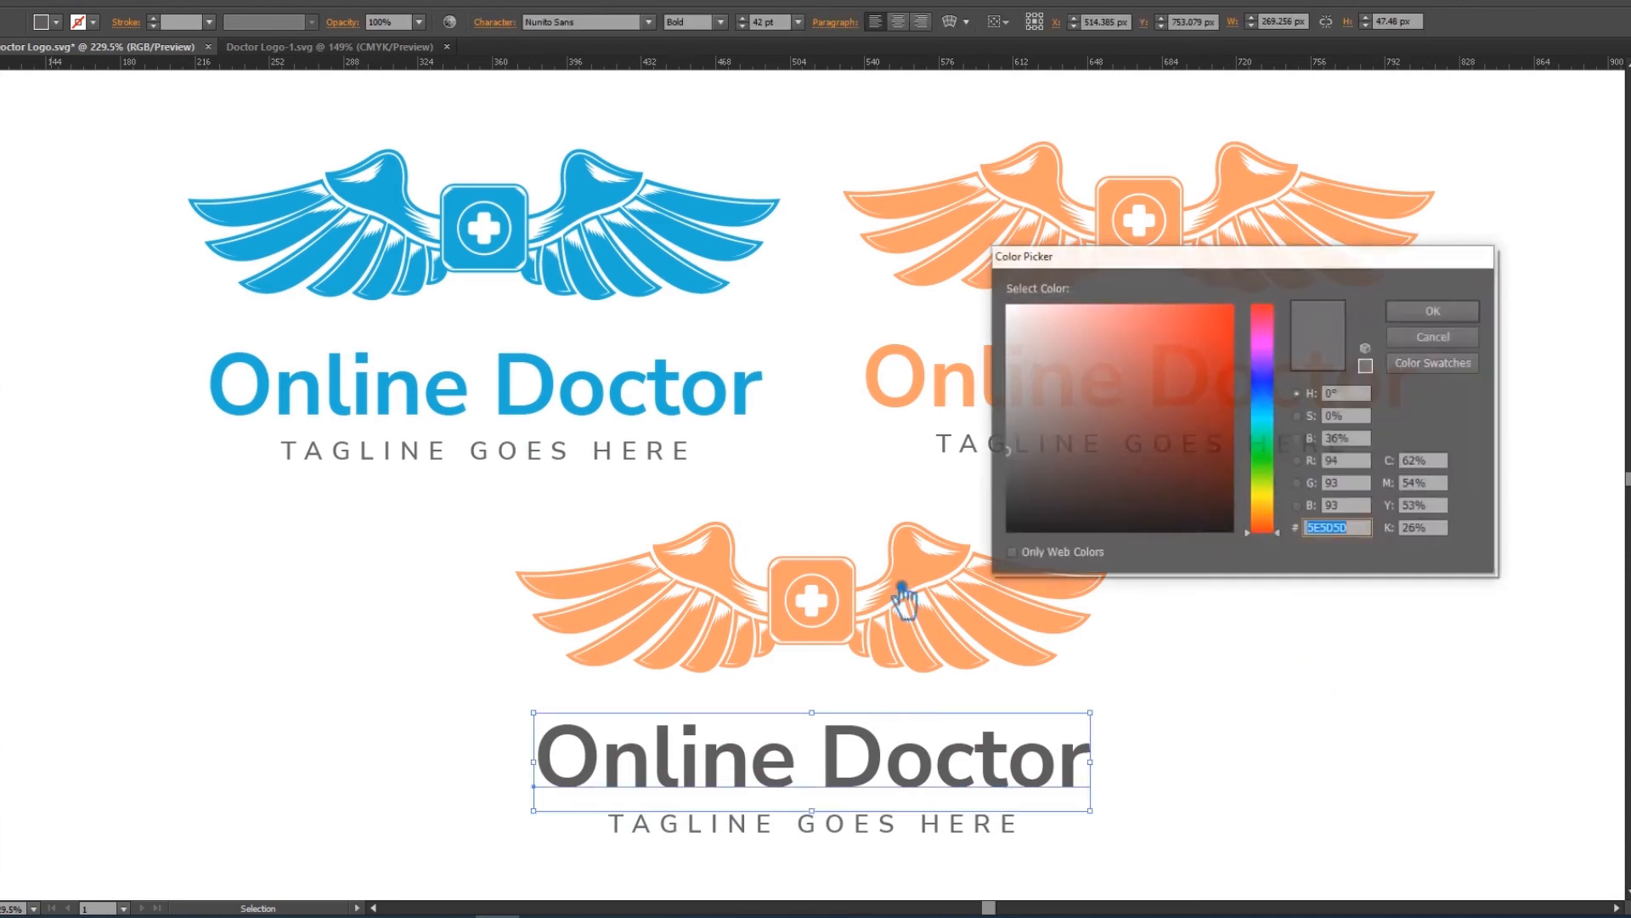
click(1445, 311)
click(1234, 718)
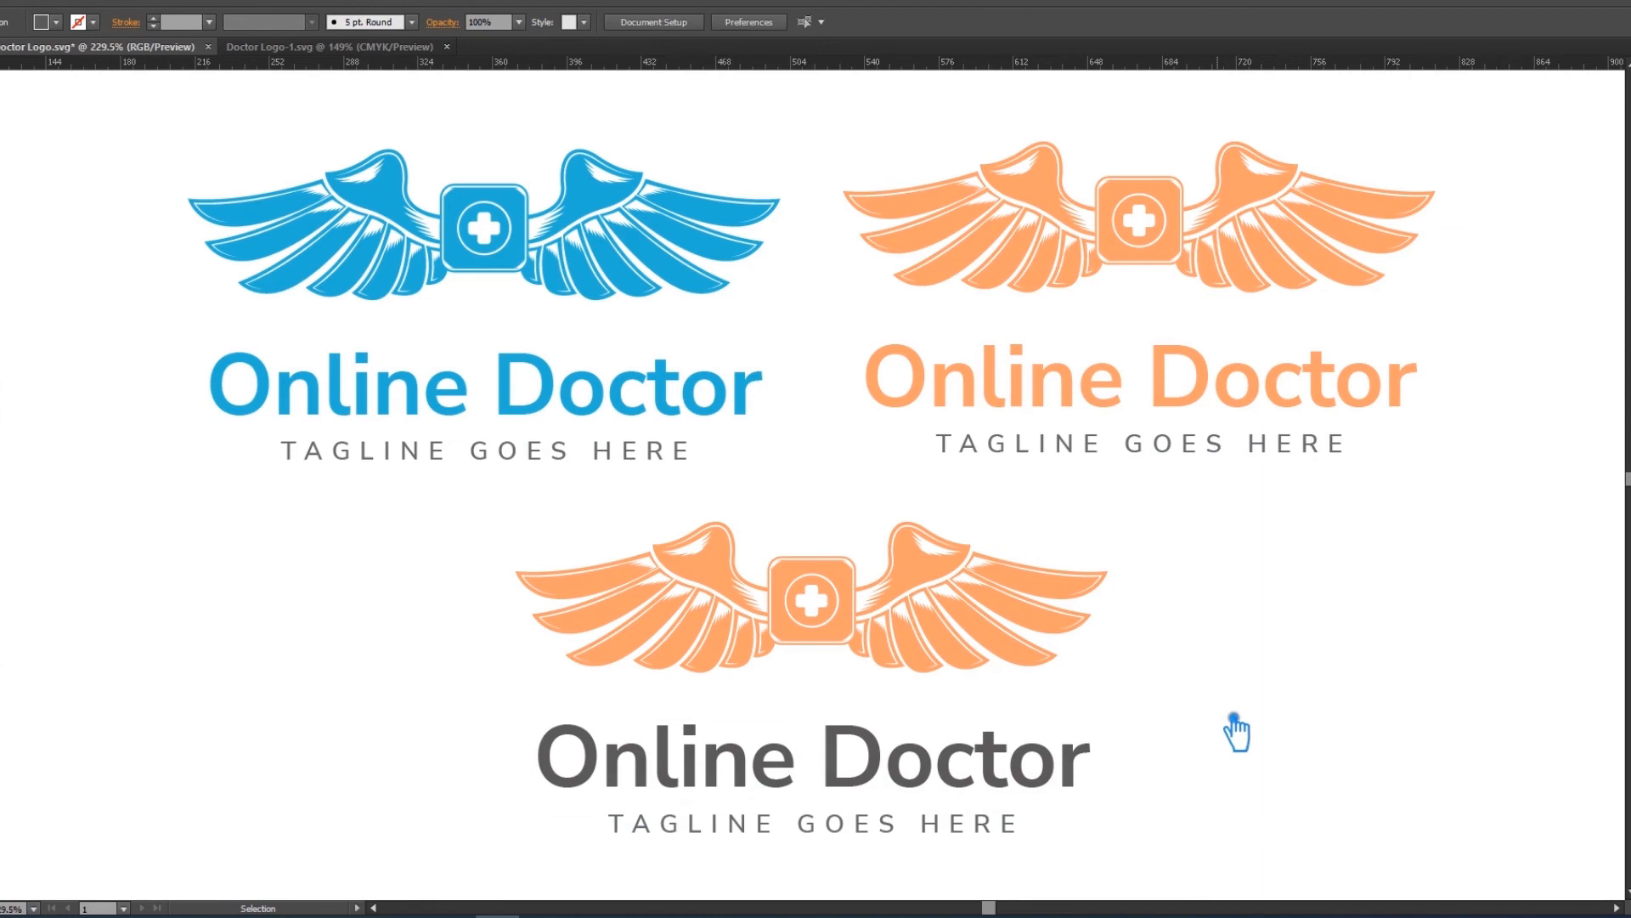
drag(1233, 721, 1239, 712)
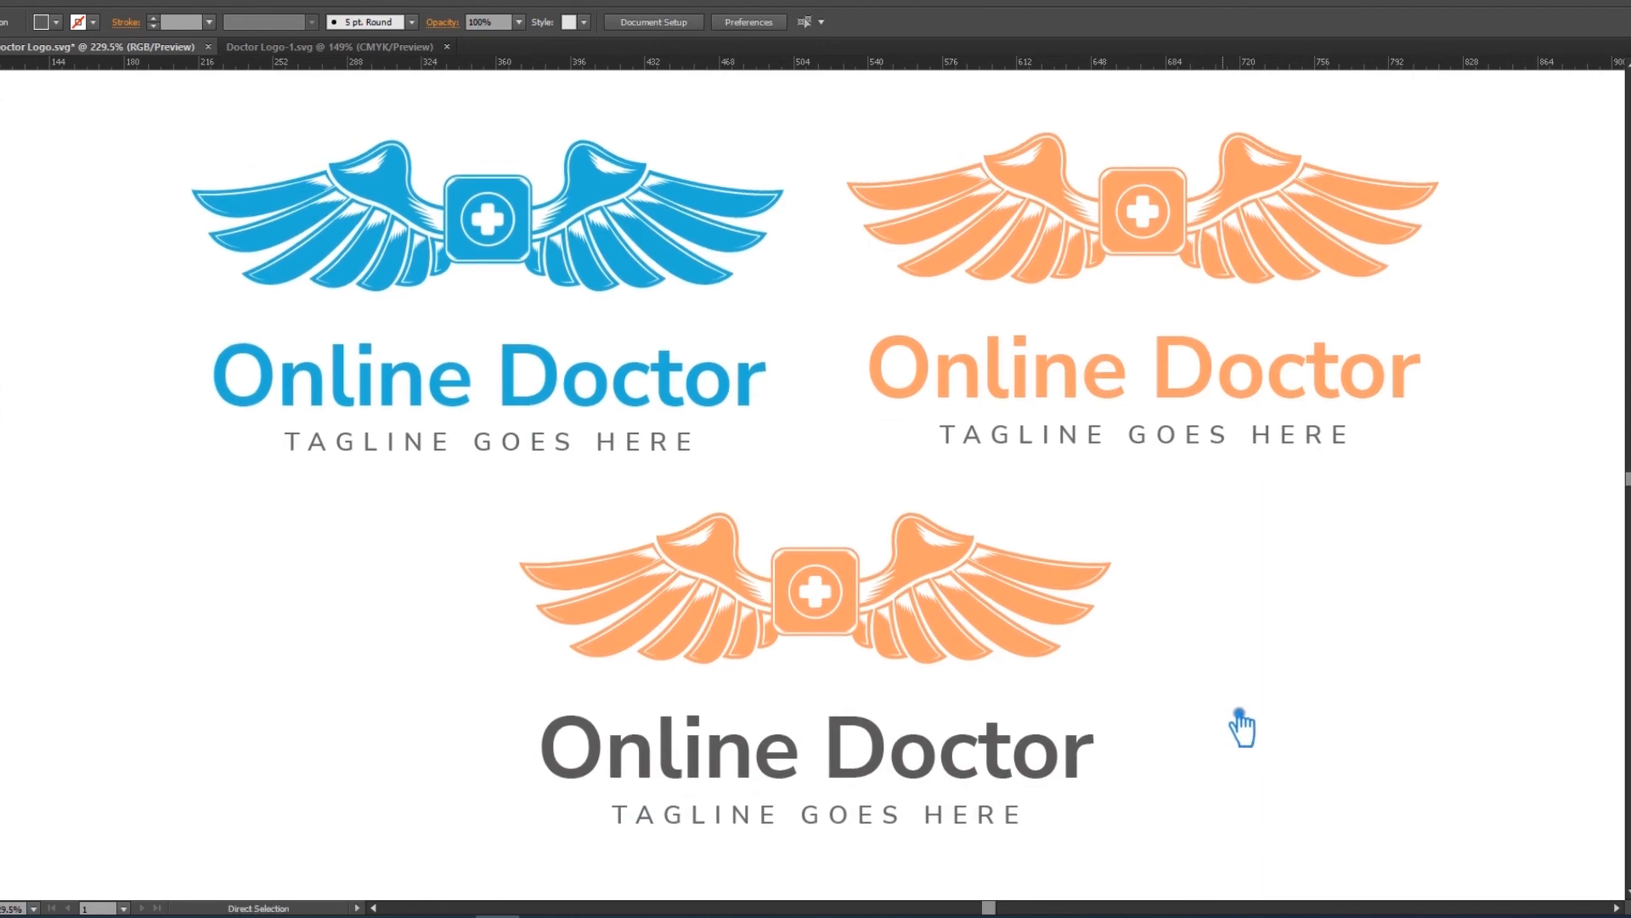
key(ctrl+s)
key(ctrl+minus)
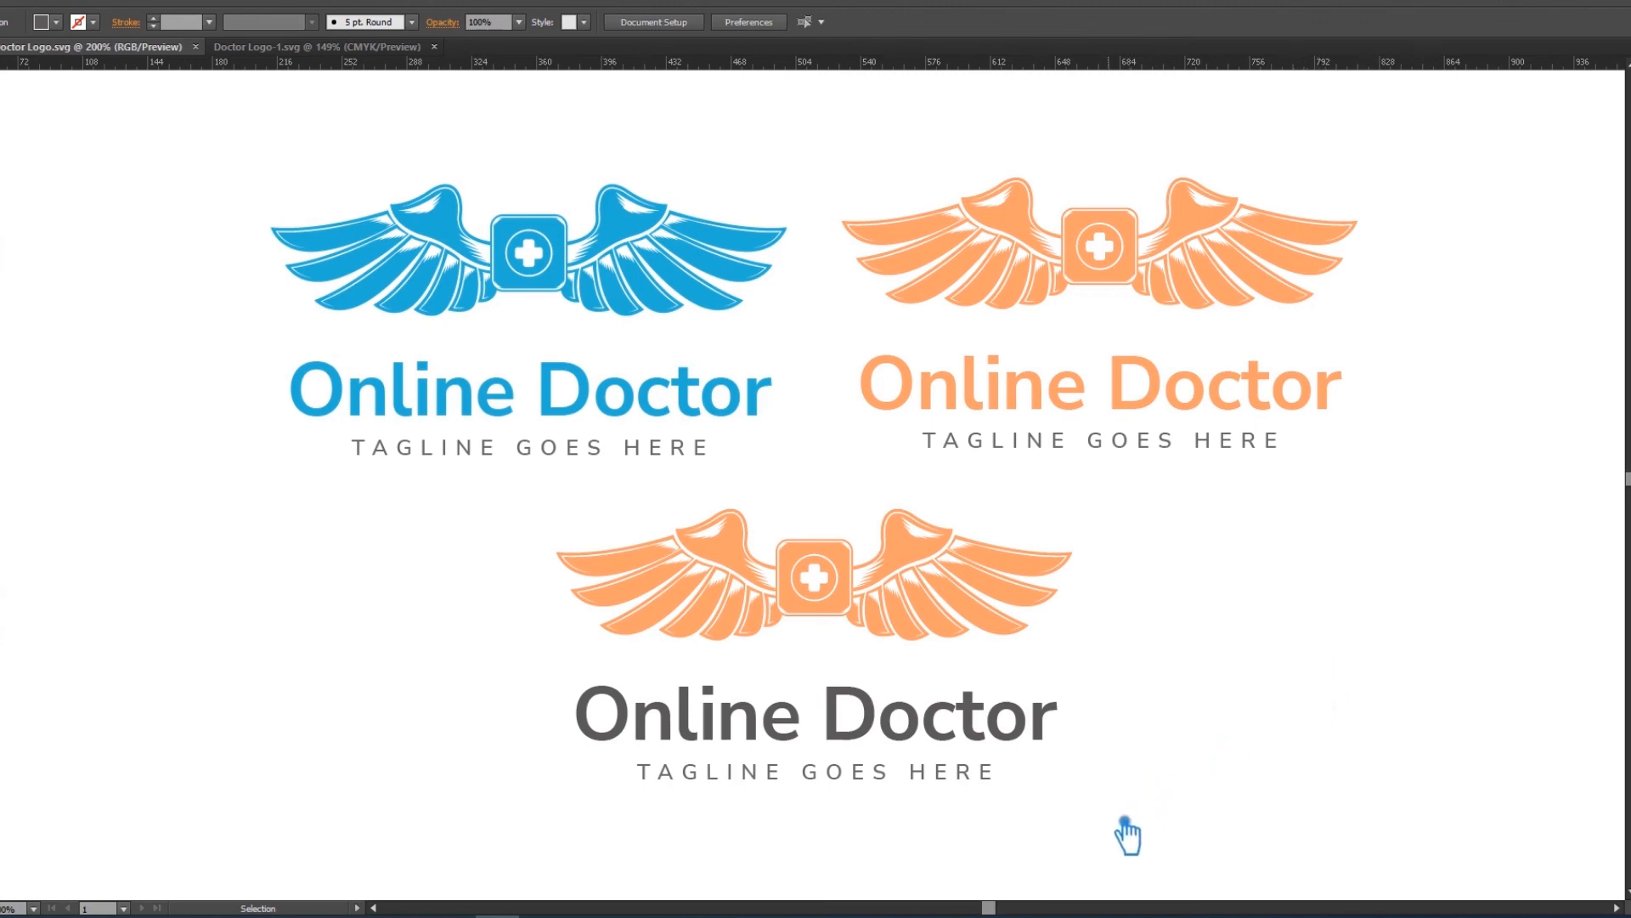
Step: Select the lower logo's emblem, company name and tagline and group them
click(544, 548)
shift+click(690, 550)
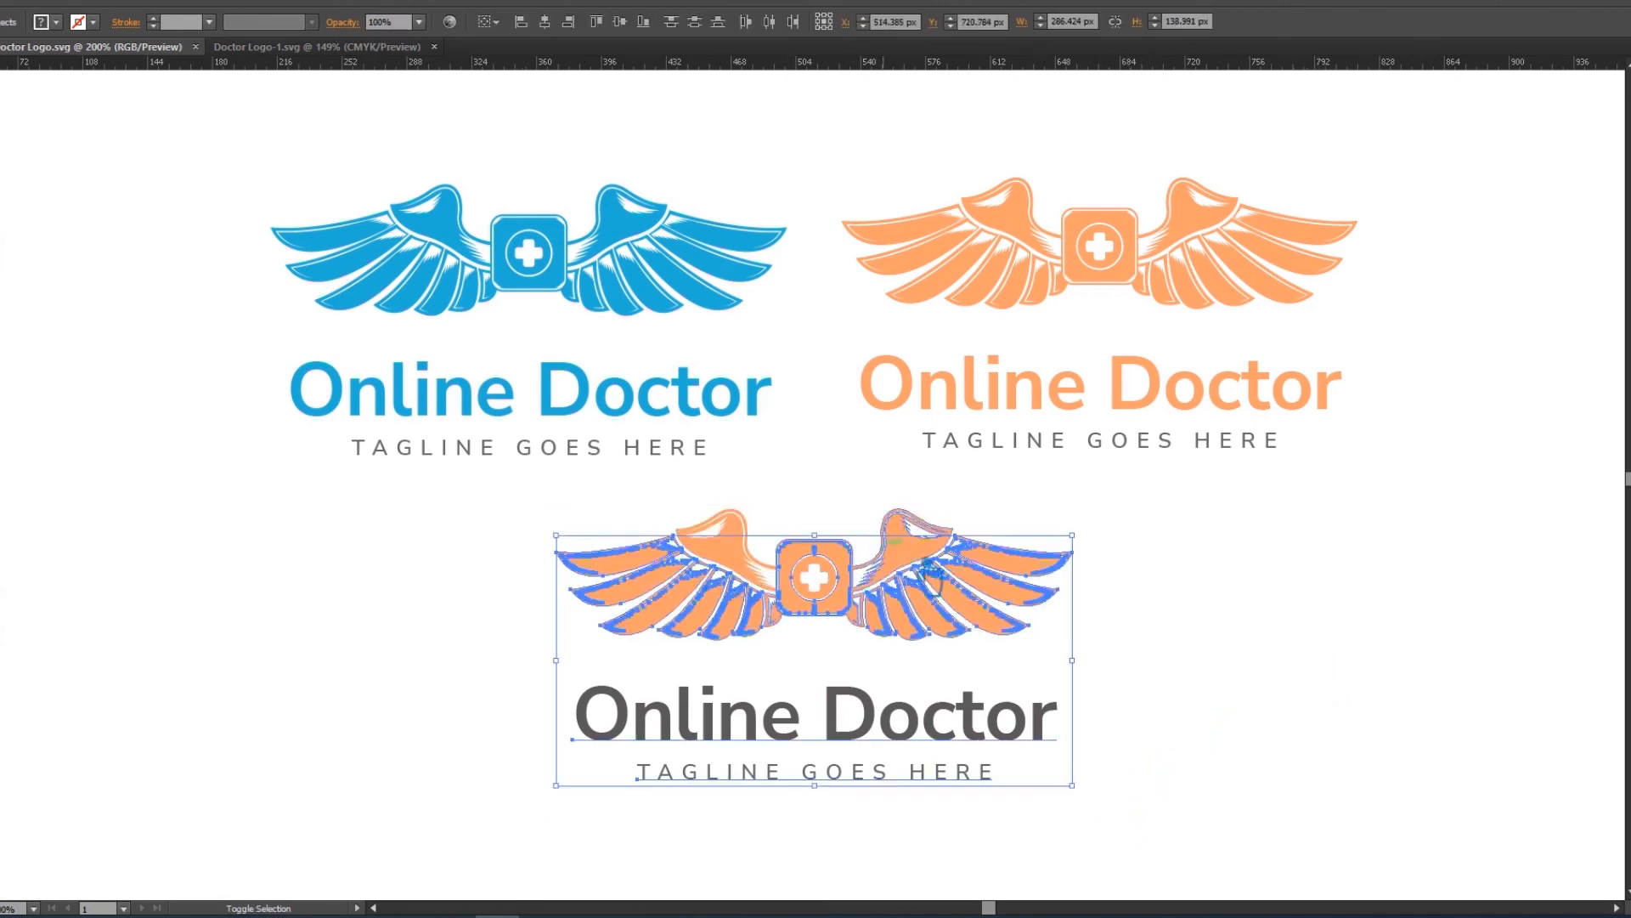
click(1208, 777)
drag(1181, 791, 500, 501)
key(a)
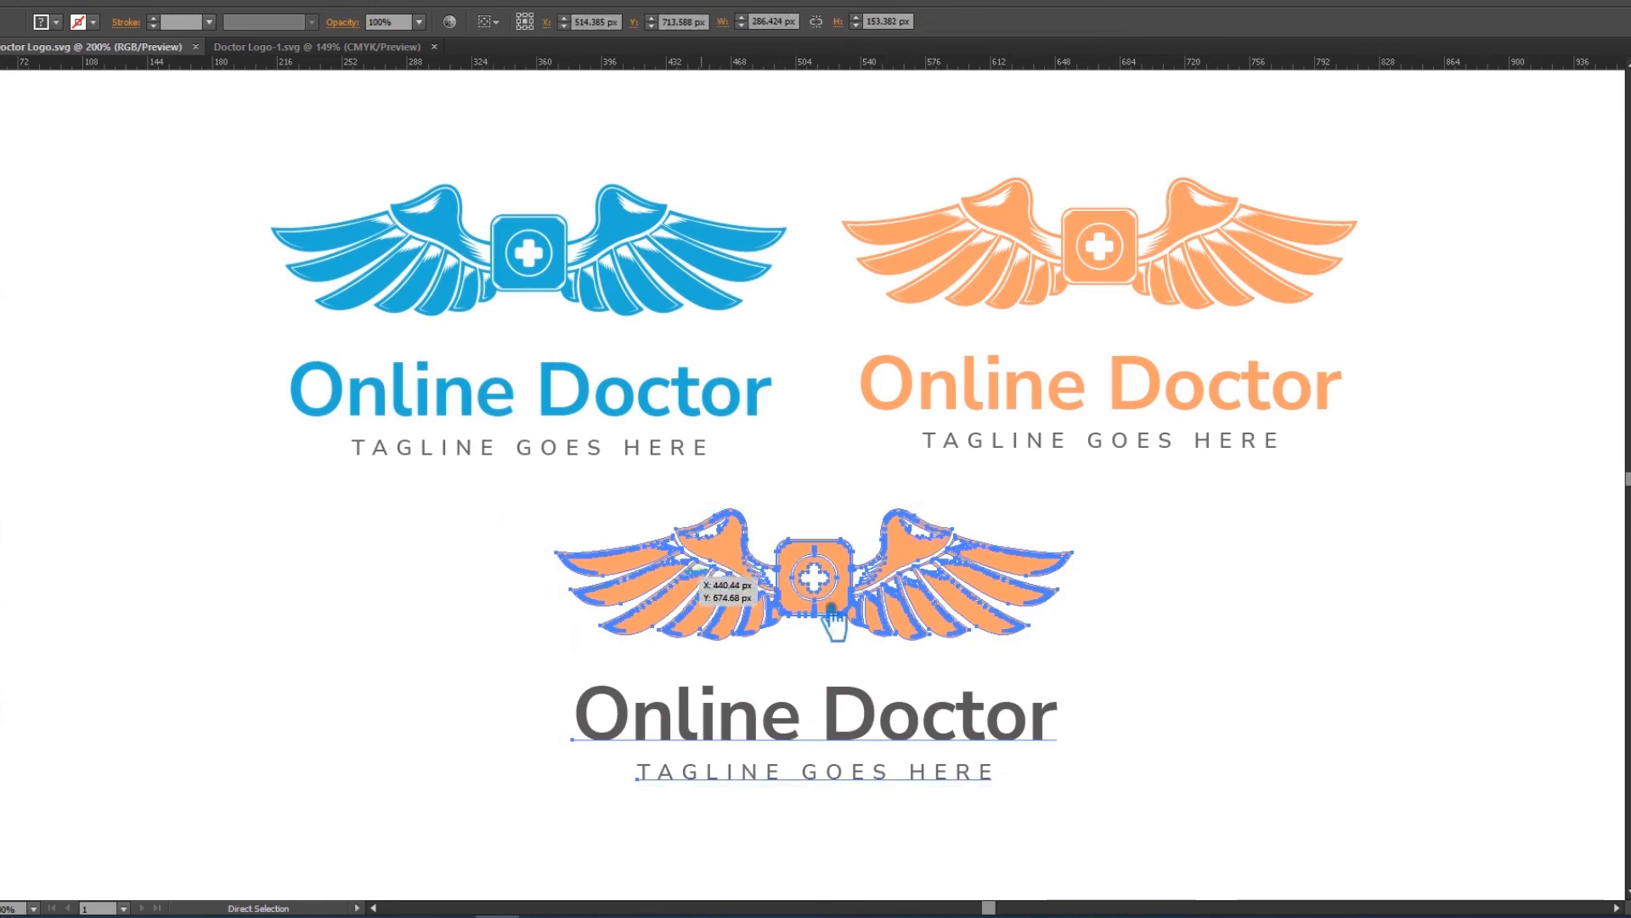
key(ctrl+g)
click(1096, 613)
Step: Move the lower logo directly beneath the orange logo and place a duplicate beneath the blue logo
drag(916, 555, 1203, 553)
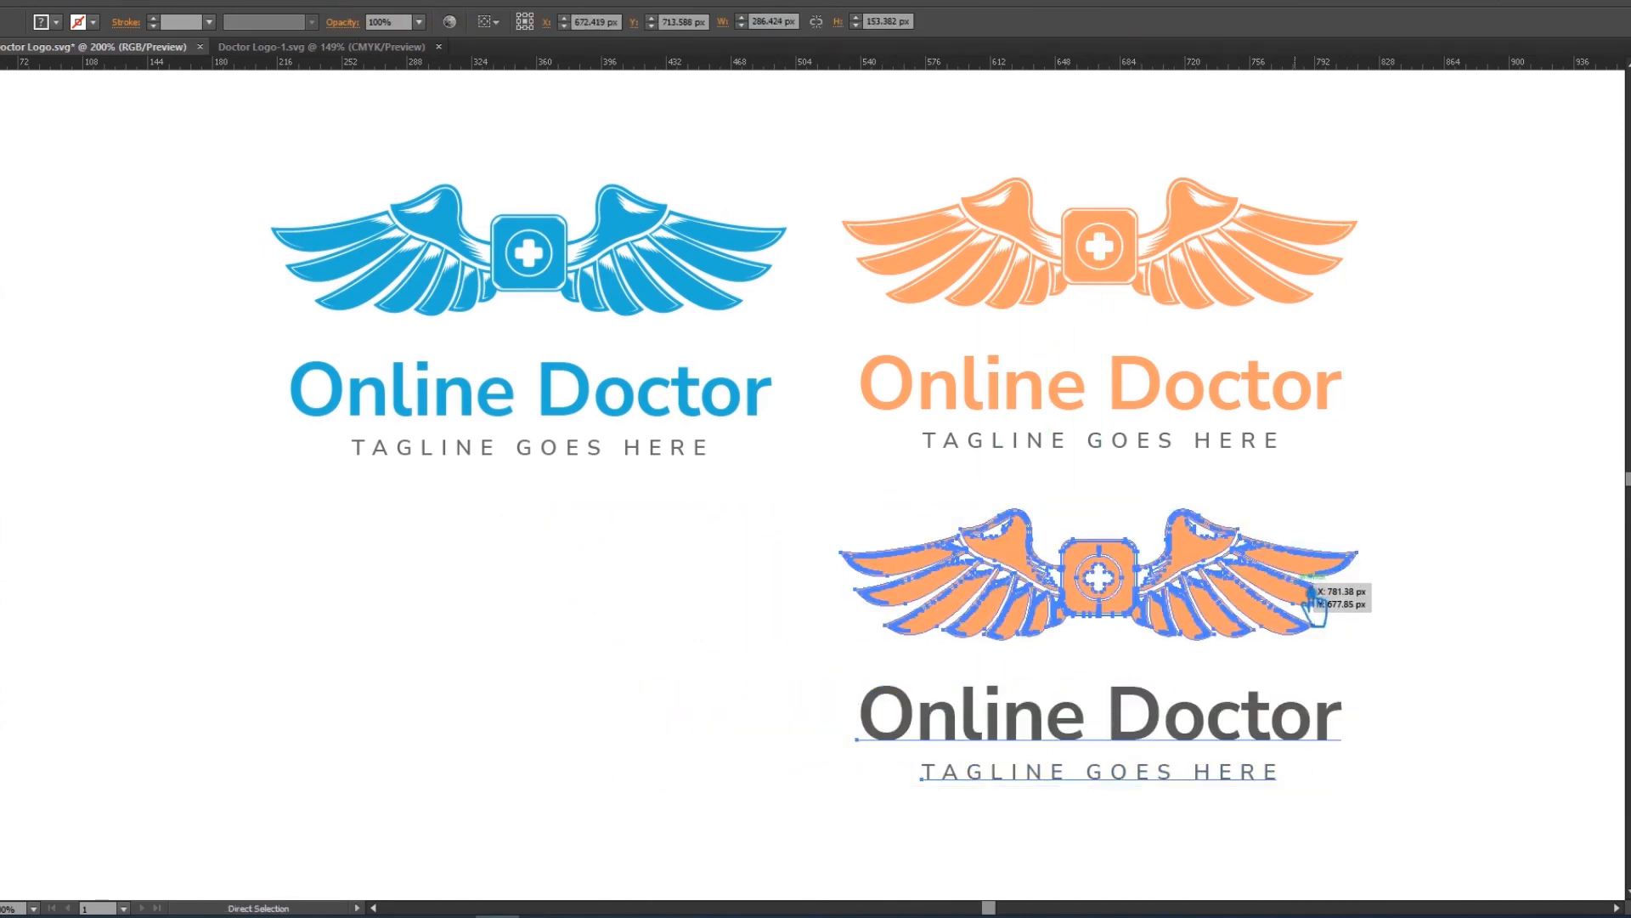
key(ctrl+d)
key(ctrl+z)
key(v)
click(575, 644)
drag(1158, 553, 565, 575)
Step: Recolour the emblem beneath the blue logo with the blue sampled from the logo above it
click(248, 574)
click(446, 571)
click(256, 539)
drag(202, 500, 812, 664)
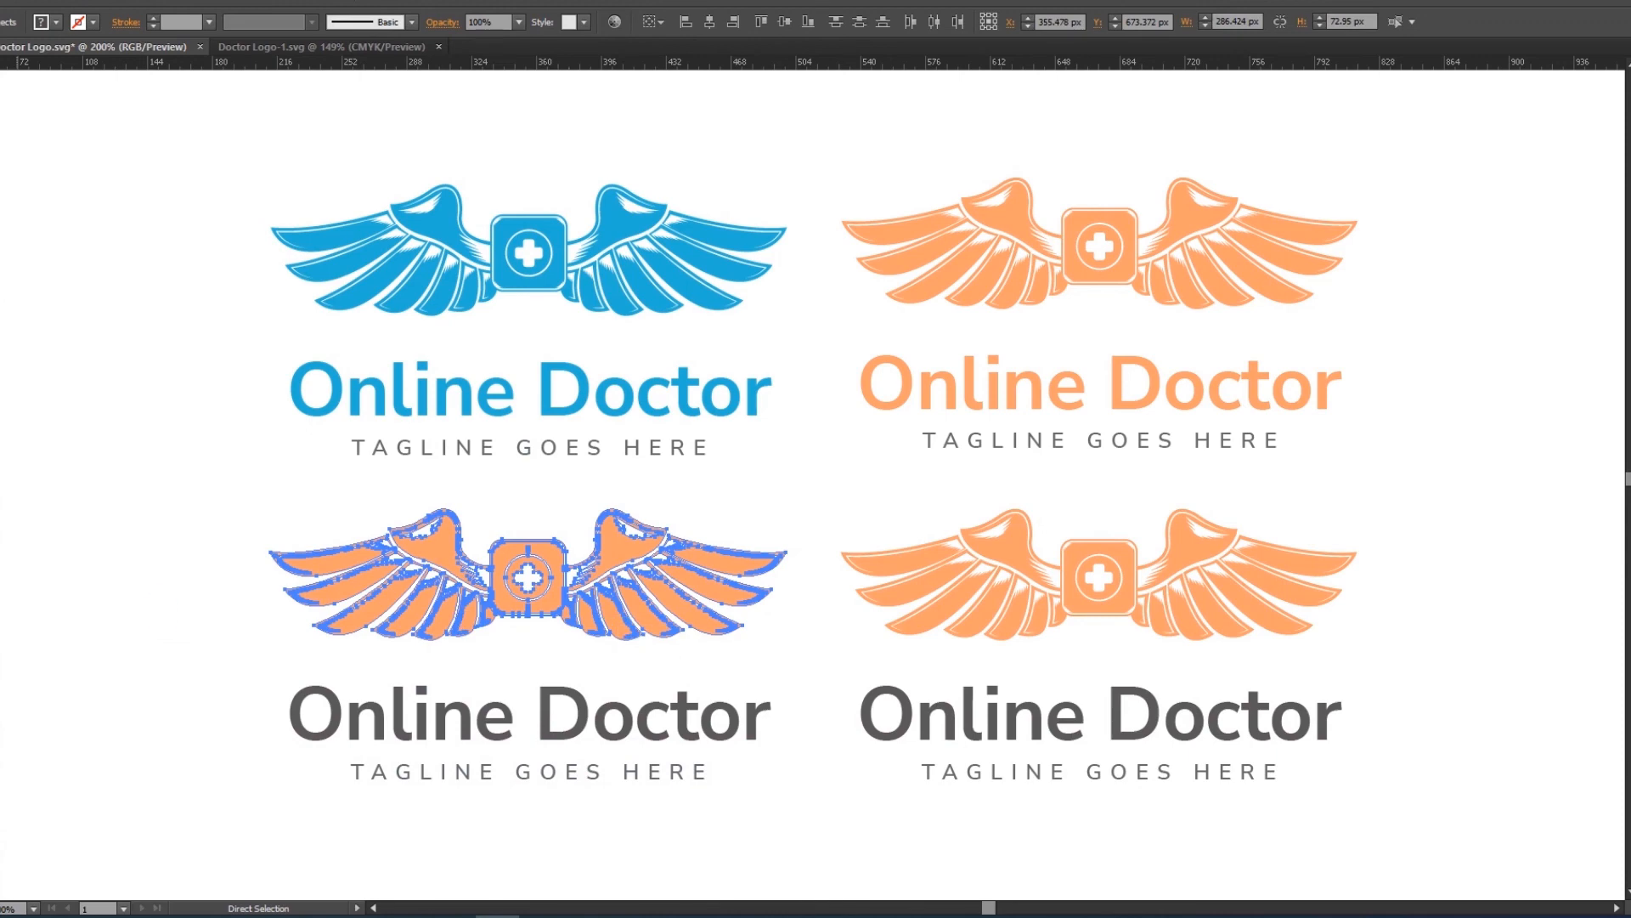
click(382, 299)
key(v)
Step: Sample the blue emblem's colour for the company name beneath it and shift that fill to the blue-tinted grey 5F6363
click(170, 383)
click(738, 738)
click(794, 727)
key(a)
click(640, 734)
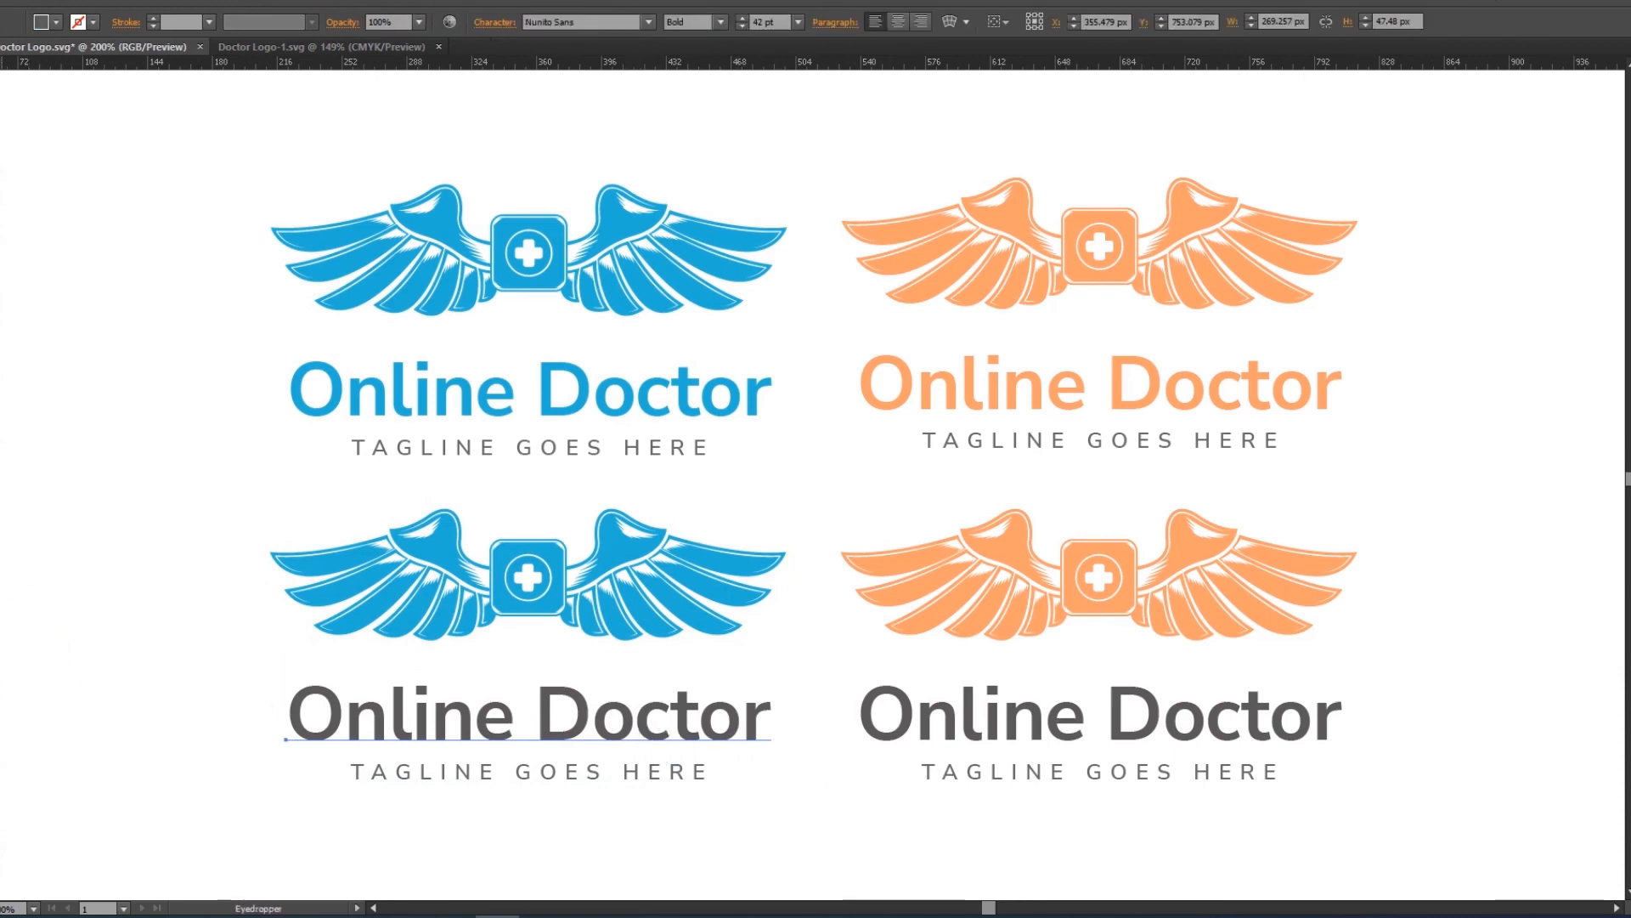
click(438, 578)
double_click(3, 680)
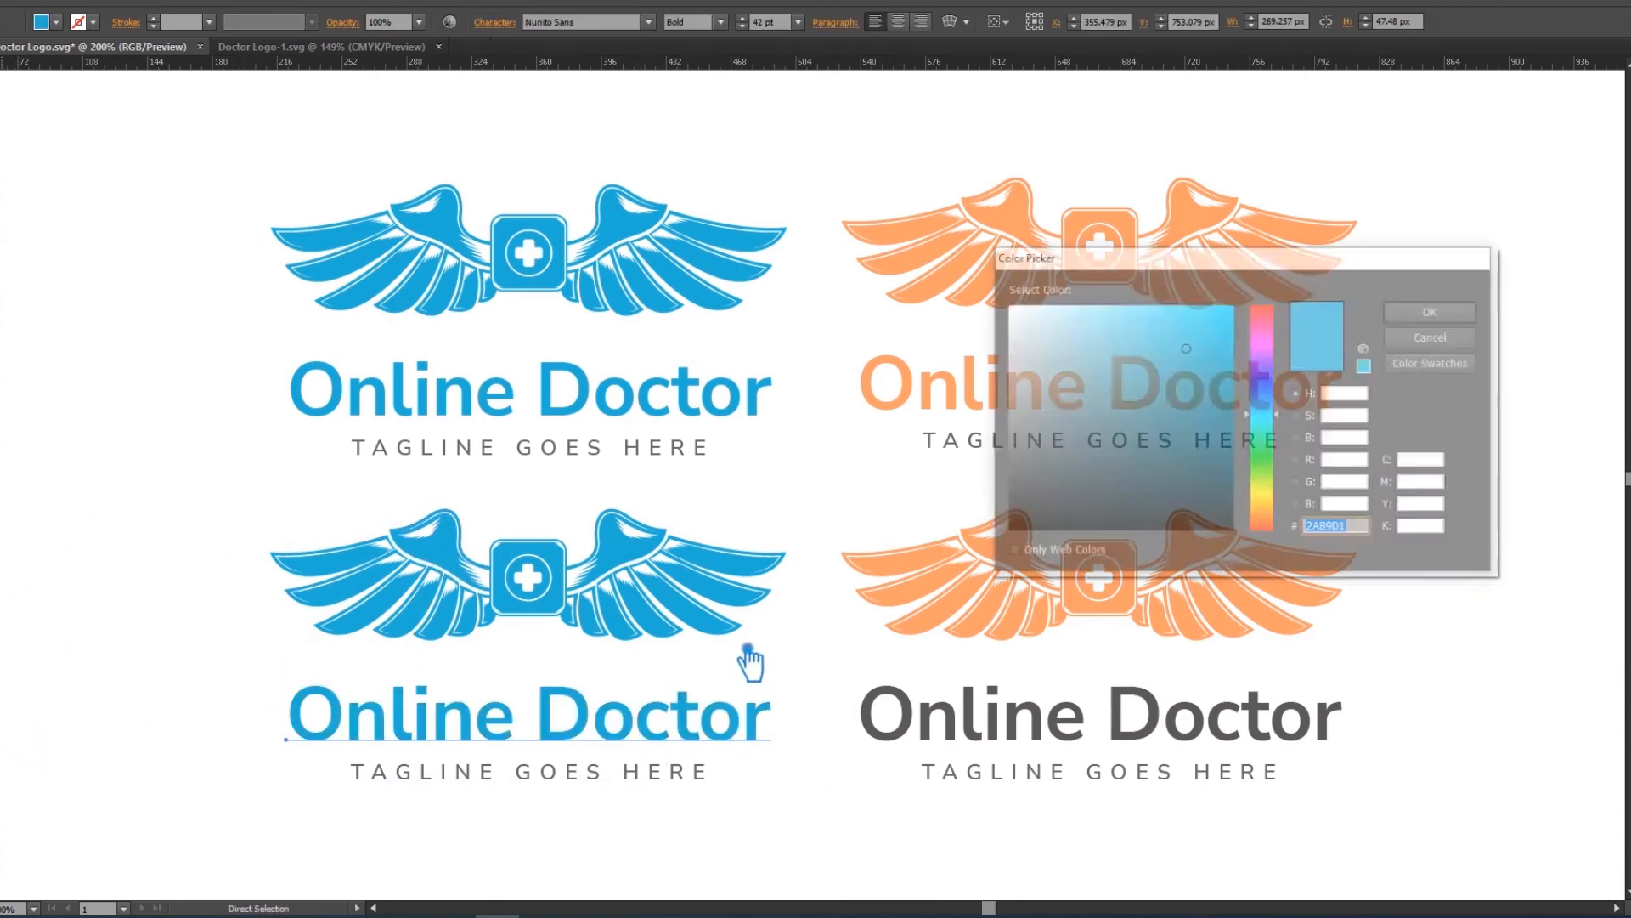
drag(1047, 513, 1028, 454)
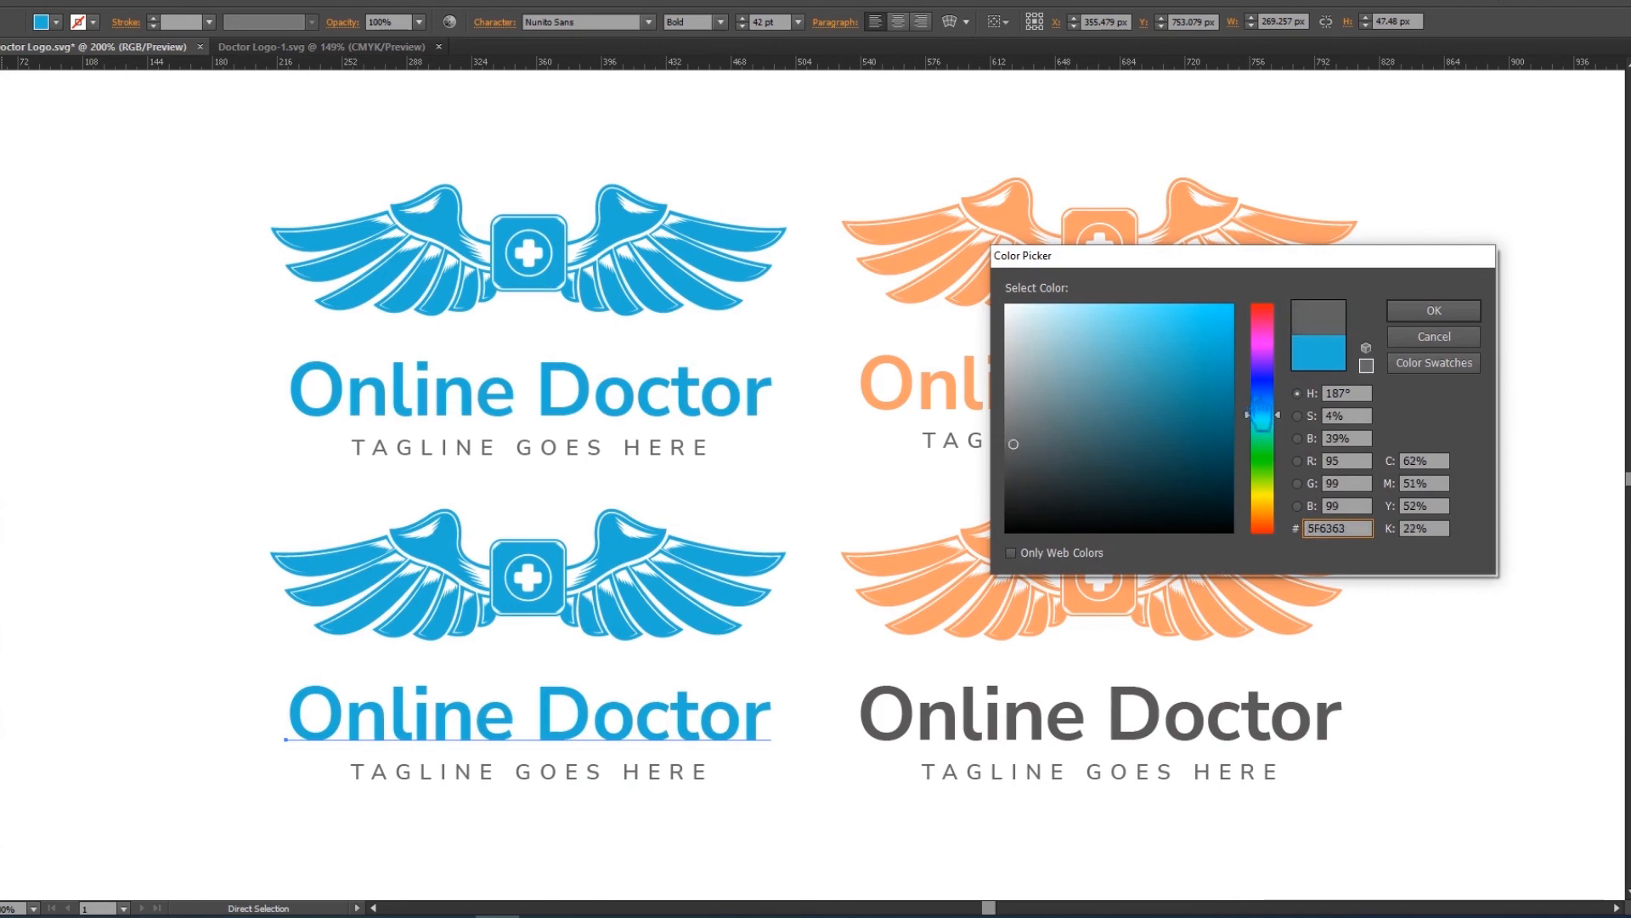
click(1434, 310)
key(v)
click(89, 182)
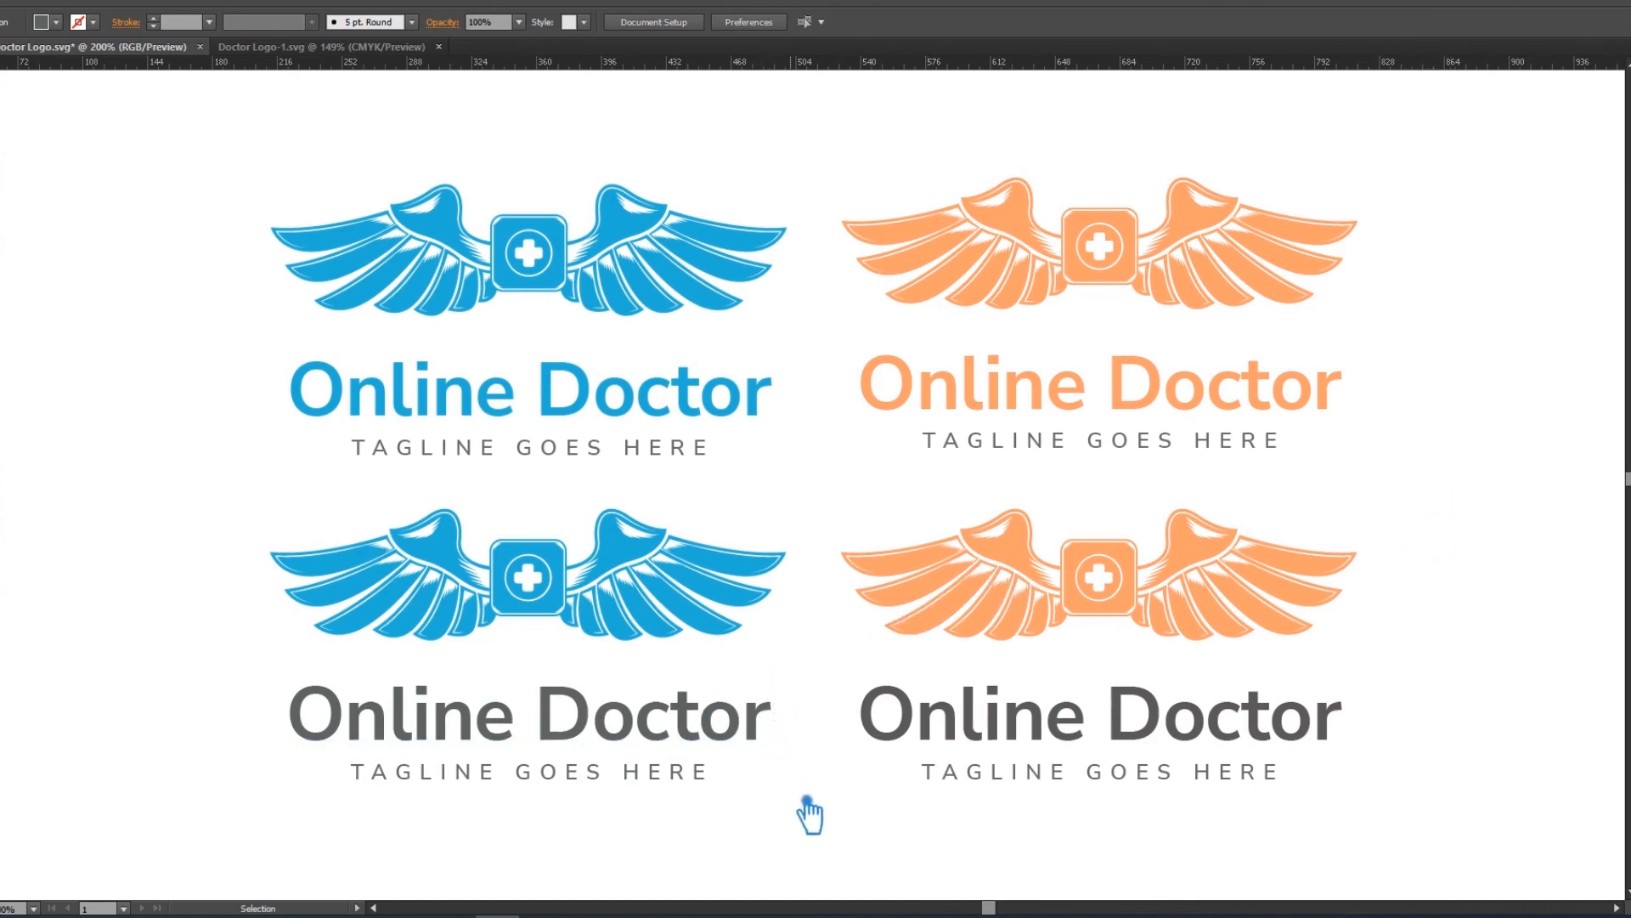
Step: Select both lower logos and shift them slightly down together
drag(790, 800, 253, 522)
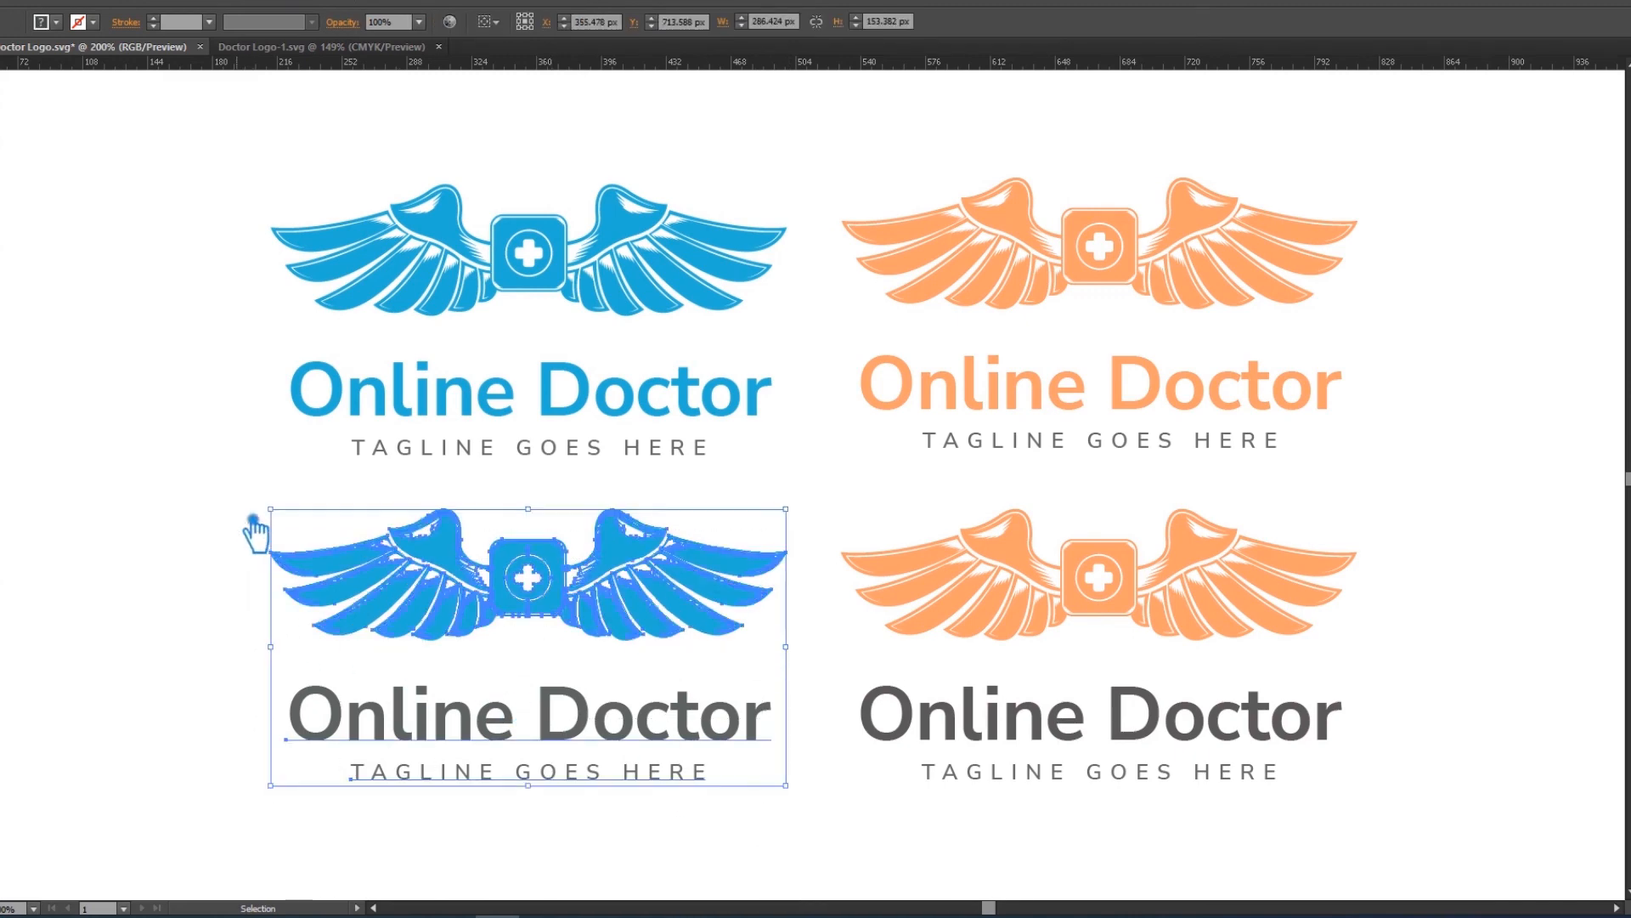
click(202, 545)
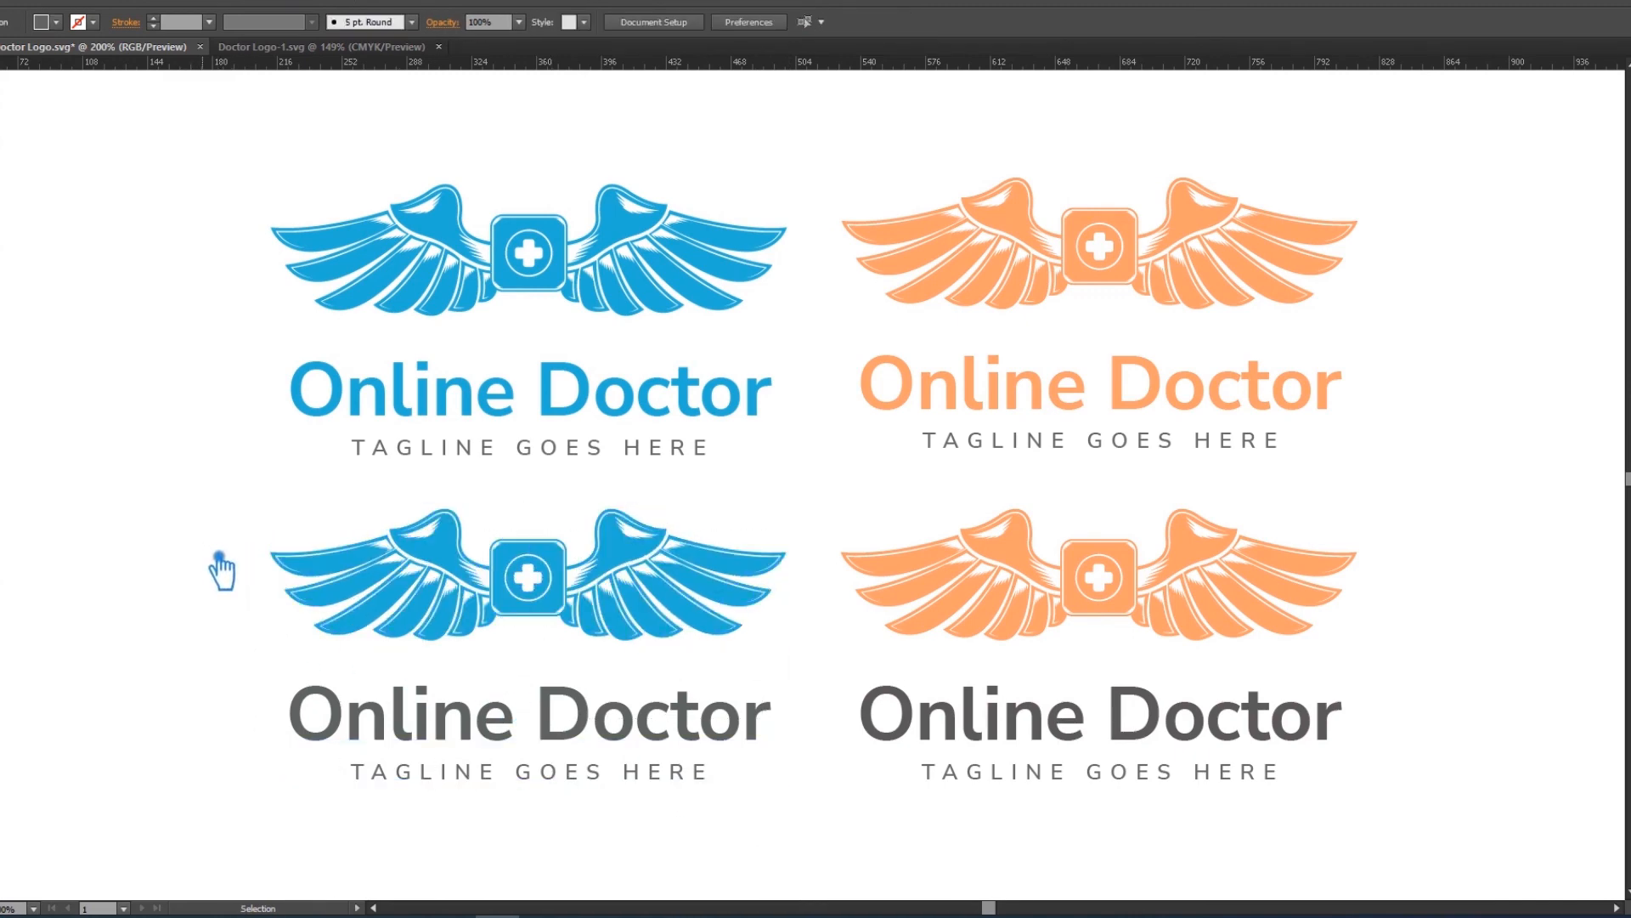
drag(1419, 823, 378, 571)
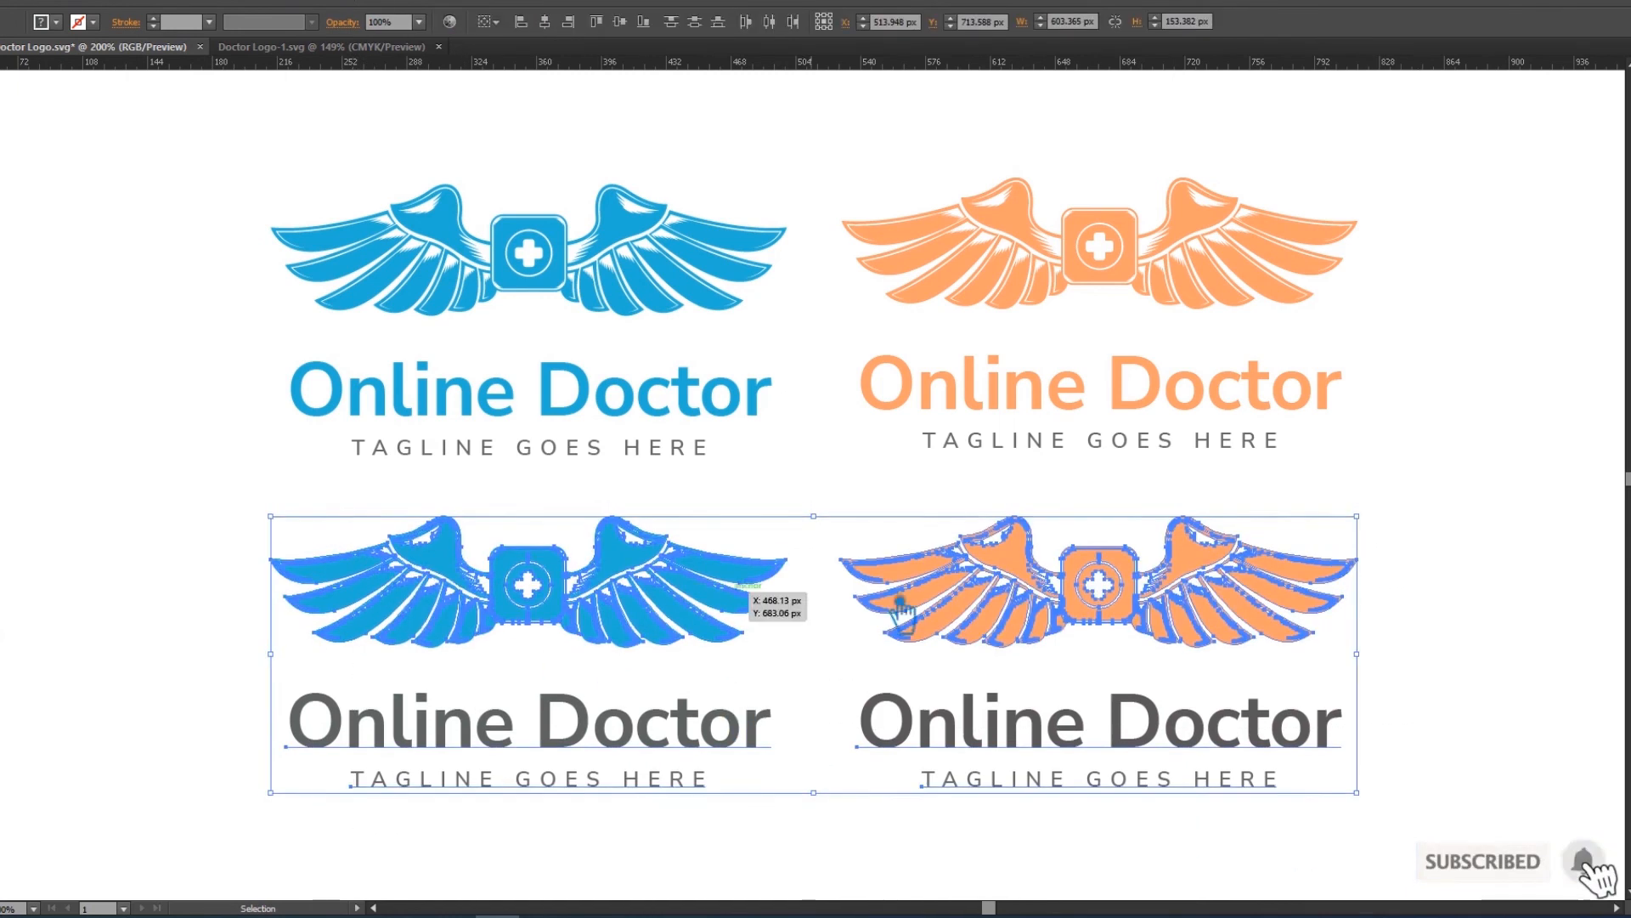
click(1445, 507)
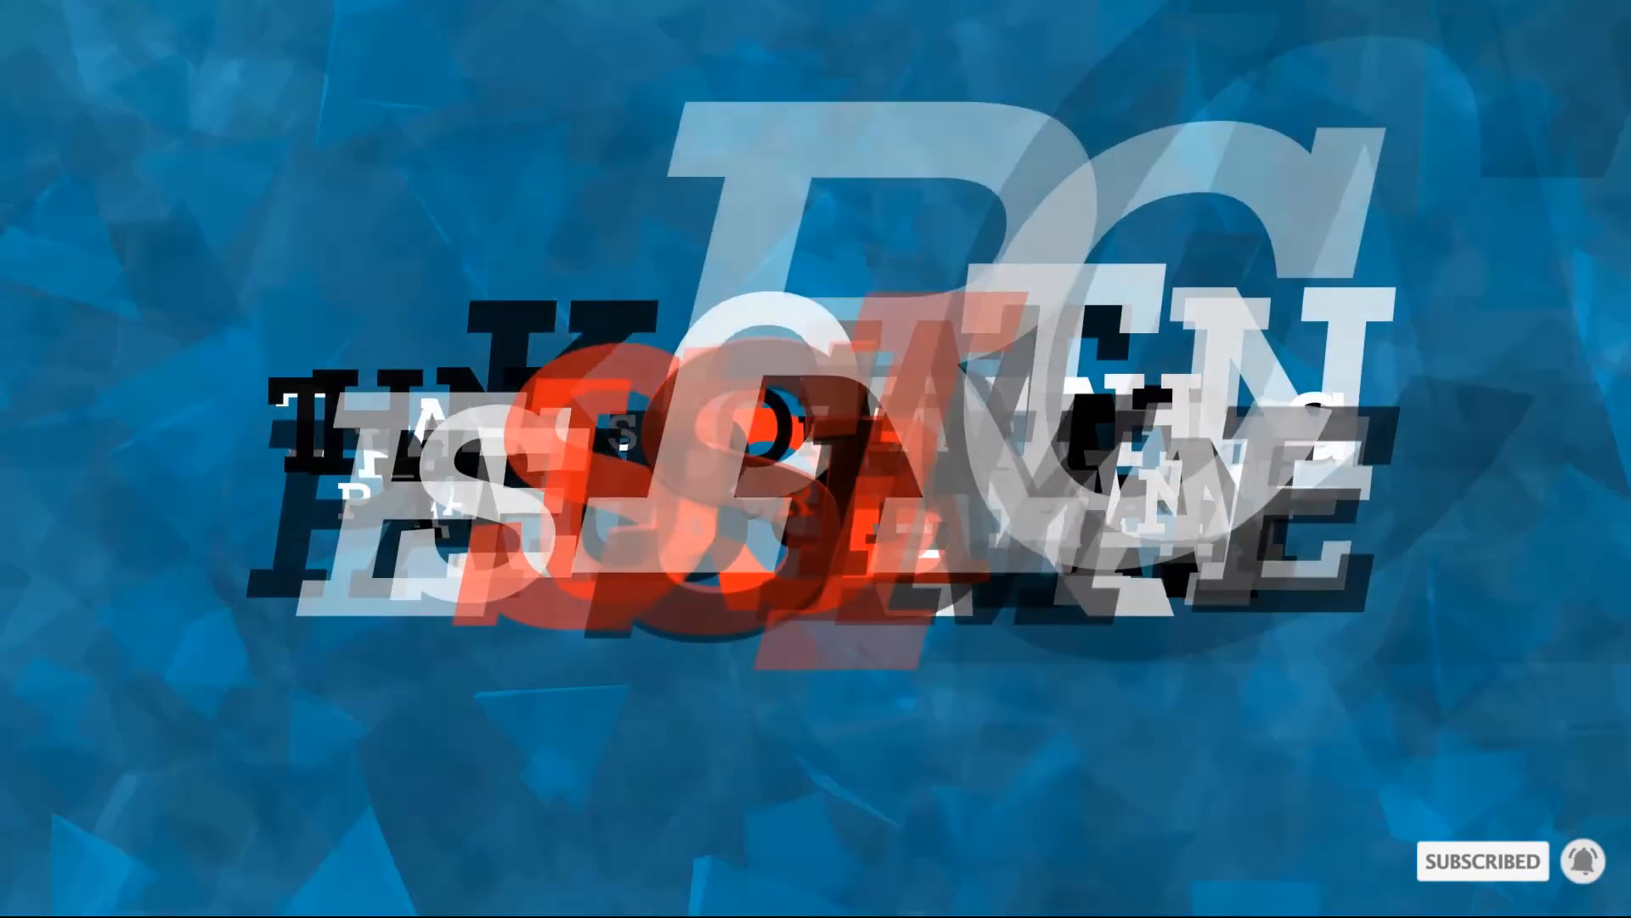